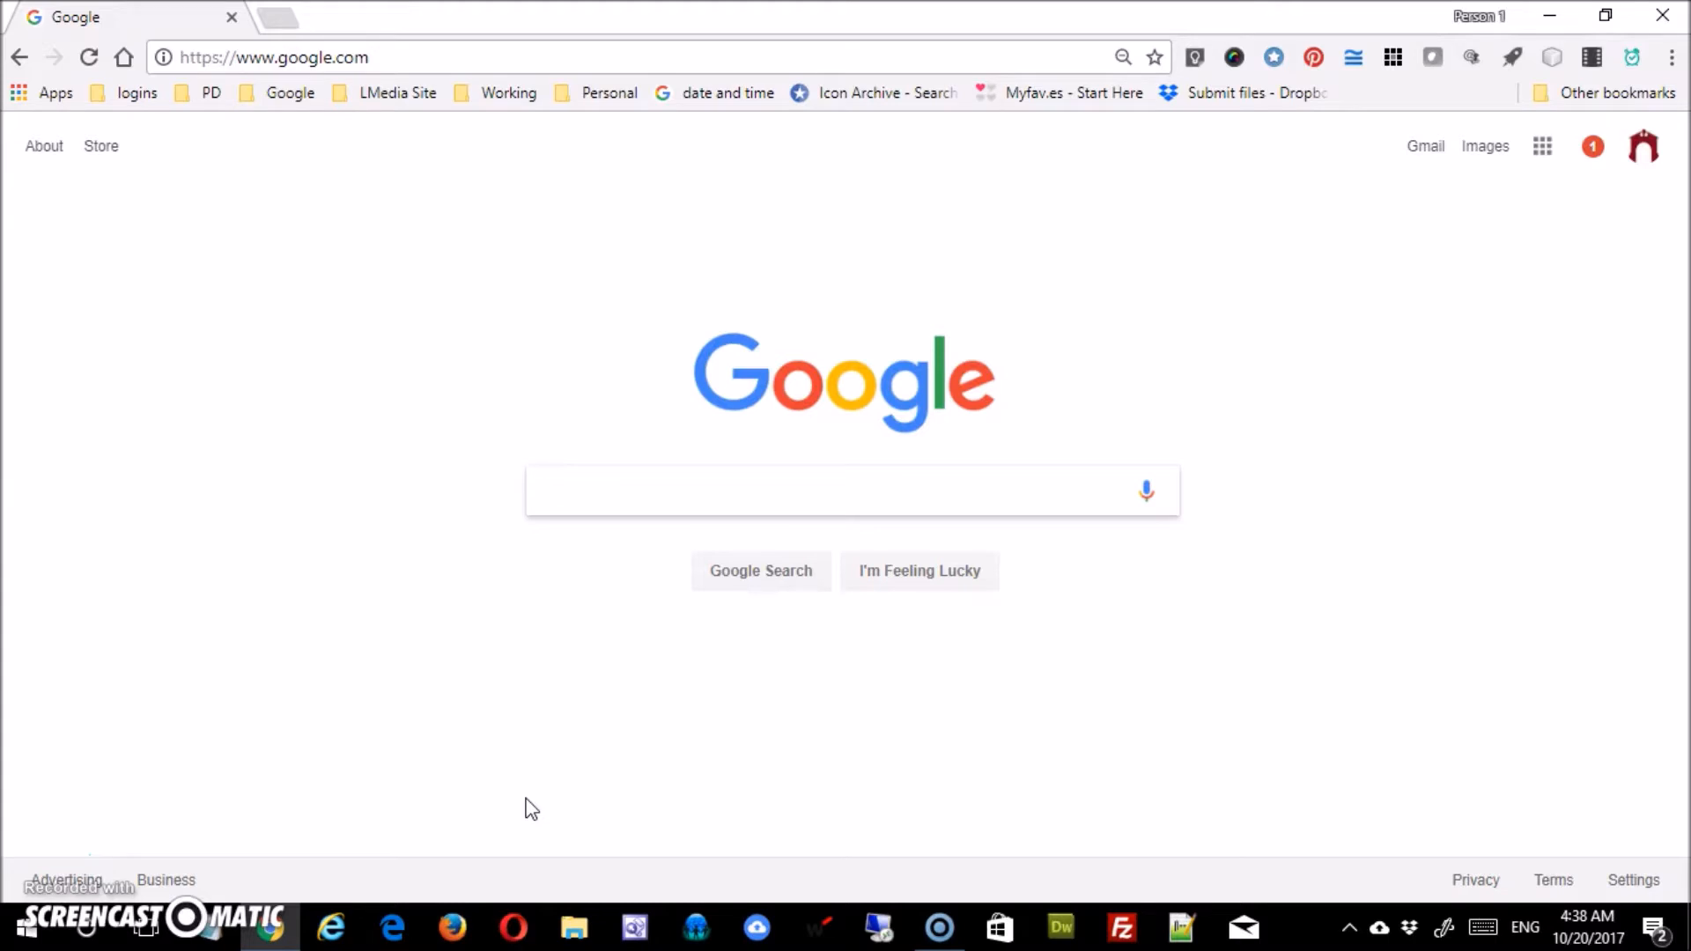
Go to the BeFunky website and open its Photo Editor
left_click(557, 46)
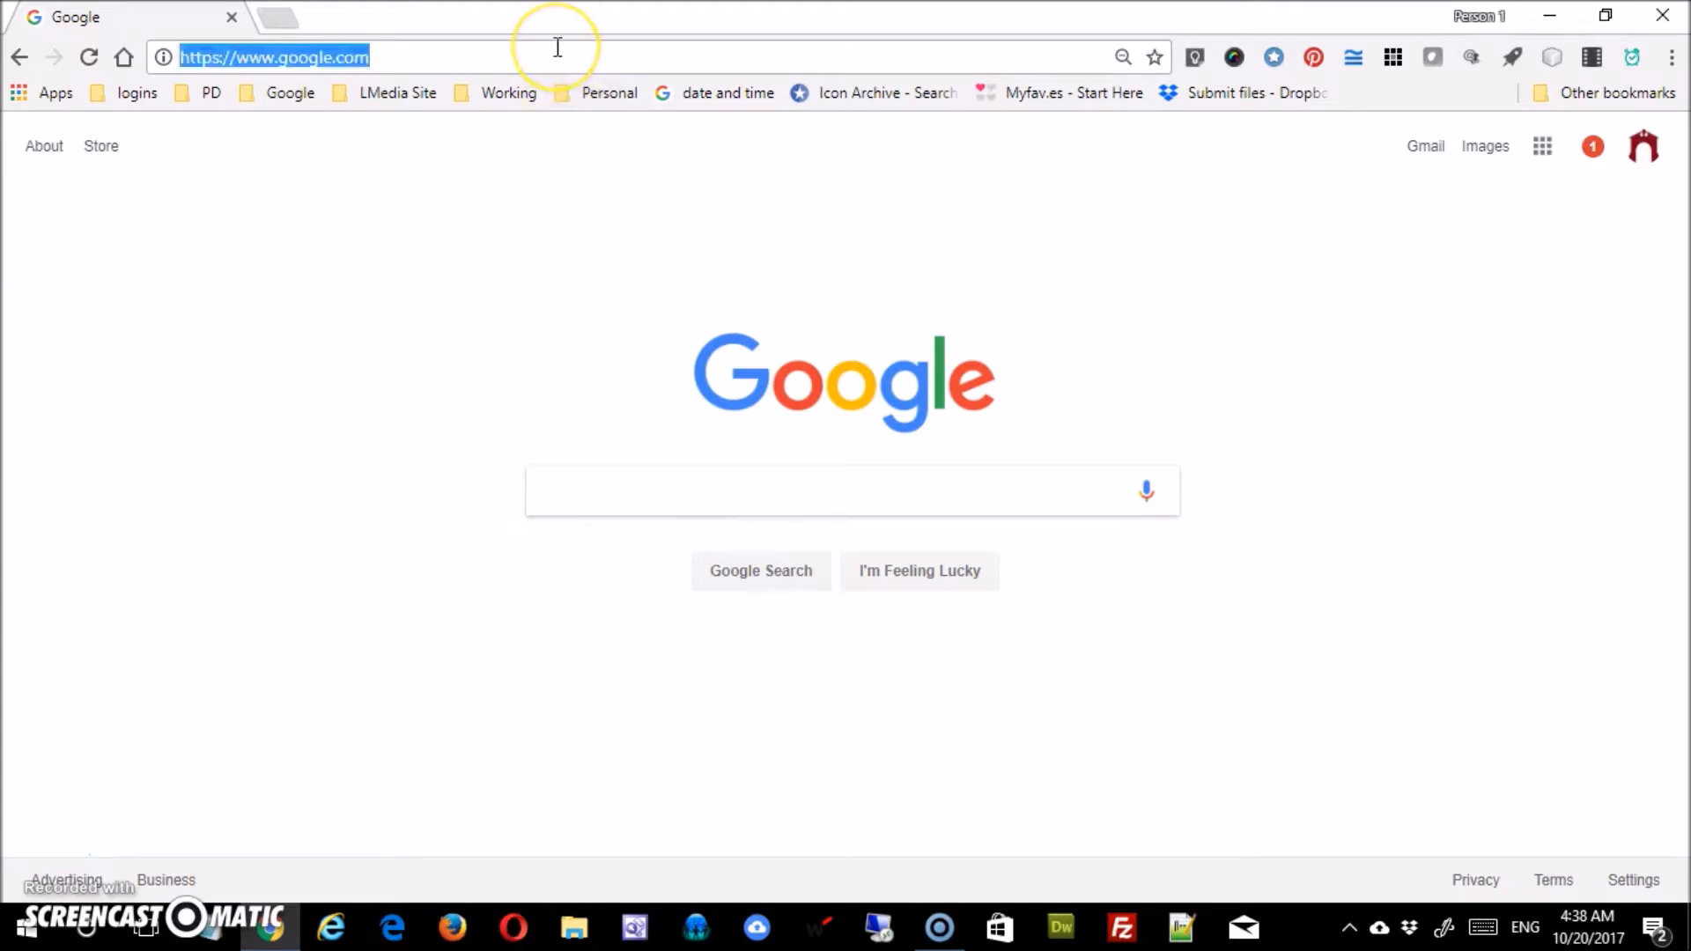
type("be")
key("Return")
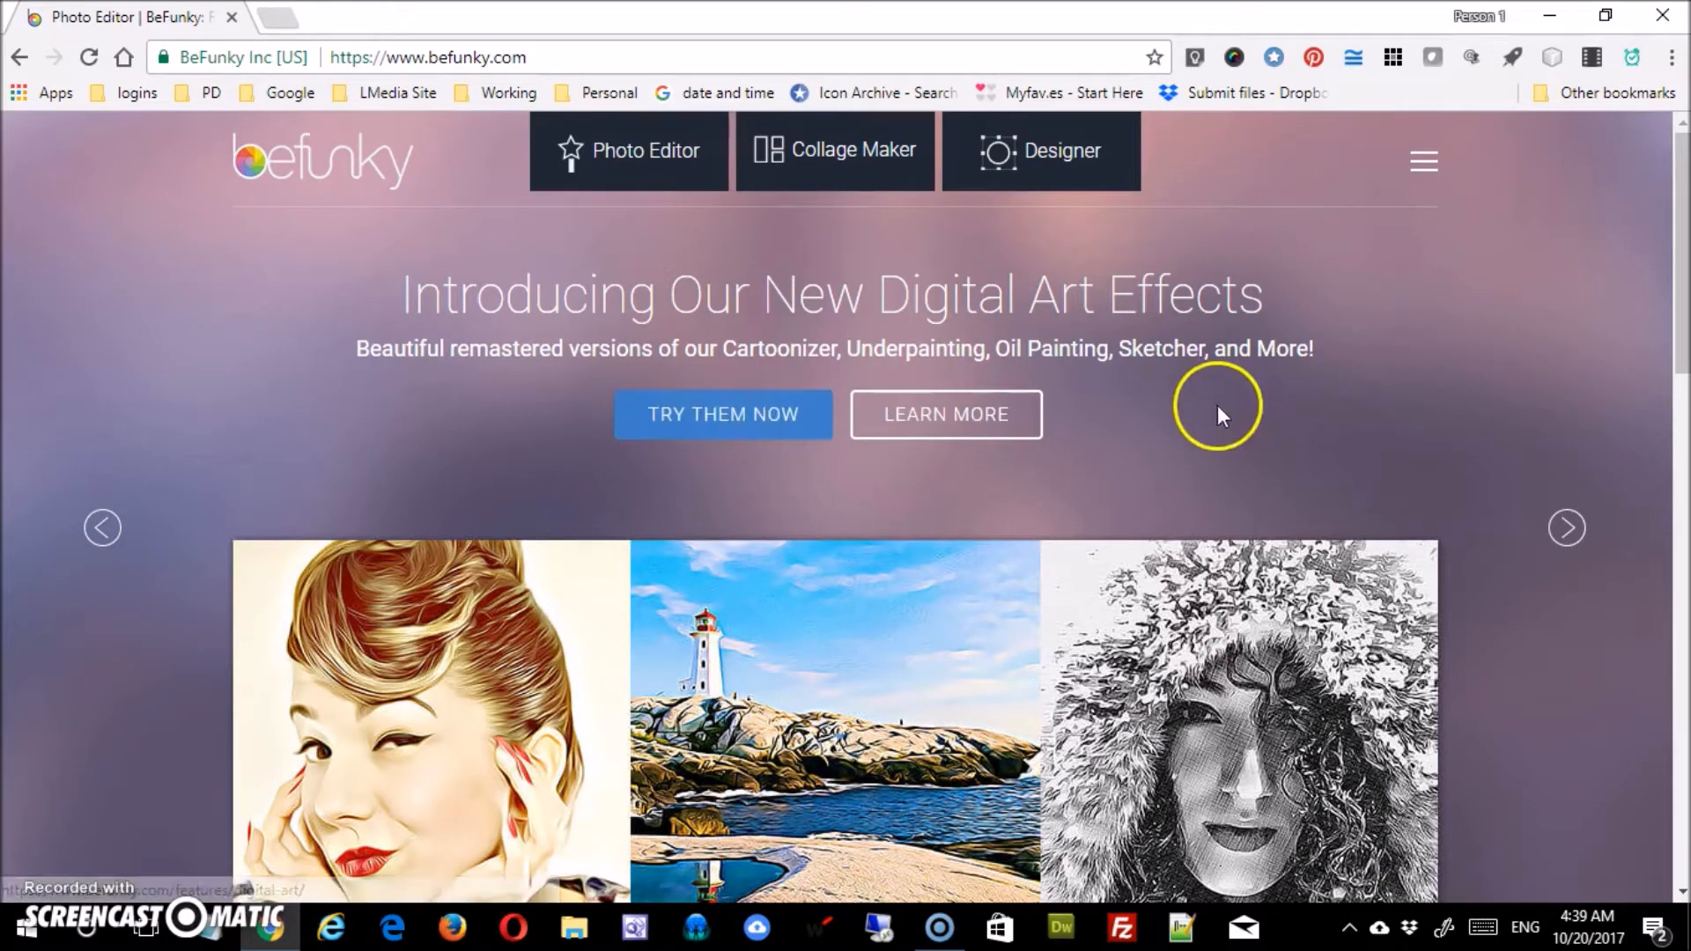
left_click(662, 160)
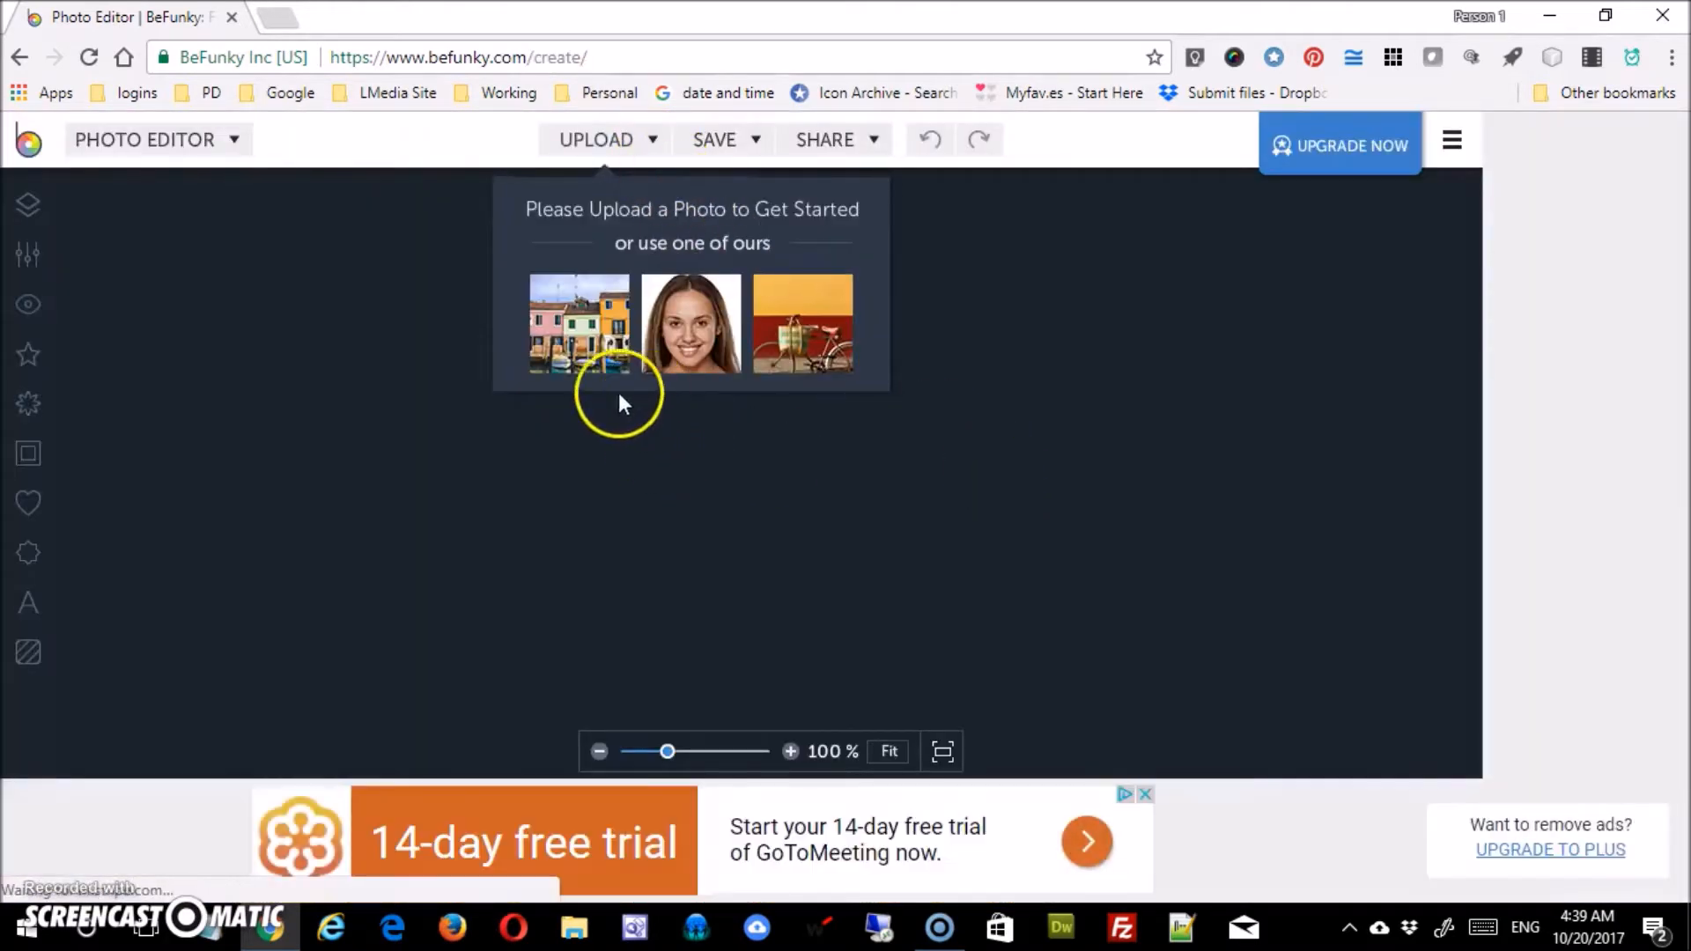
Upload Channel Art Template (Fireworks).png from the Channel Art Templates folder in Downloads on the computer
left_click(592, 158)
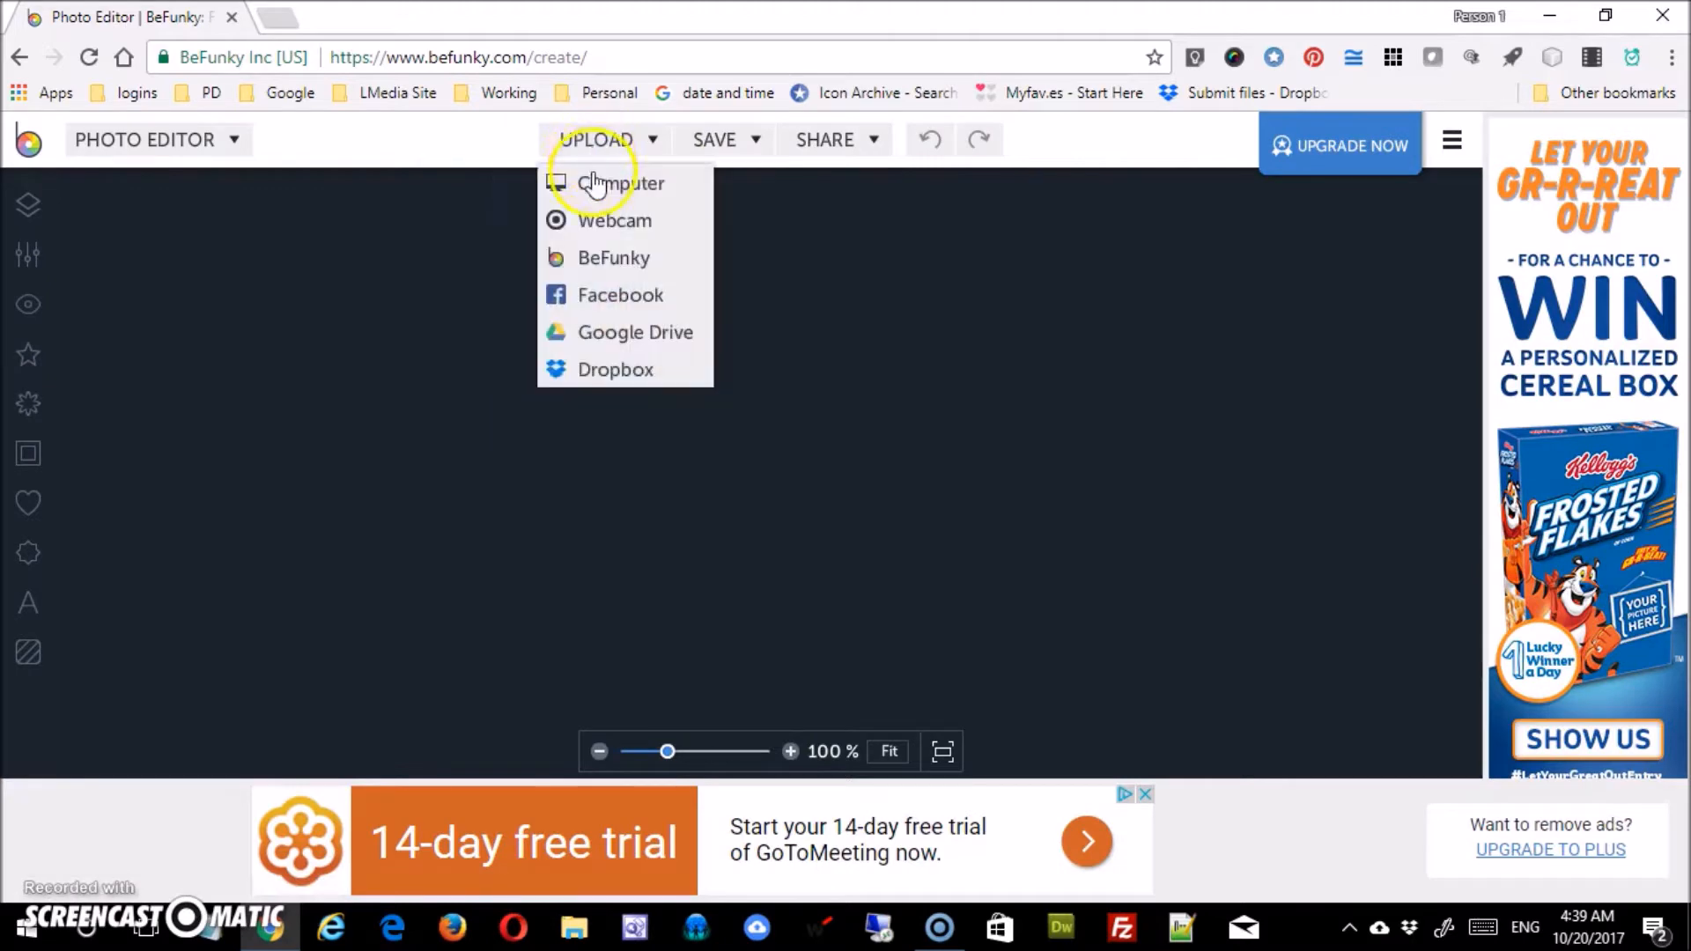
left_click(594, 179)
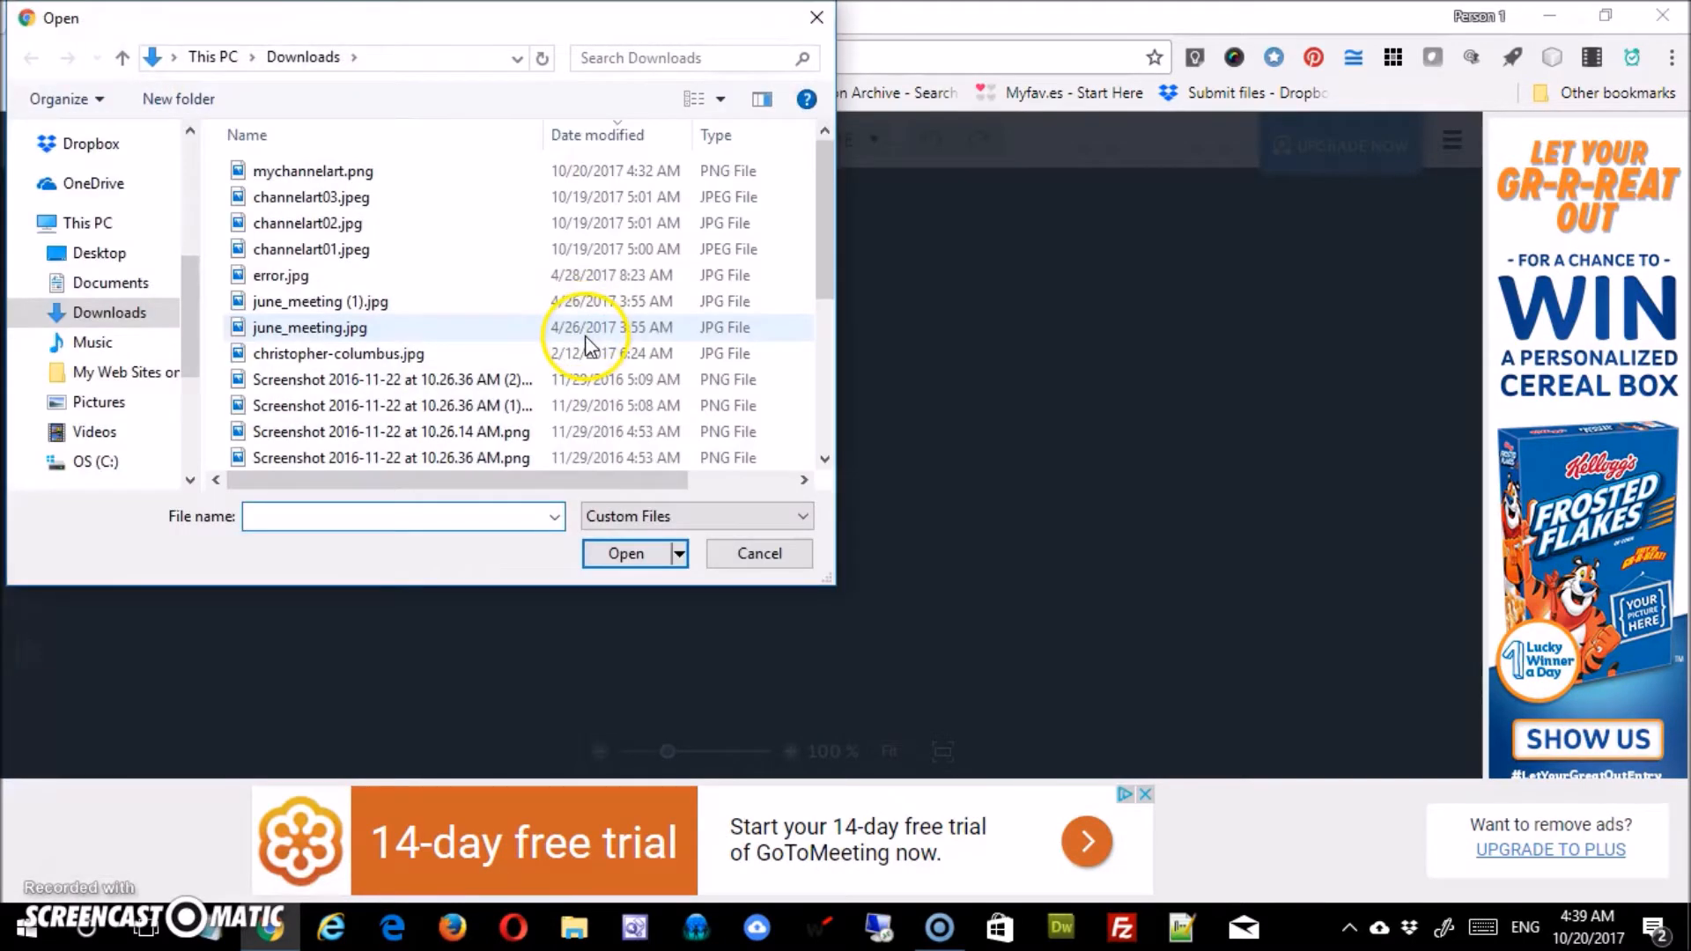
scroll(634, 326, "down", 1)
scroll(634, 326, "down", 2)
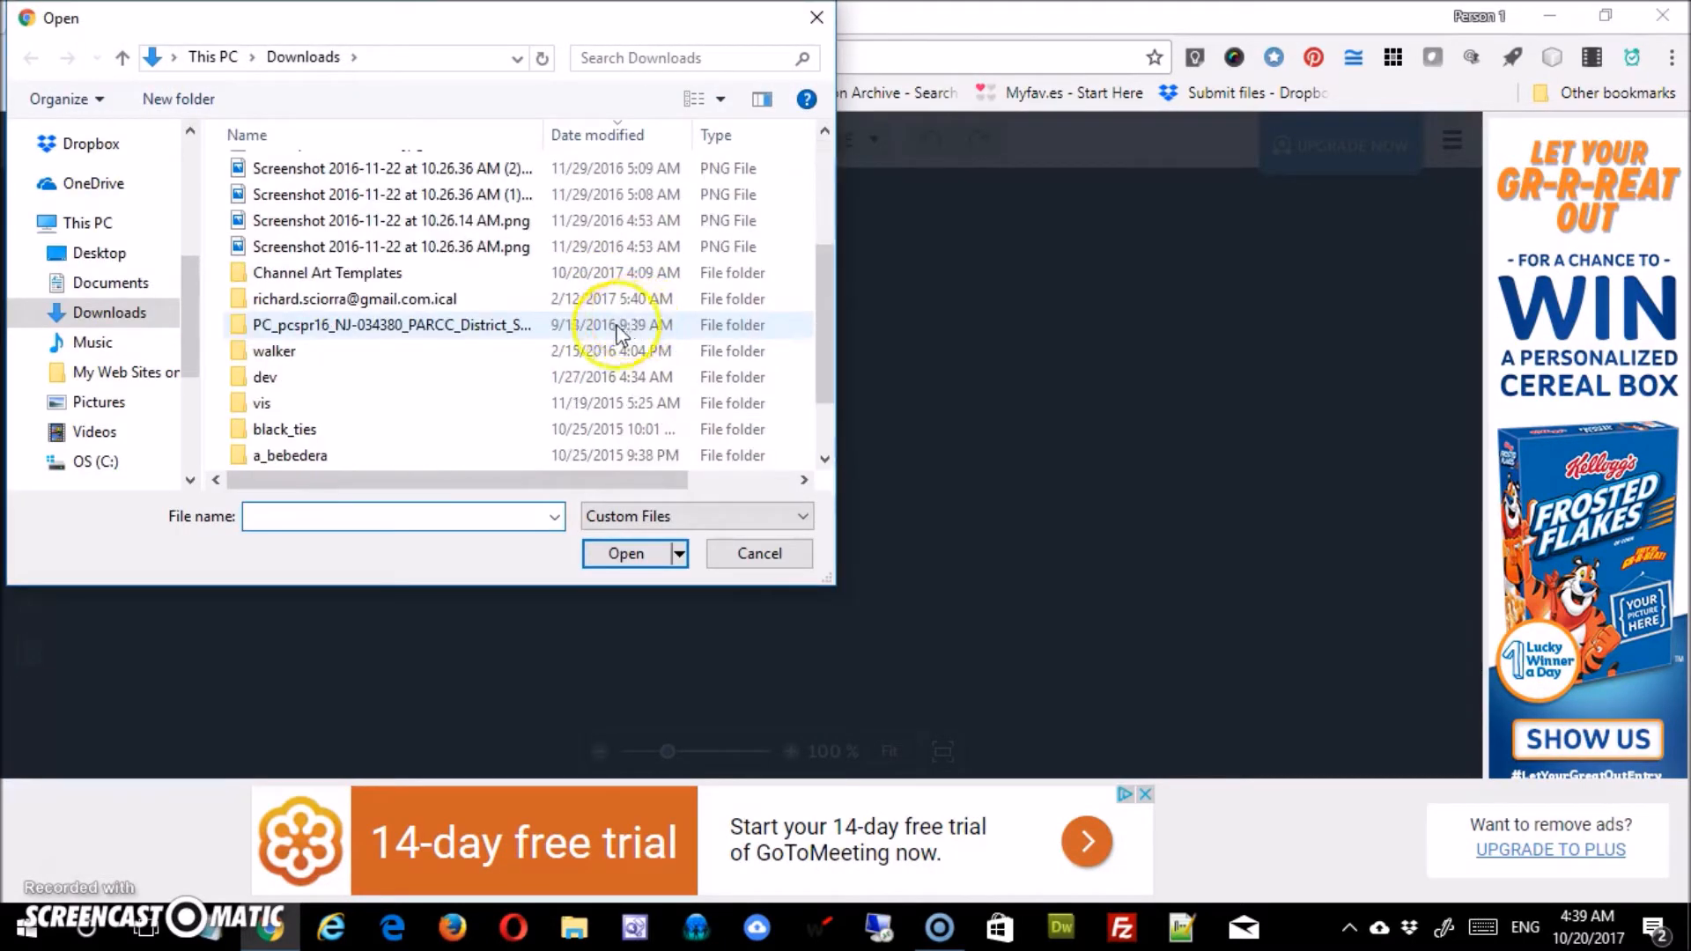
double_click(369, 276)
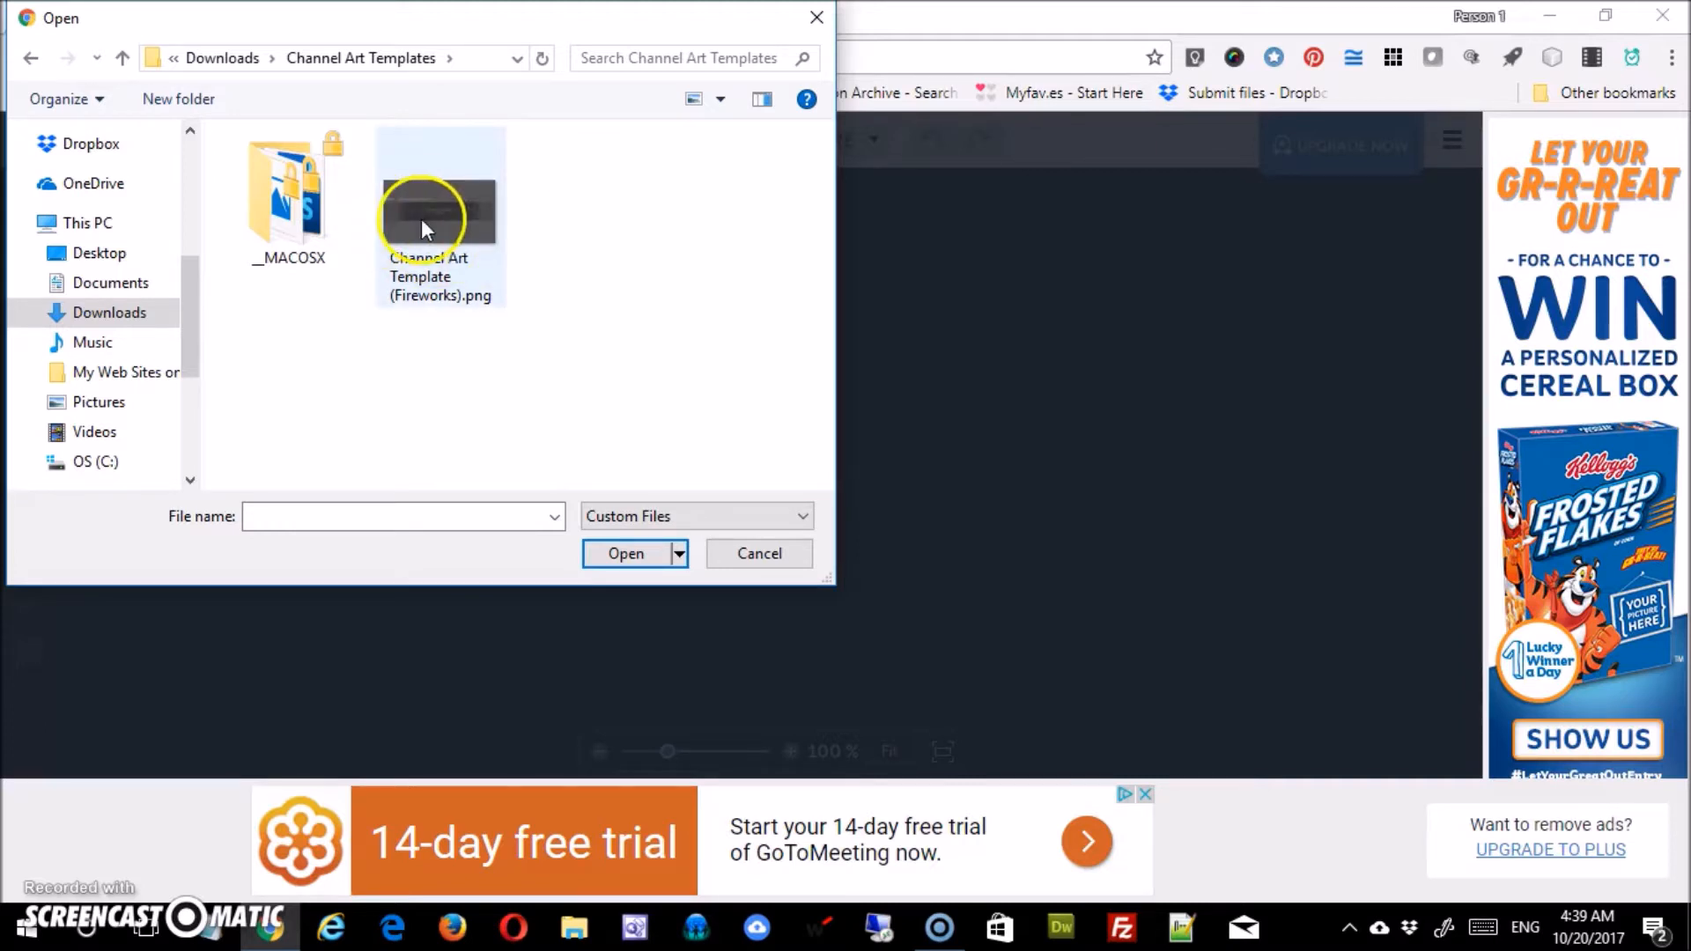
left_click(424, 255)
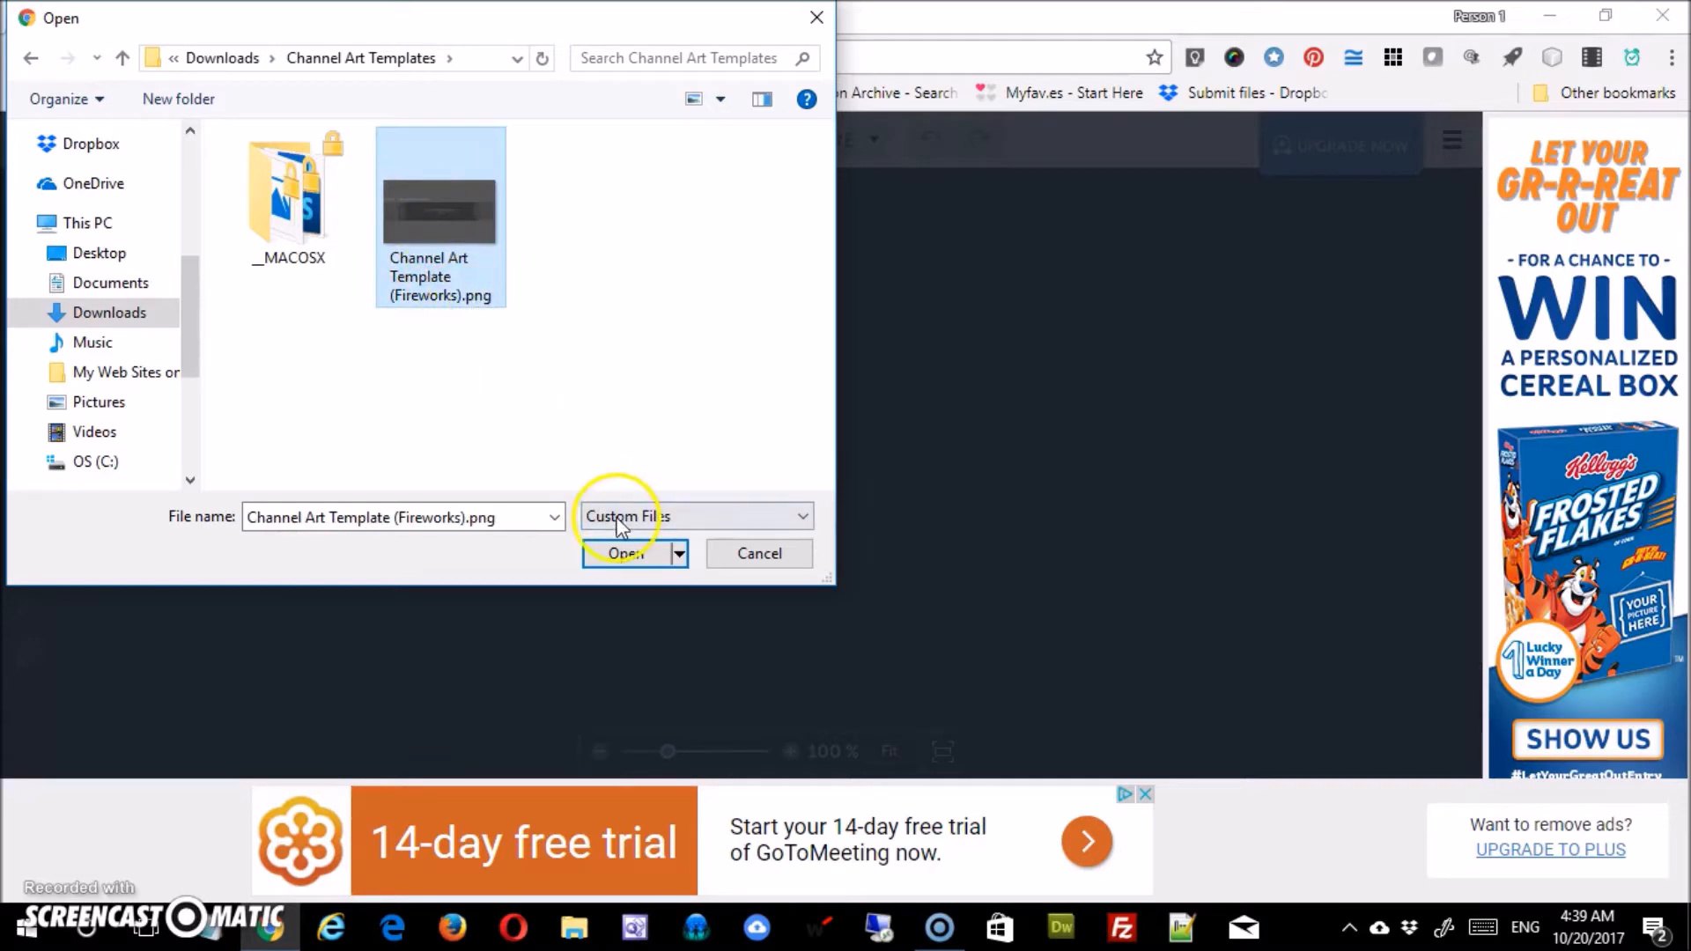
left_click(625, 551)
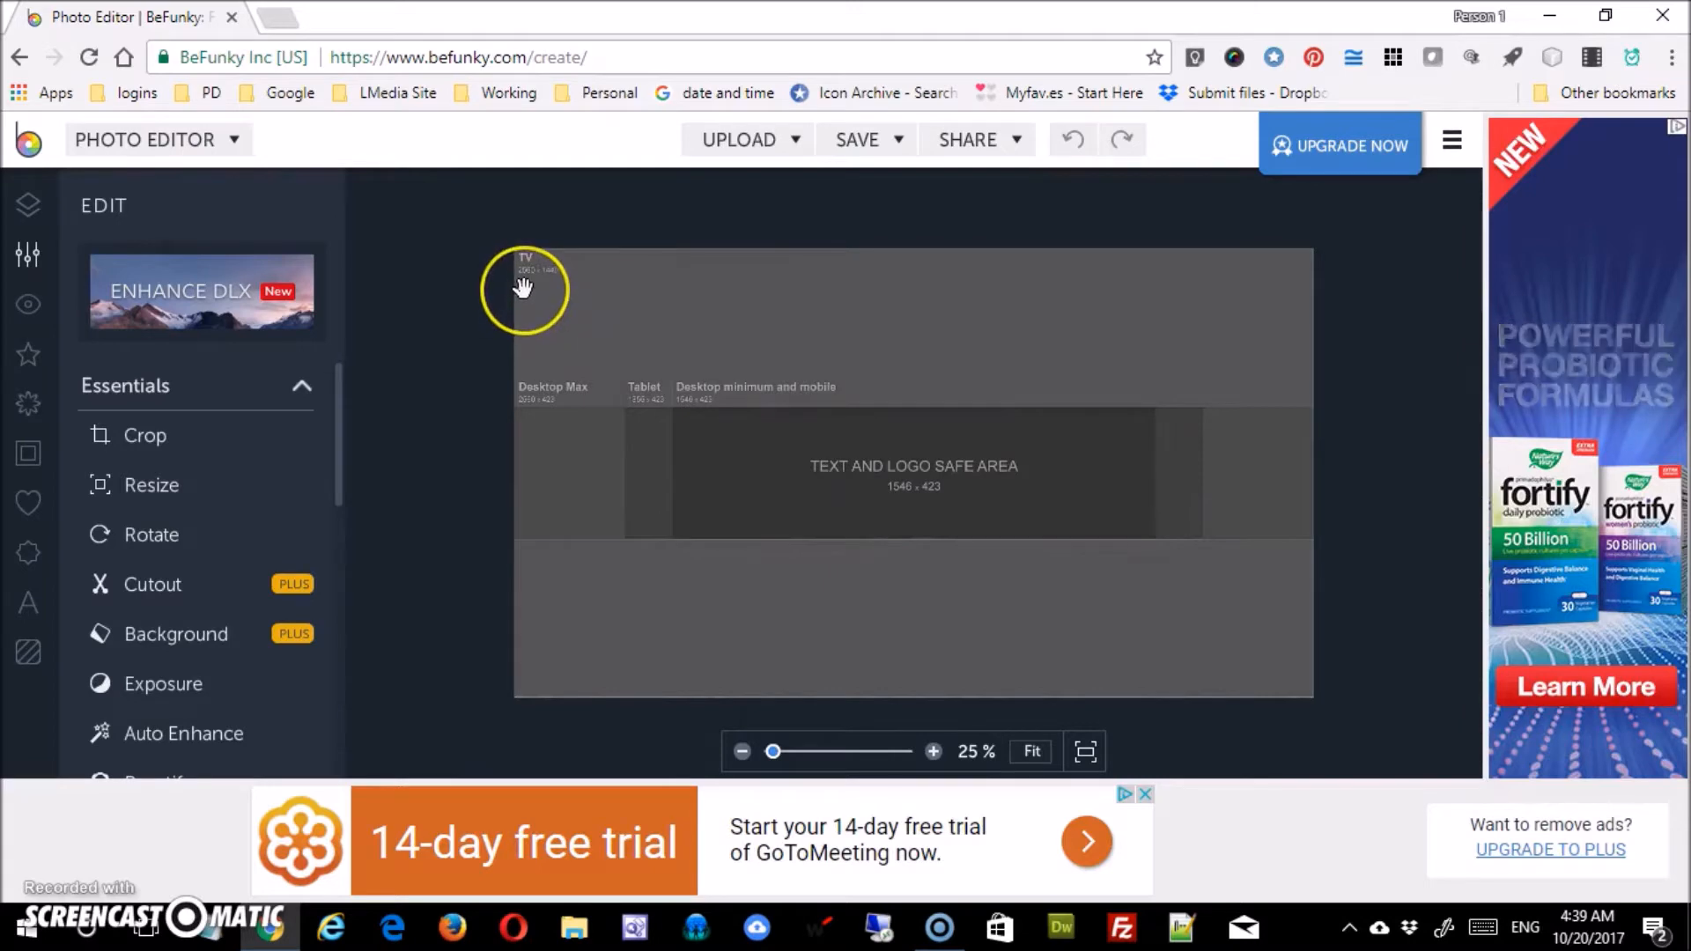
Check the template's width and height in the Resize settings and return to the edit tools
left_click(178, 486)
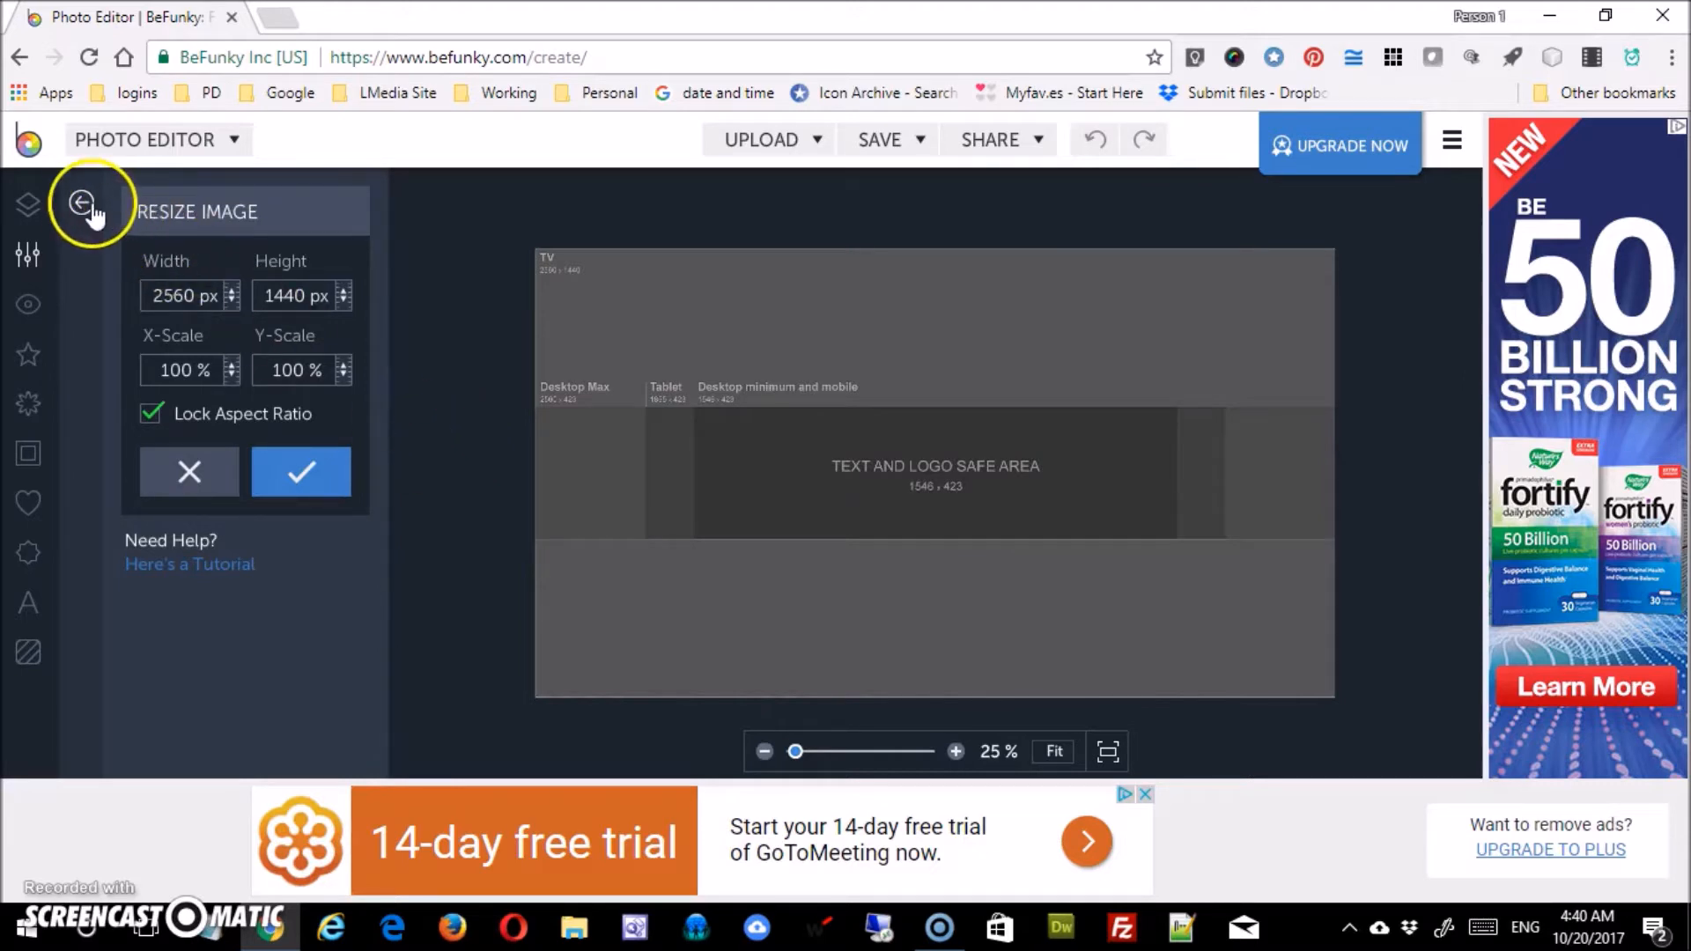
left_click(82, 202)
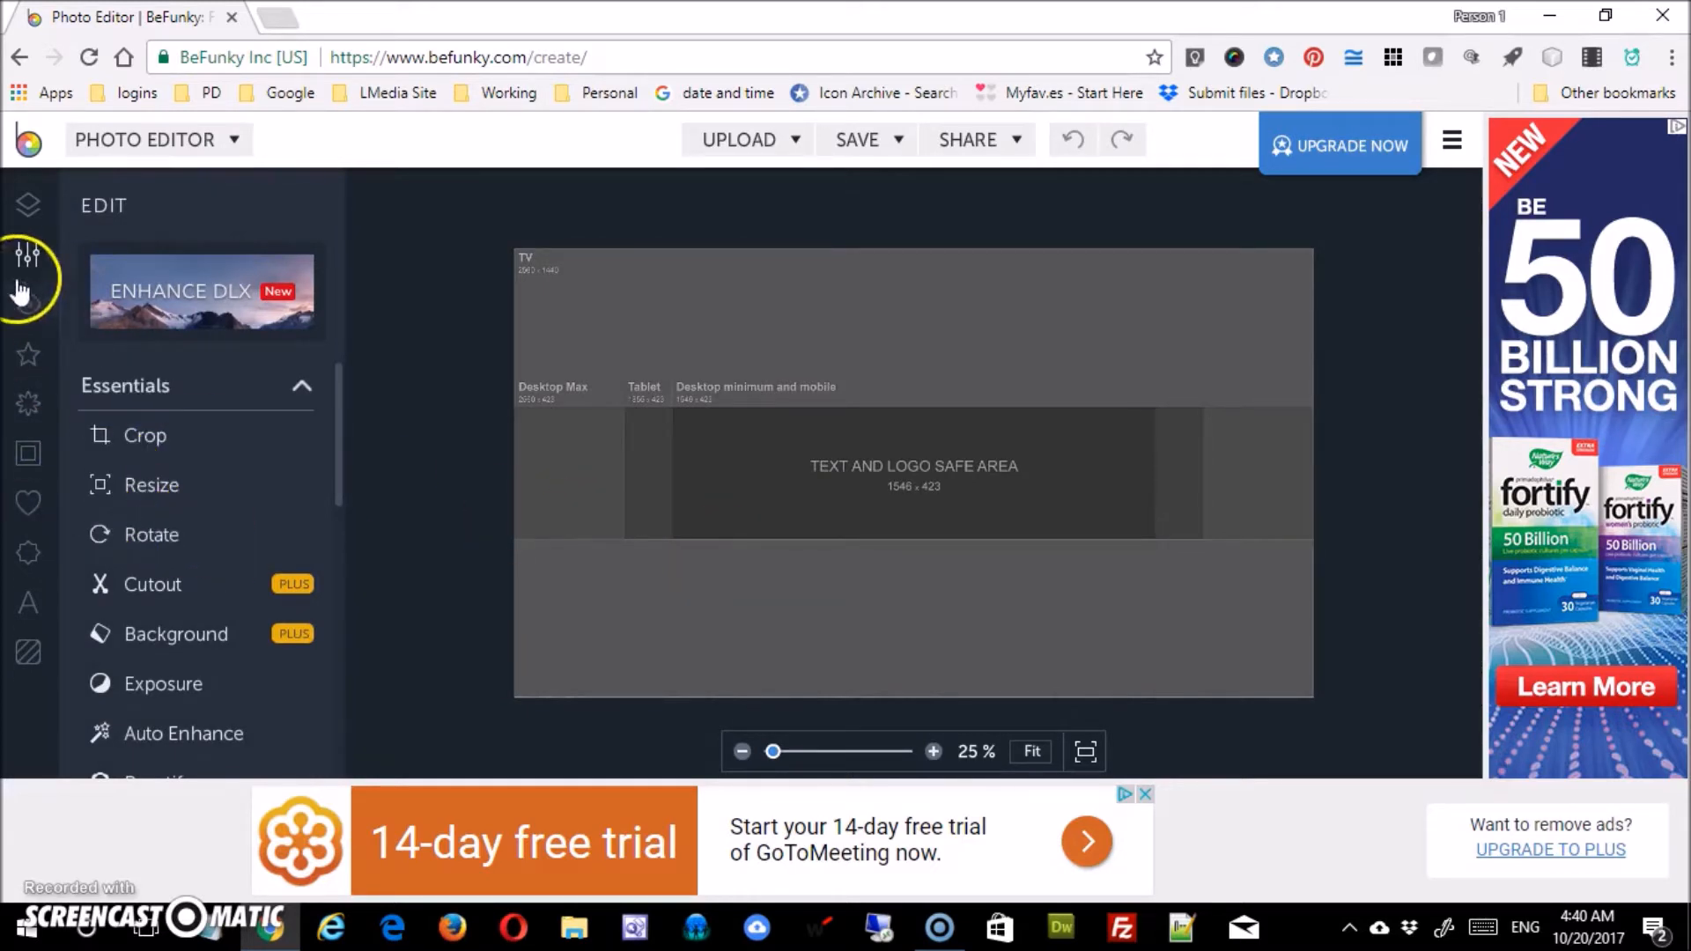
Start adding a new layer from the computer and select channelart01.jpeg in the Downloads folder
left_click(32, 215)
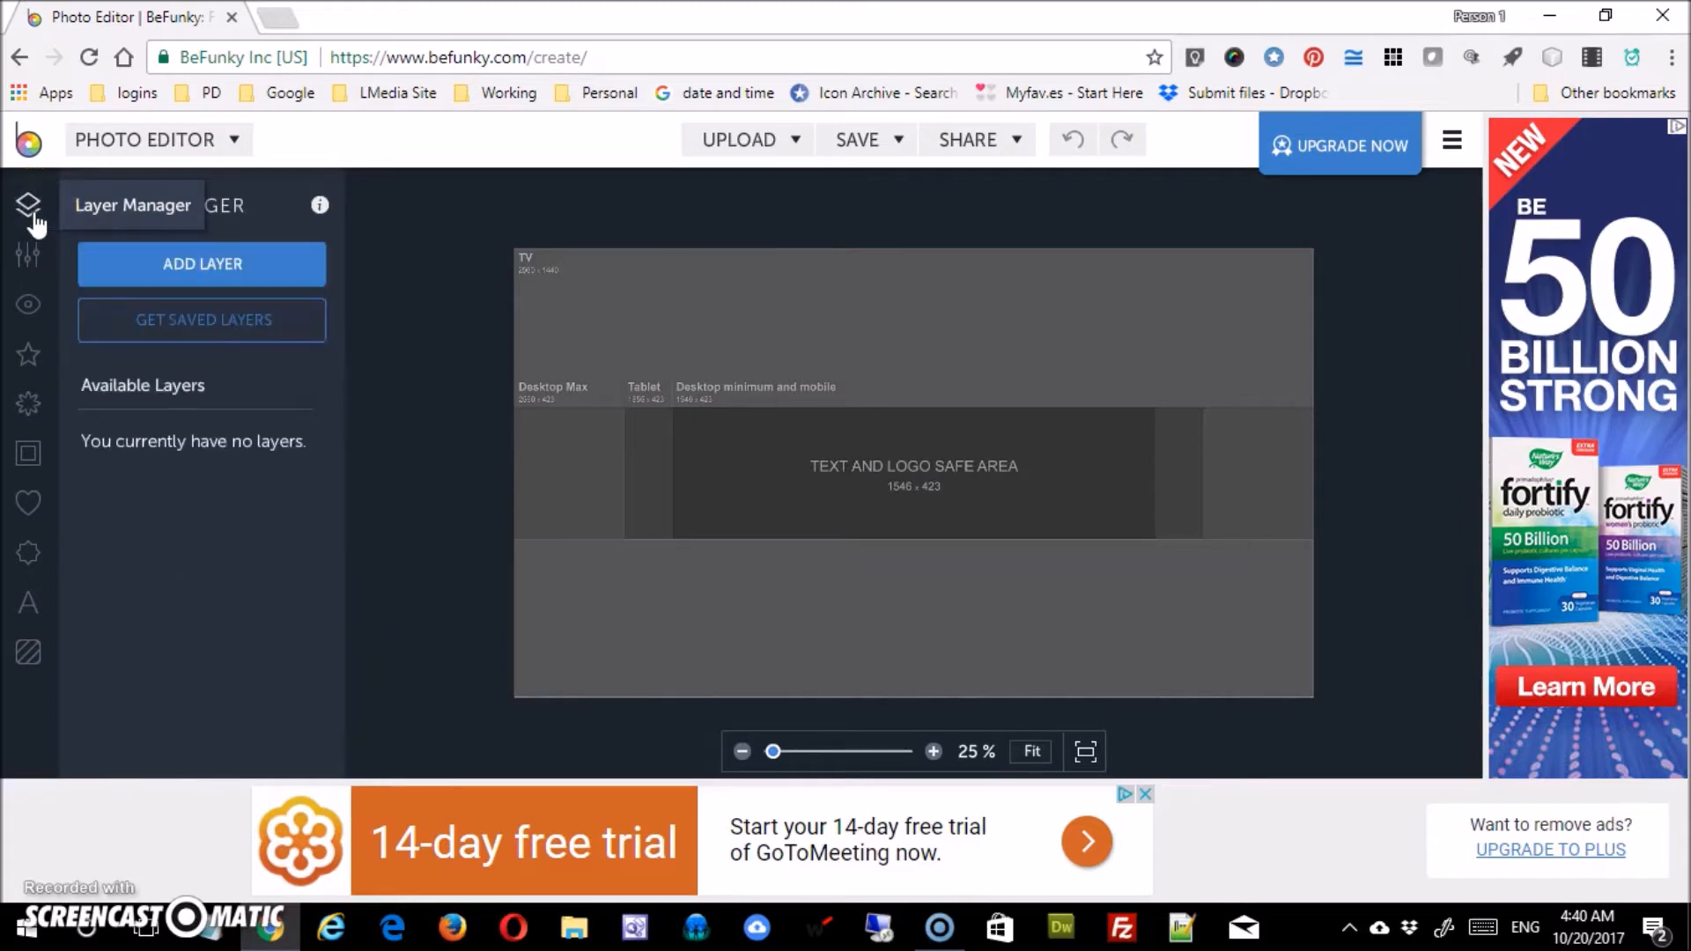
left_click(226, 262)
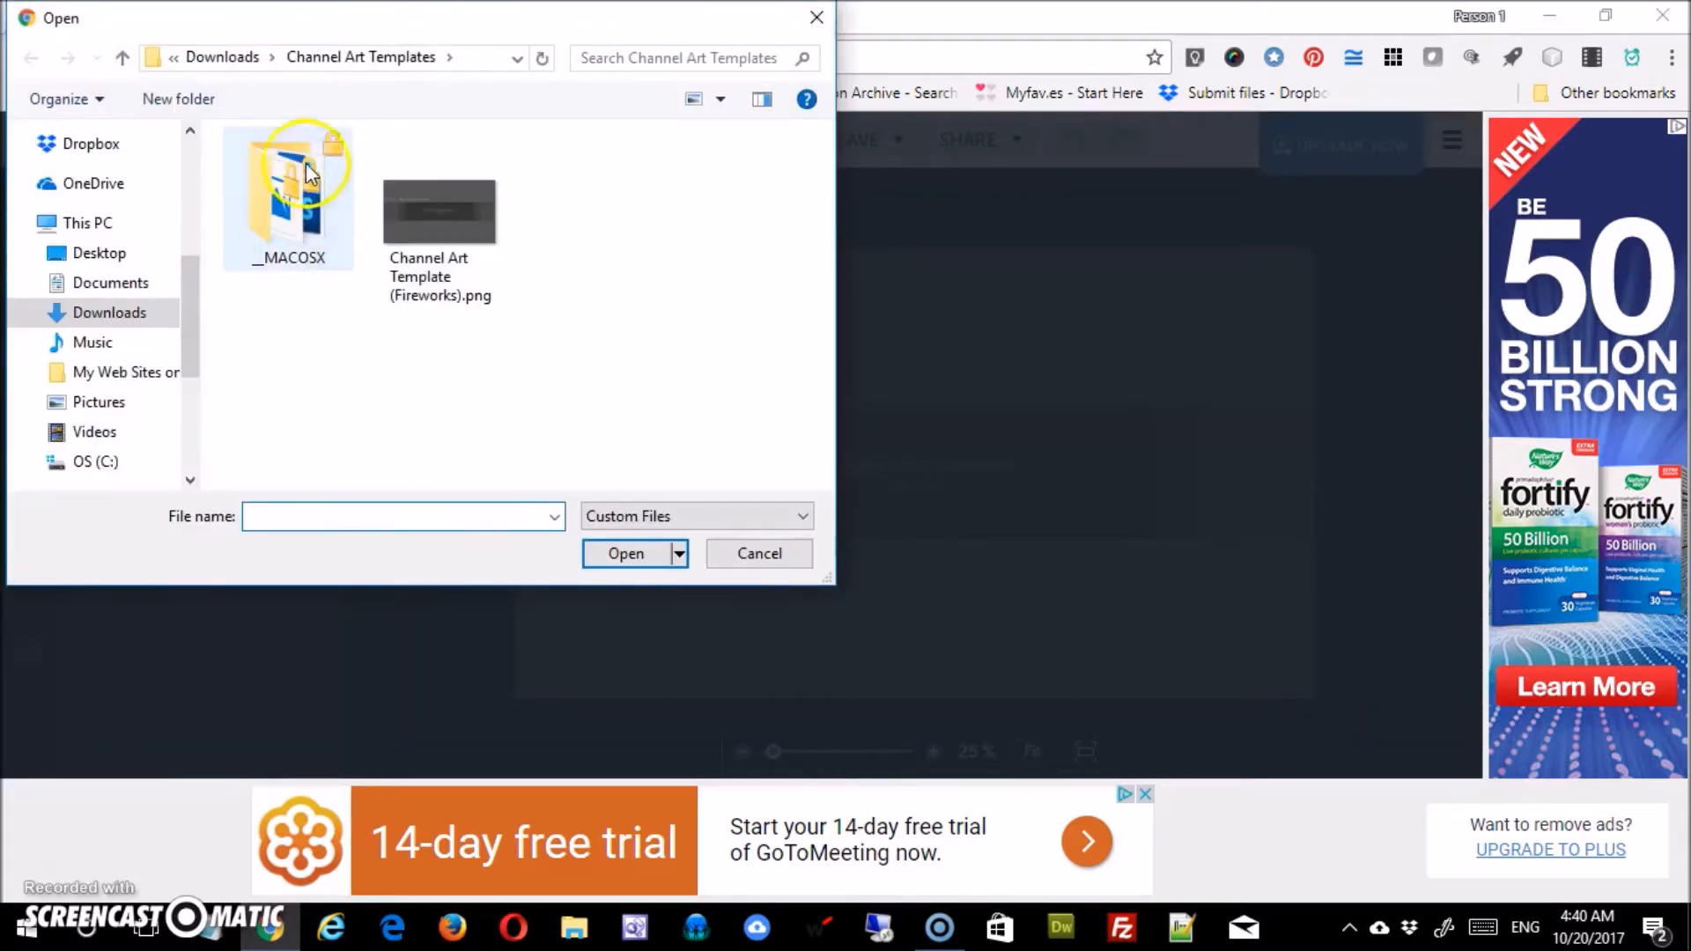
left_click(228, 57)
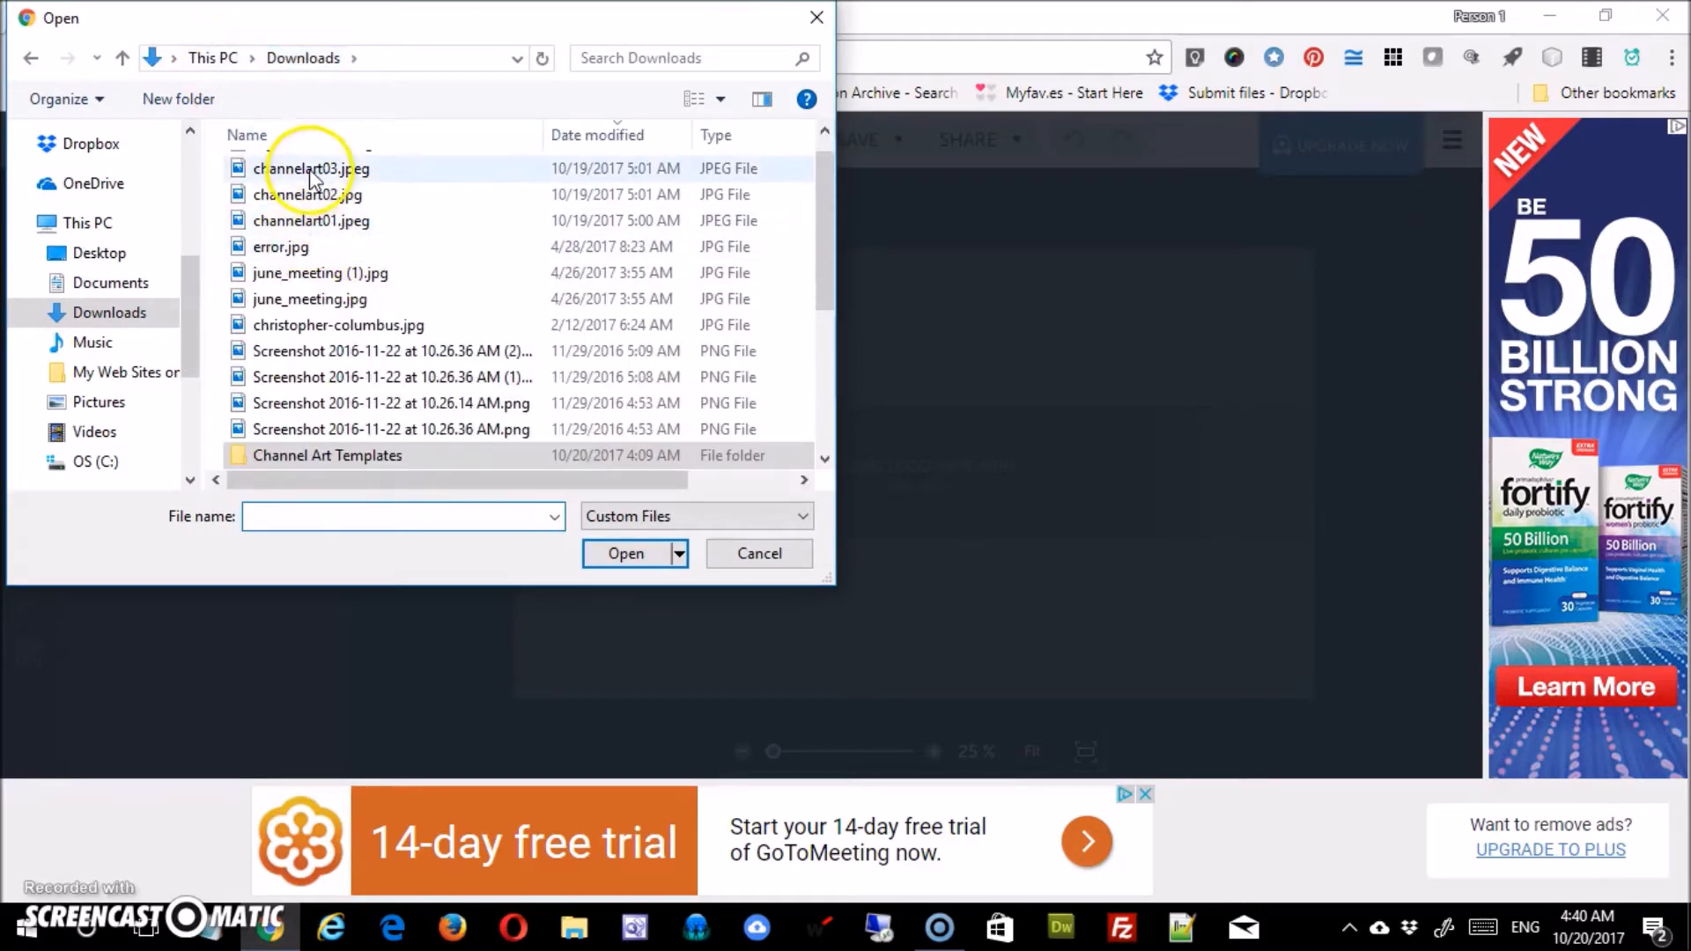
left_click(307, 228)
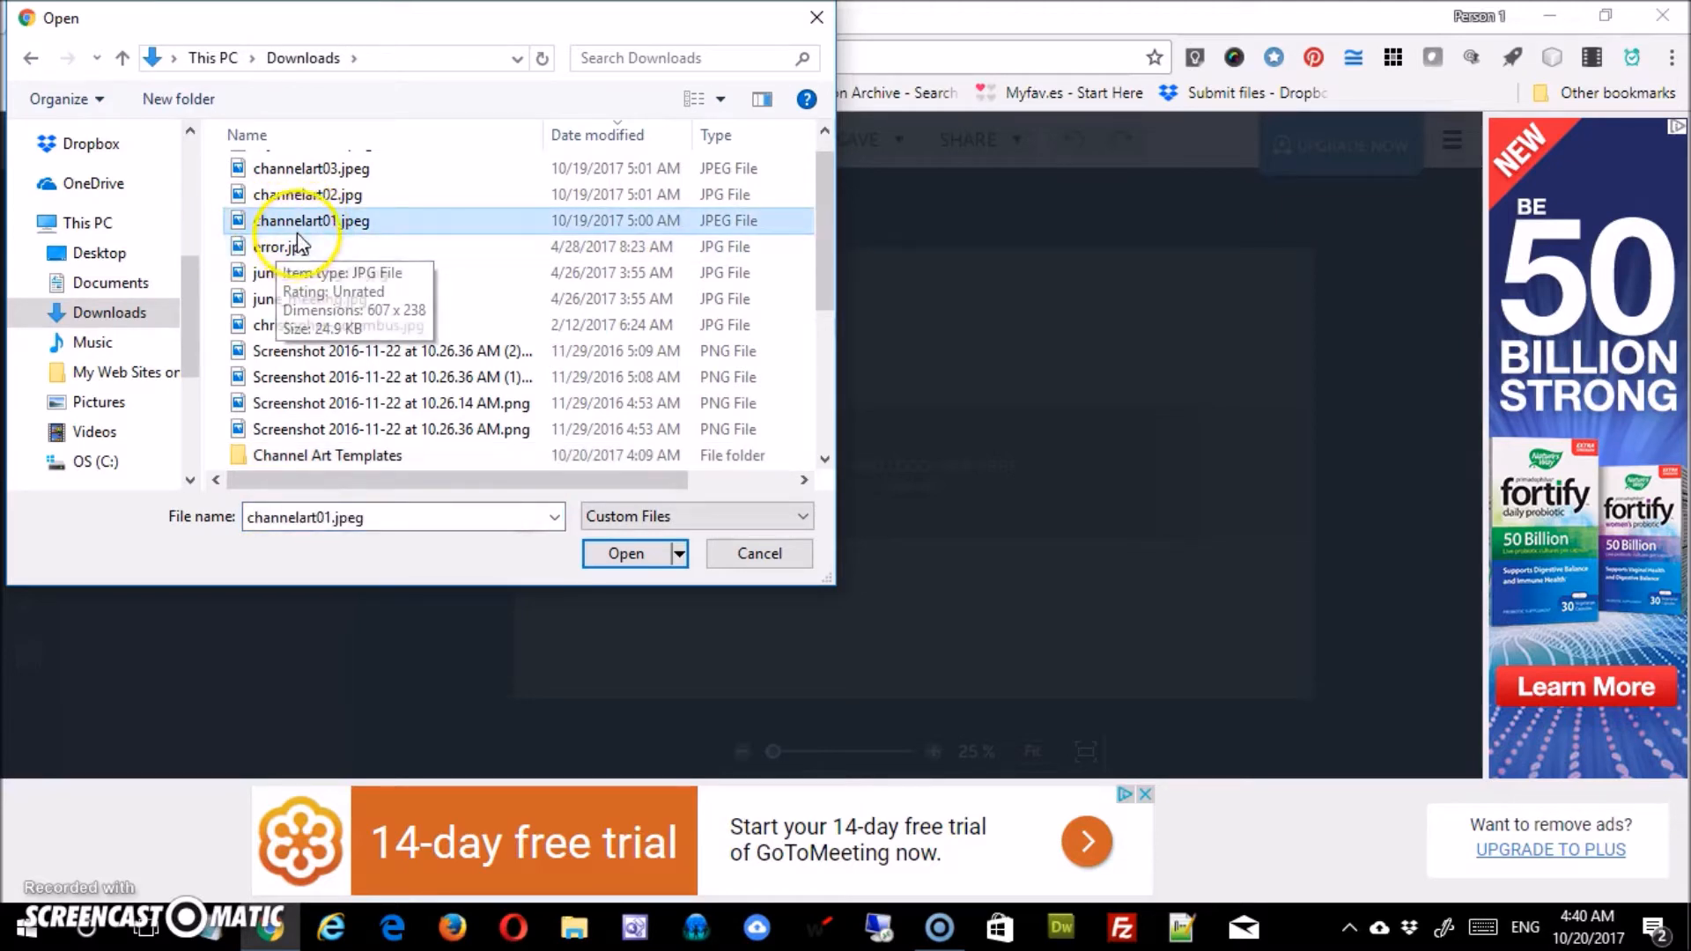
Check the pixel dimensions of channelart01.jpeg in its file property details, and close the properties
right_click(303, 232)
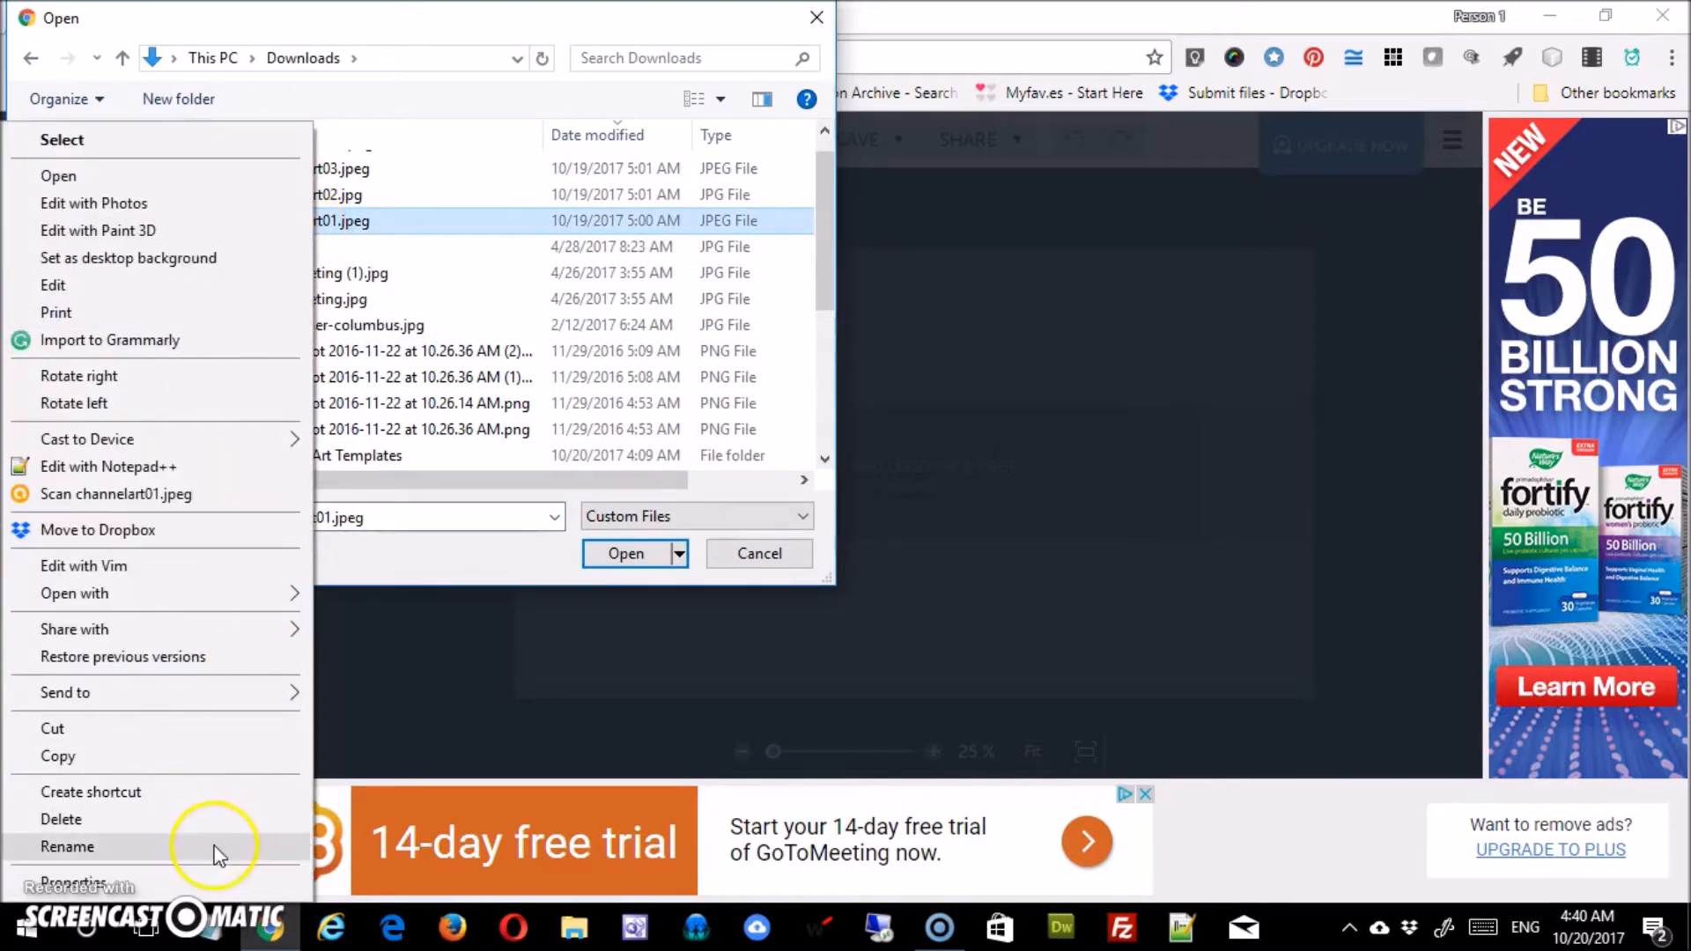
left_click(190, 885)
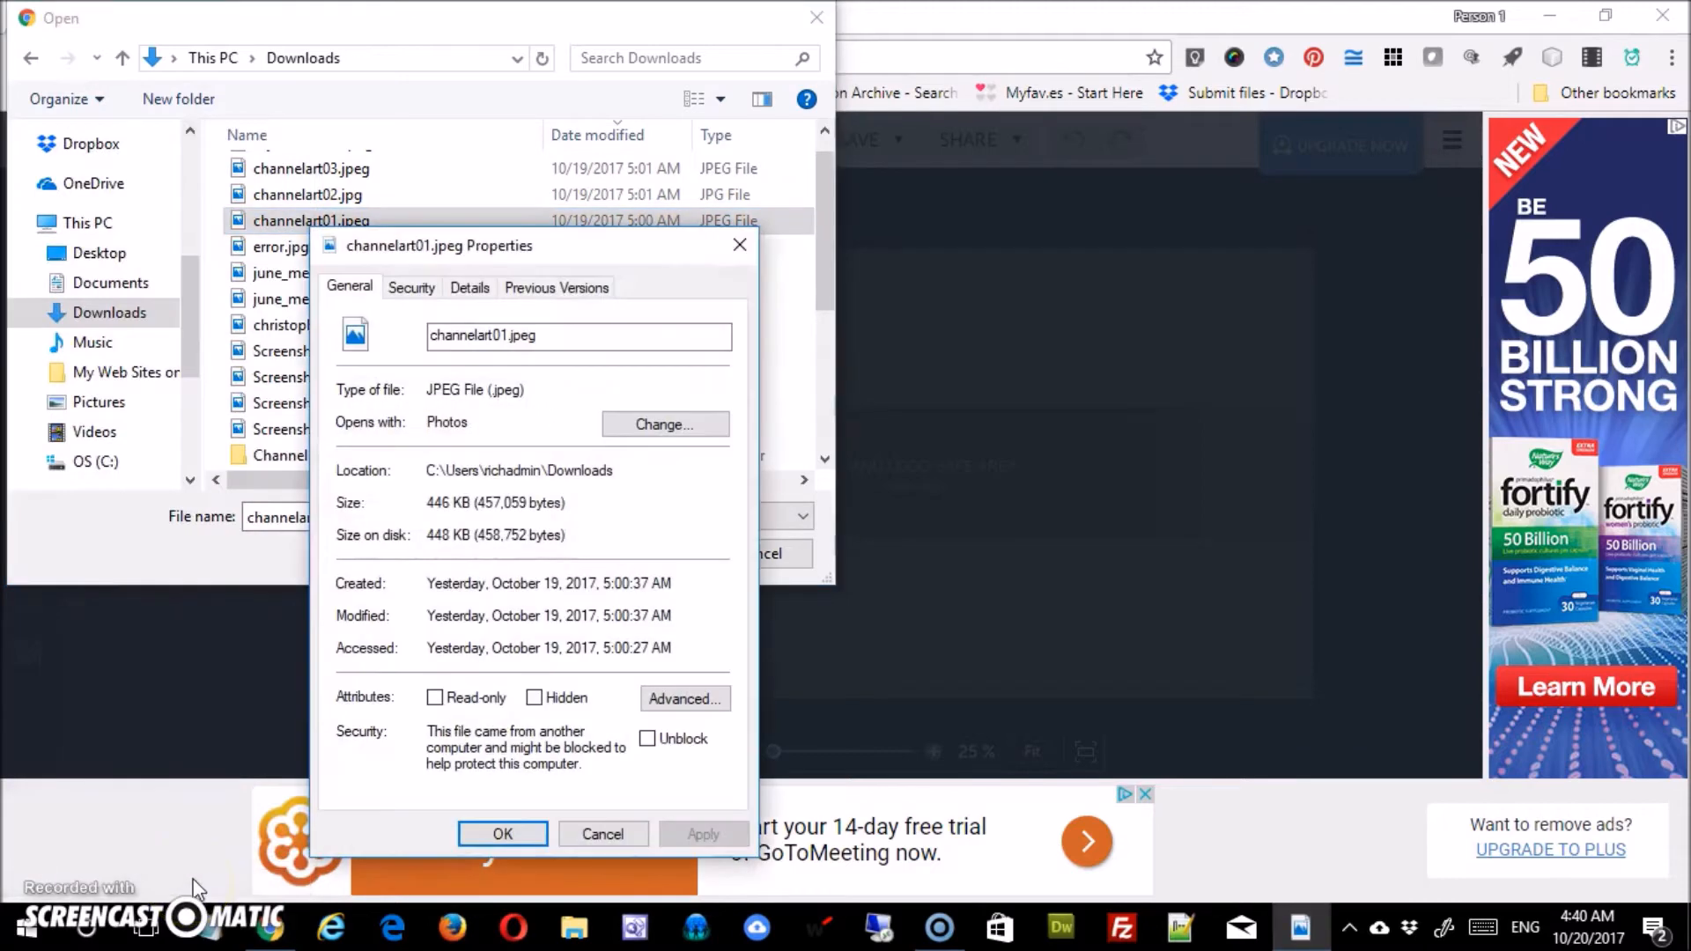
left_click(467, 291)
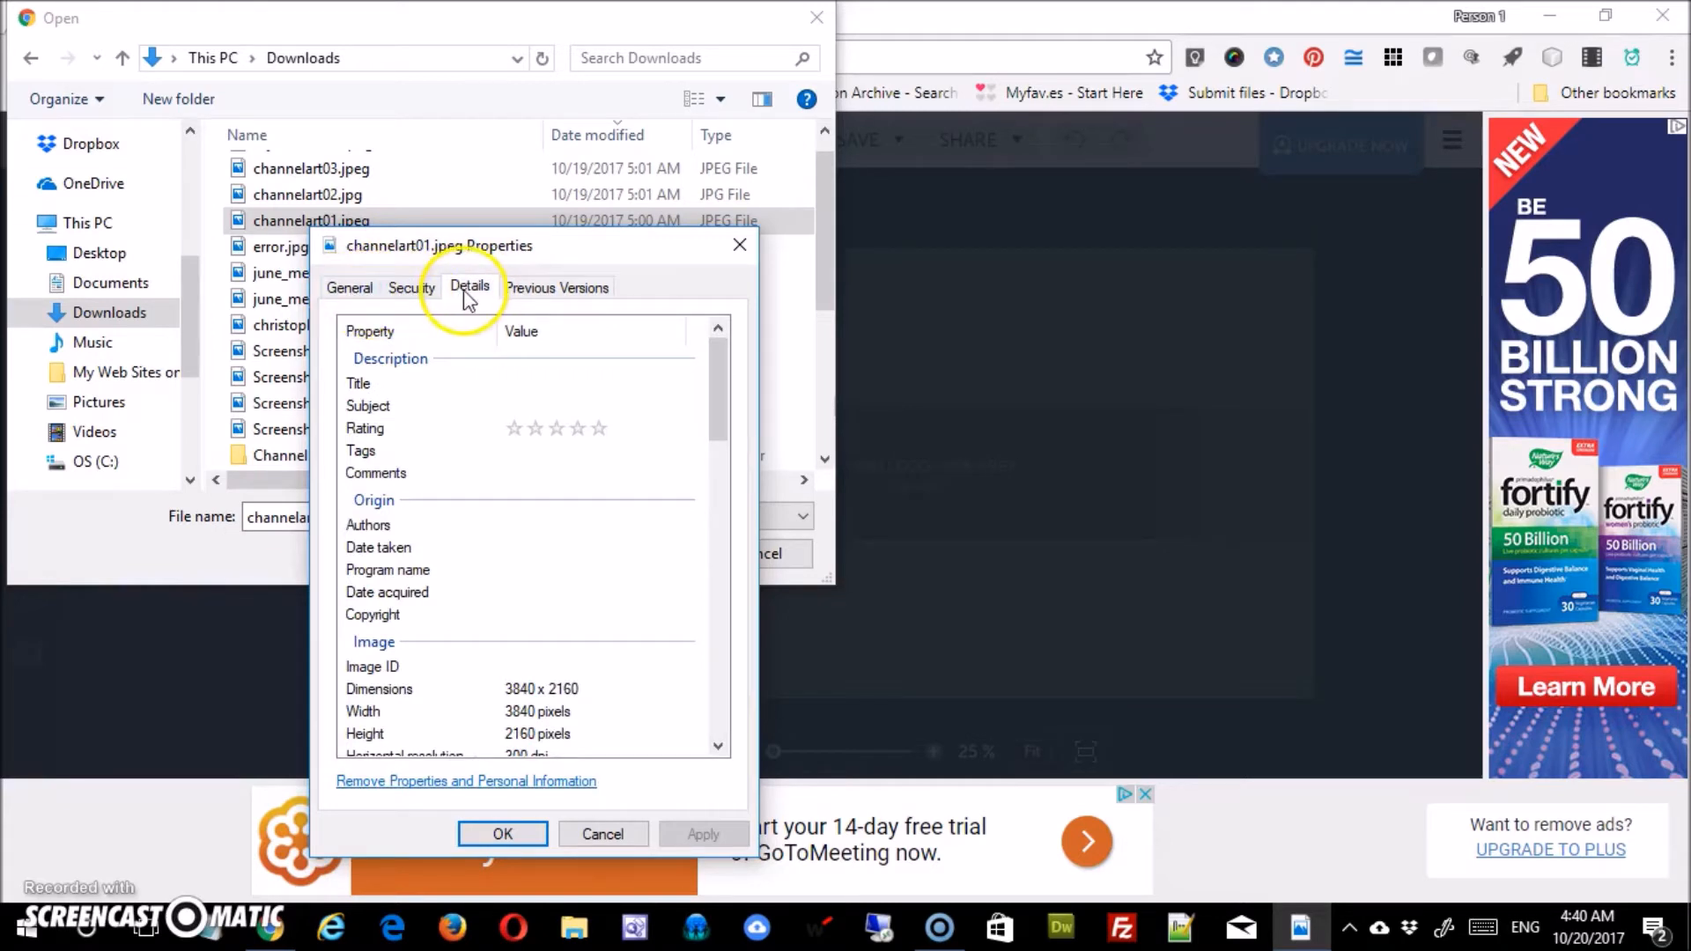
left_click_drag(578, 253, 599, 120)
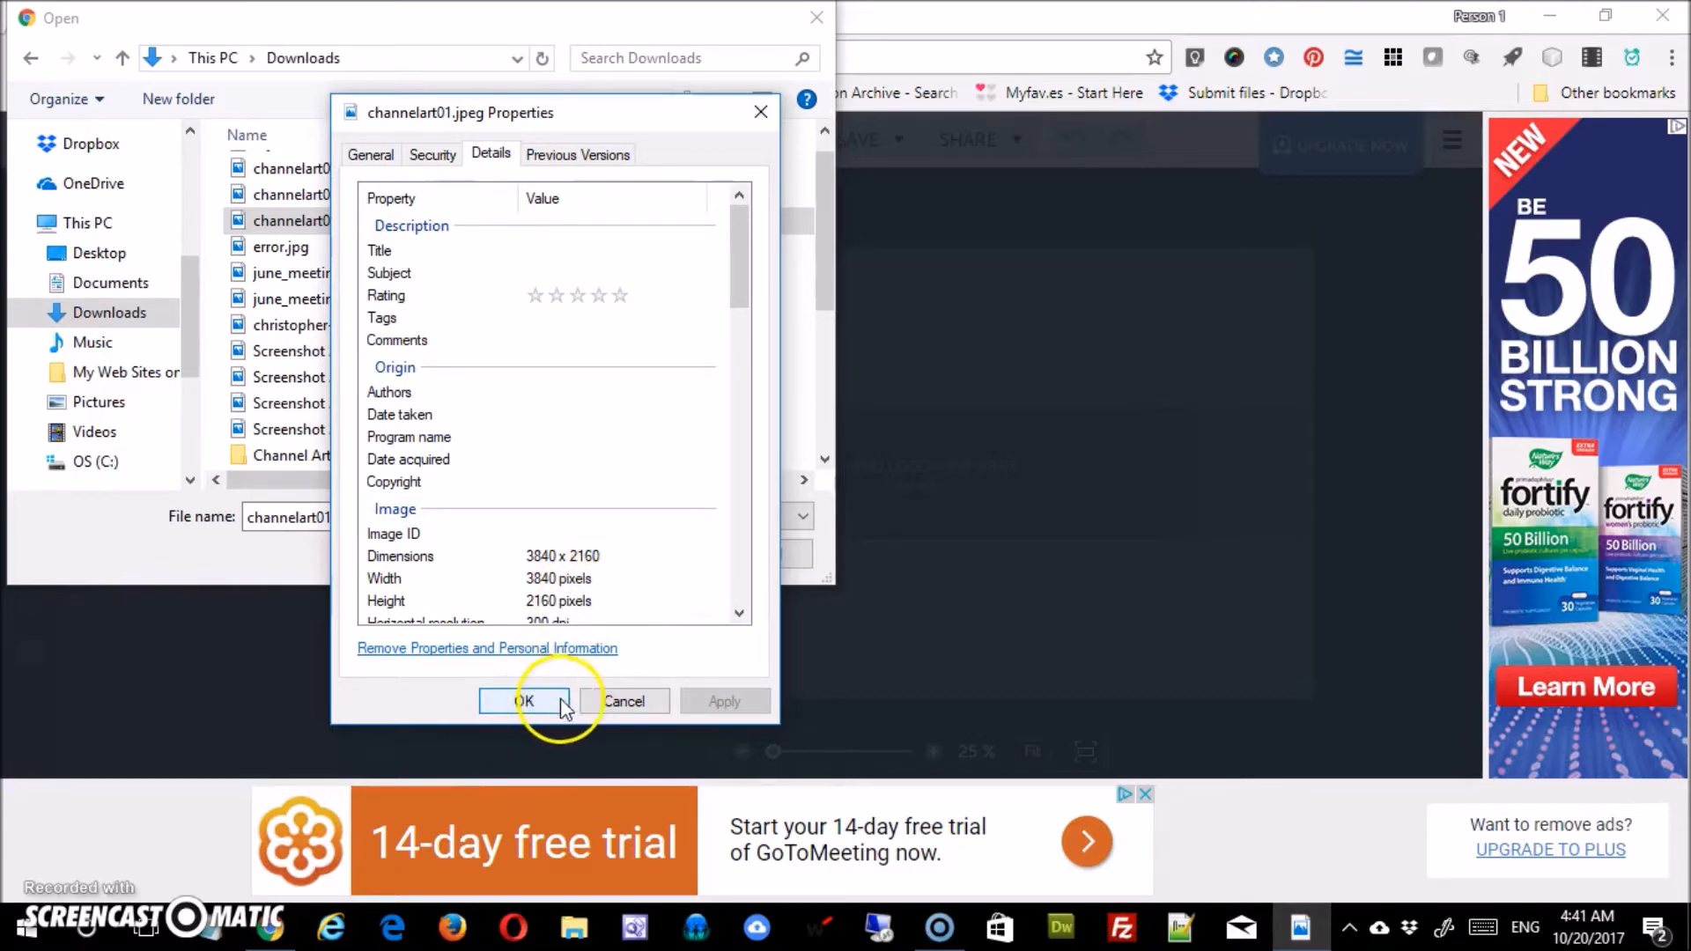
left_click(617, 702)
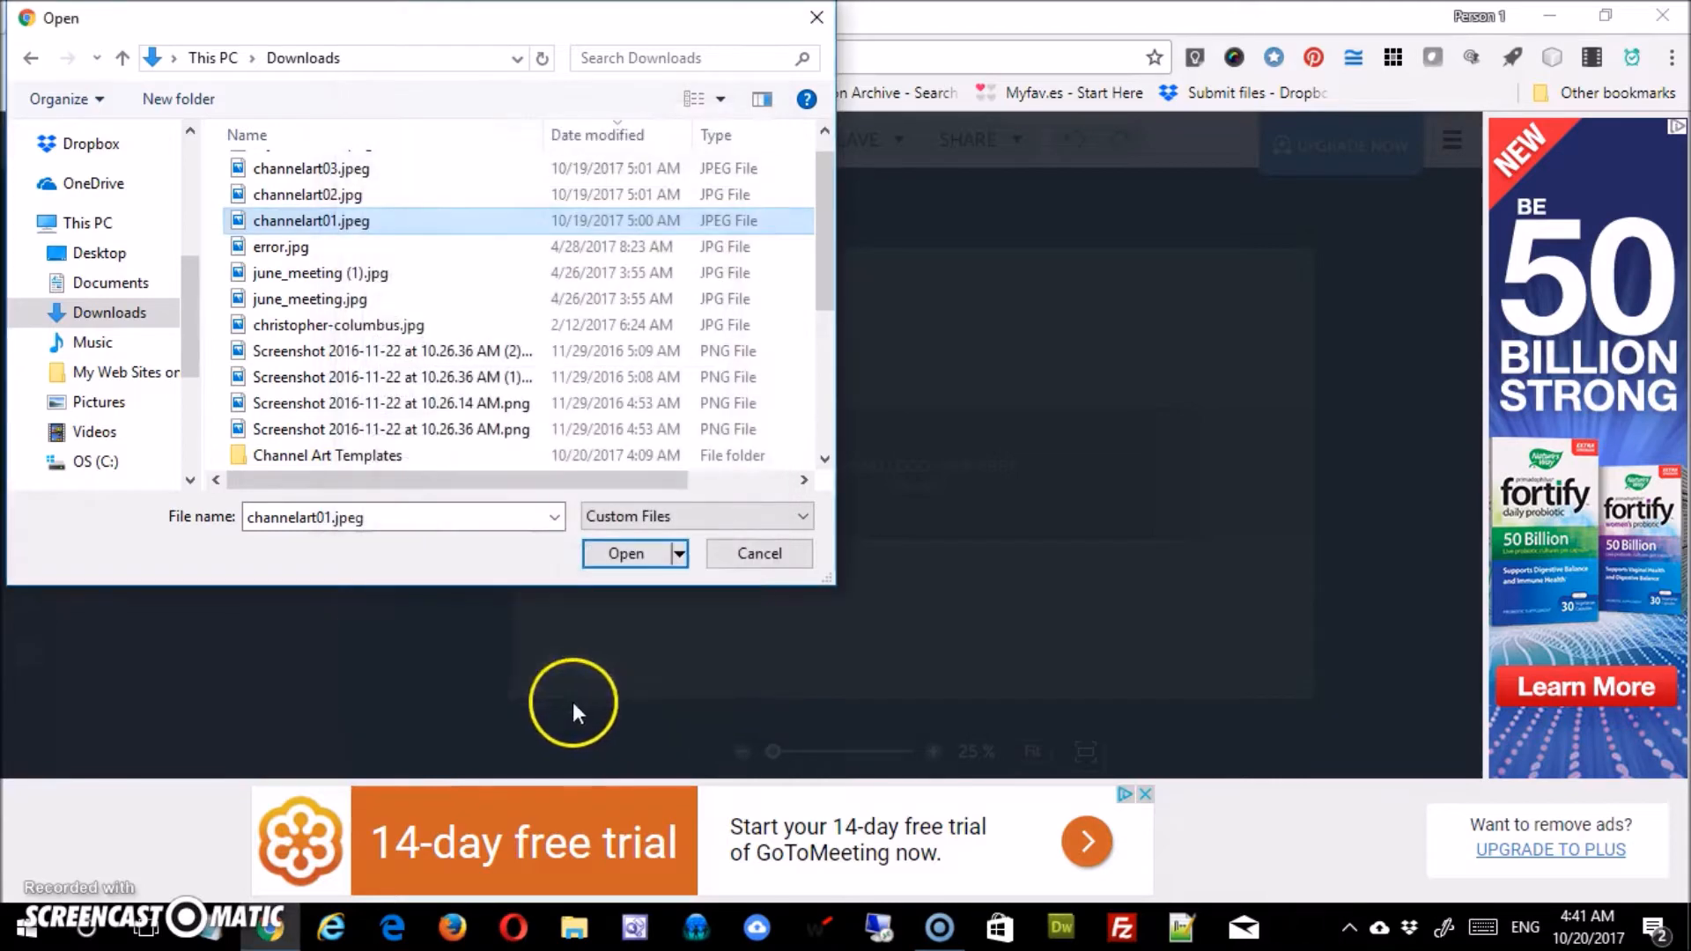
Insert channelart01.jpeg as a layer, align it to the template's upper-left corner and scale it to cover the whole template
double_click(330, 226)
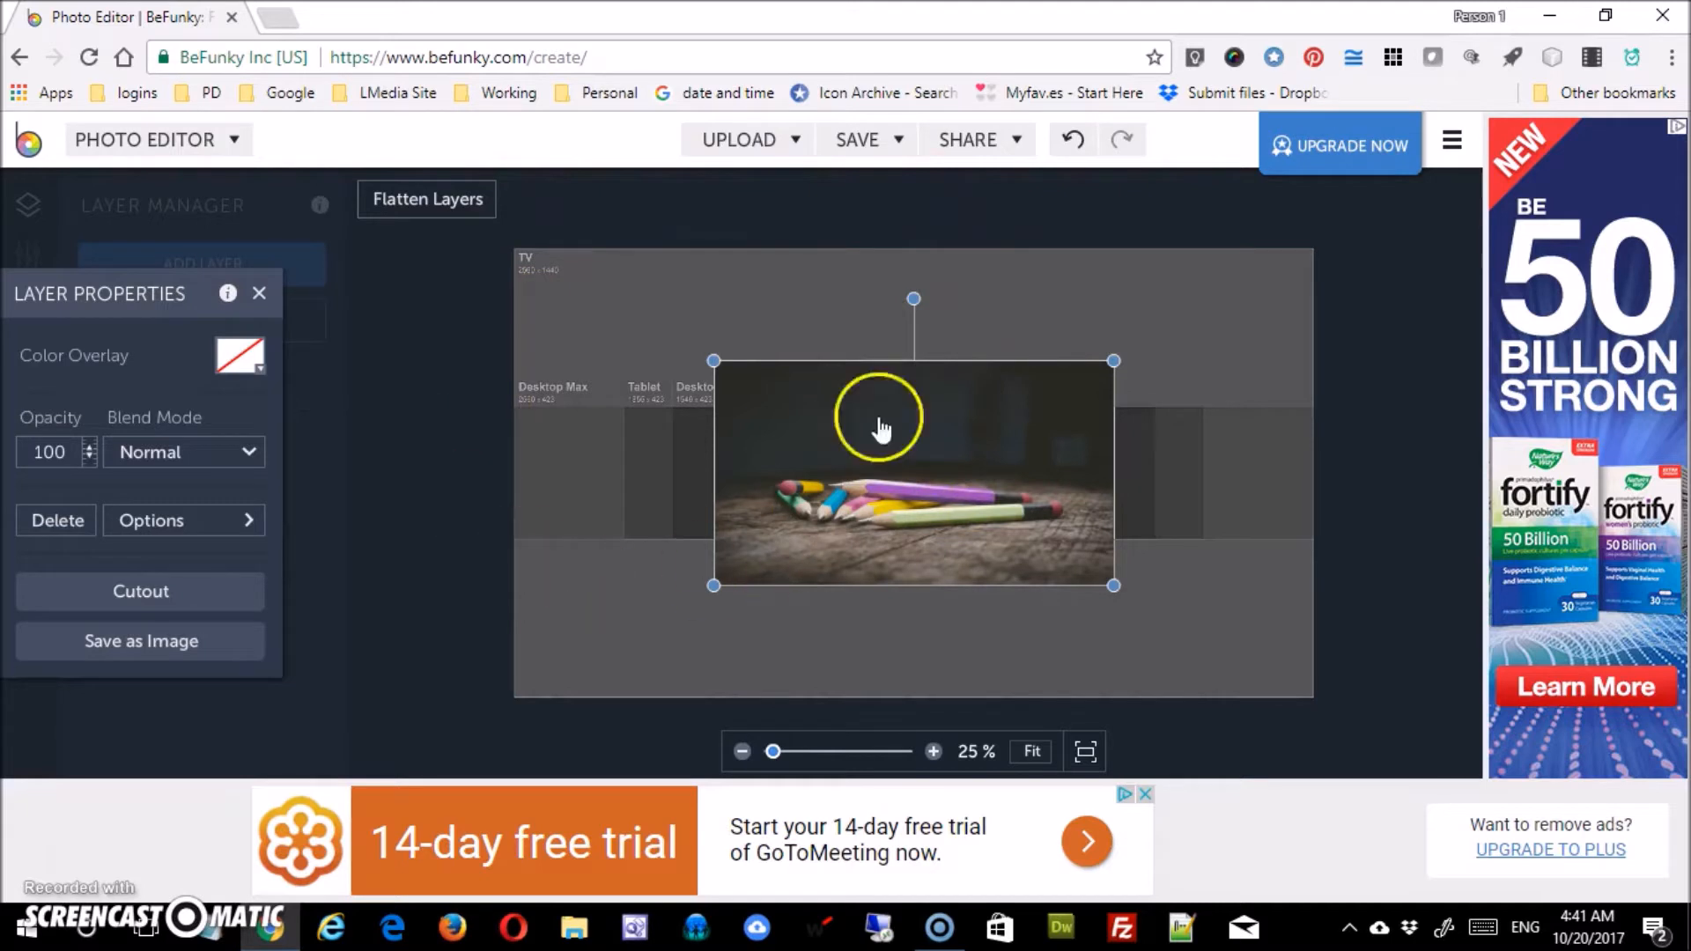
left_click_drag(866, 464, 672, 360)
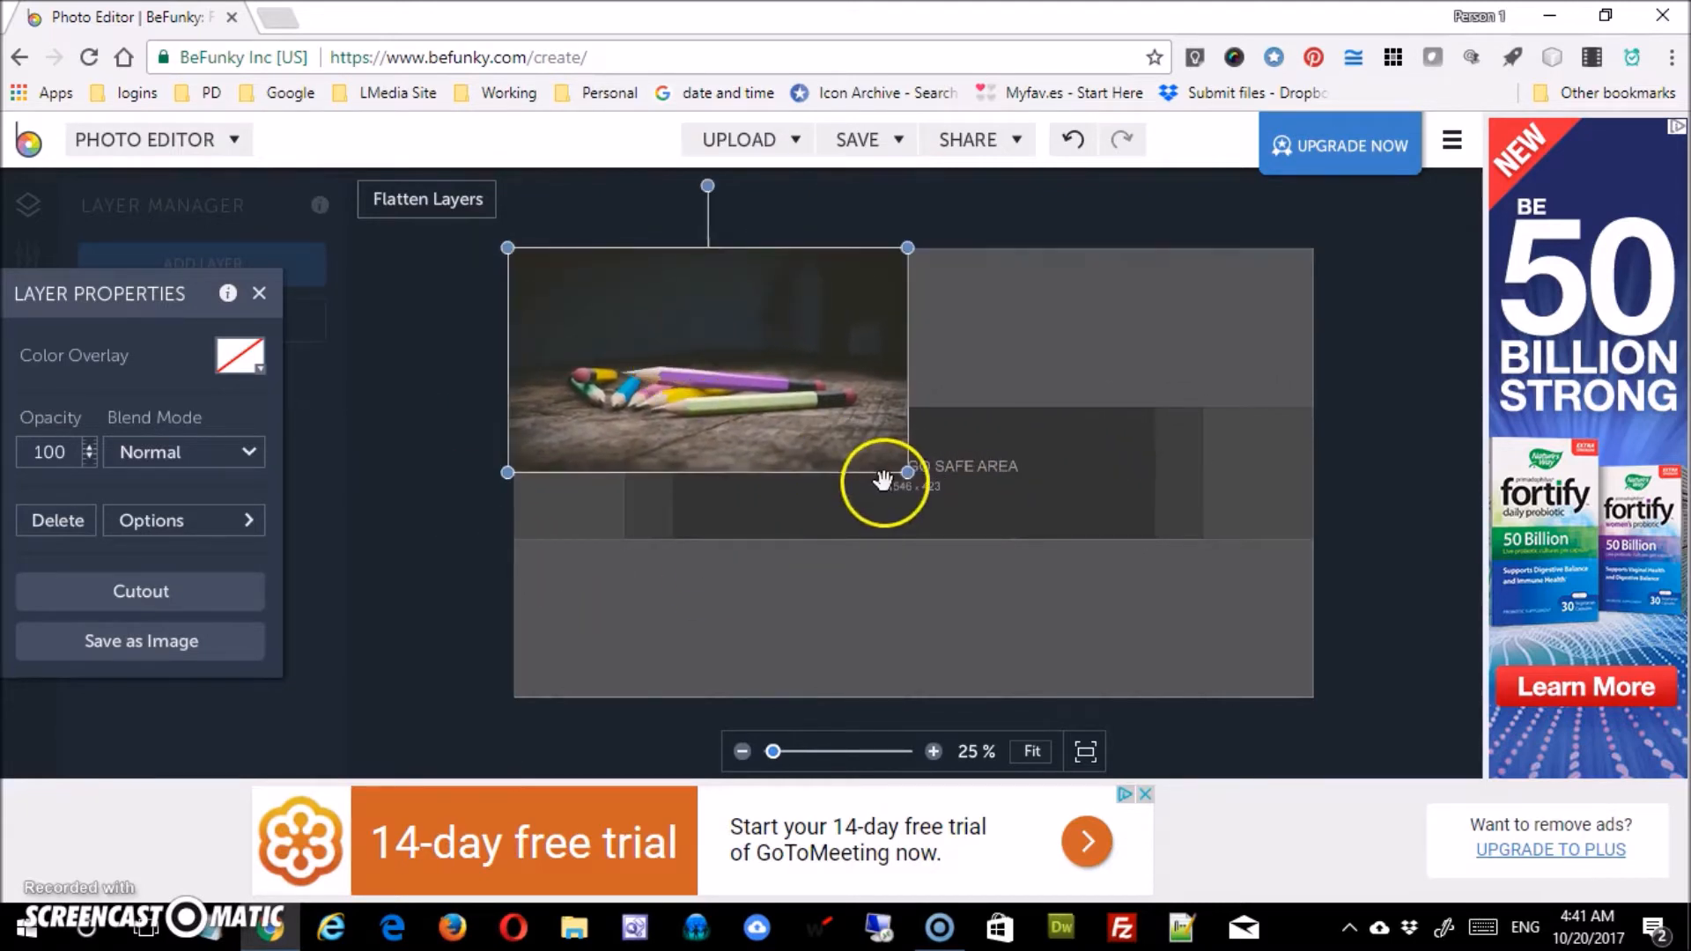
left_click_drag(907, 475, 1363, 757)
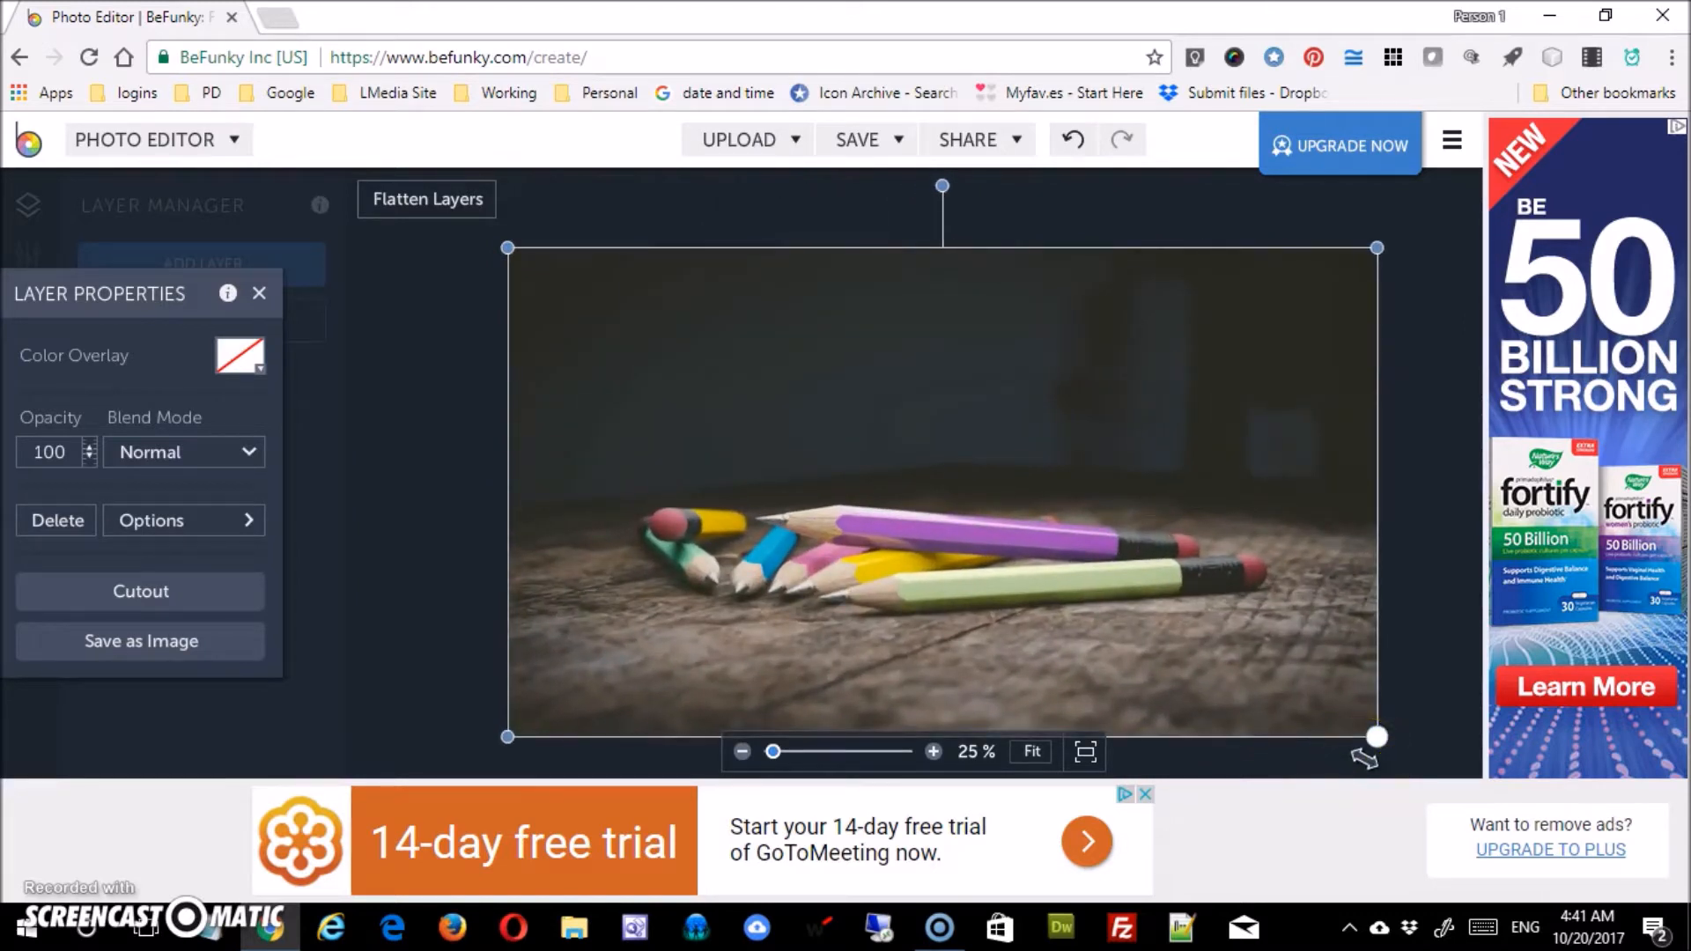
mouse_move(1359, 755)
left_mouse_down()
mouse_move(1192, 593)
mouse_move(1385, 721)
mouse_move(1339, 694)
left_mouse_up()
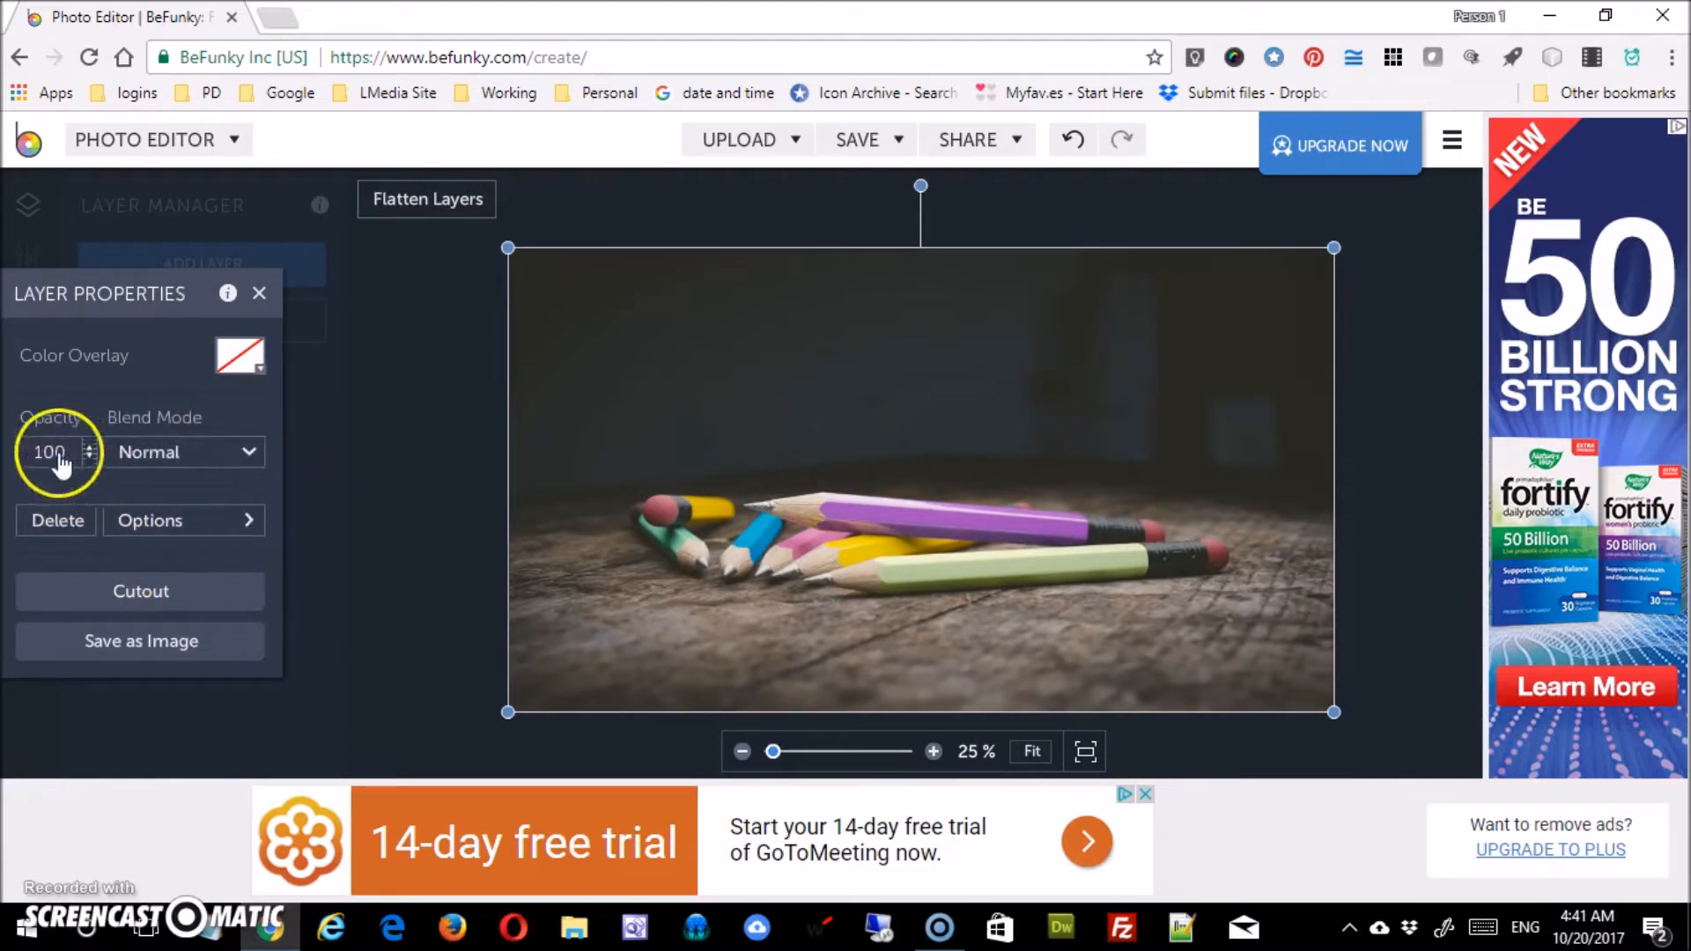
Set the pencil image layer's opacity to 35
left_click_drag(57, 462, 73, 464)
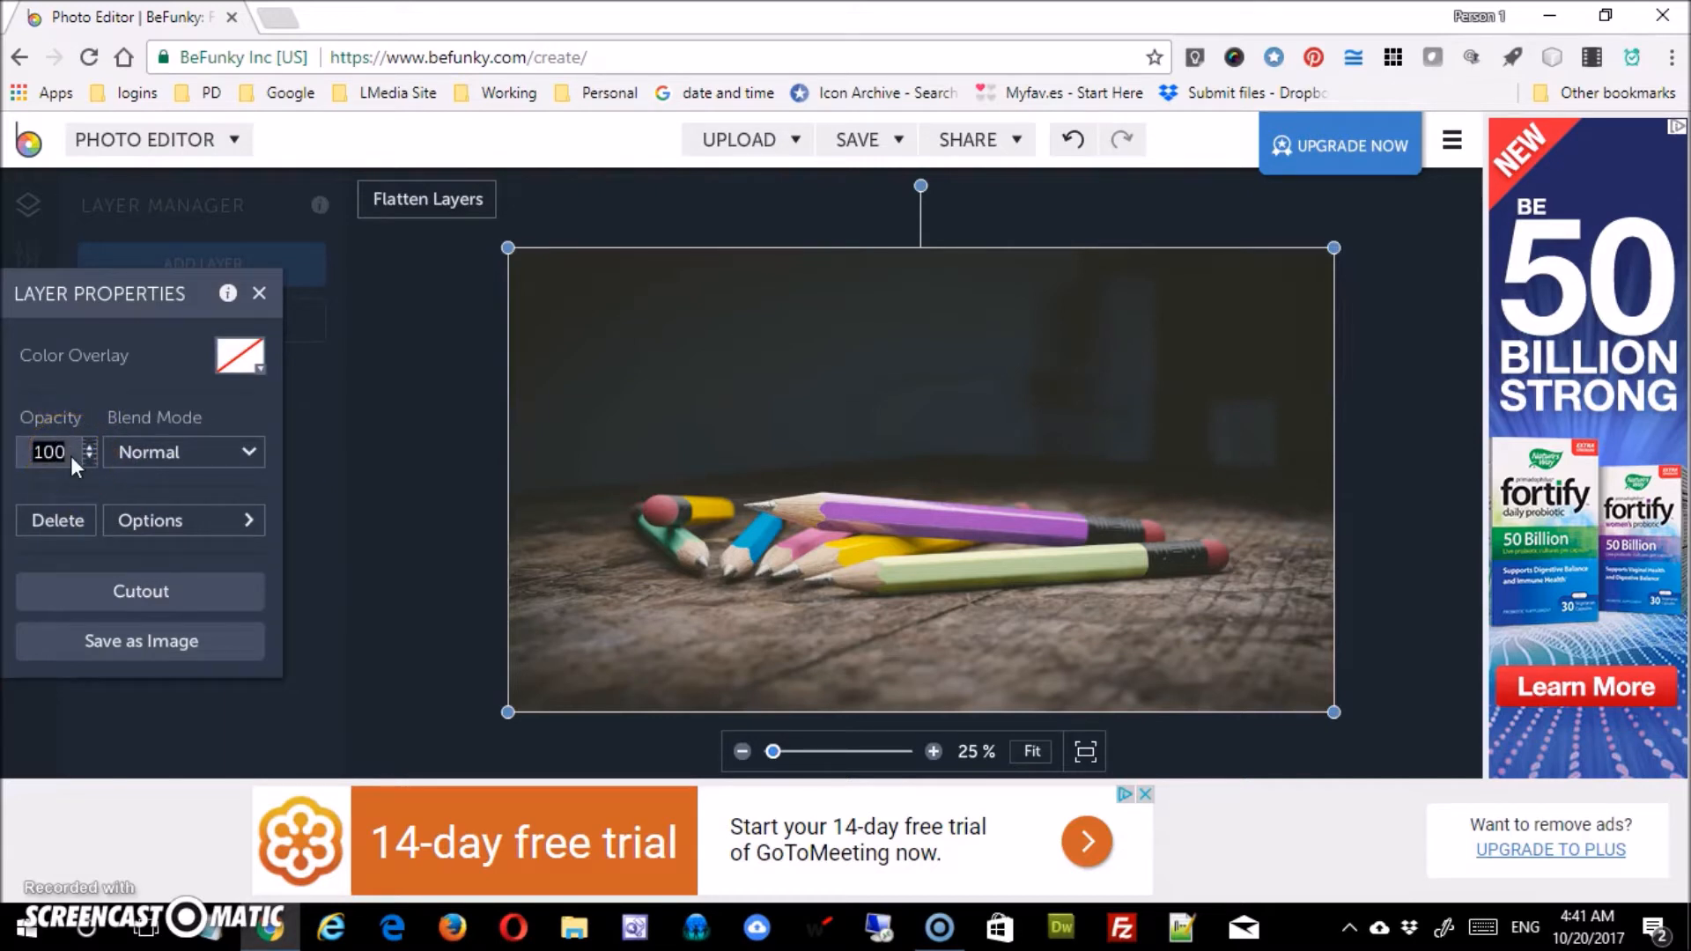
key("Return")
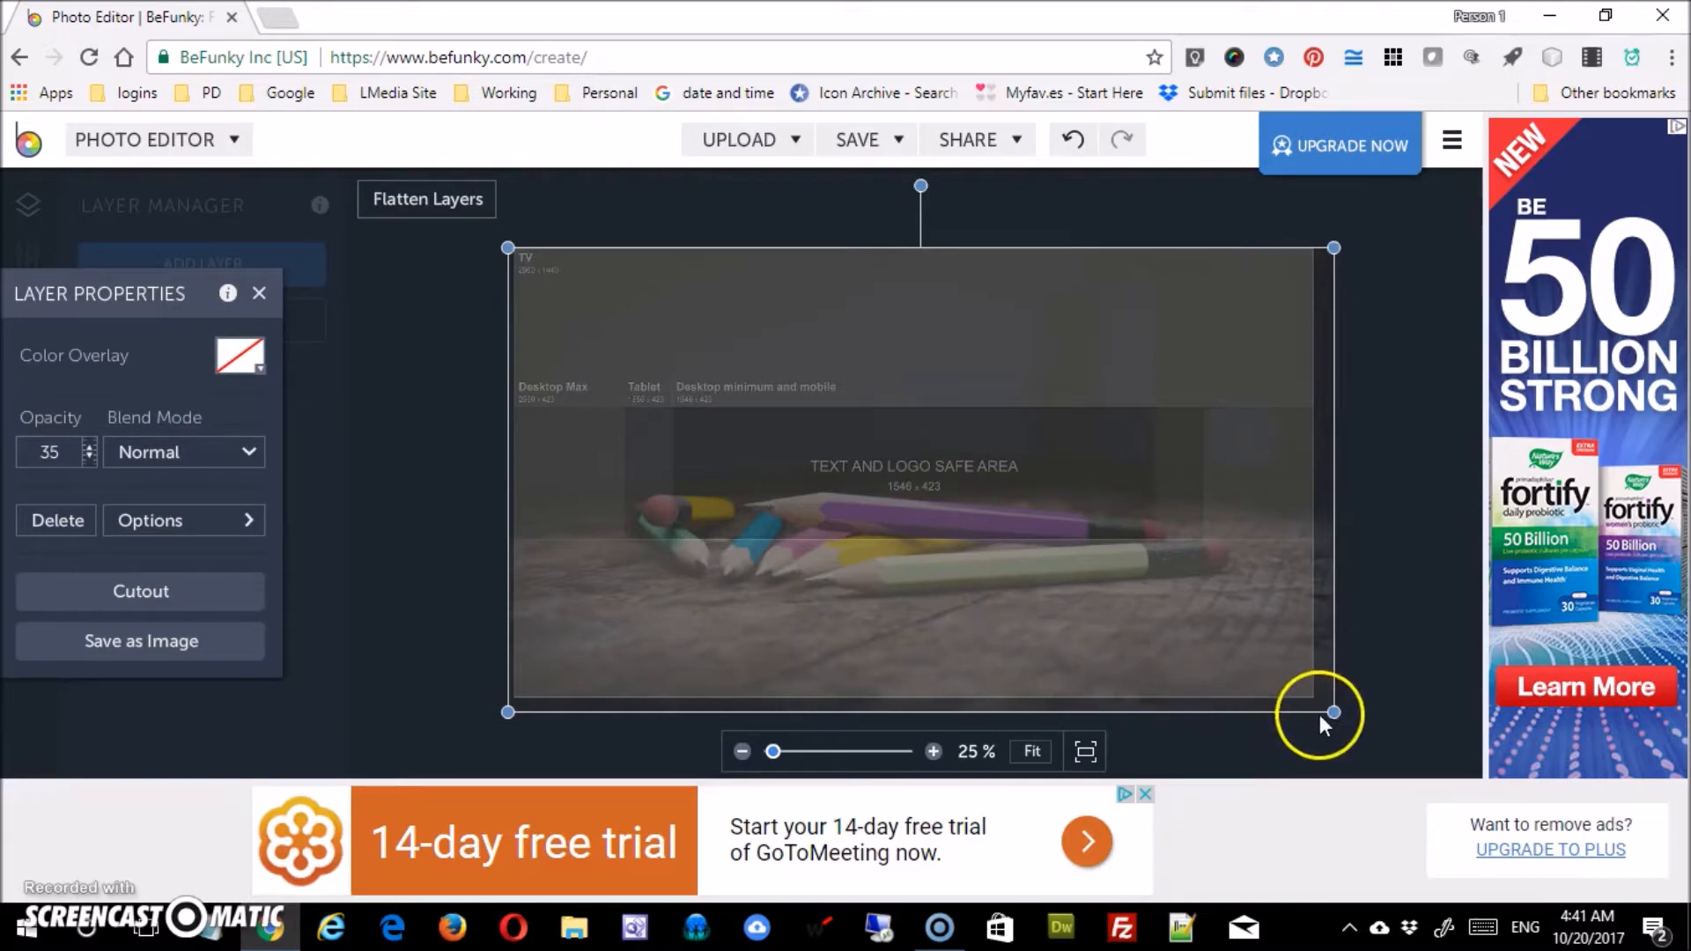
Enlarge the pencil image beyond the template's edges and centre it so the pencils lie across the text and logo safe area
mouse_move(1335, 711)
left_mouse_down()
mouse_move(1423, 763)
mouse_move(1408, 804)
left_mouse_up()
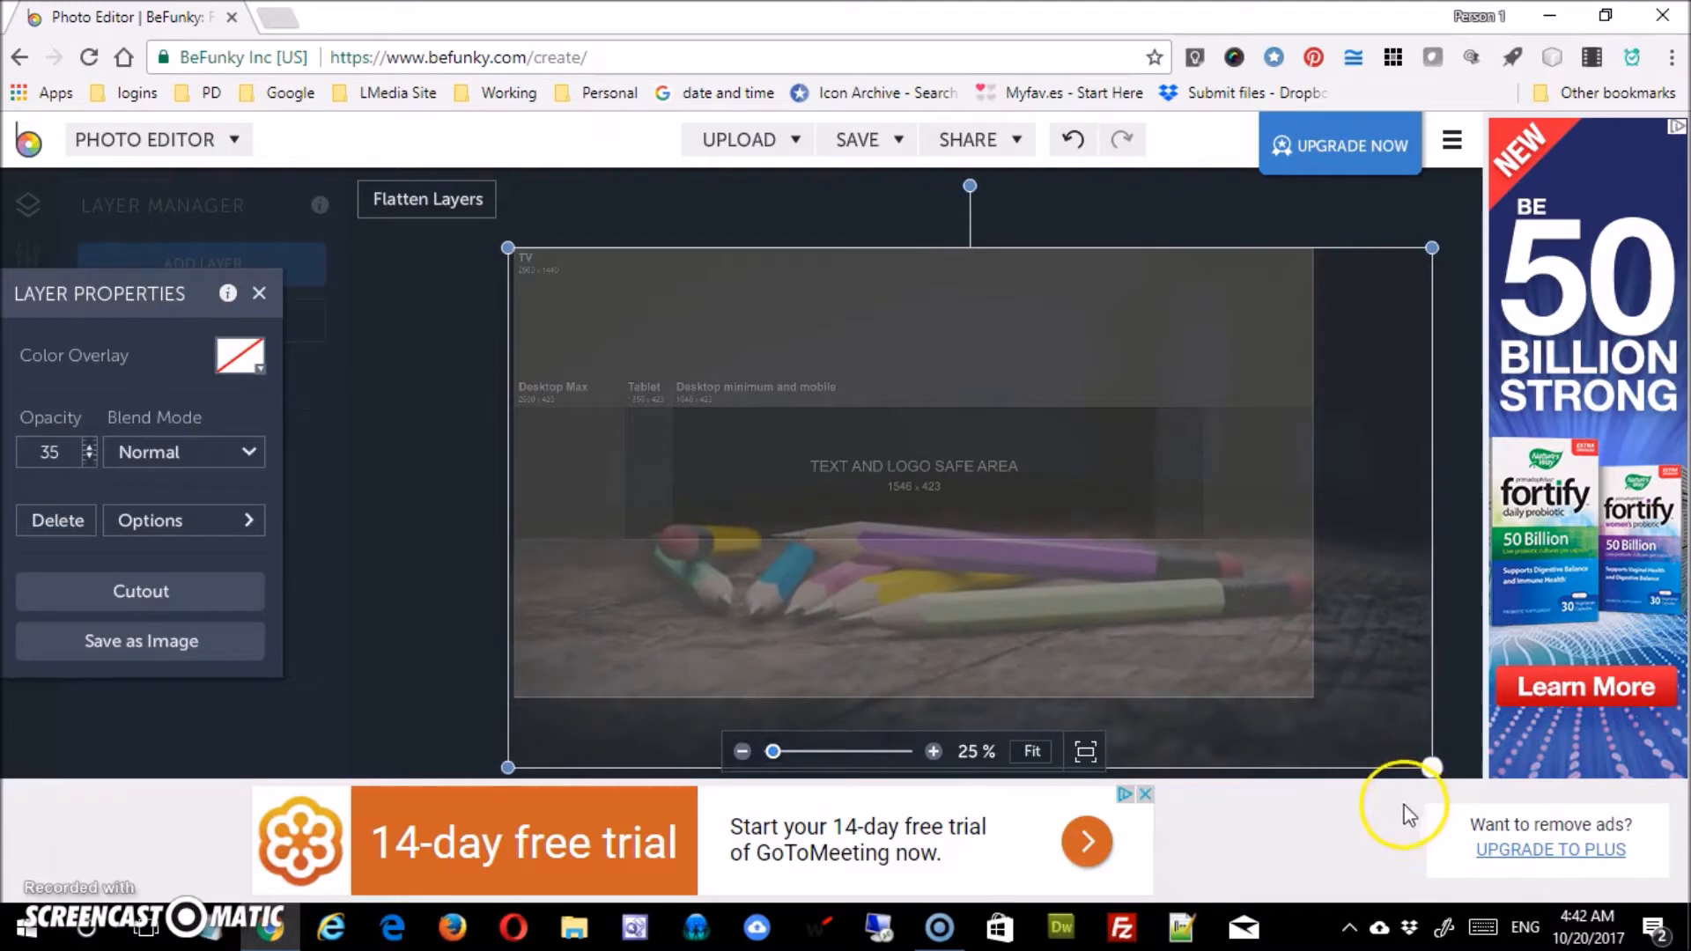
left_click_drag(1130, 632, 1080, 586)
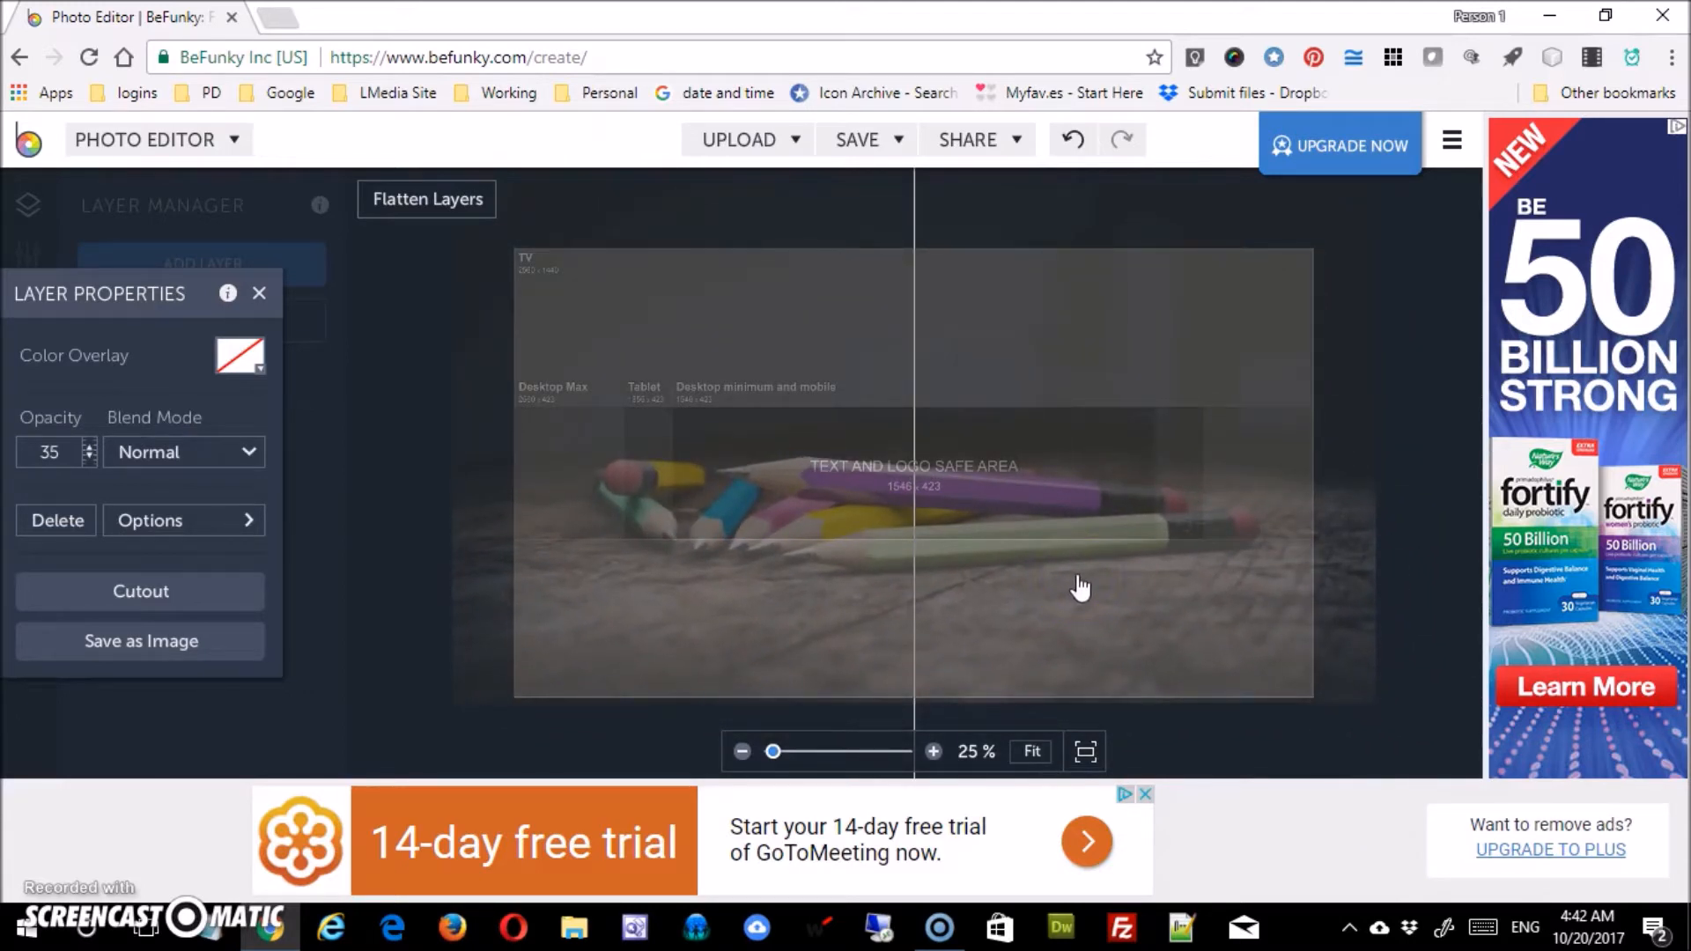
left_click_drag(1079, 588, 1080, 585)
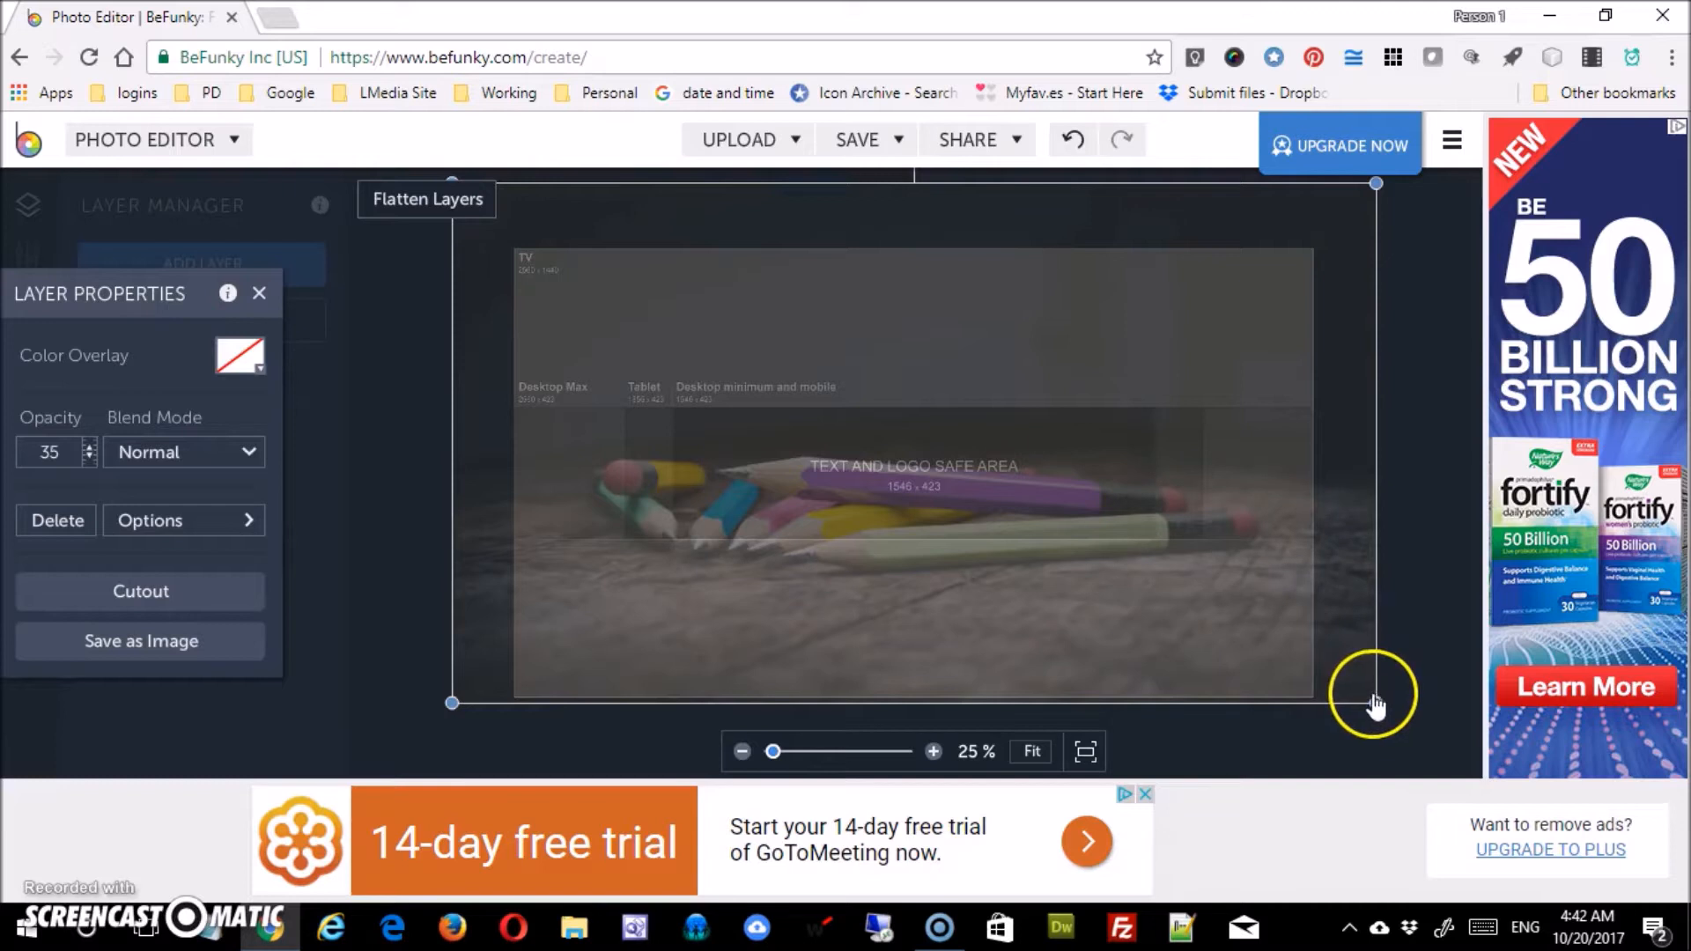
left_click_drag(1377, 702, 1427, 766)
left_click_drag(1253, 664, 1207, 636)
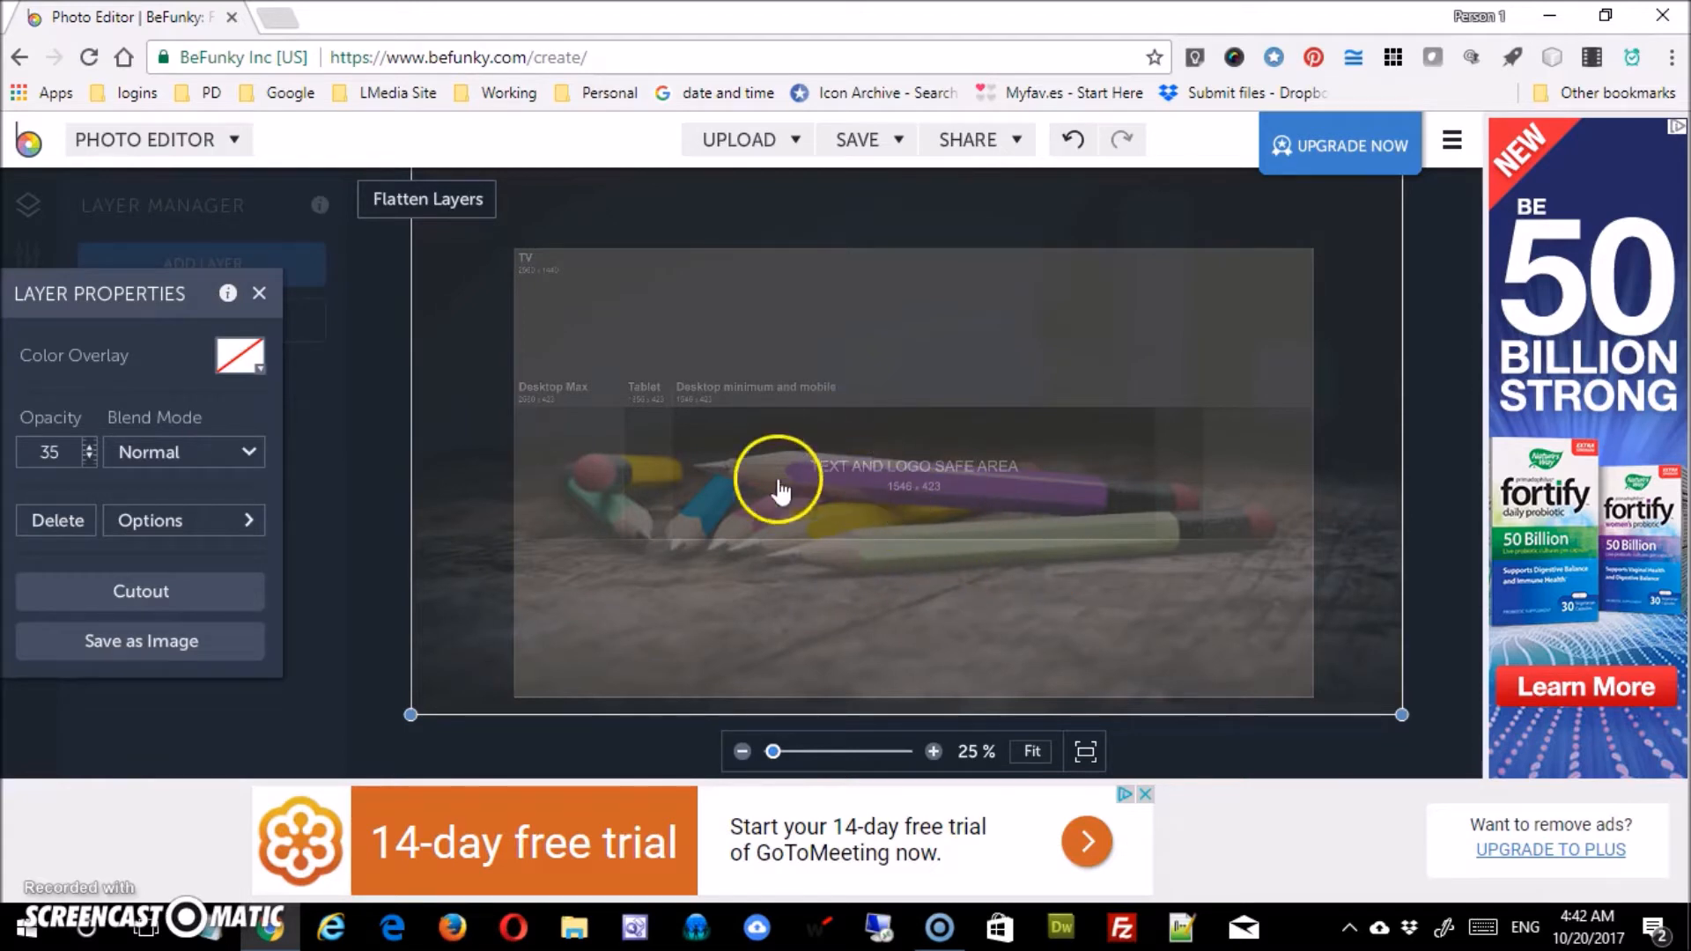
left_click_drag(873, 504, 874, 515)
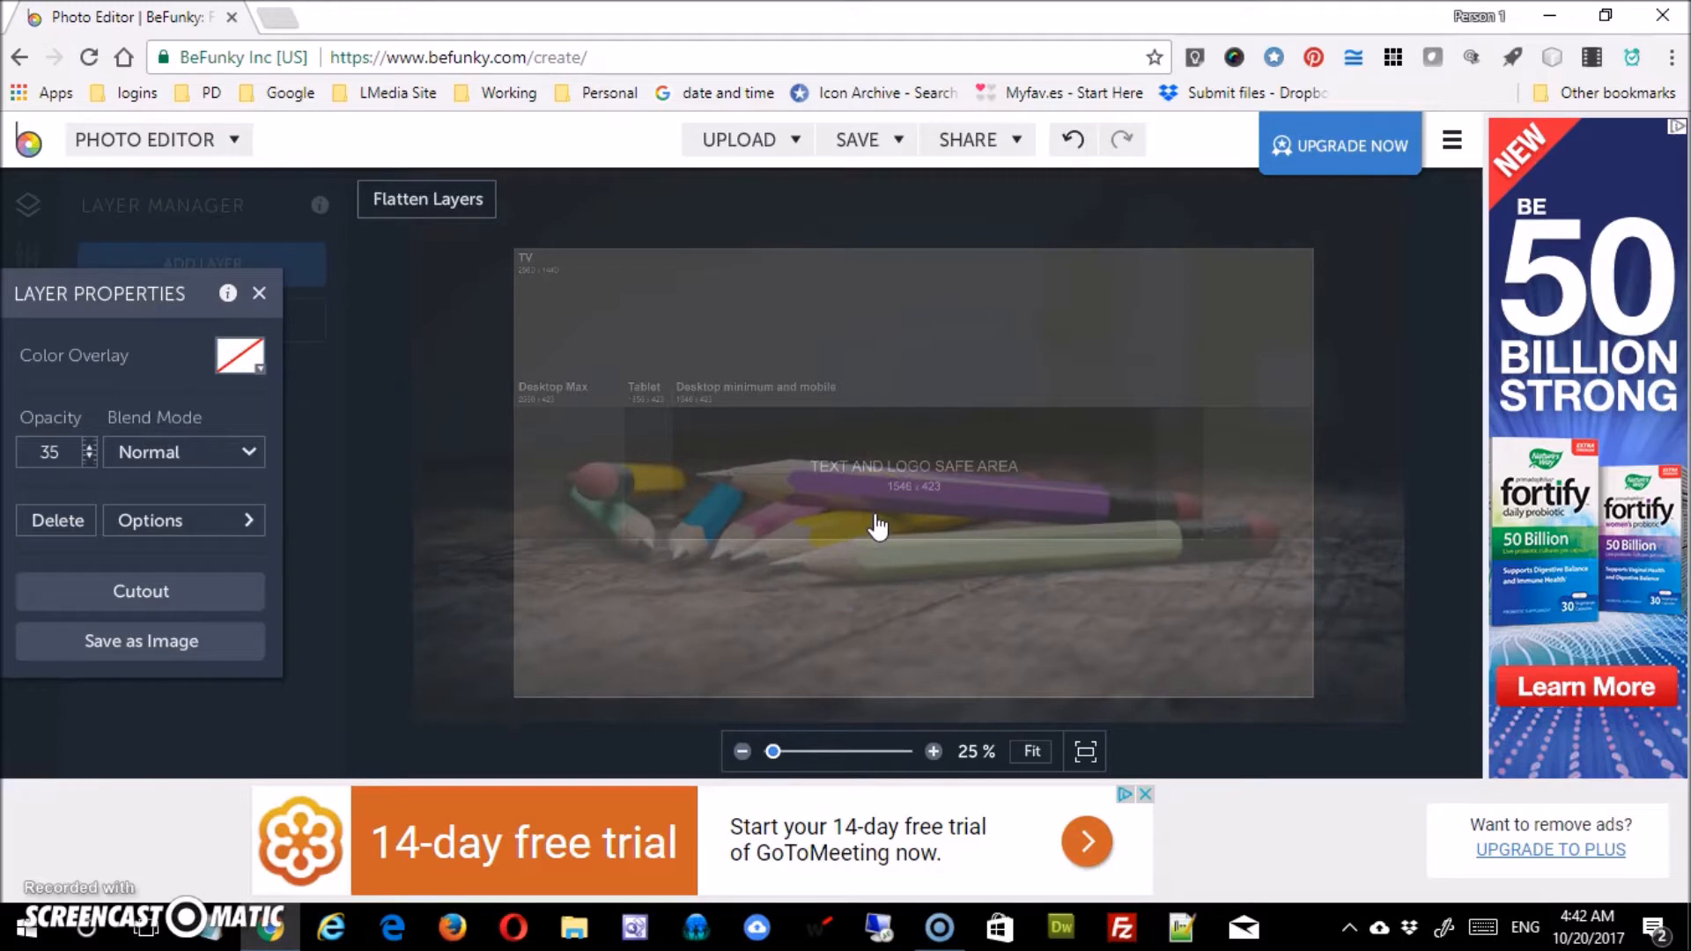
left_click_drag(876, 515, 879, 528)
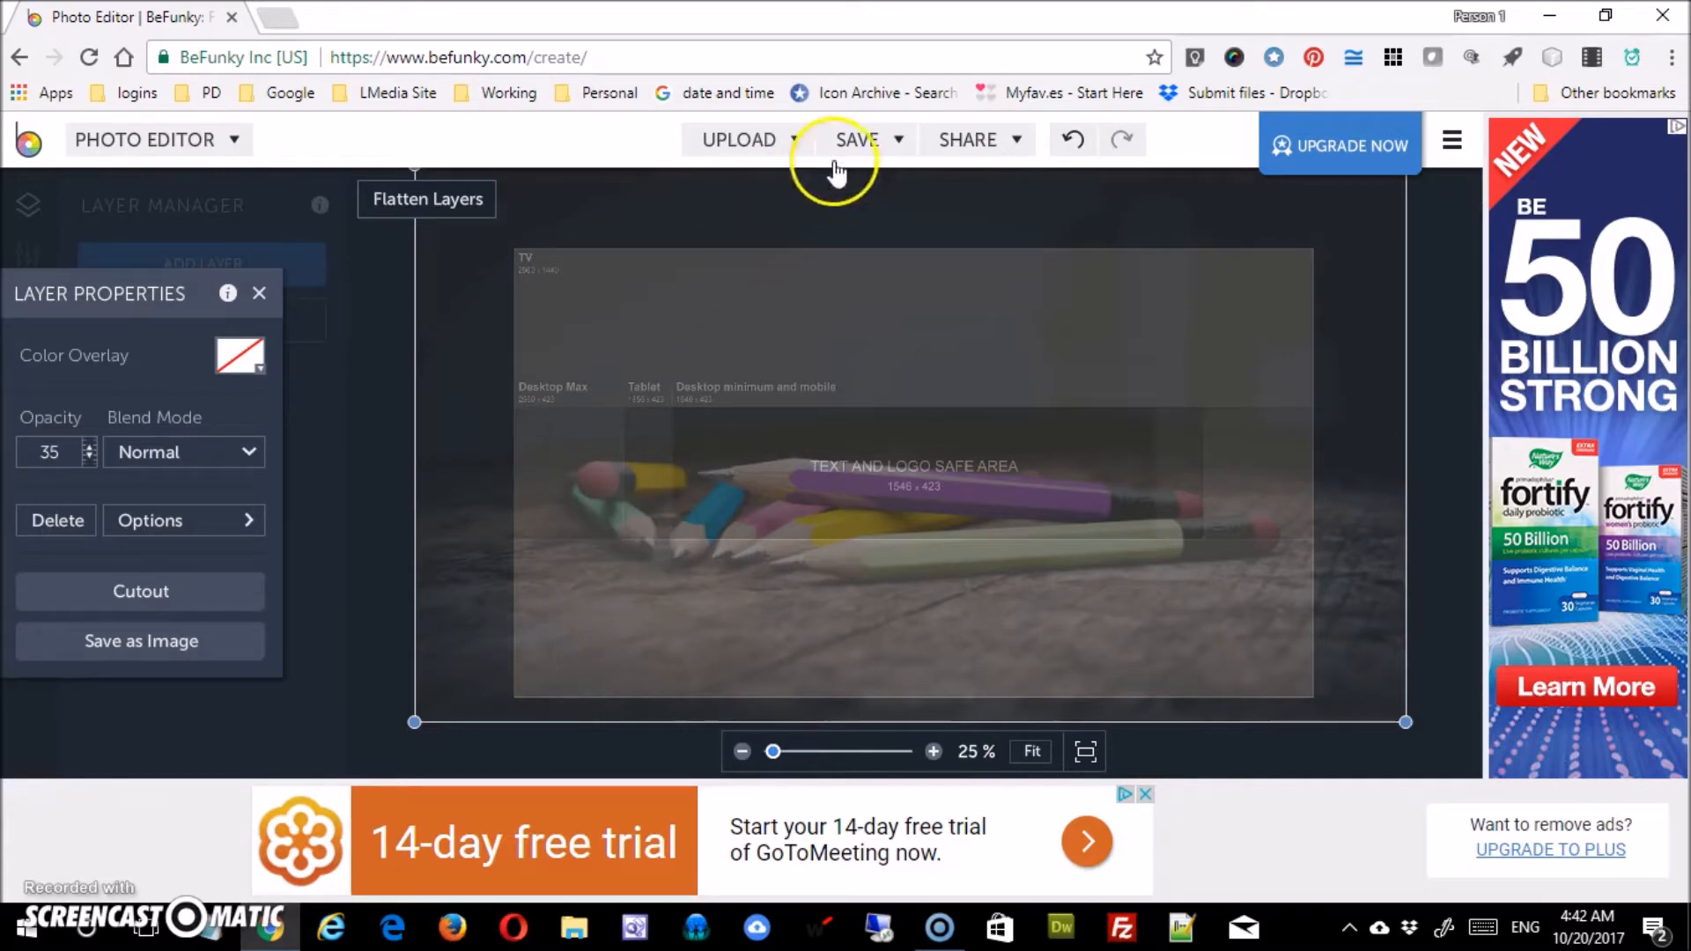
Look over the available save destinations without saving, and deselect the pencil image layer
left_click(894, 140)
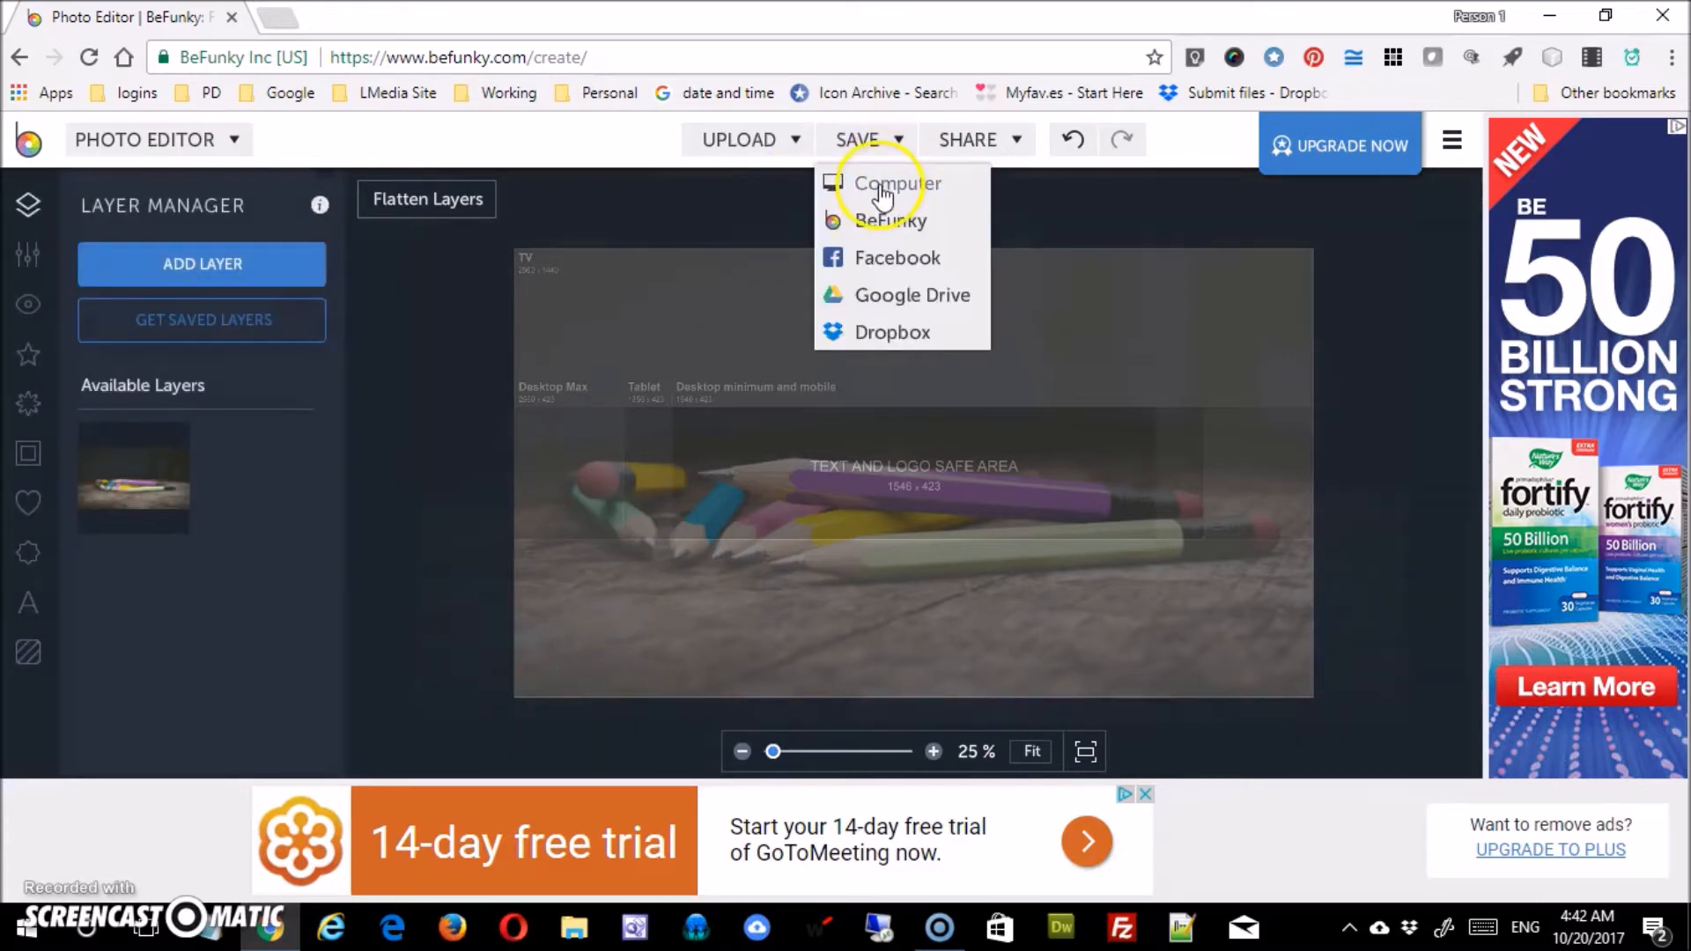
left_click(759, 209)
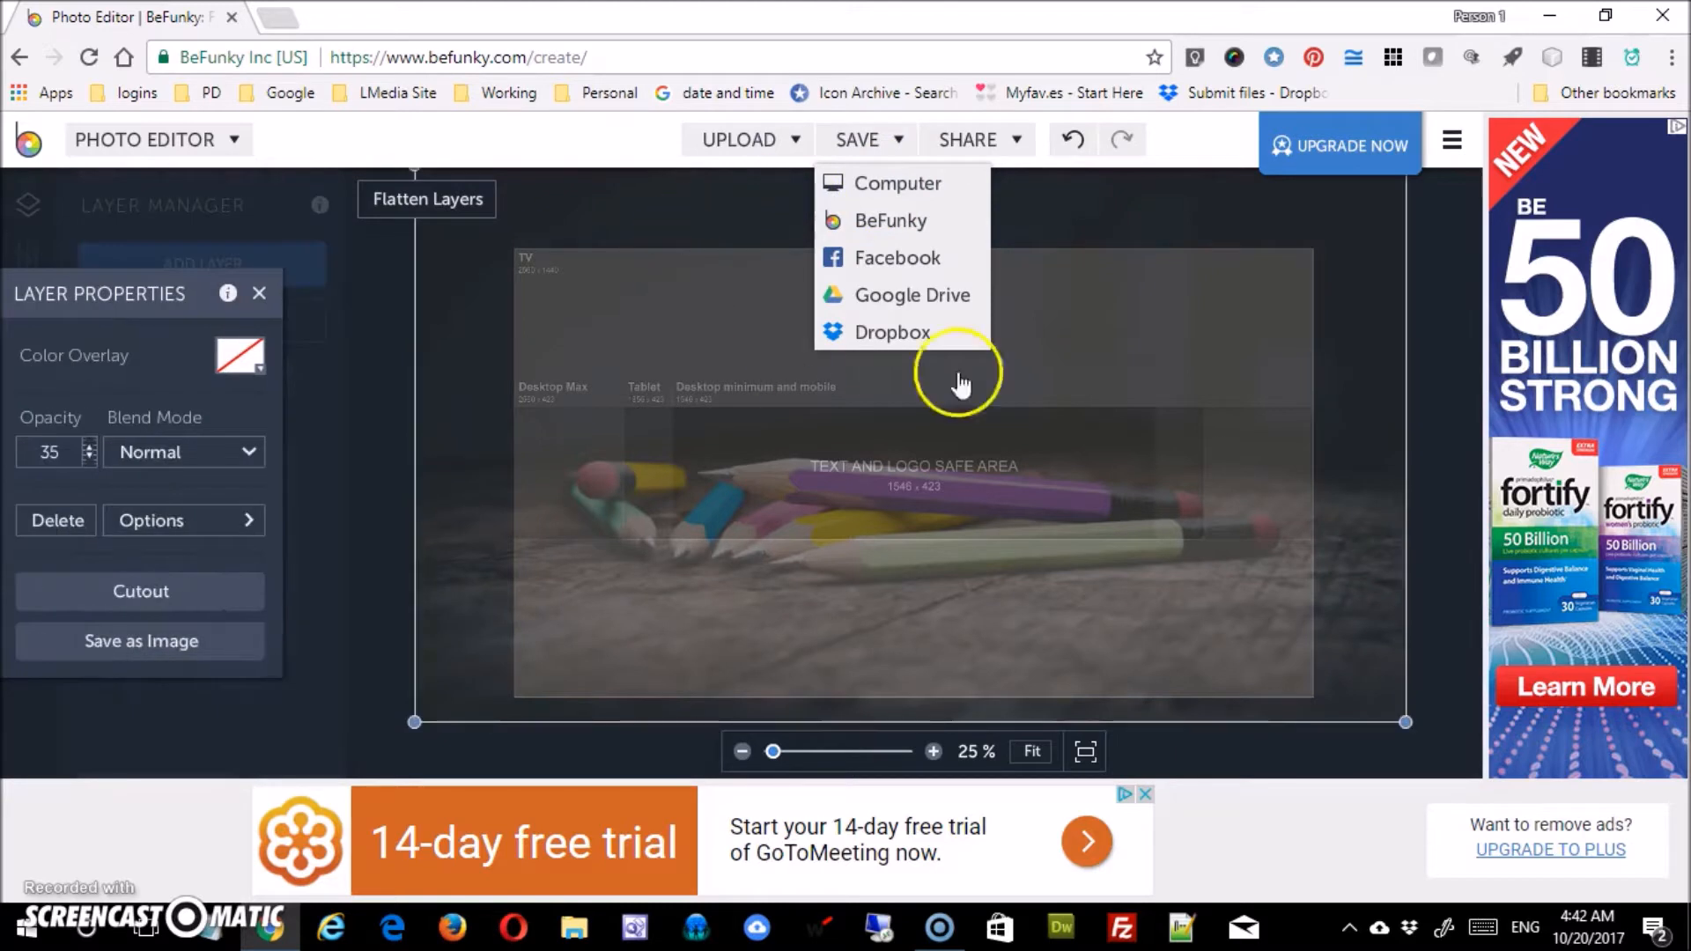
left_click(1456, 398)
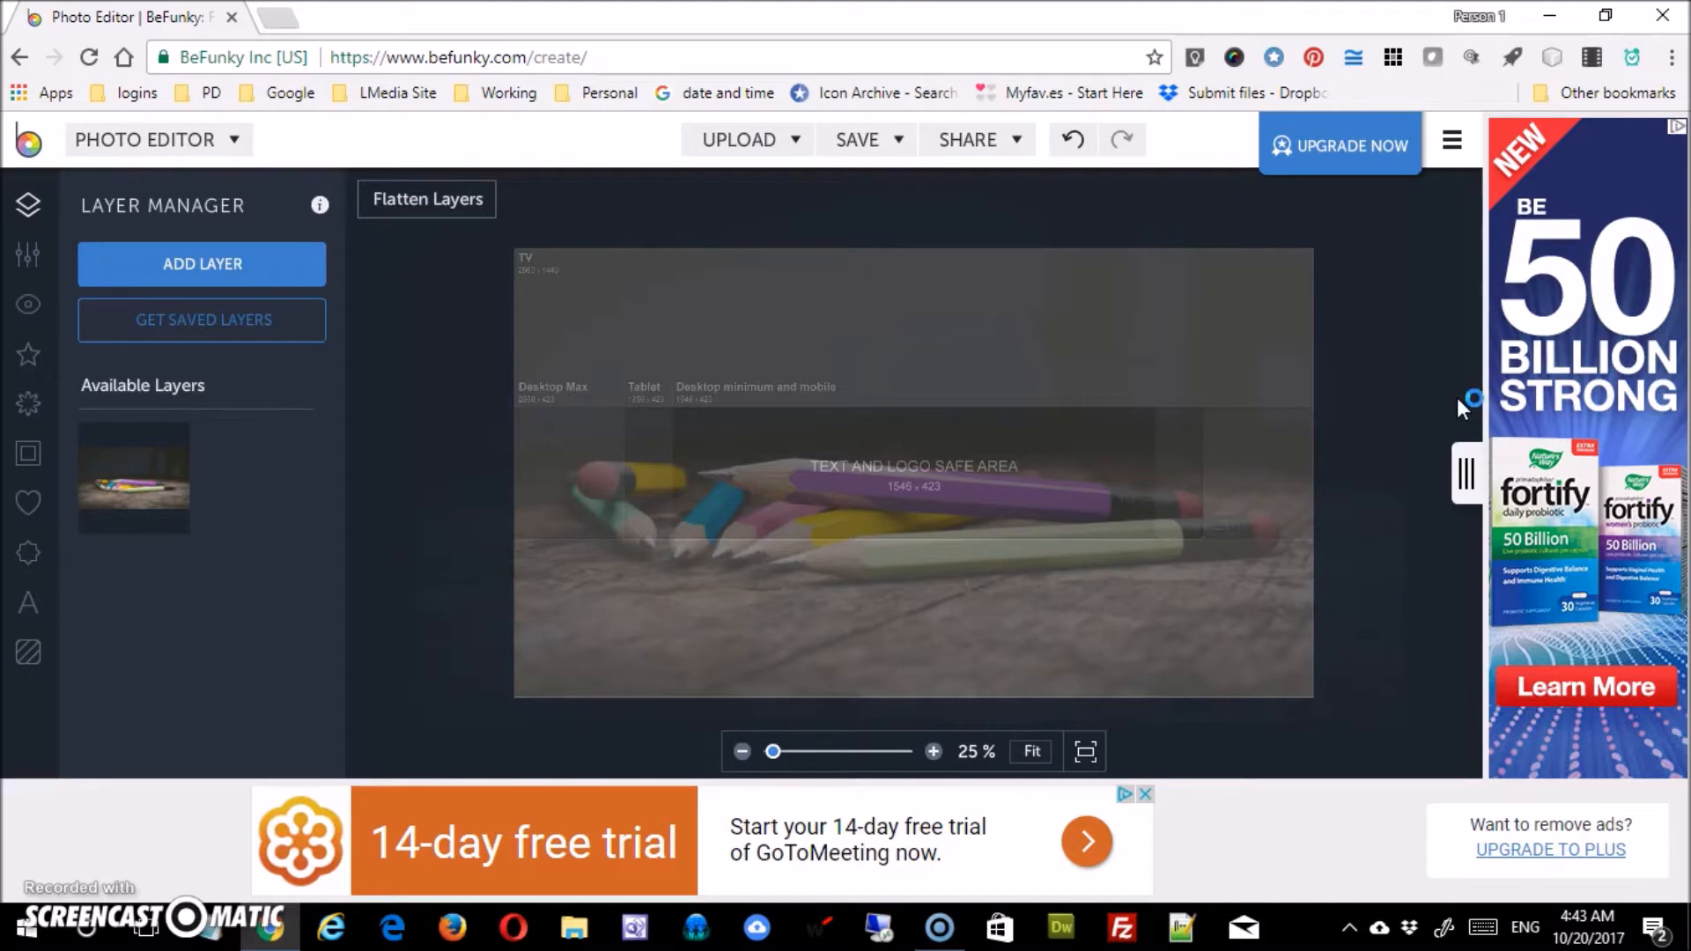
left_click(1396, 441)
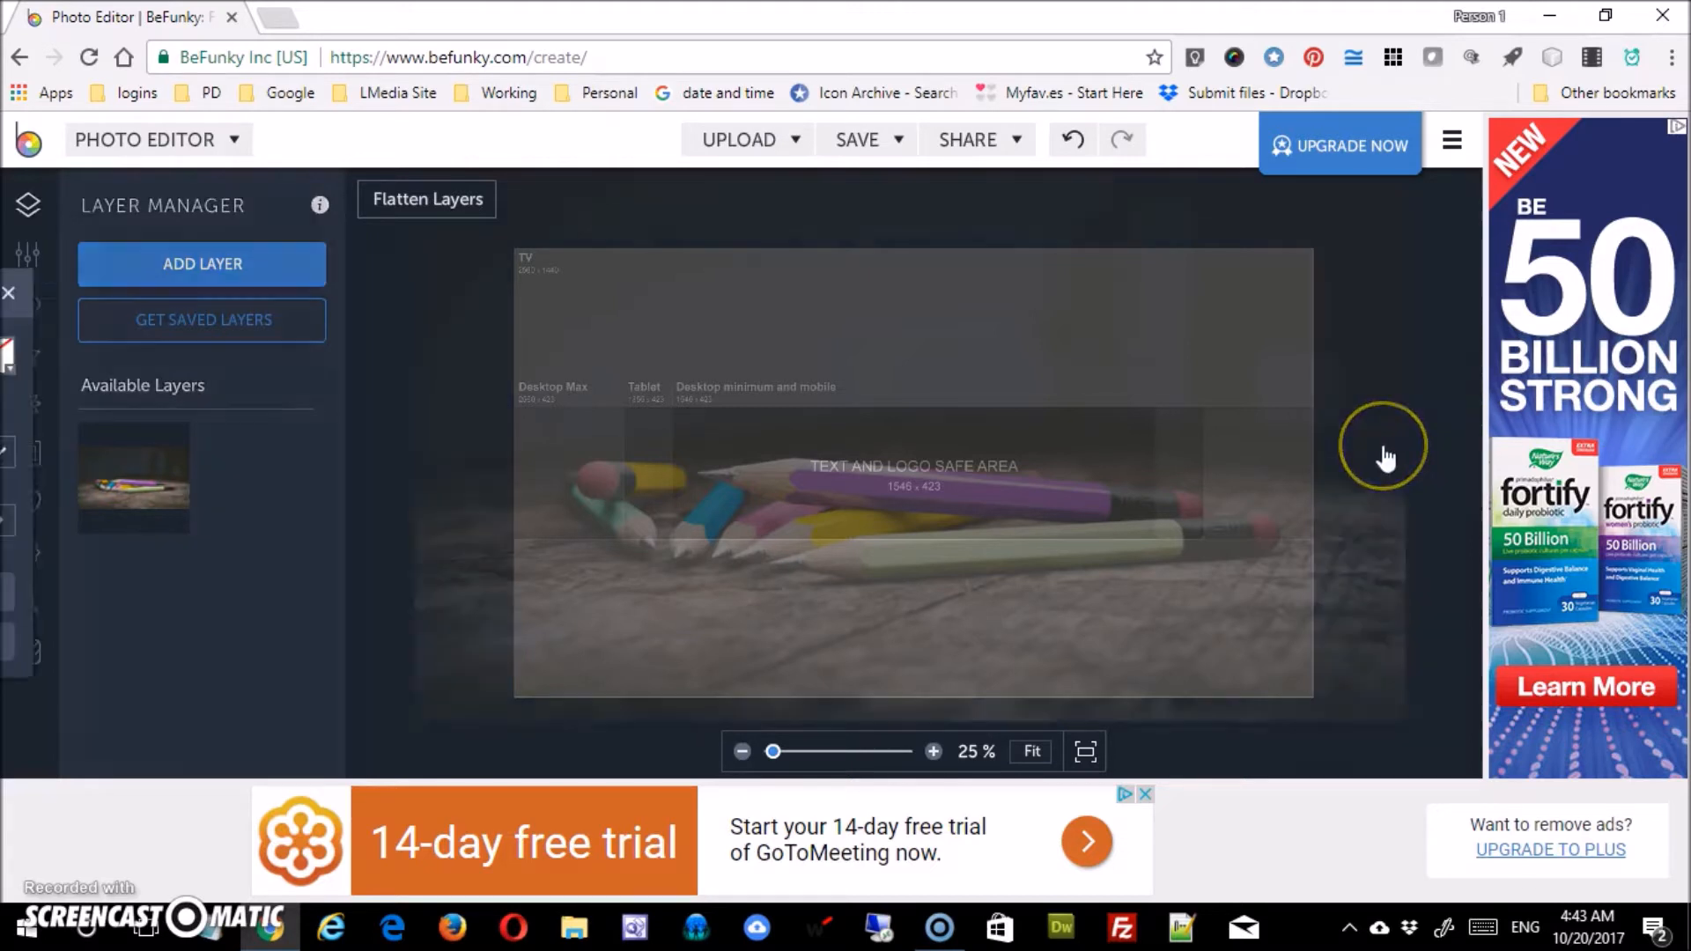
left_click(1450, 405)
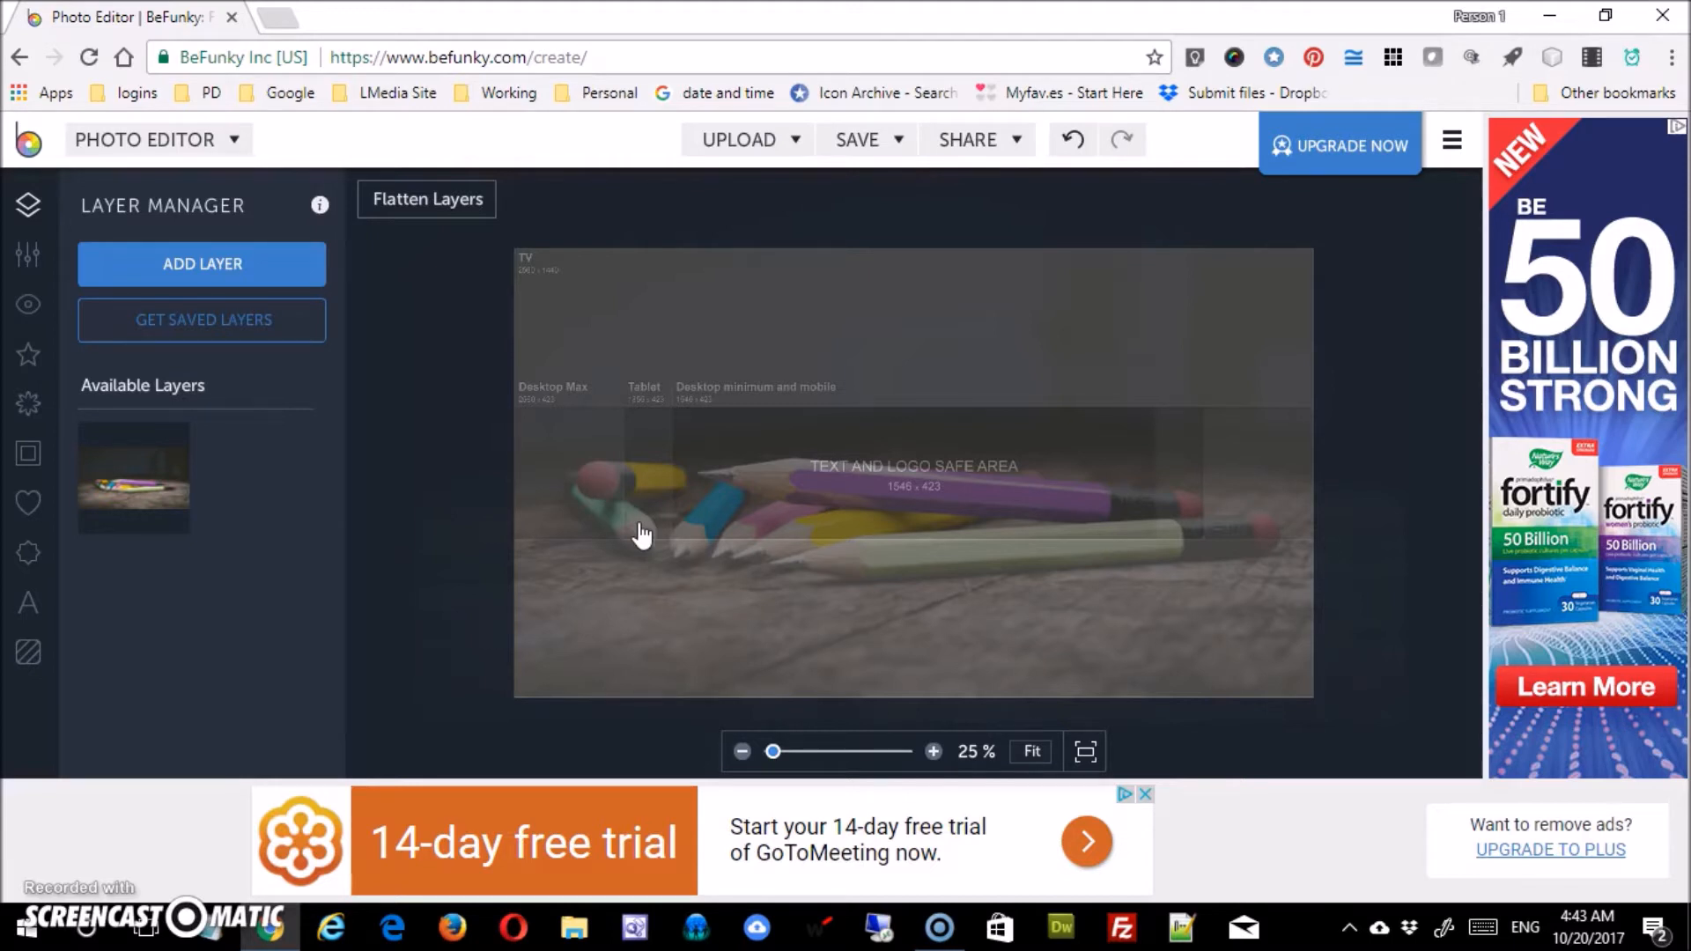
left_click(445, 361)
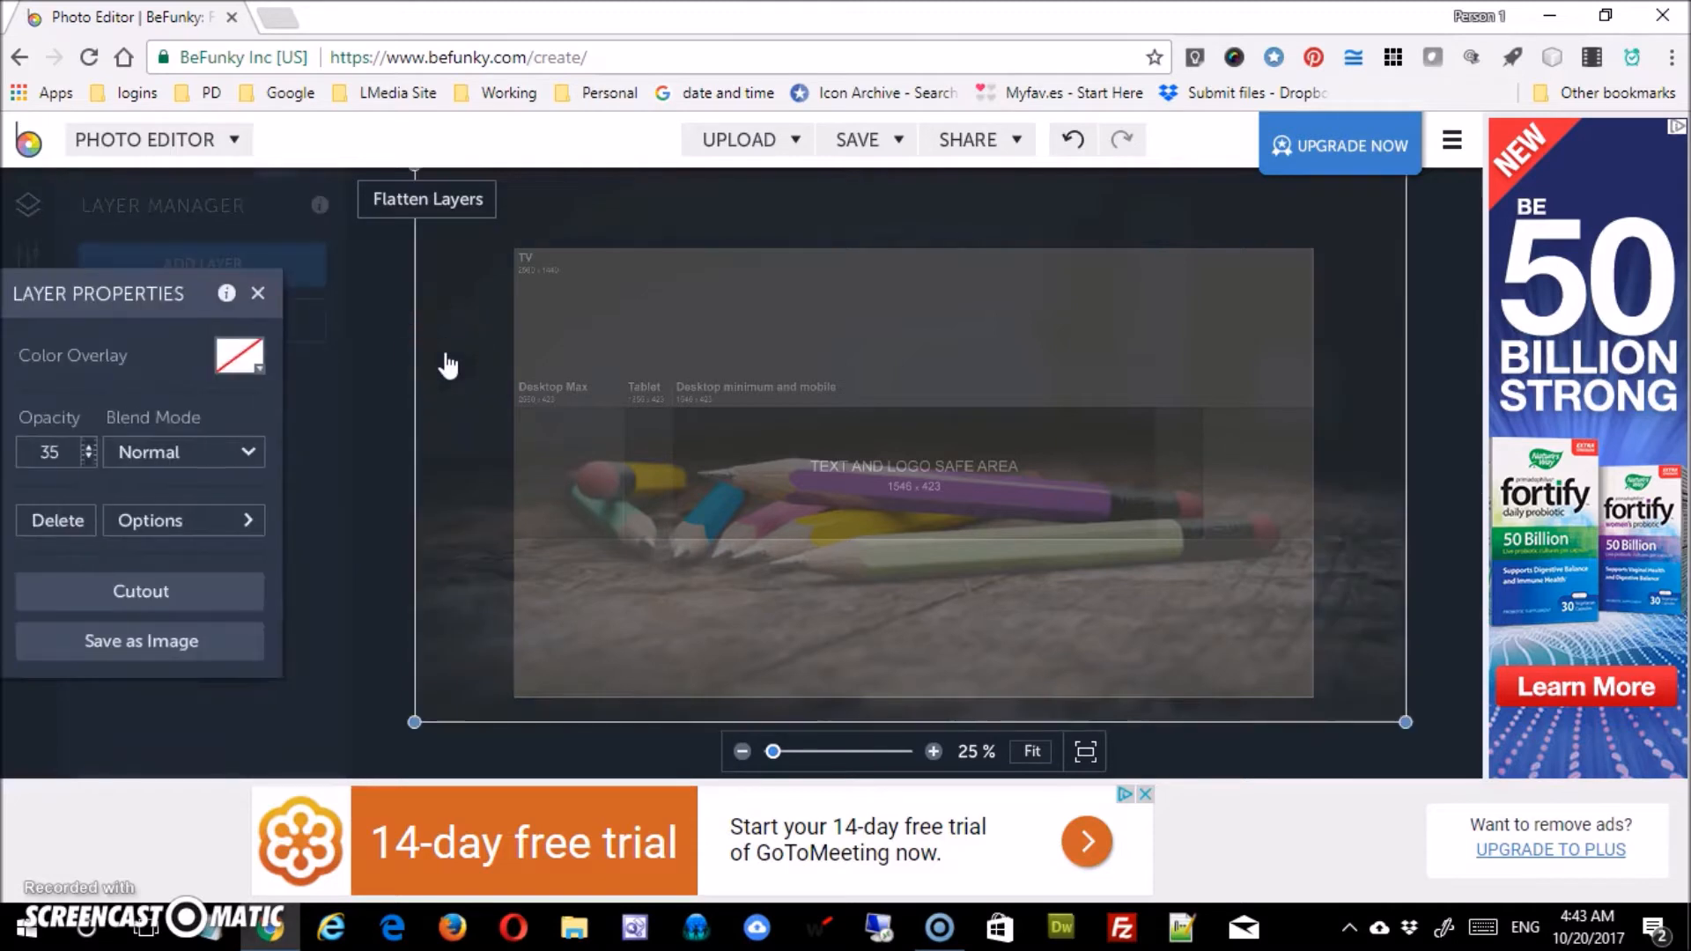
left_click(257, 294)
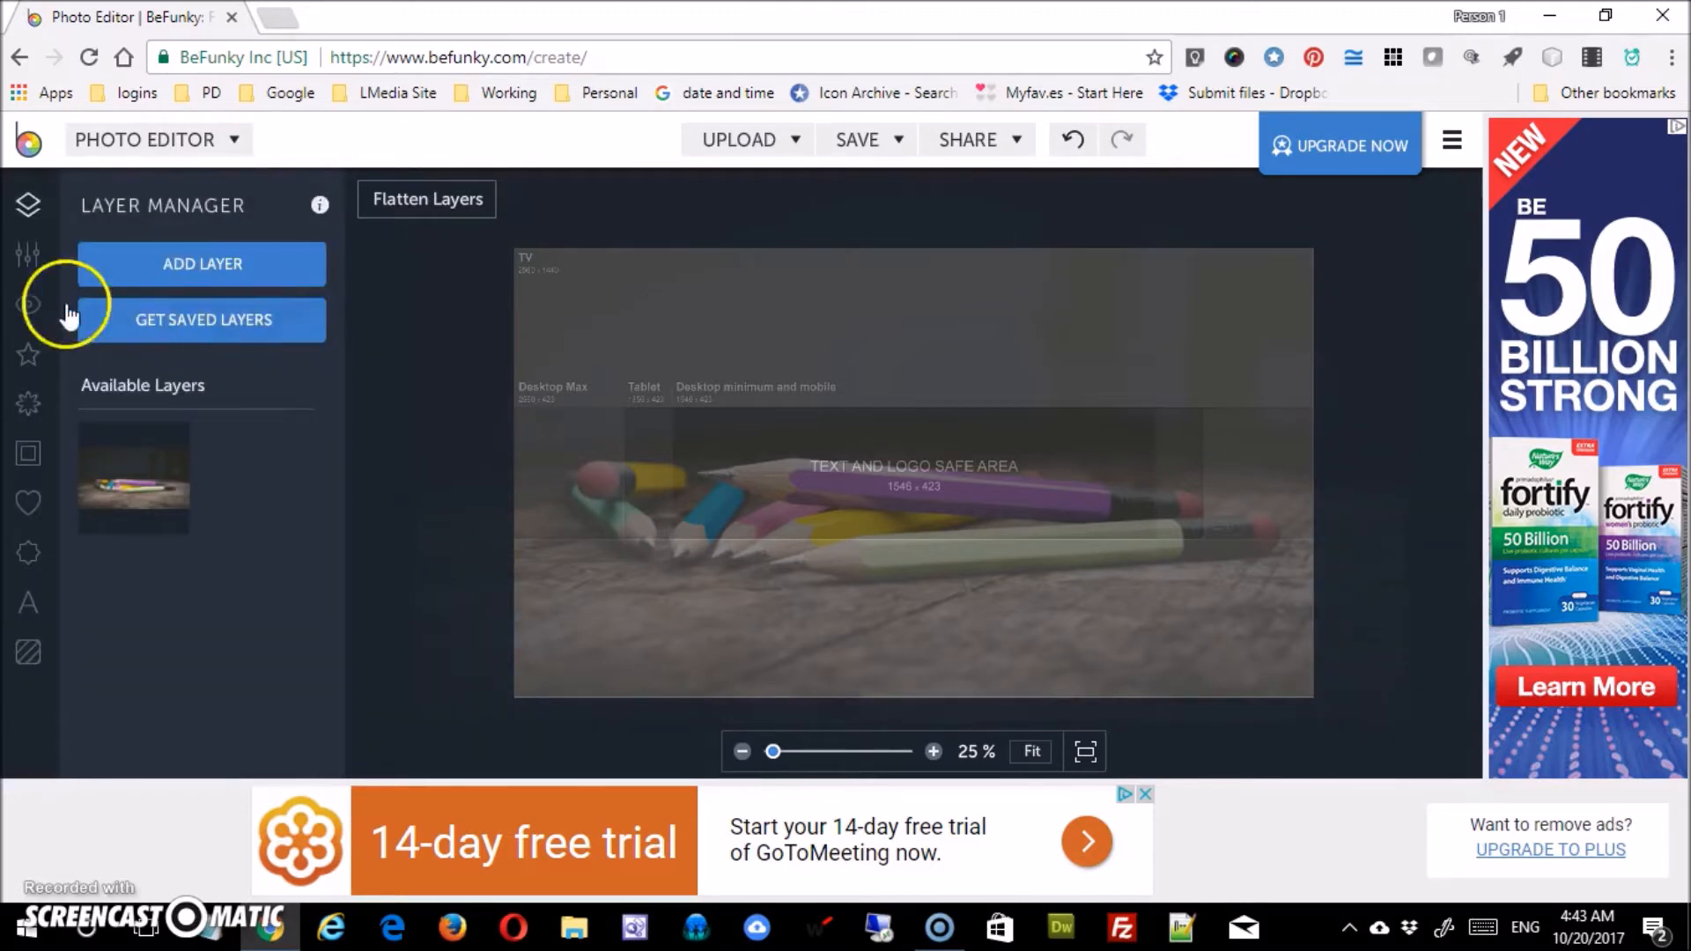
Look through the touch-up tools for skin, eyes, mouth and miscellaneous retouching
left_click(20, 308)
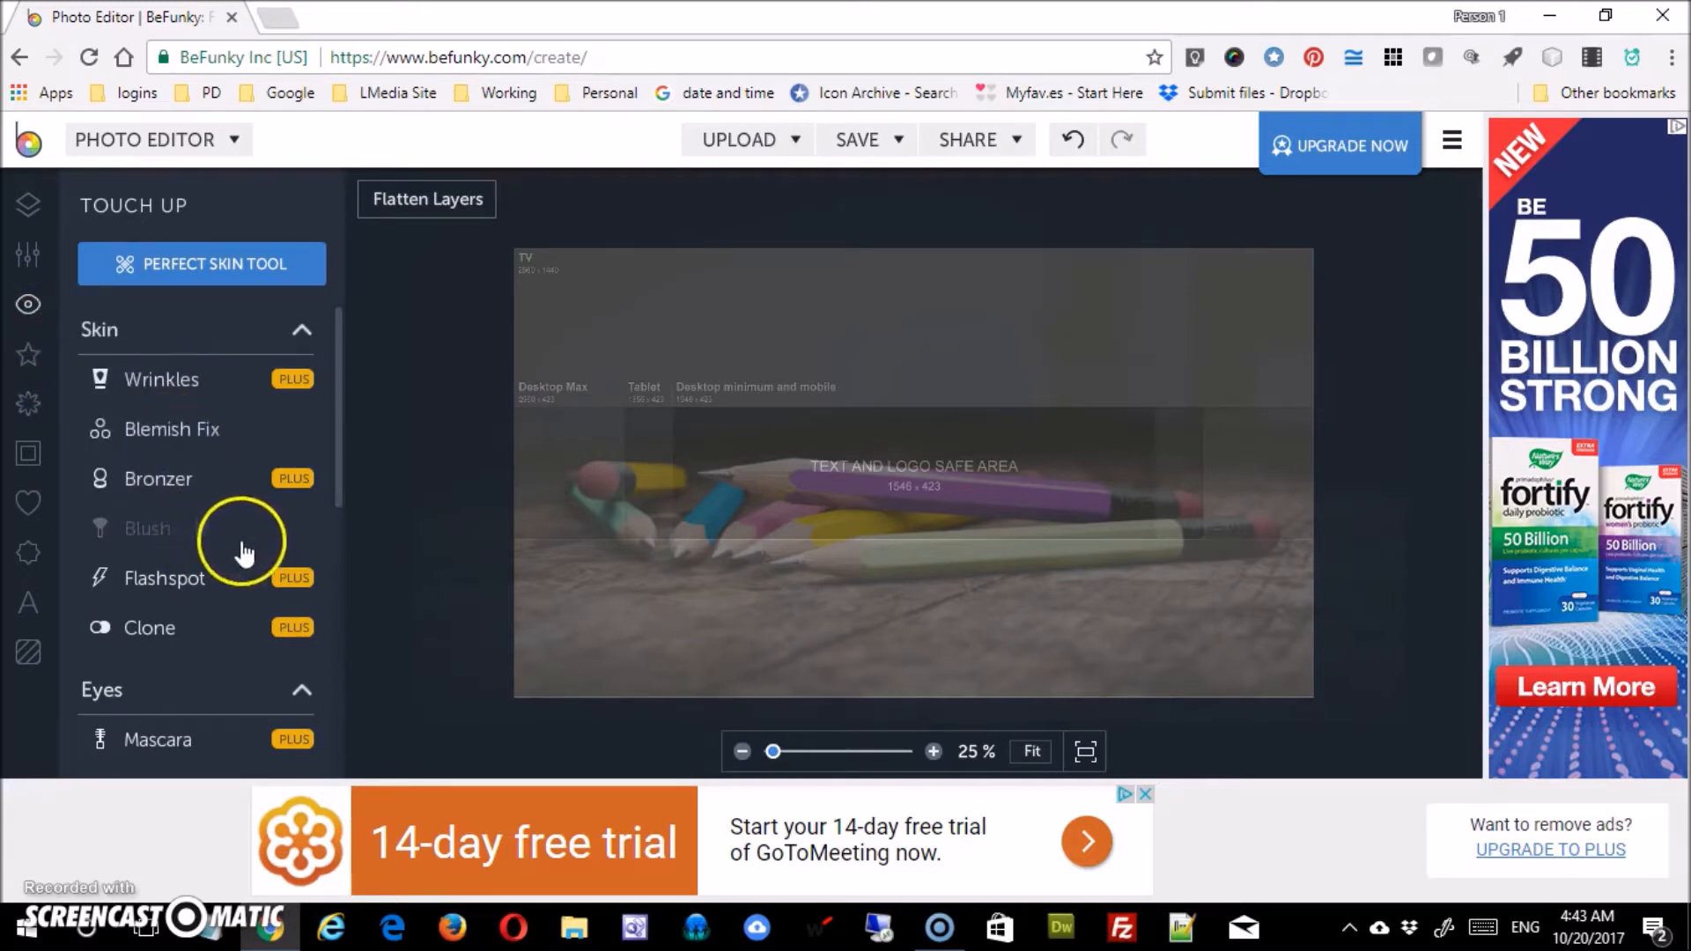
left_click_drag(332, 494, 351, 634)
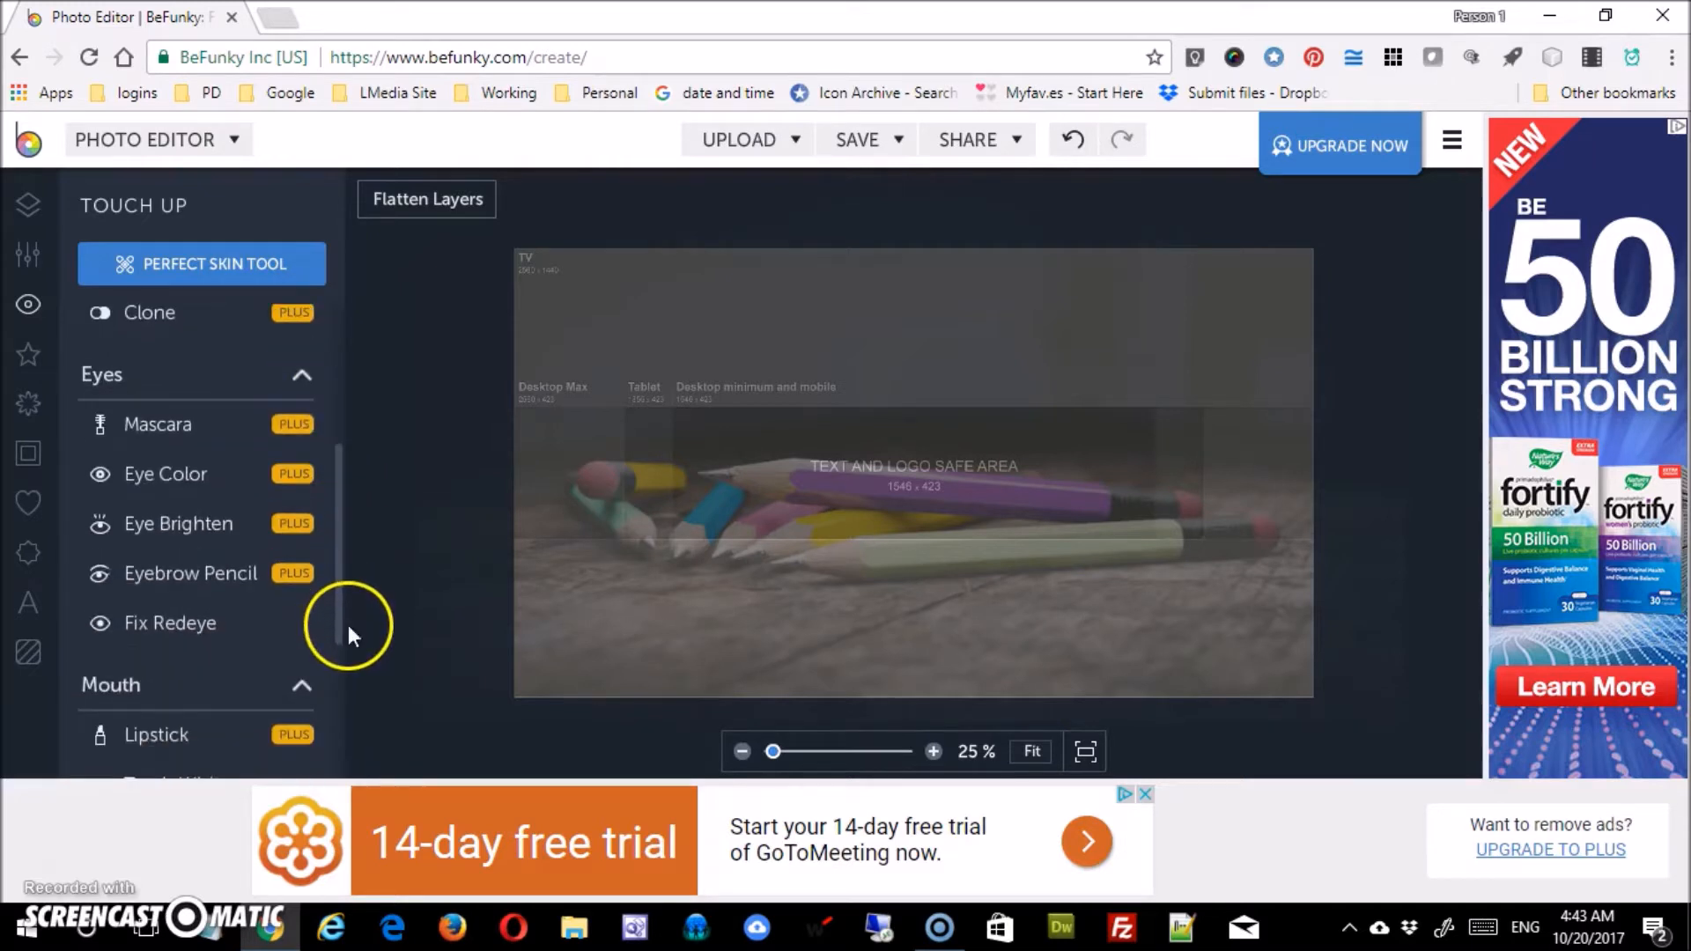
left_click_drag(340, 617, 349, 722)
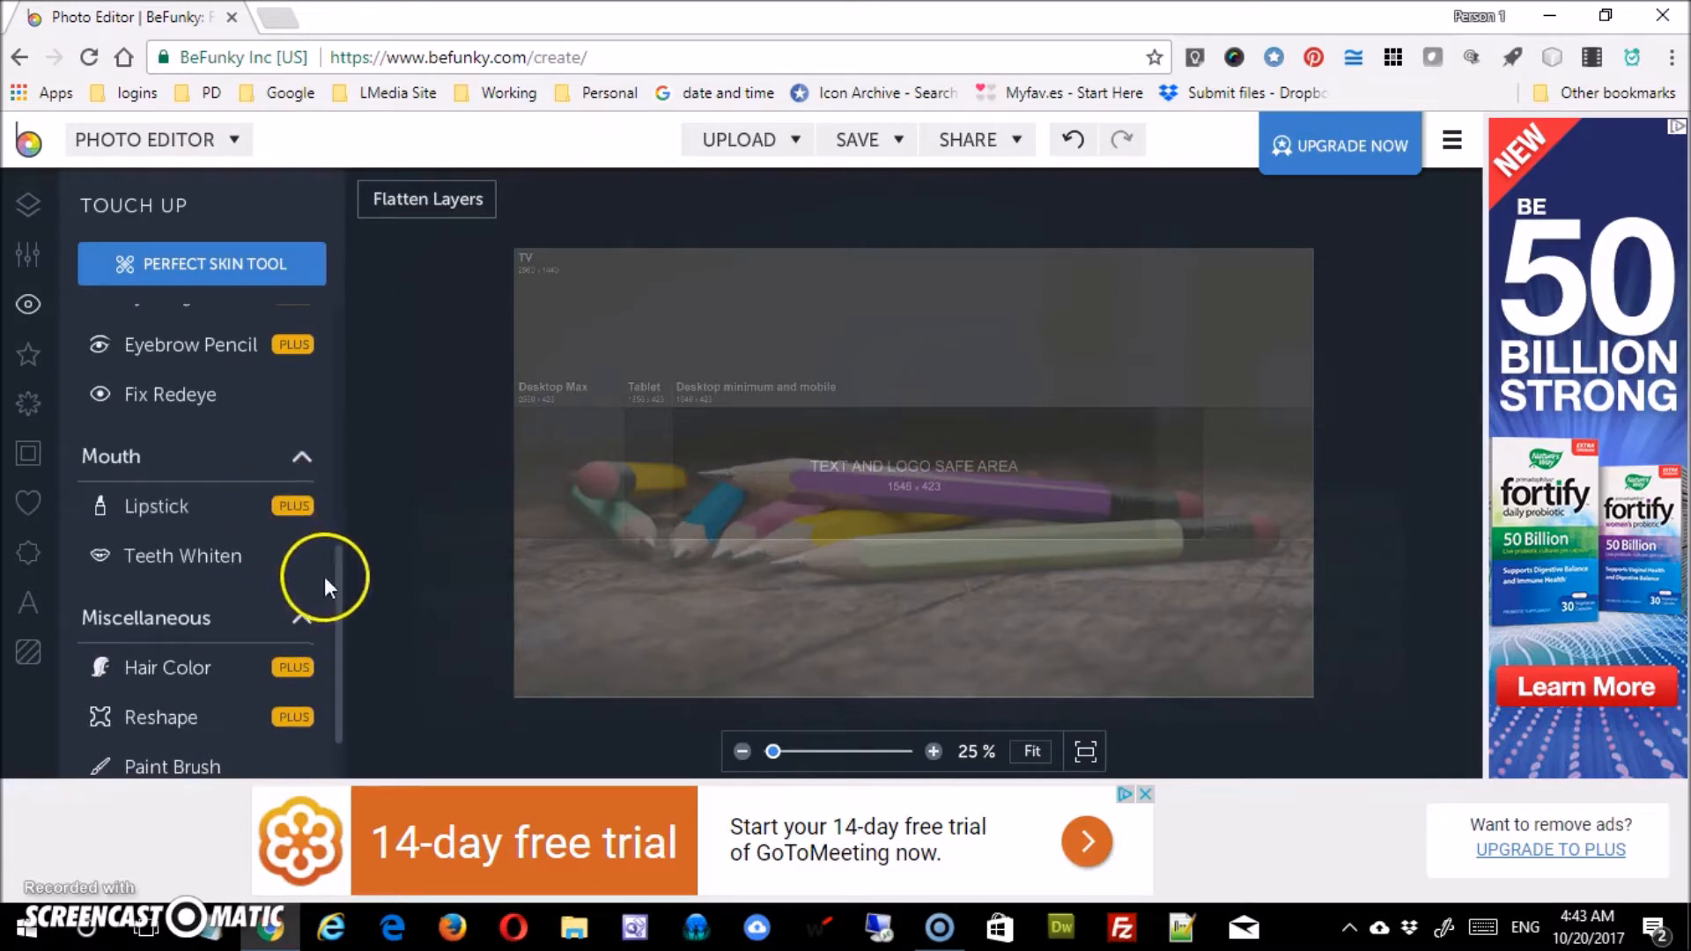
left_click_drag(342, 599, 302, 272)
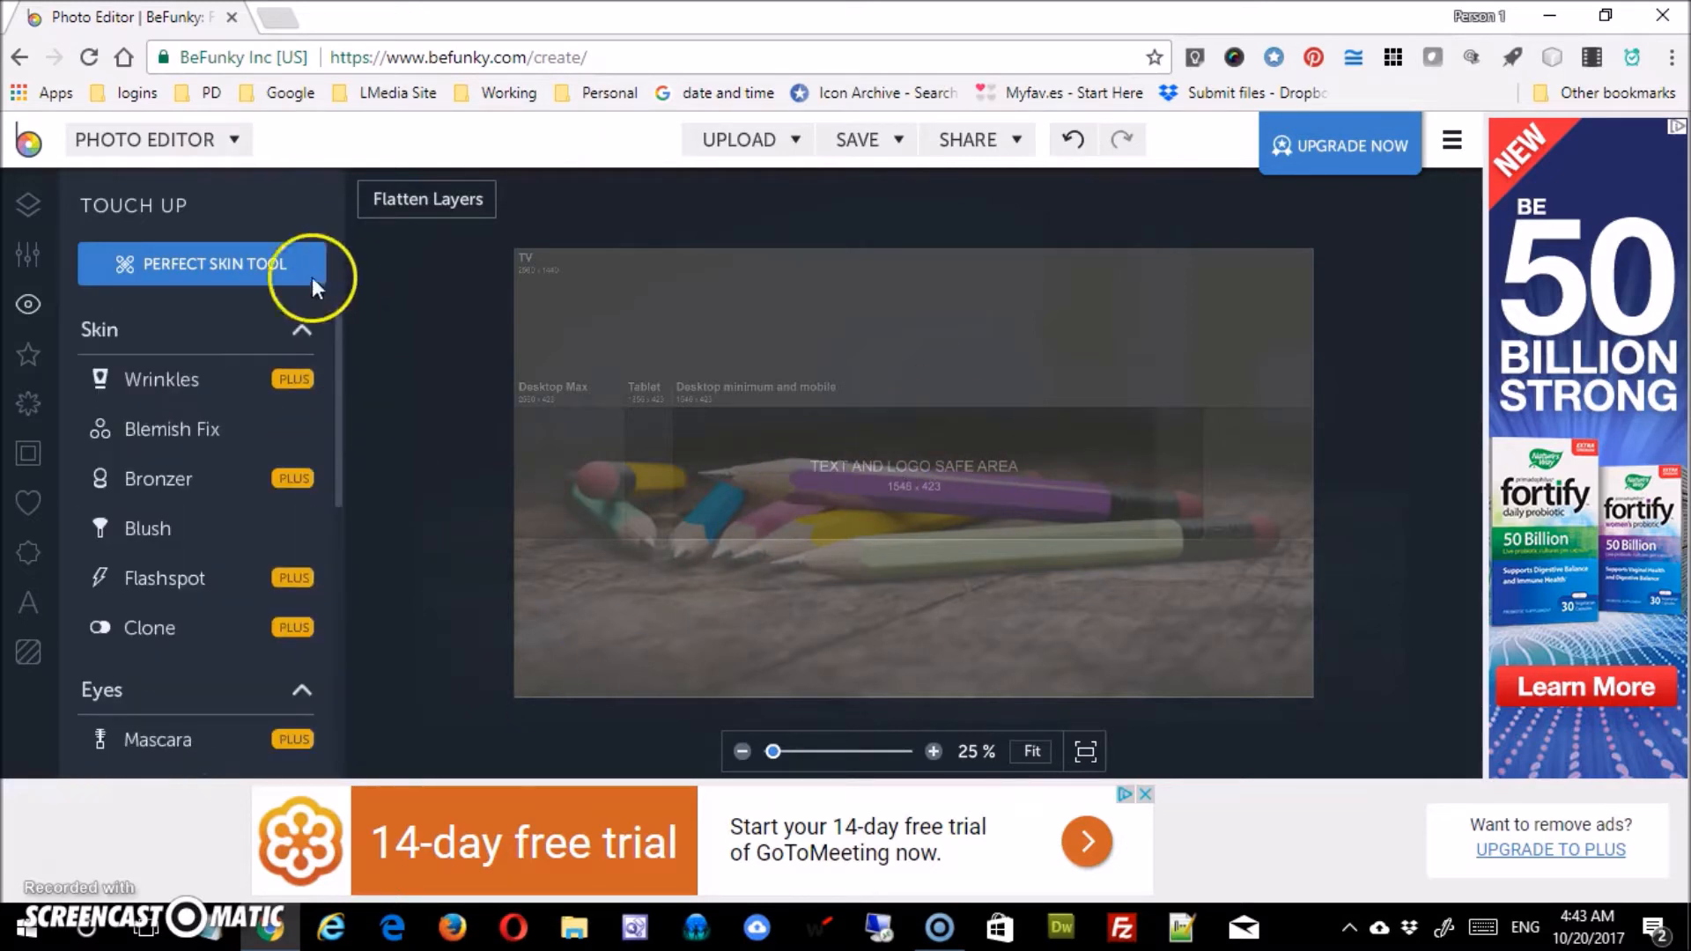
Preview the free Color Pinhole 1 effect on the channel art template
left_click(29, 356)
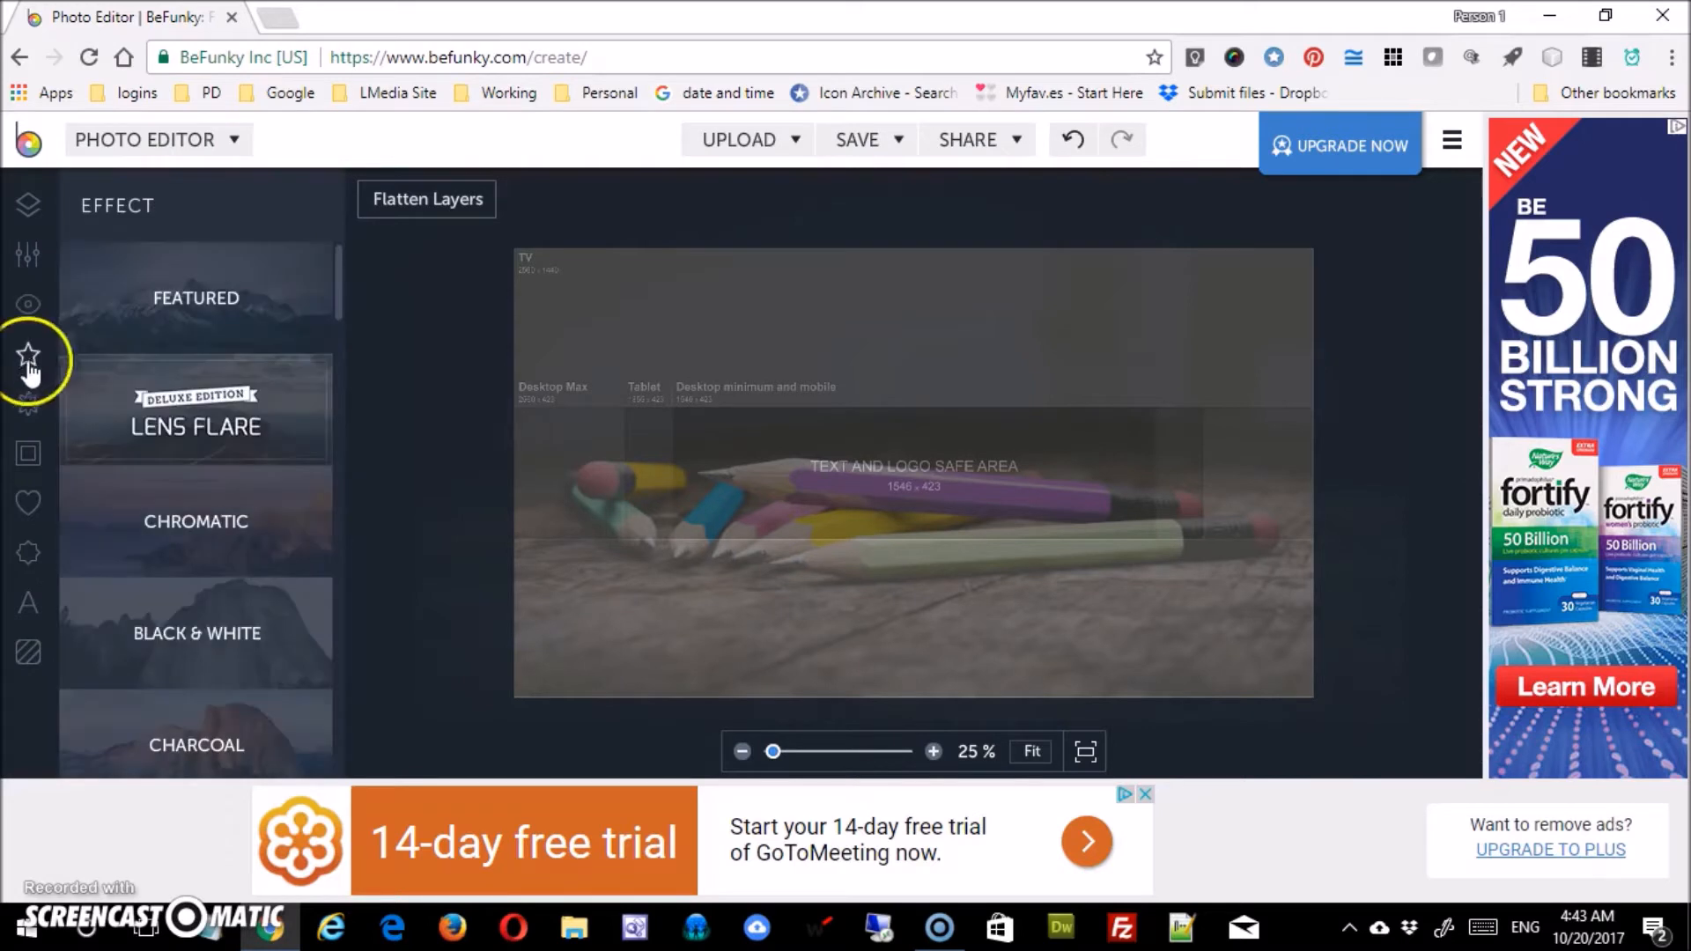
left_click_drag(340, 284, 340, 347)
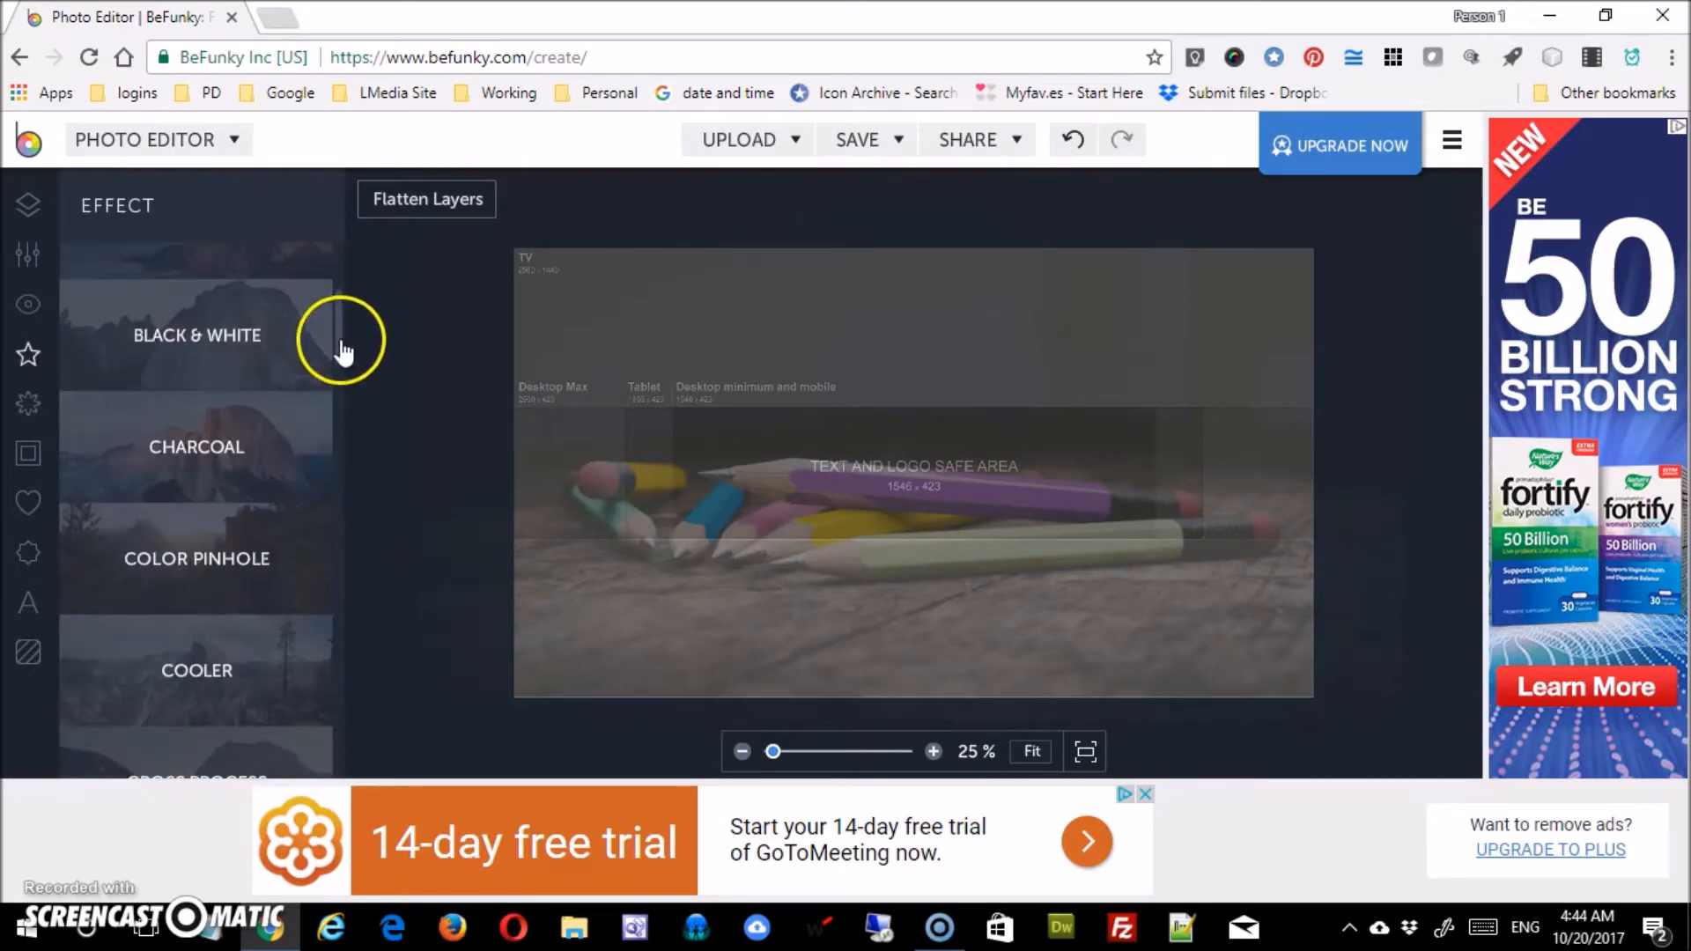
left_click(231, 556)
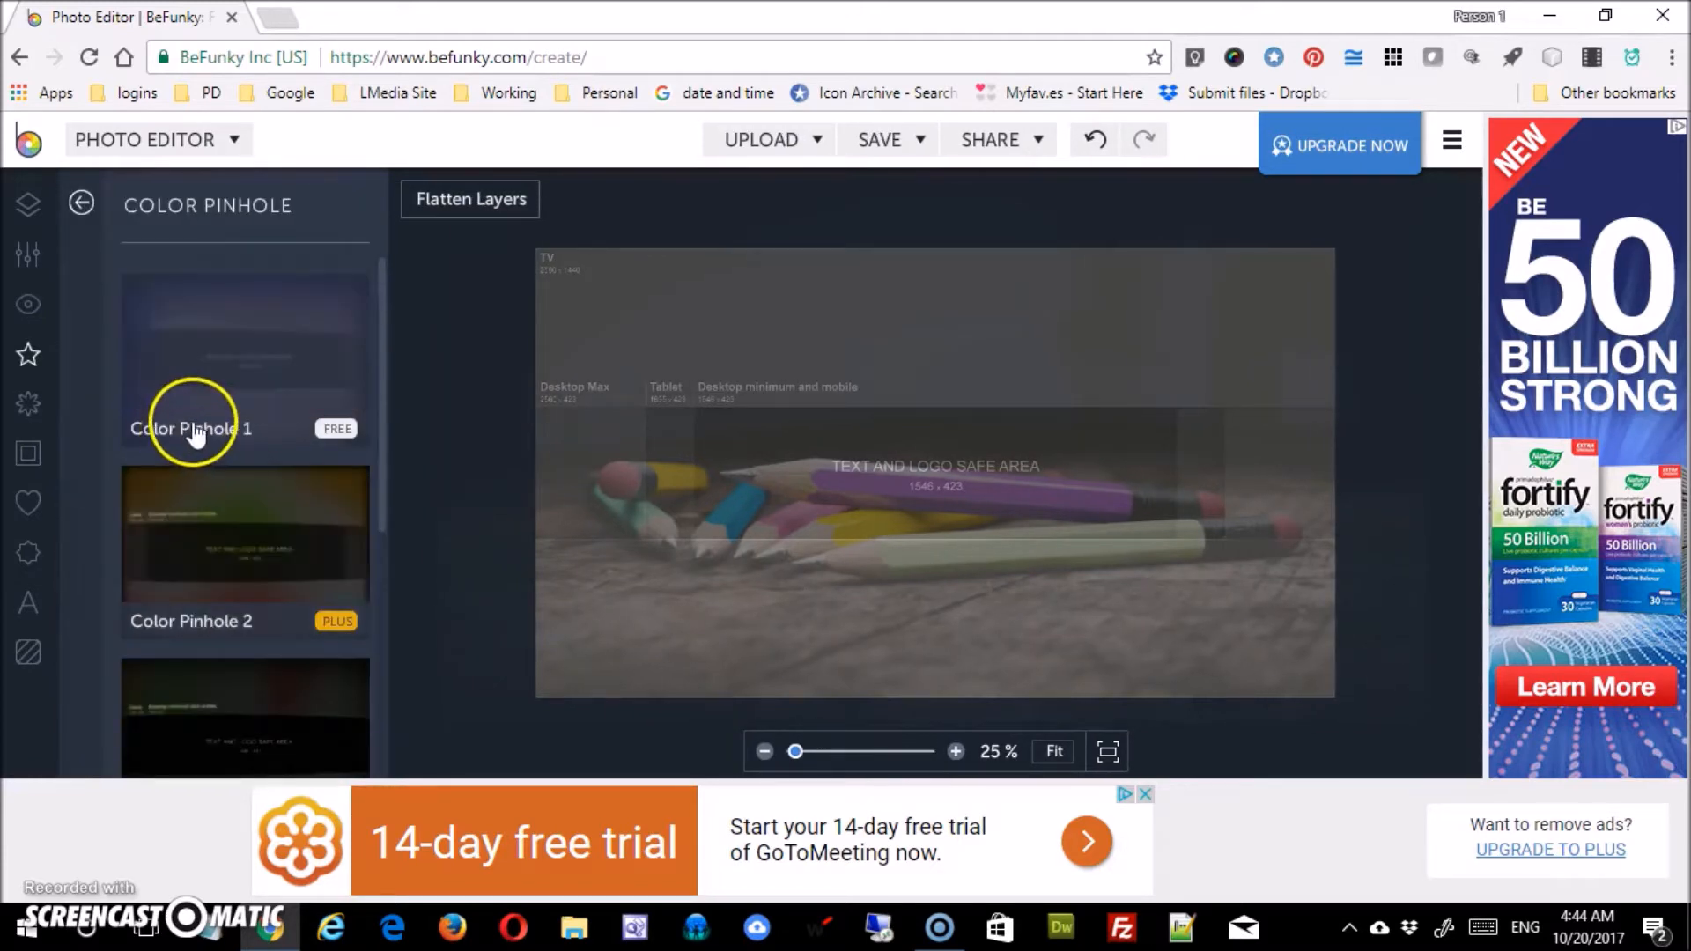
left_click_drag(384, 508, 377, 392)
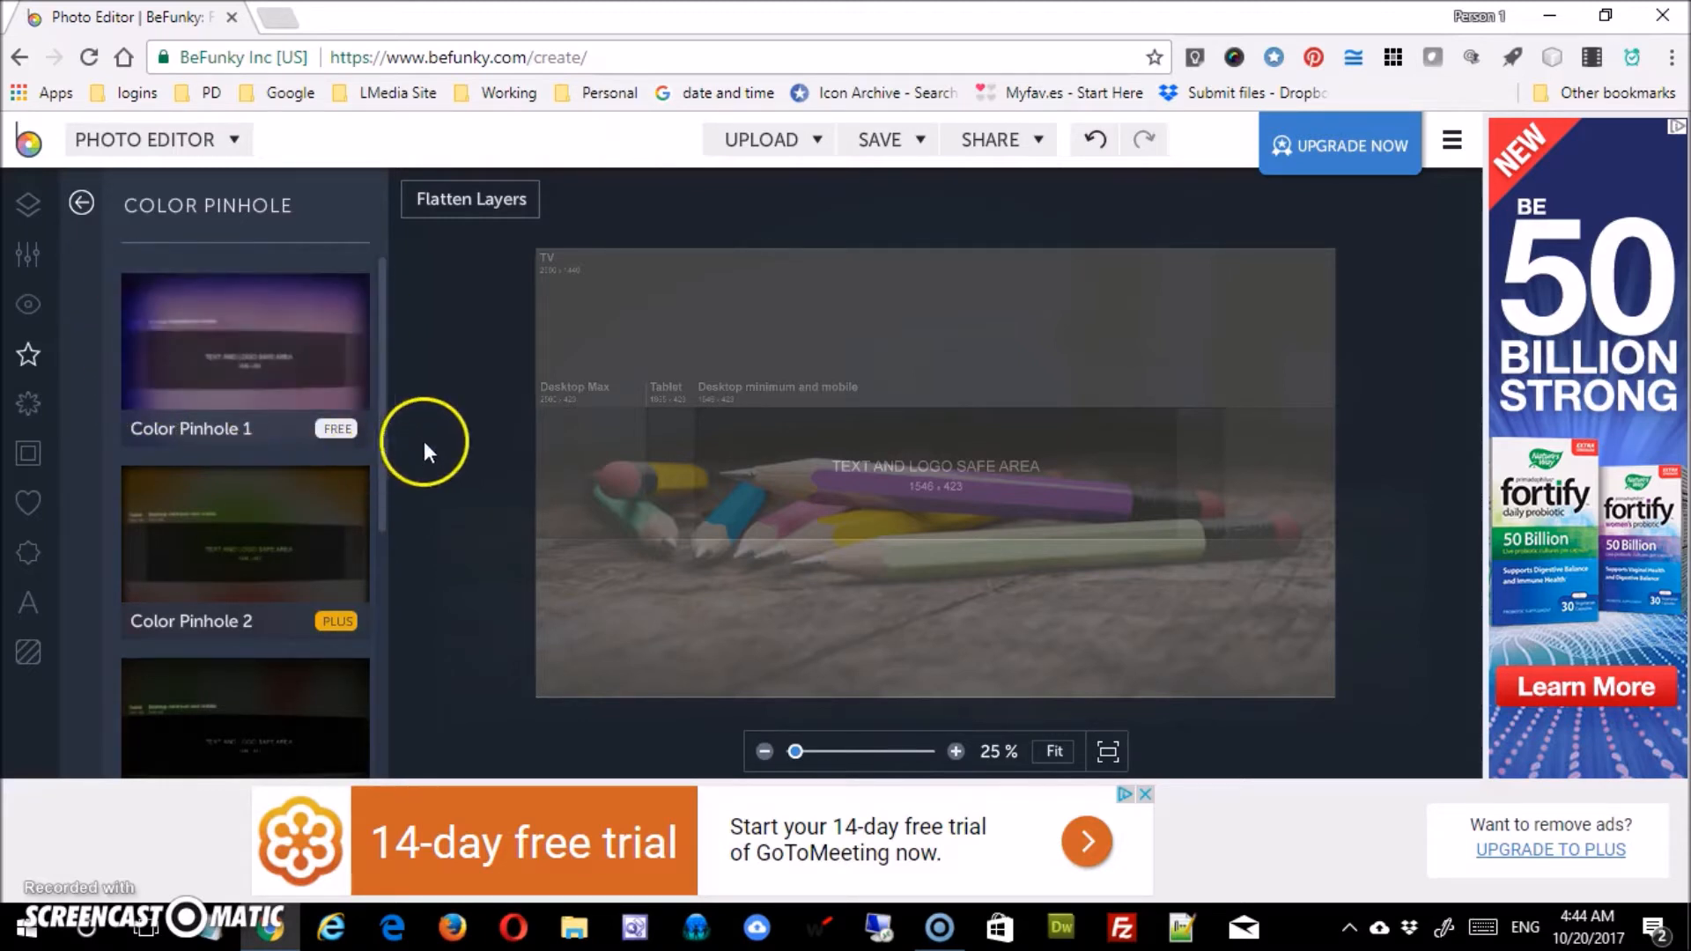
left_click(257, 347)
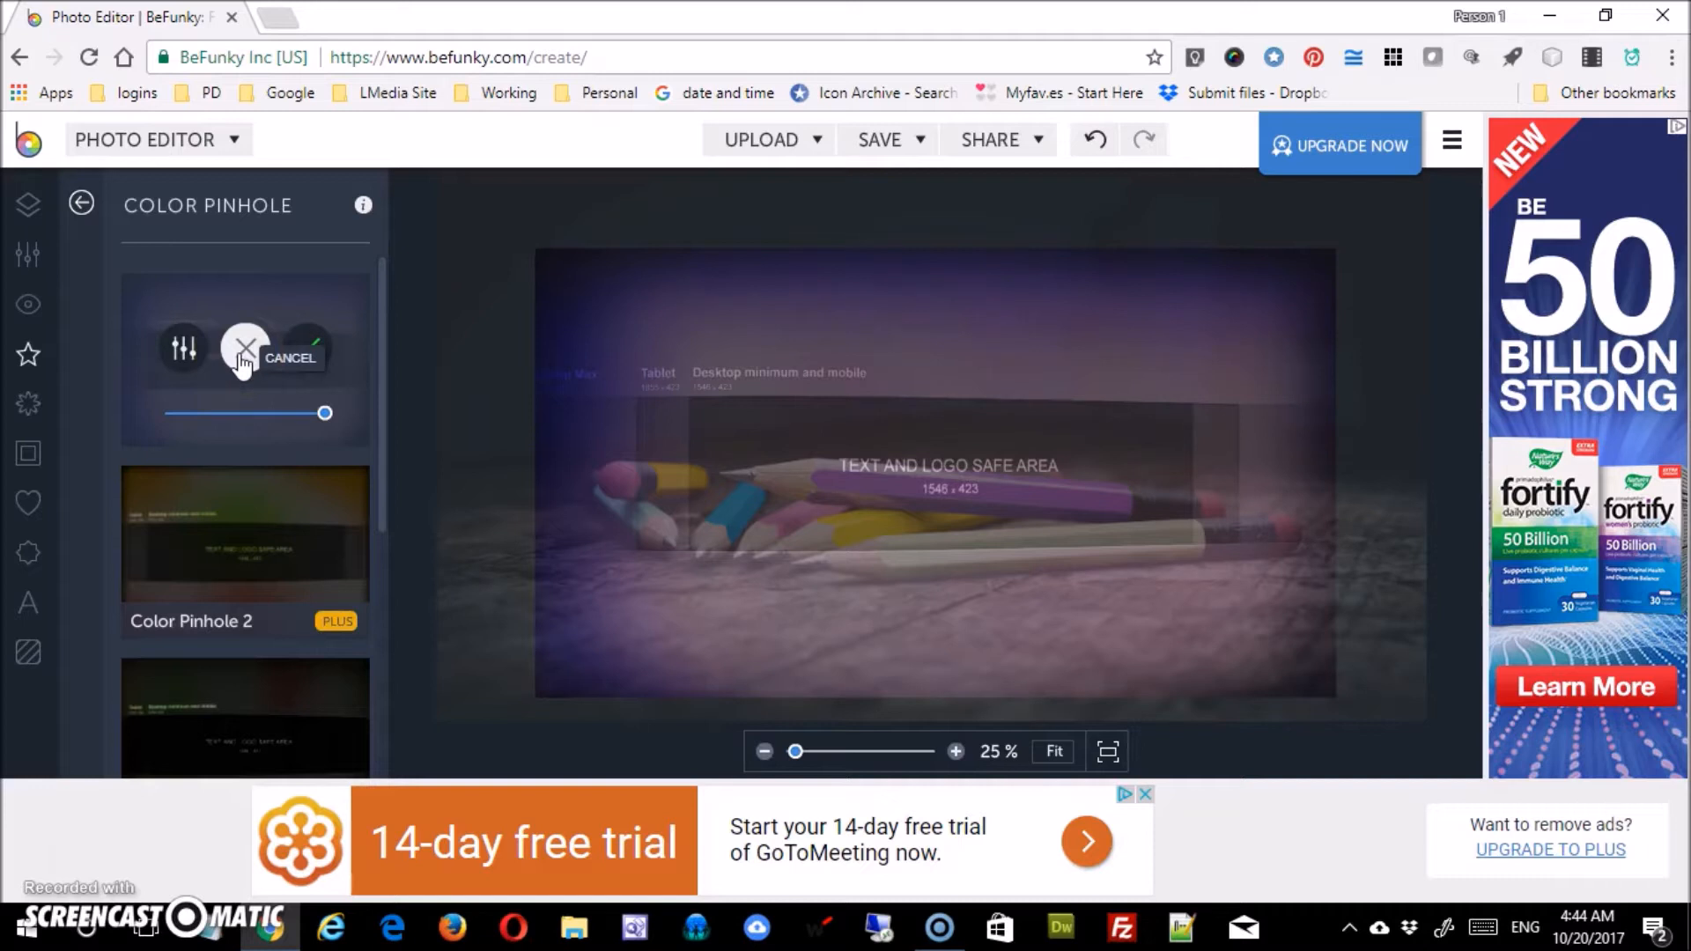
Try a Fisheye Amount of 43 for the Color Pinhole 1 effect, and discard the effect
left_click(182, 361)
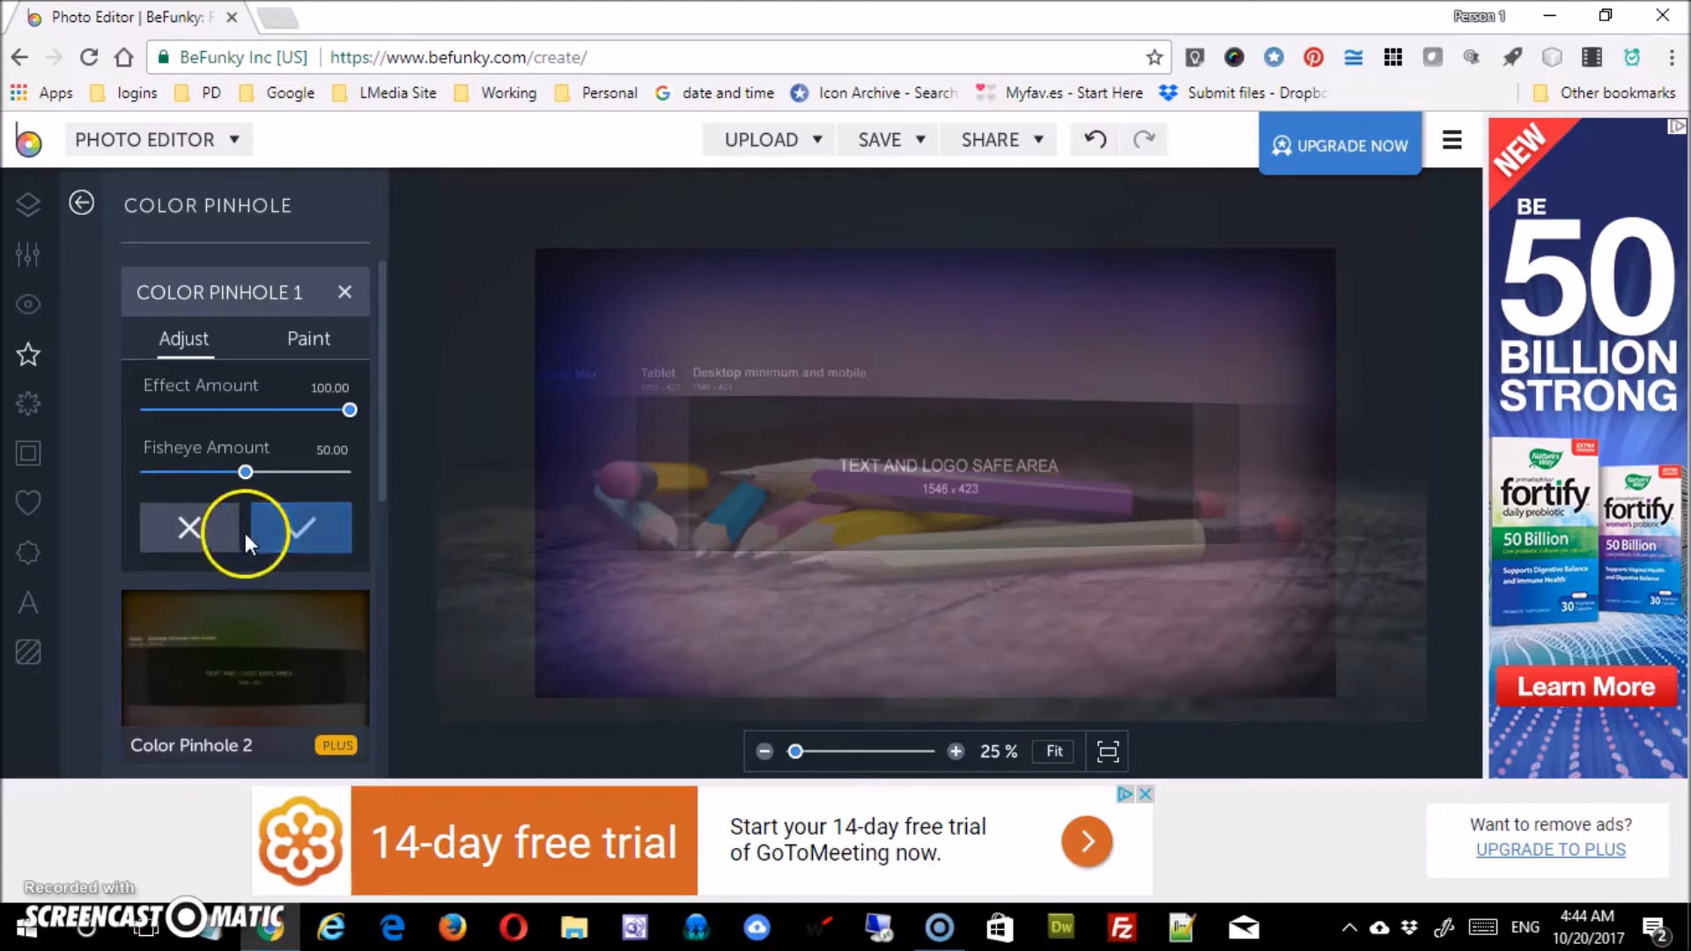
left_click(314, 473)
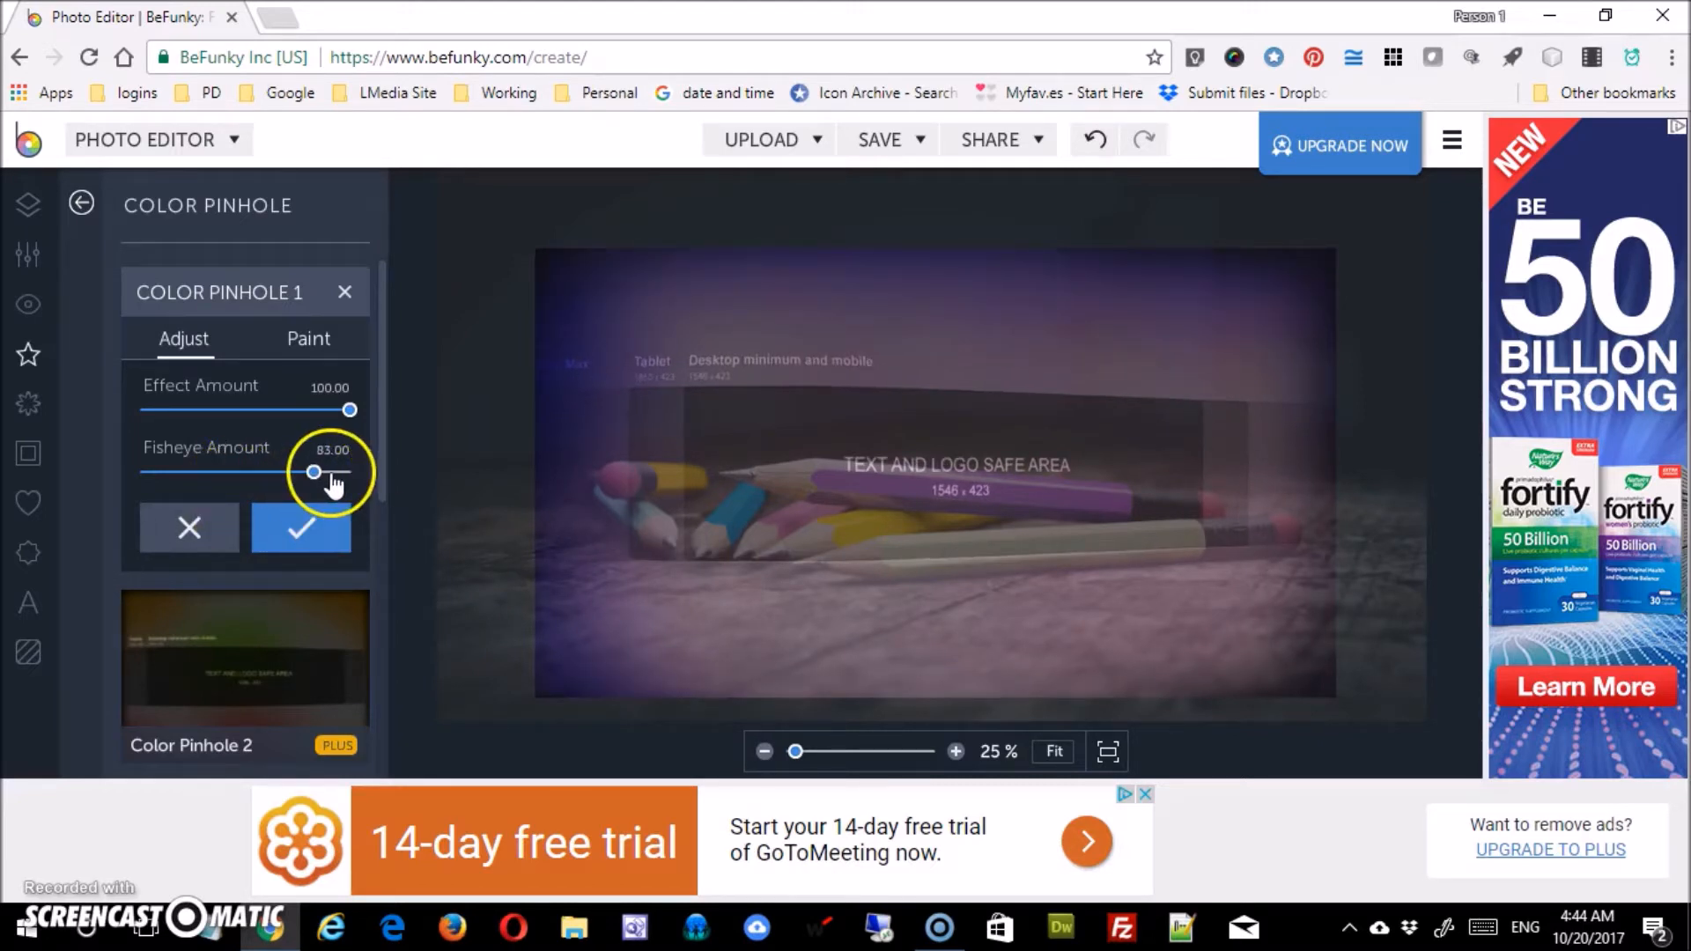
left_click_drag(315, 473, 143, 473)
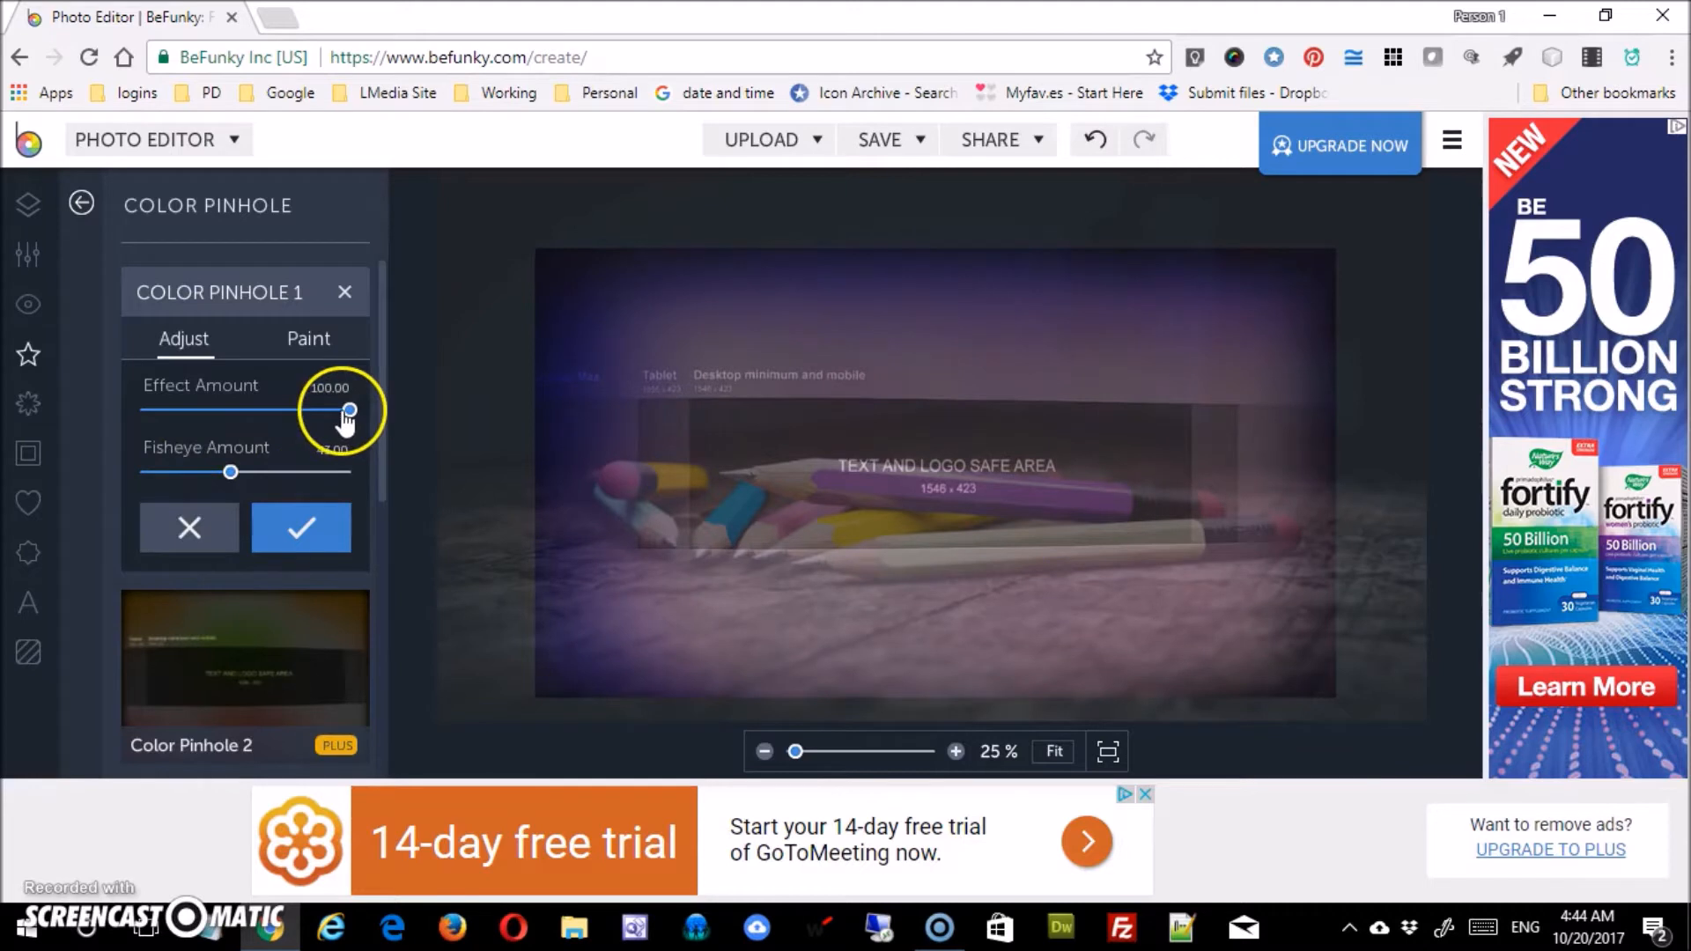
mouse_move(346, 420)
left_mouse_down()
mouse_move(199, 421)
mouse_move(362, 415)
mouse_move(249, 402)
mouse_move(350, 429)
left_mouse_up()
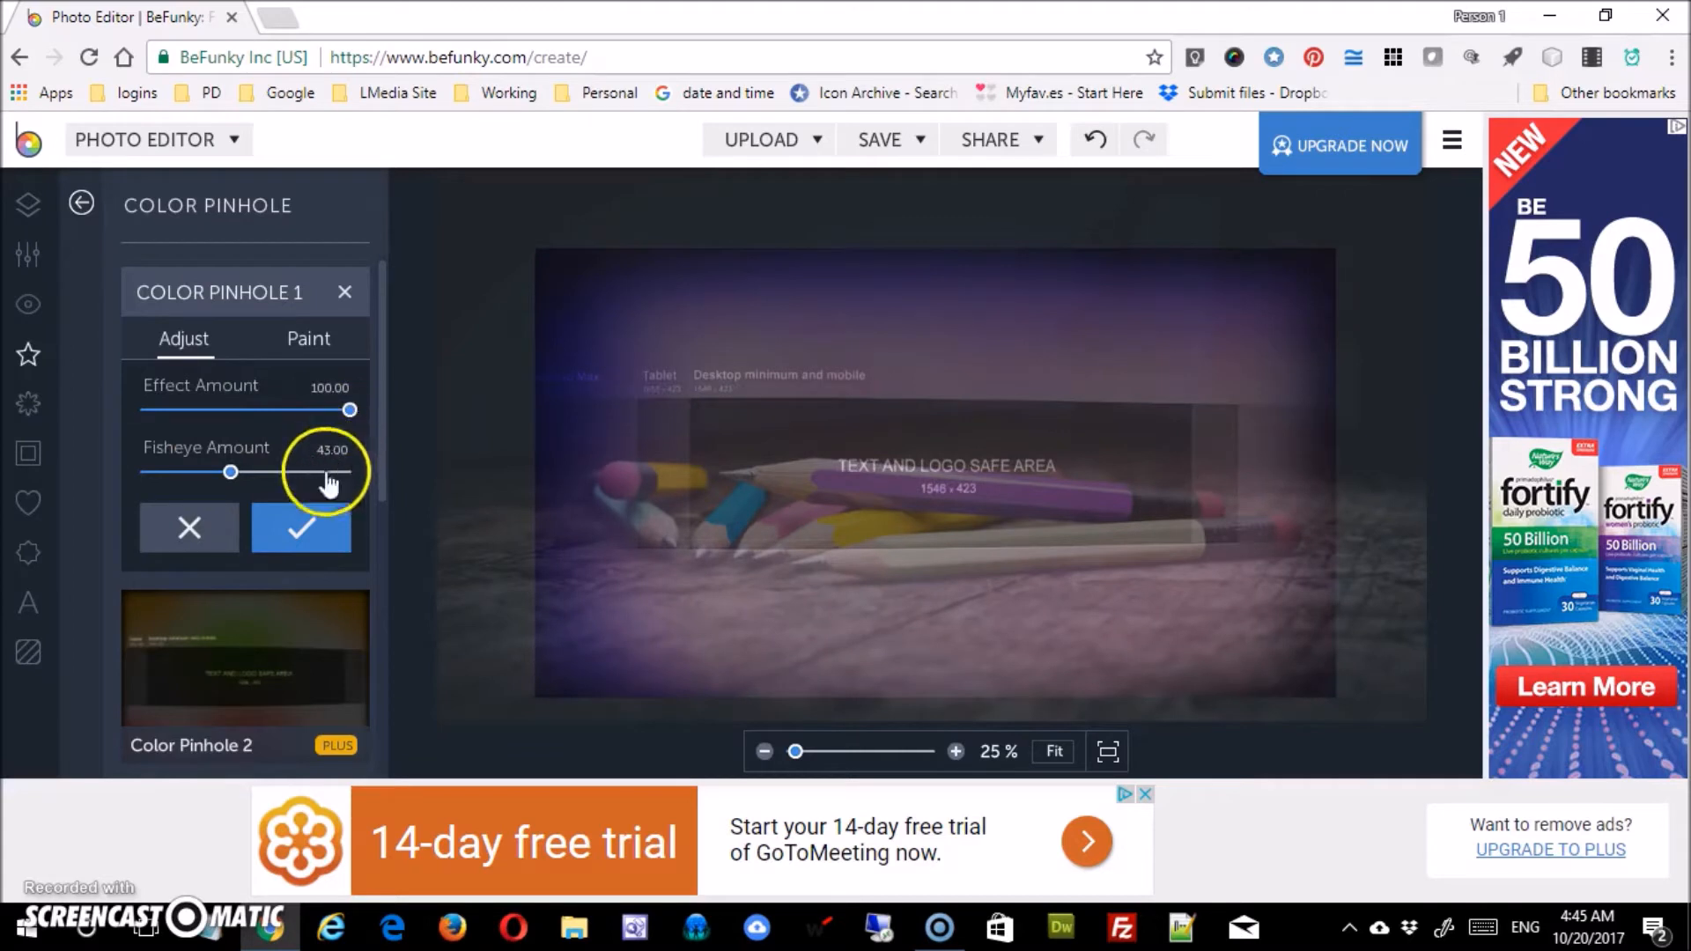
left_click(203, 524)
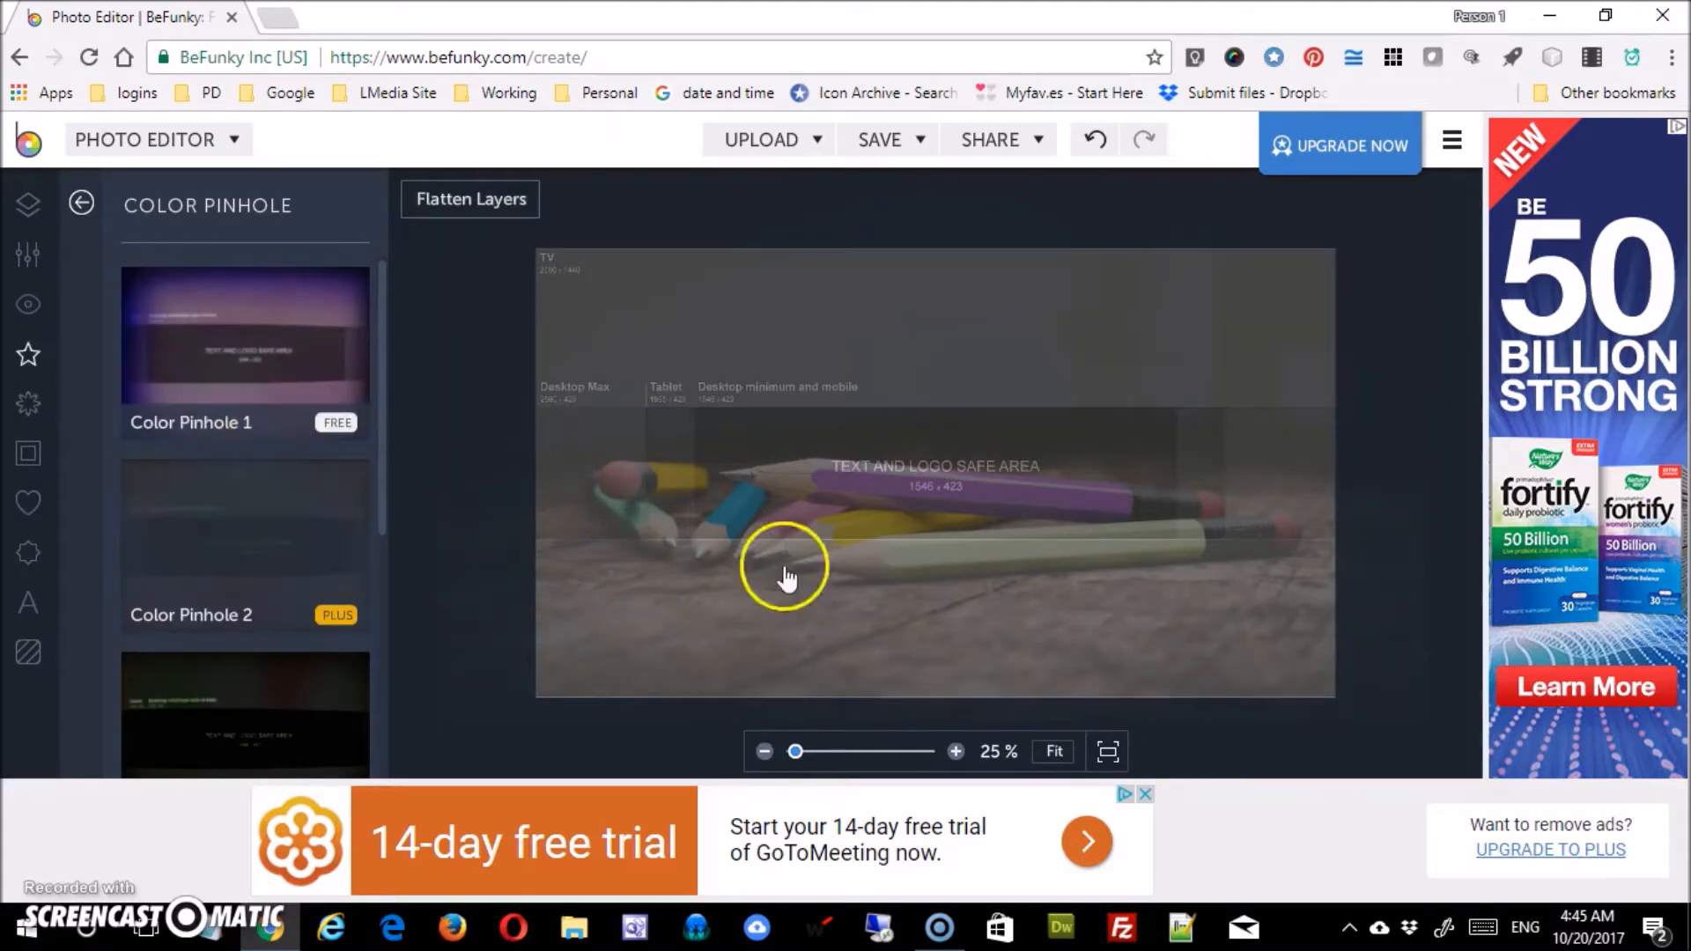
Look through the Artsy effect categories and examine the Impressionist styles without applying one
left_click(29, 405)
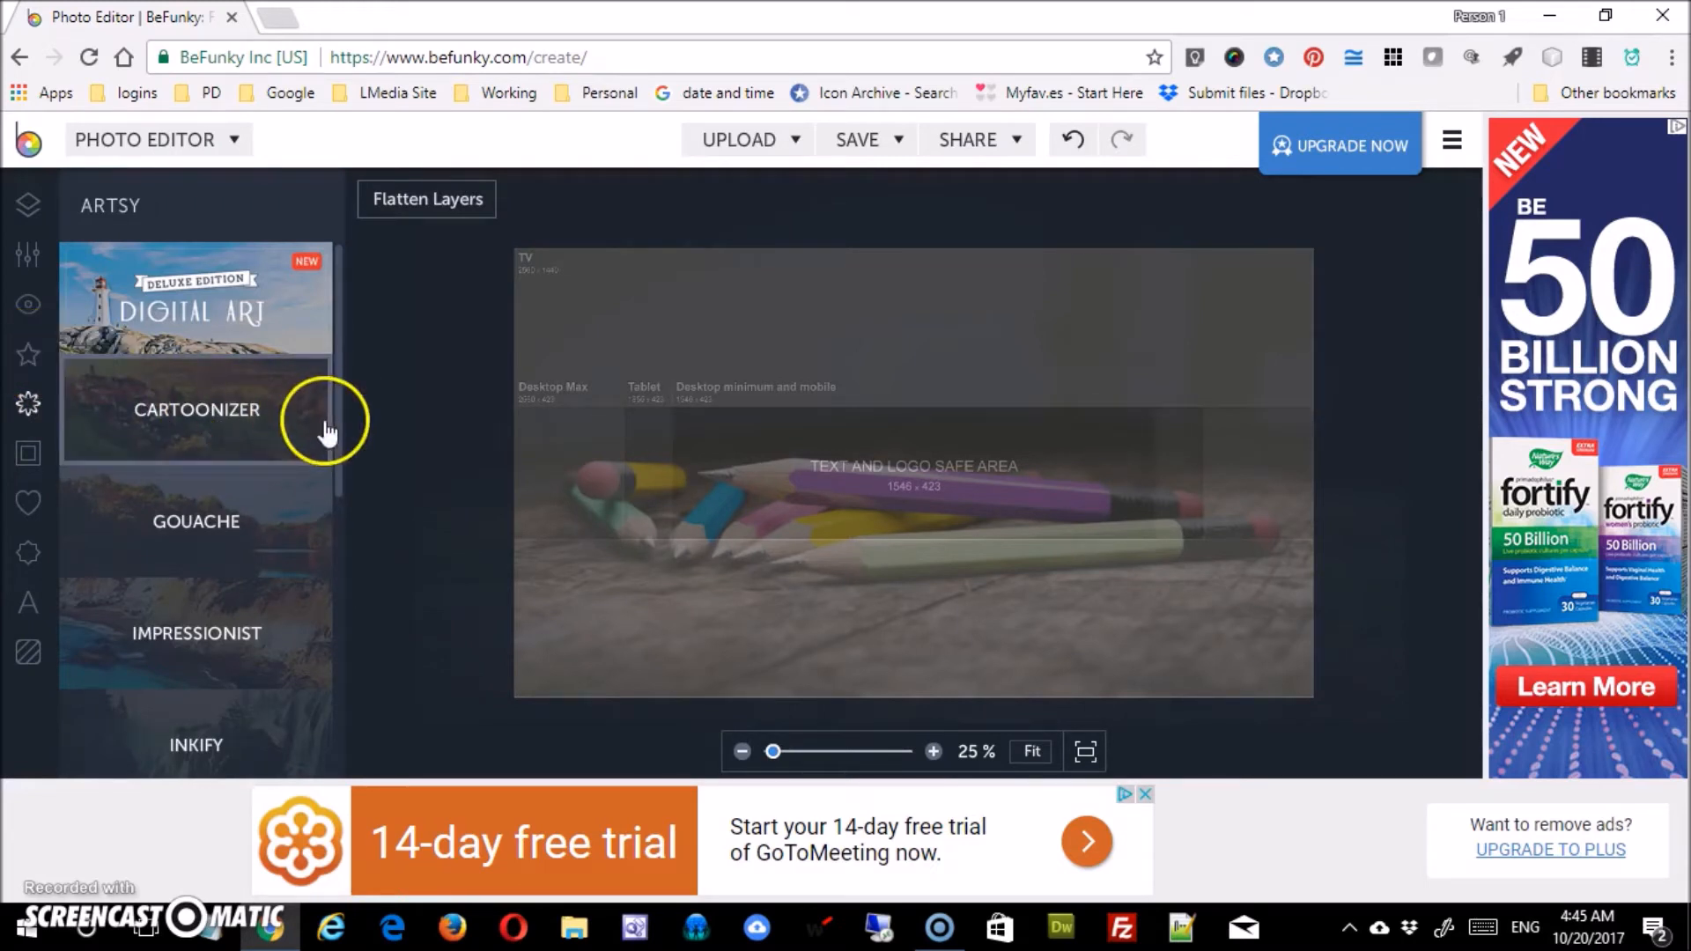
scroll(335, 528, "down", 2)
scroll(330, 563, "down", 1)
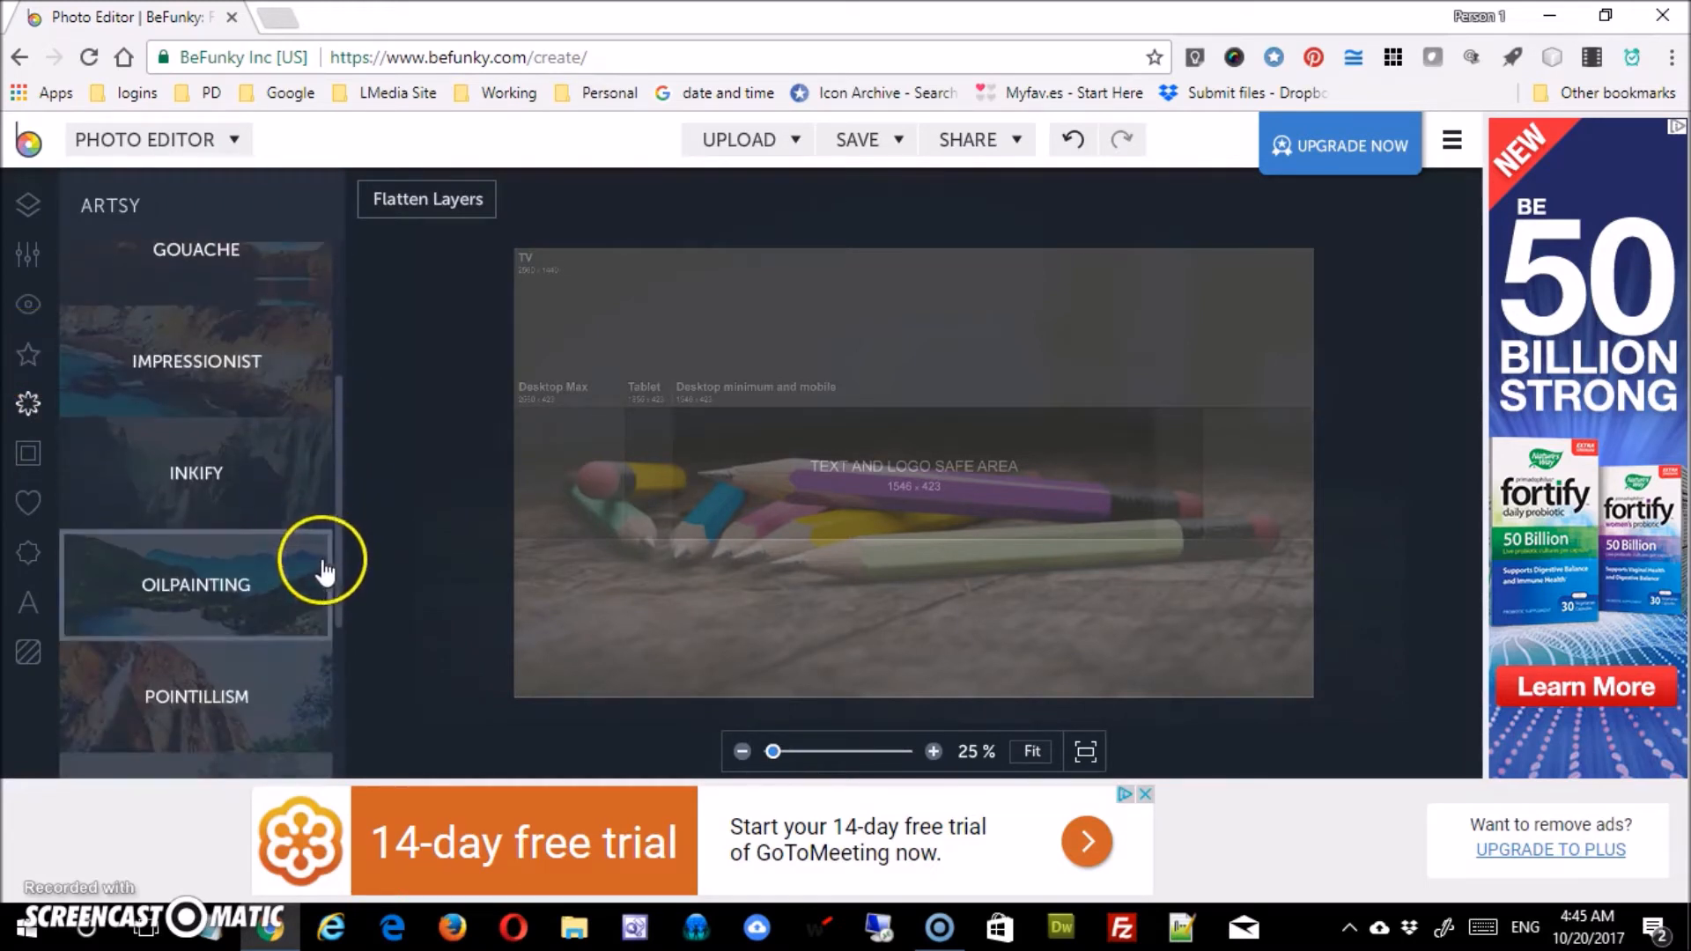
left_click(222, 387)
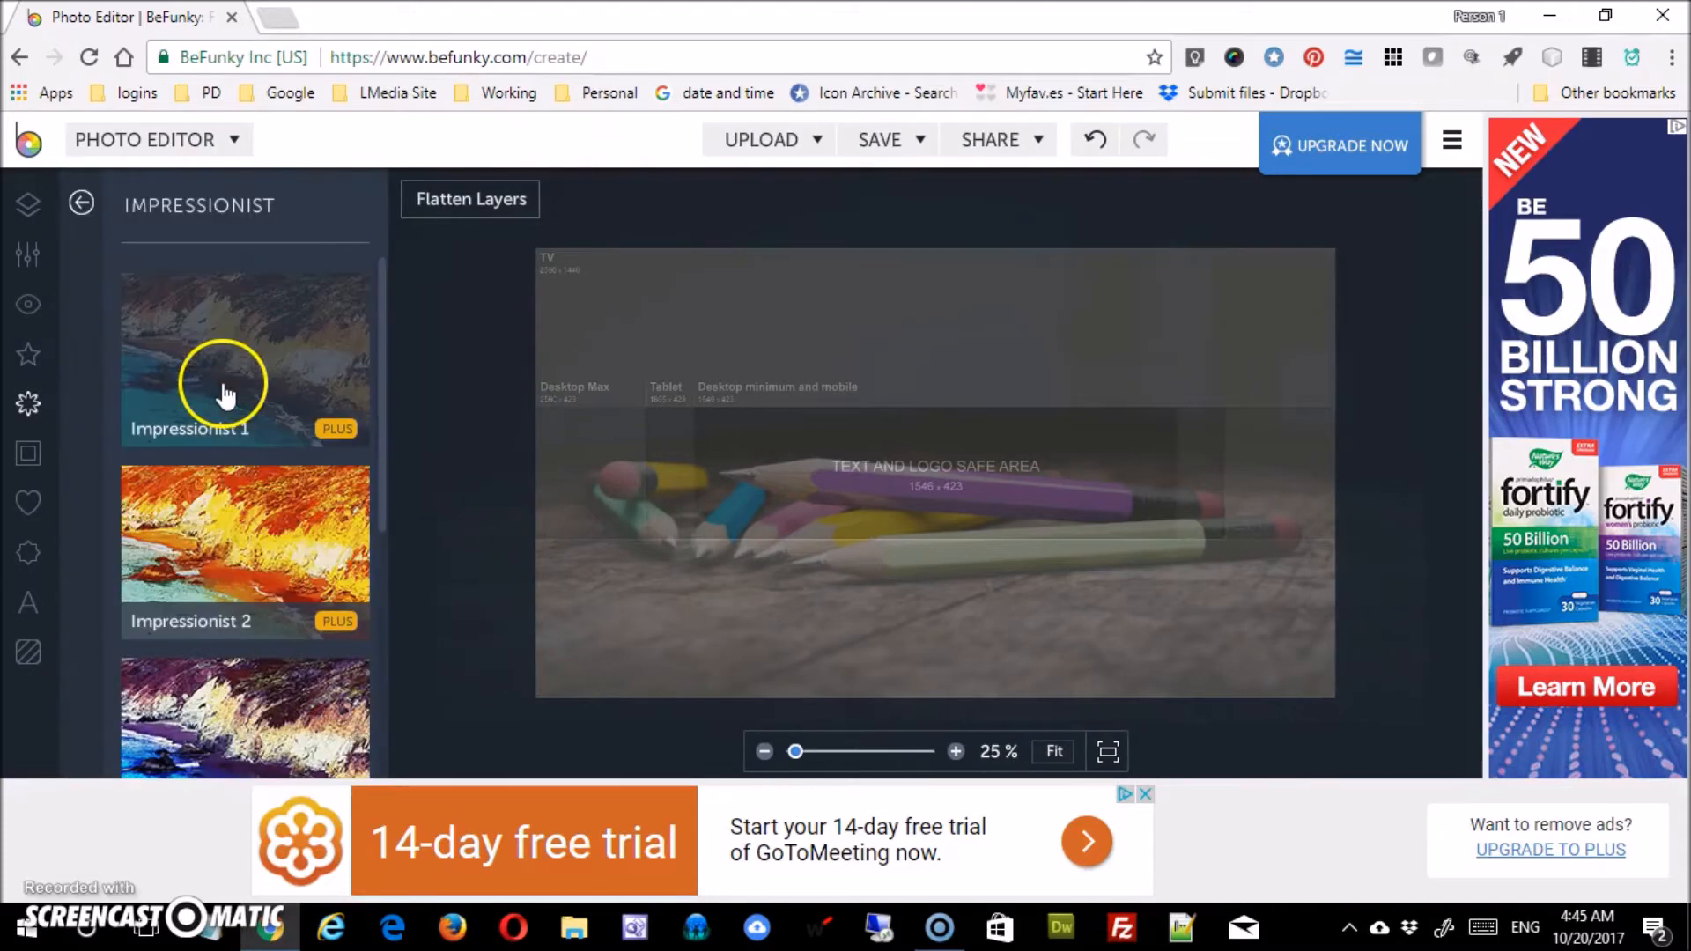
left_click_drag(381, 443, 399, 385)
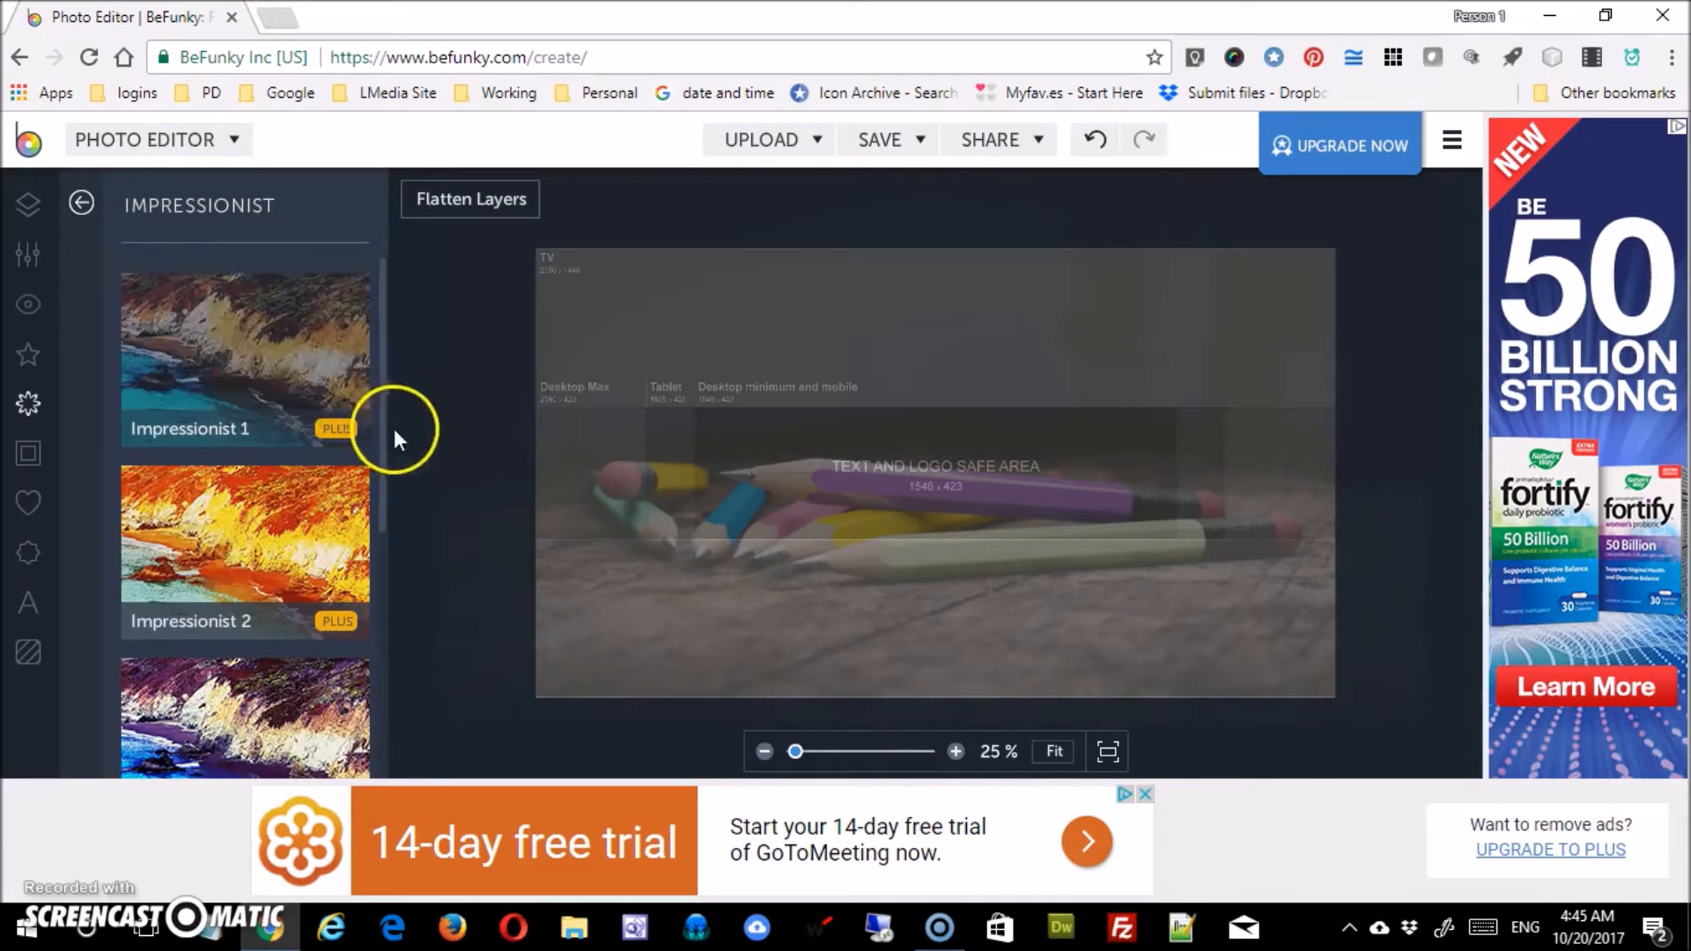
Try the Drop Shadow frame on the template with its default settings, and cancel it
left_click(34, 456)
left_click(217, 432)
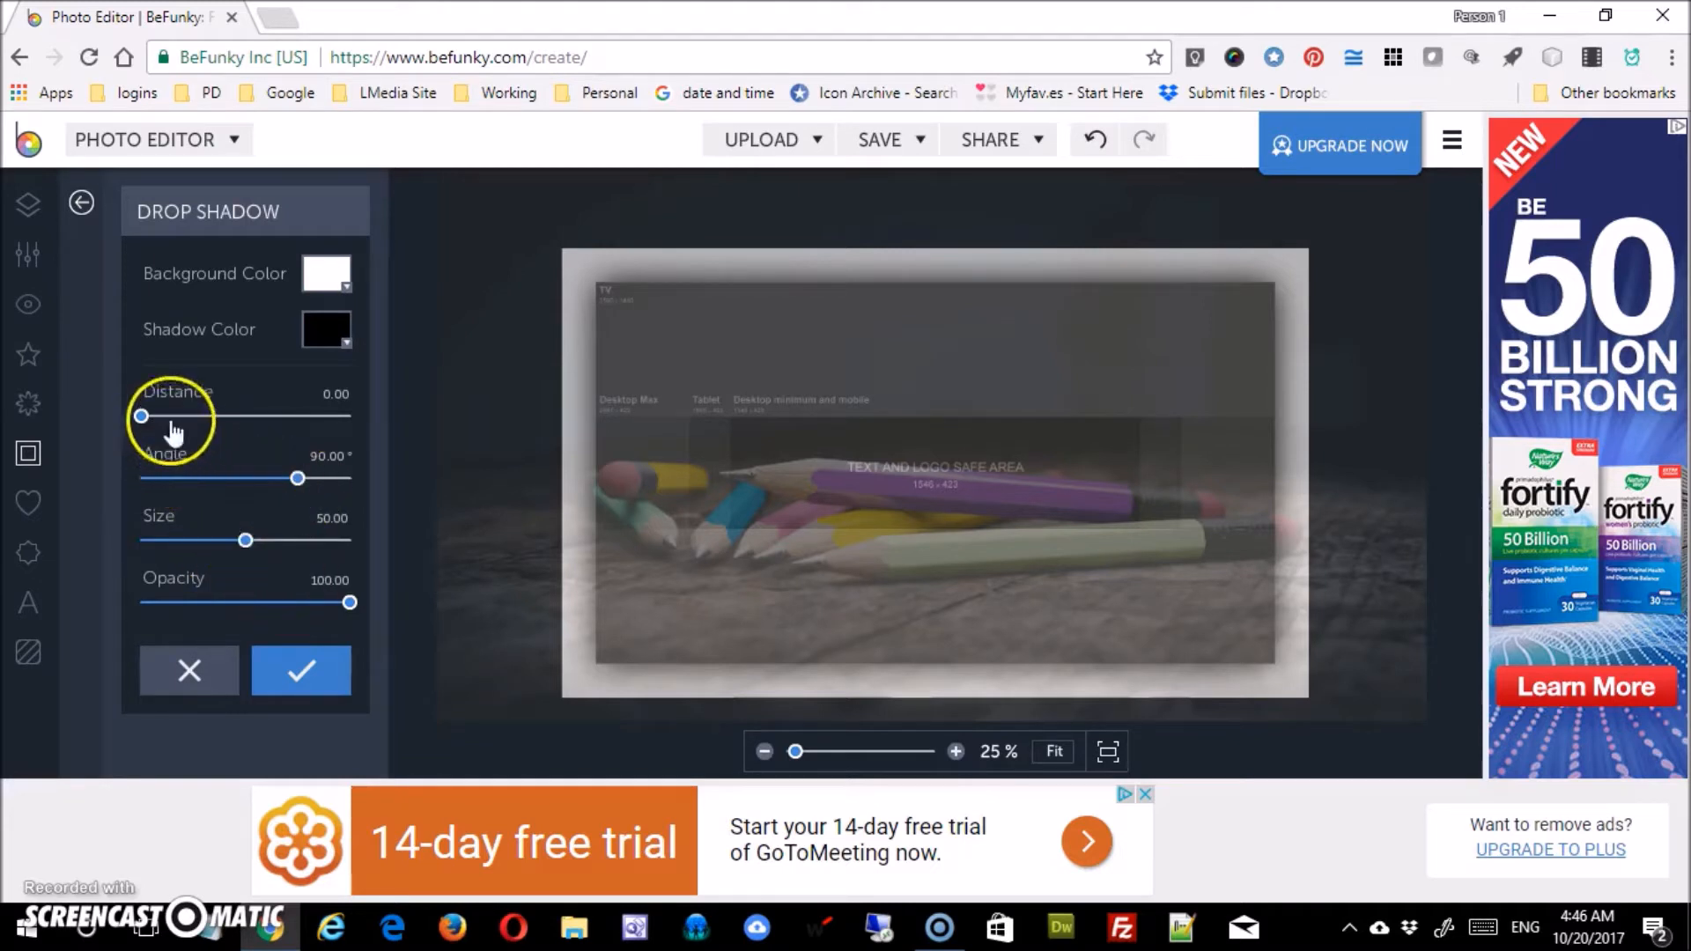
left_click(189, 666)
Look over the local image files that could be added as a custom graphic, without uploading one
left_click(29, 504)
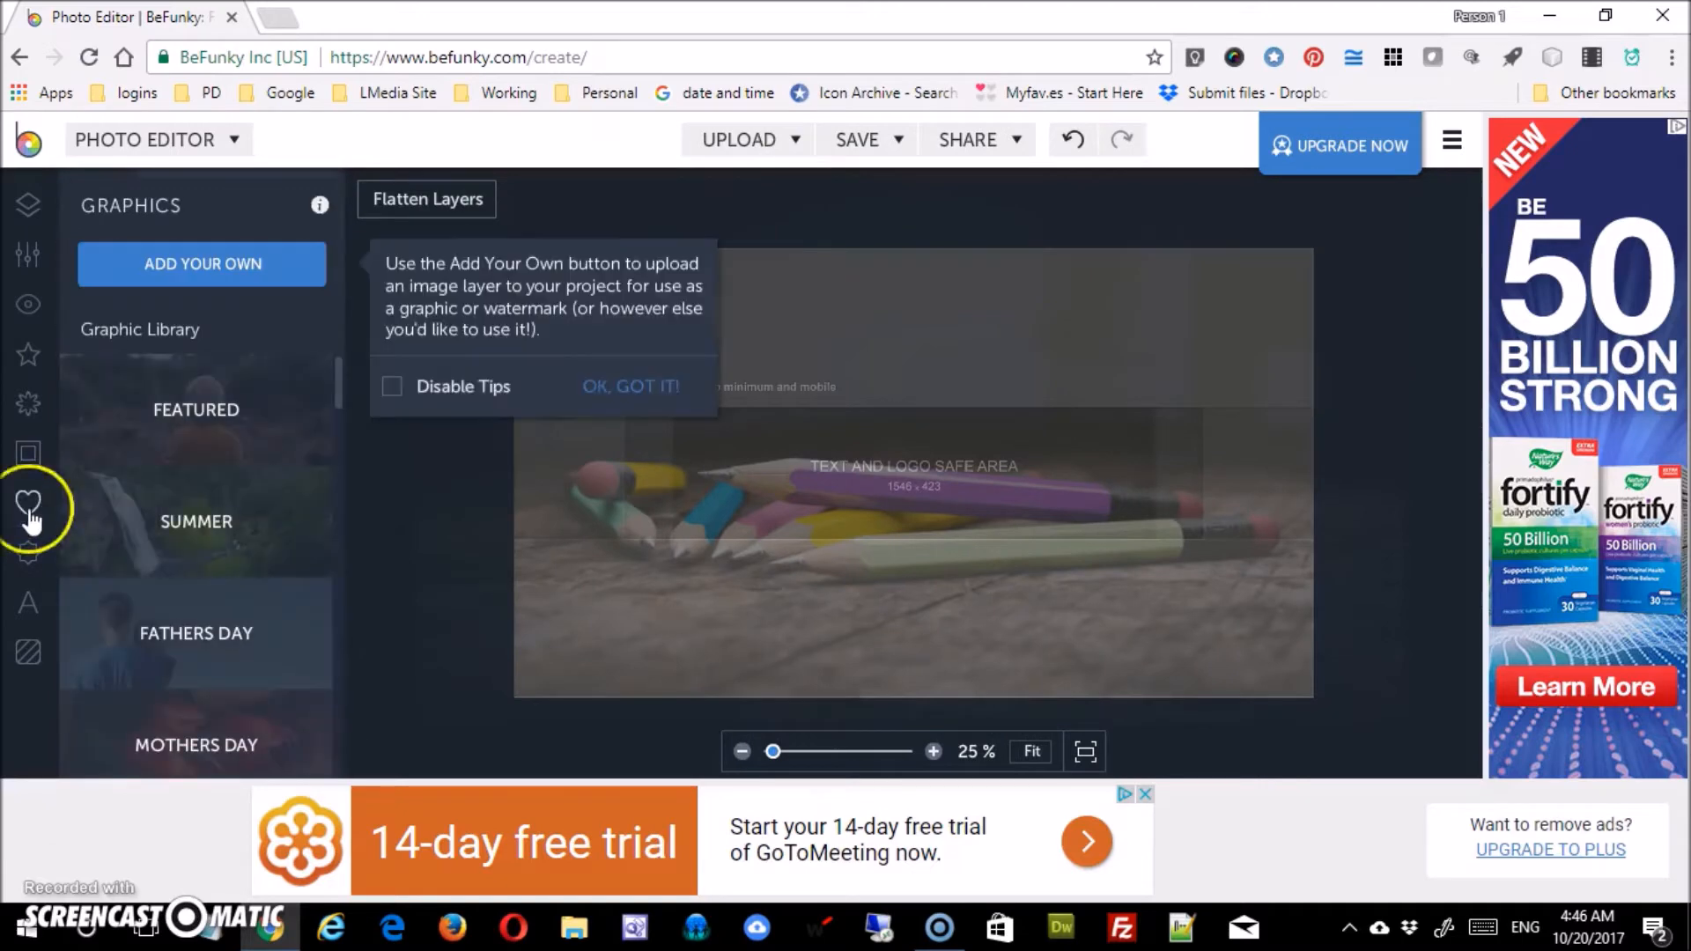
left_click(240, 276)
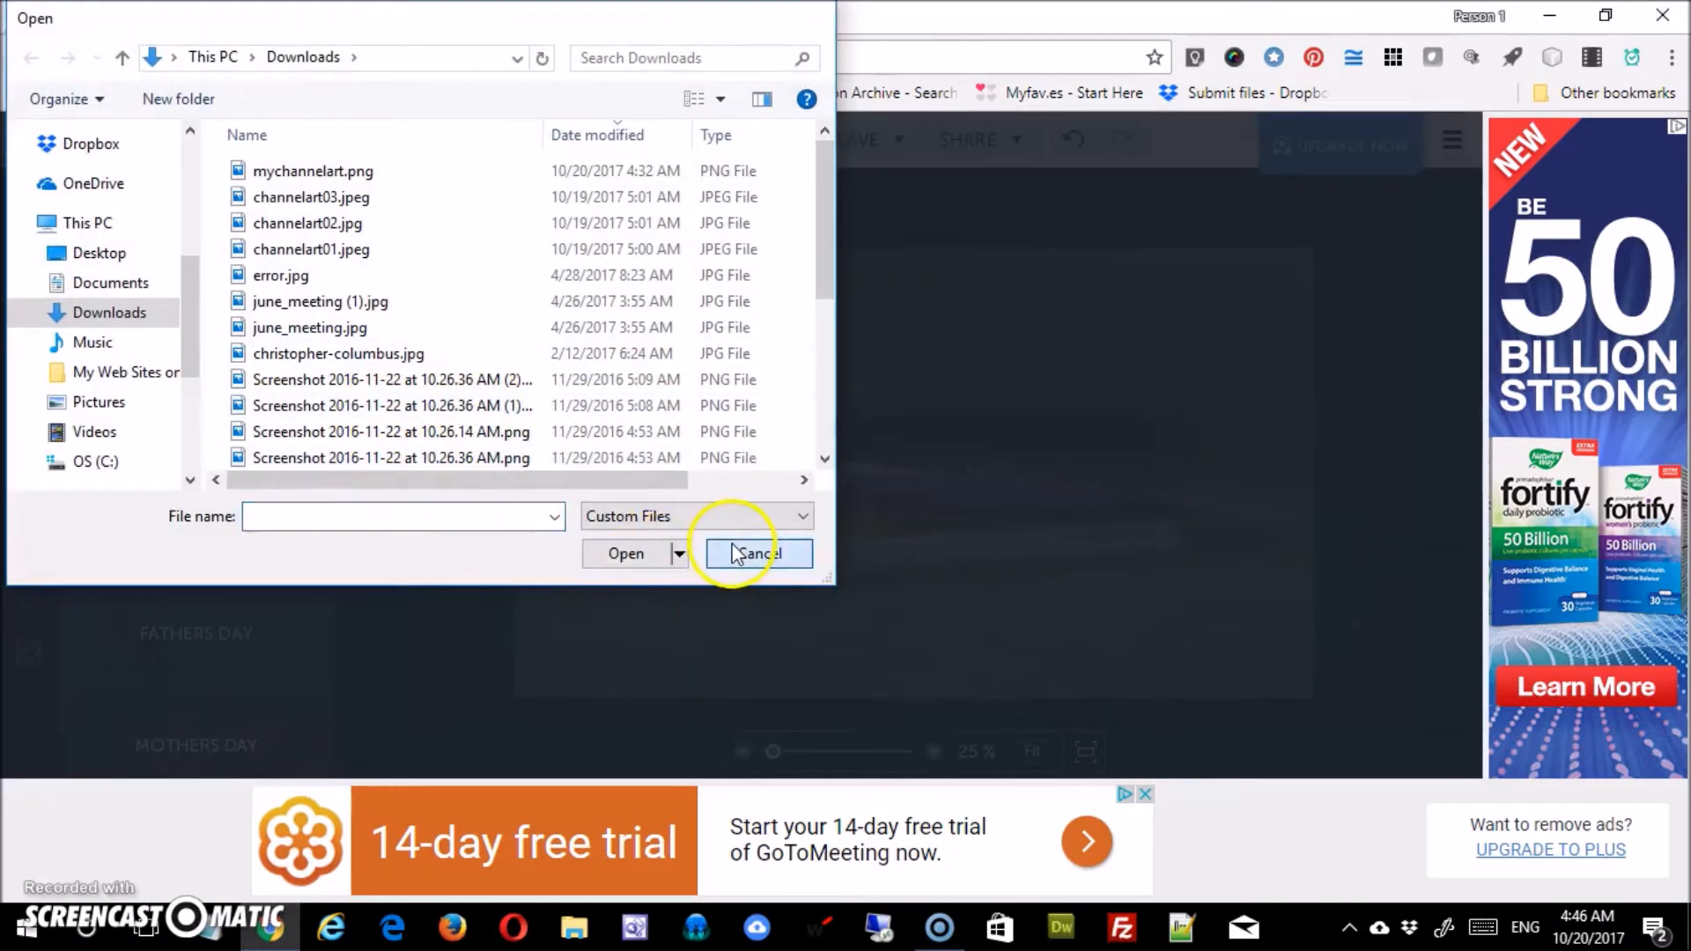
left_click(734, 546)
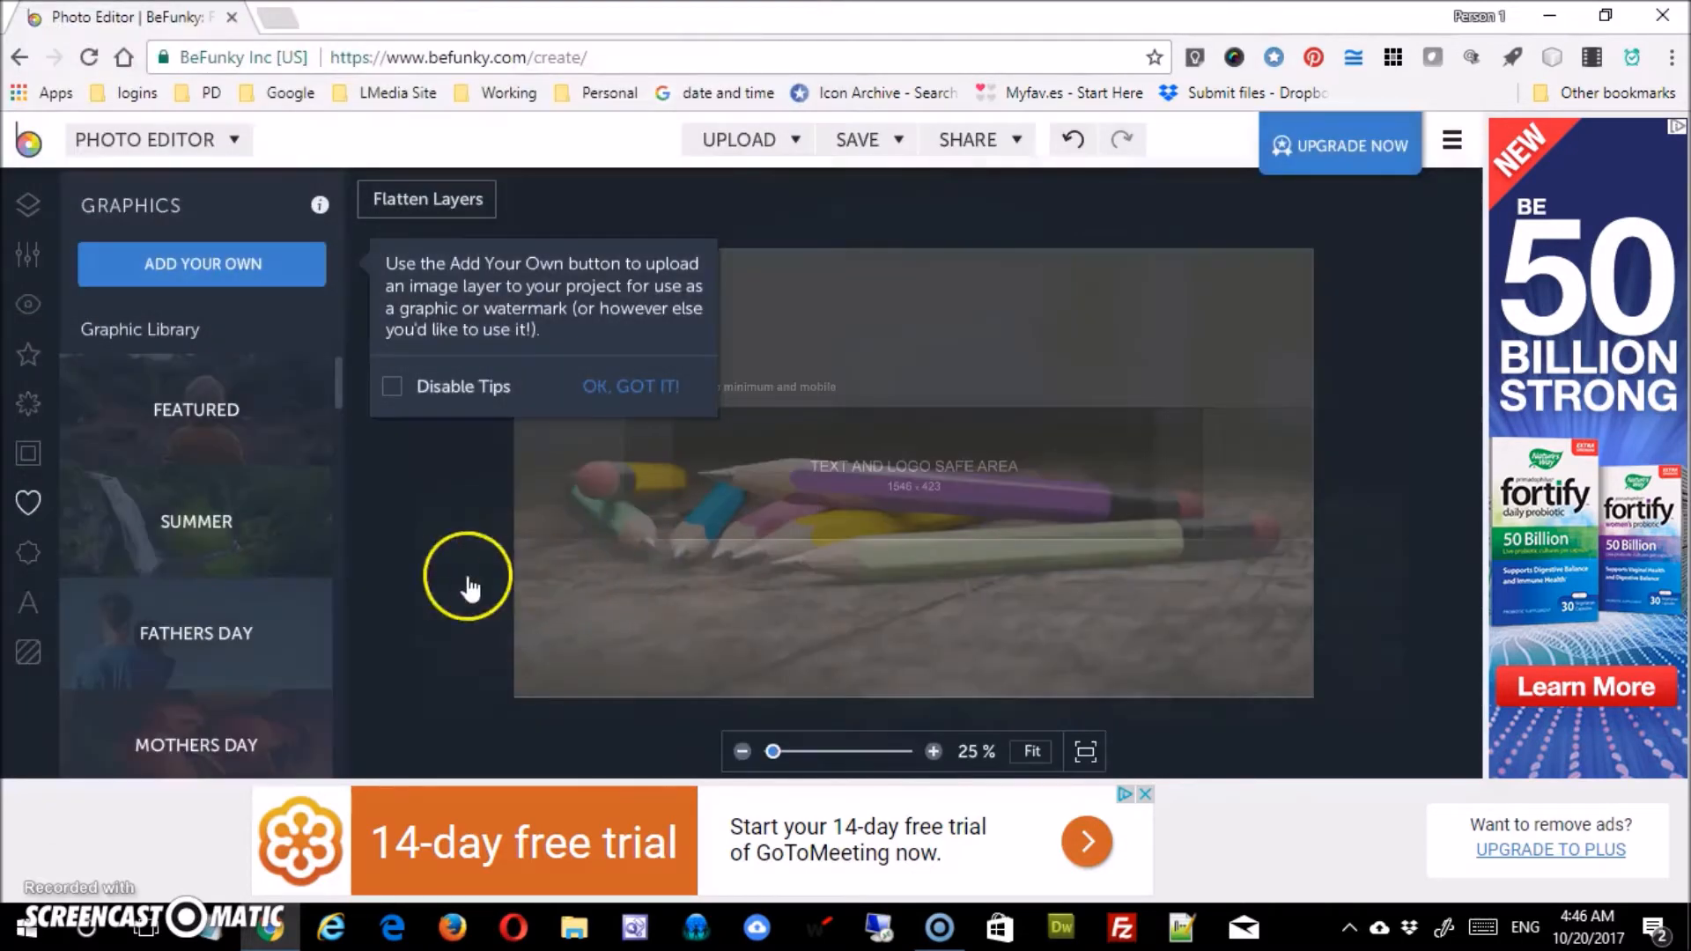
Try the free rainbow heart from the Featured graphics on the canvas, and delete it
left_click(179, 409)
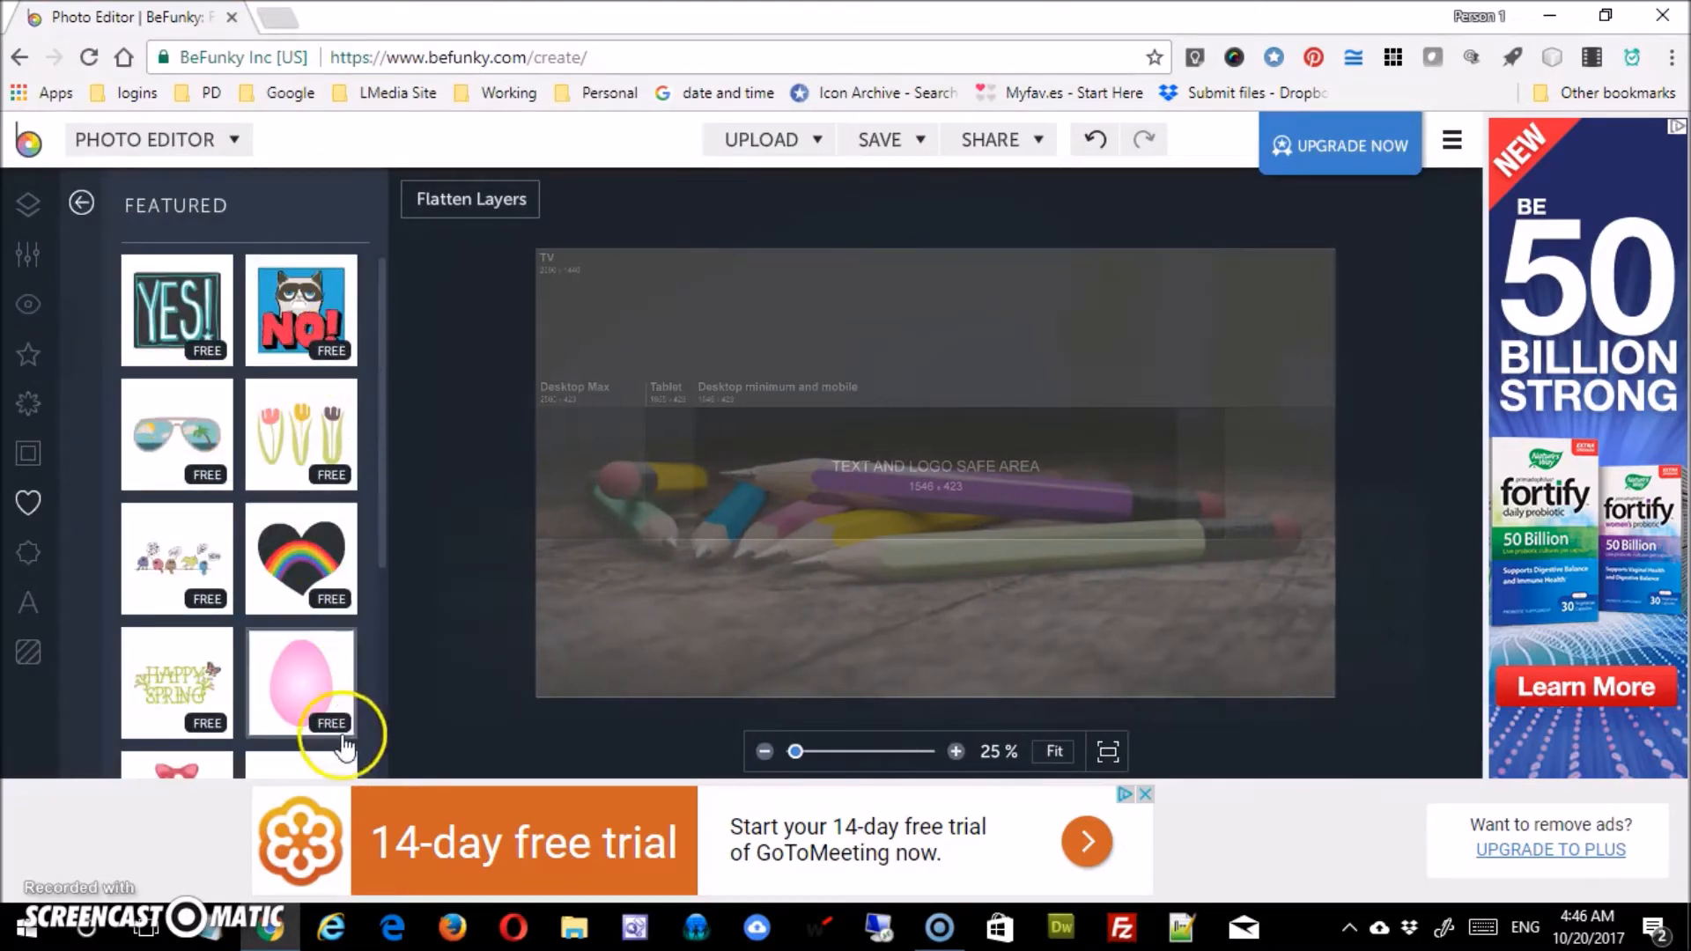
left_click(324, 550)
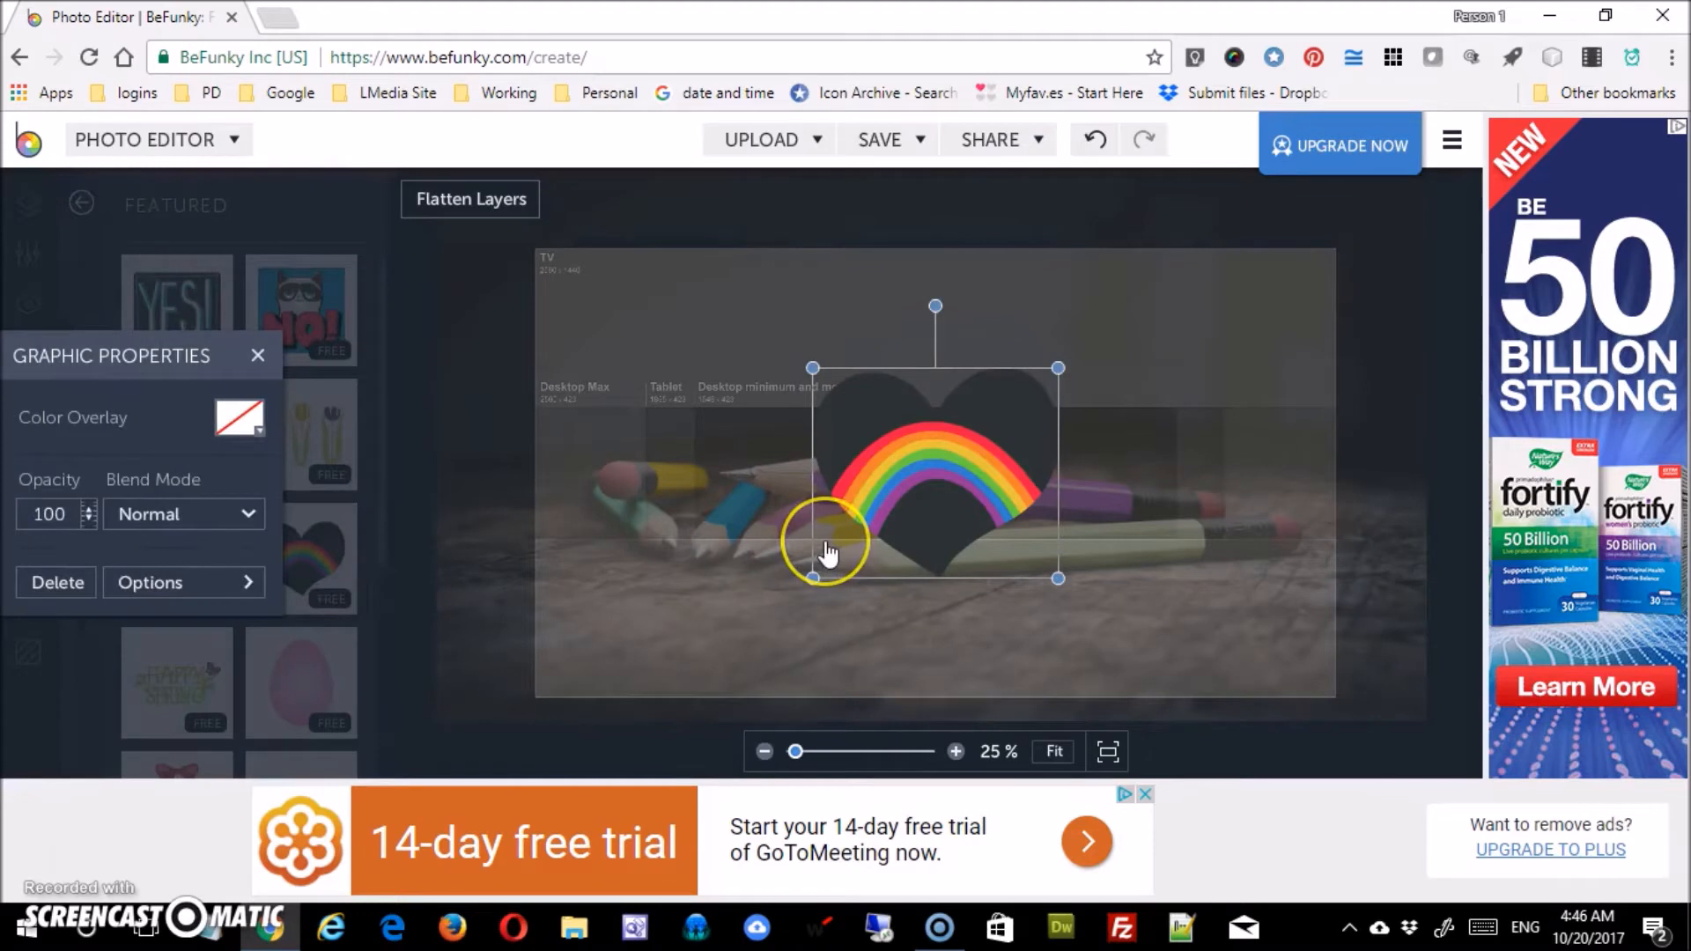
key("Delete")
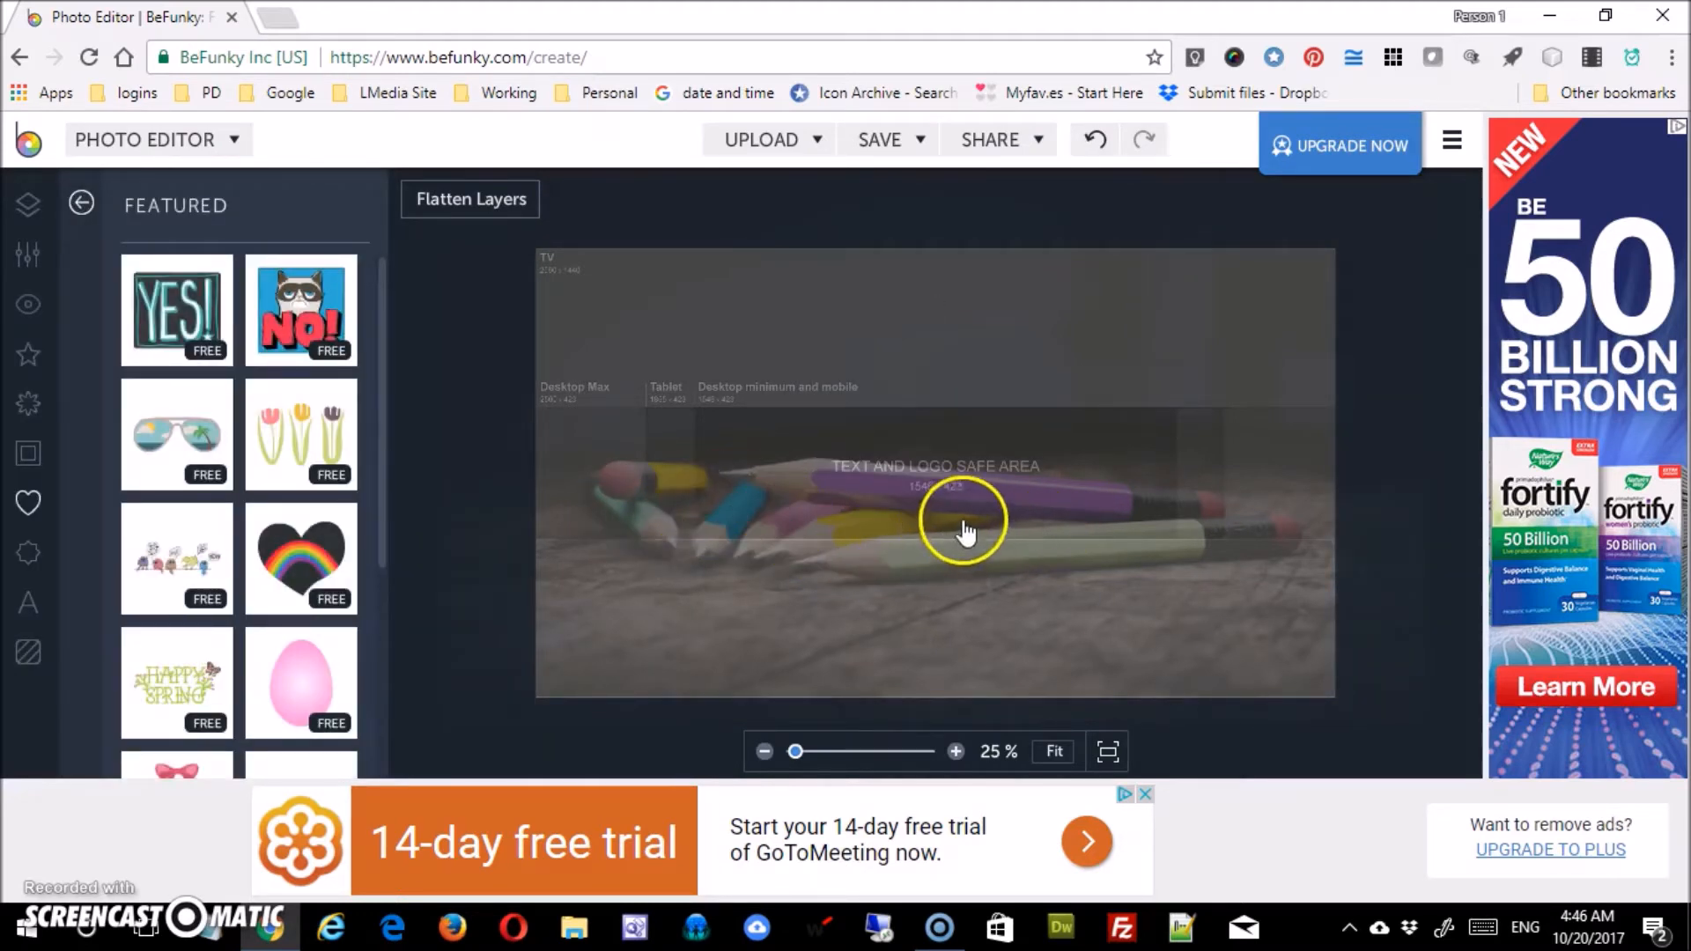
Try the Floral 1 overlay on the template, and cancel it
left_click(33, 560)
left_click(213, 427)
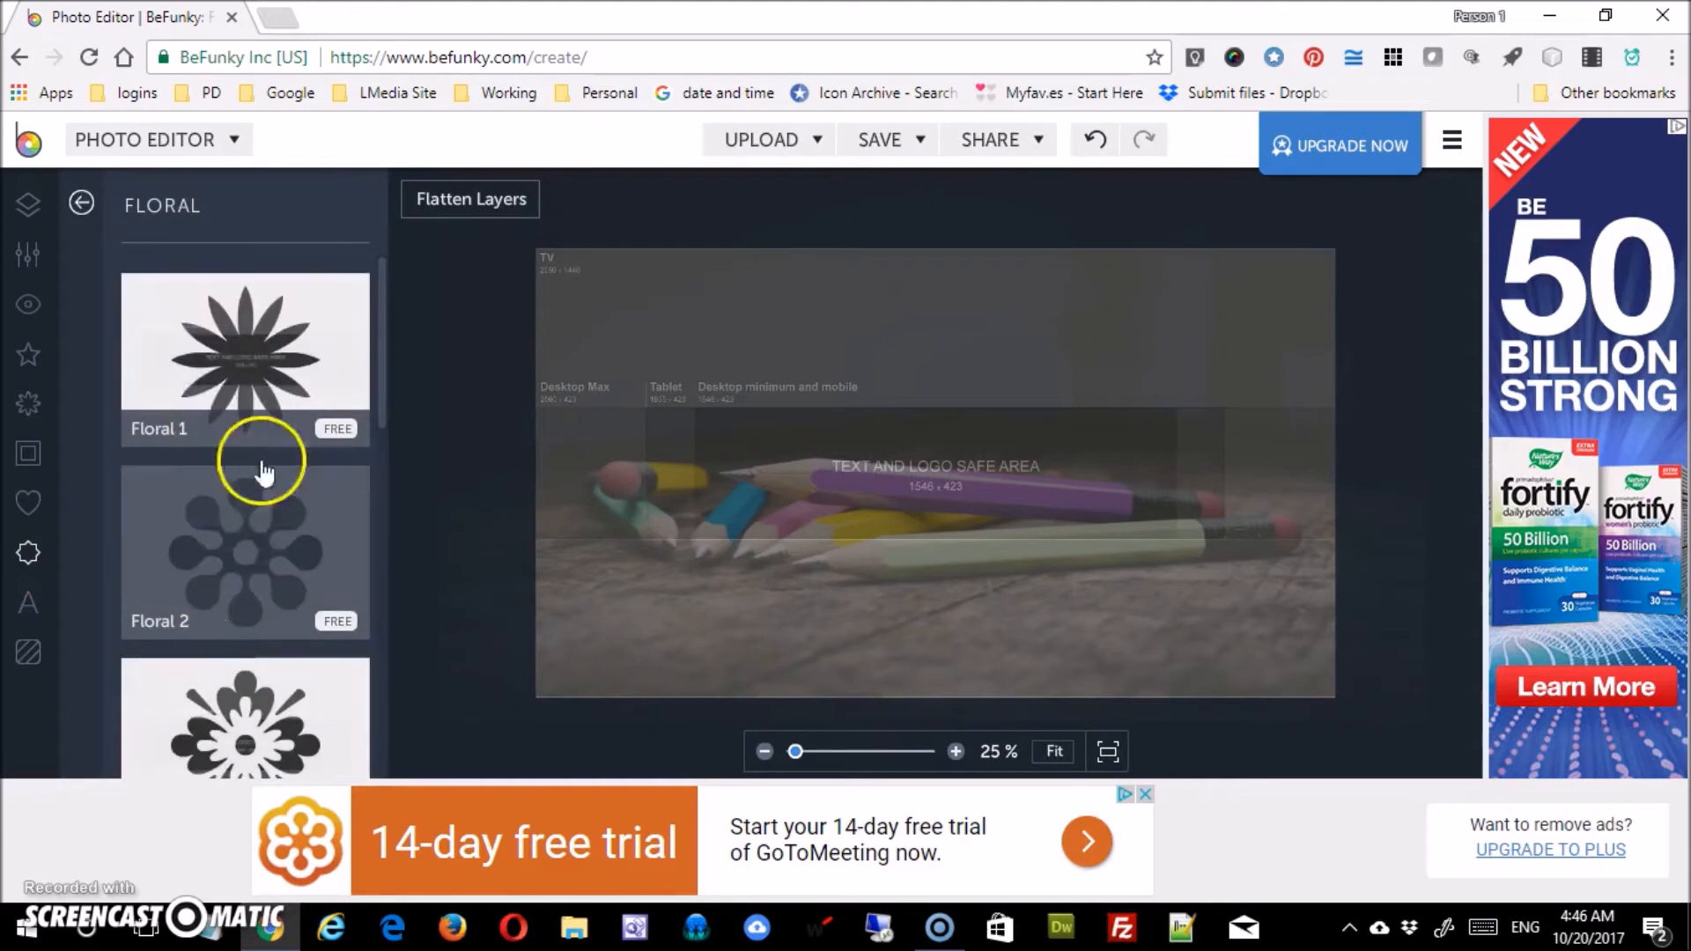
left_click(266, 423)
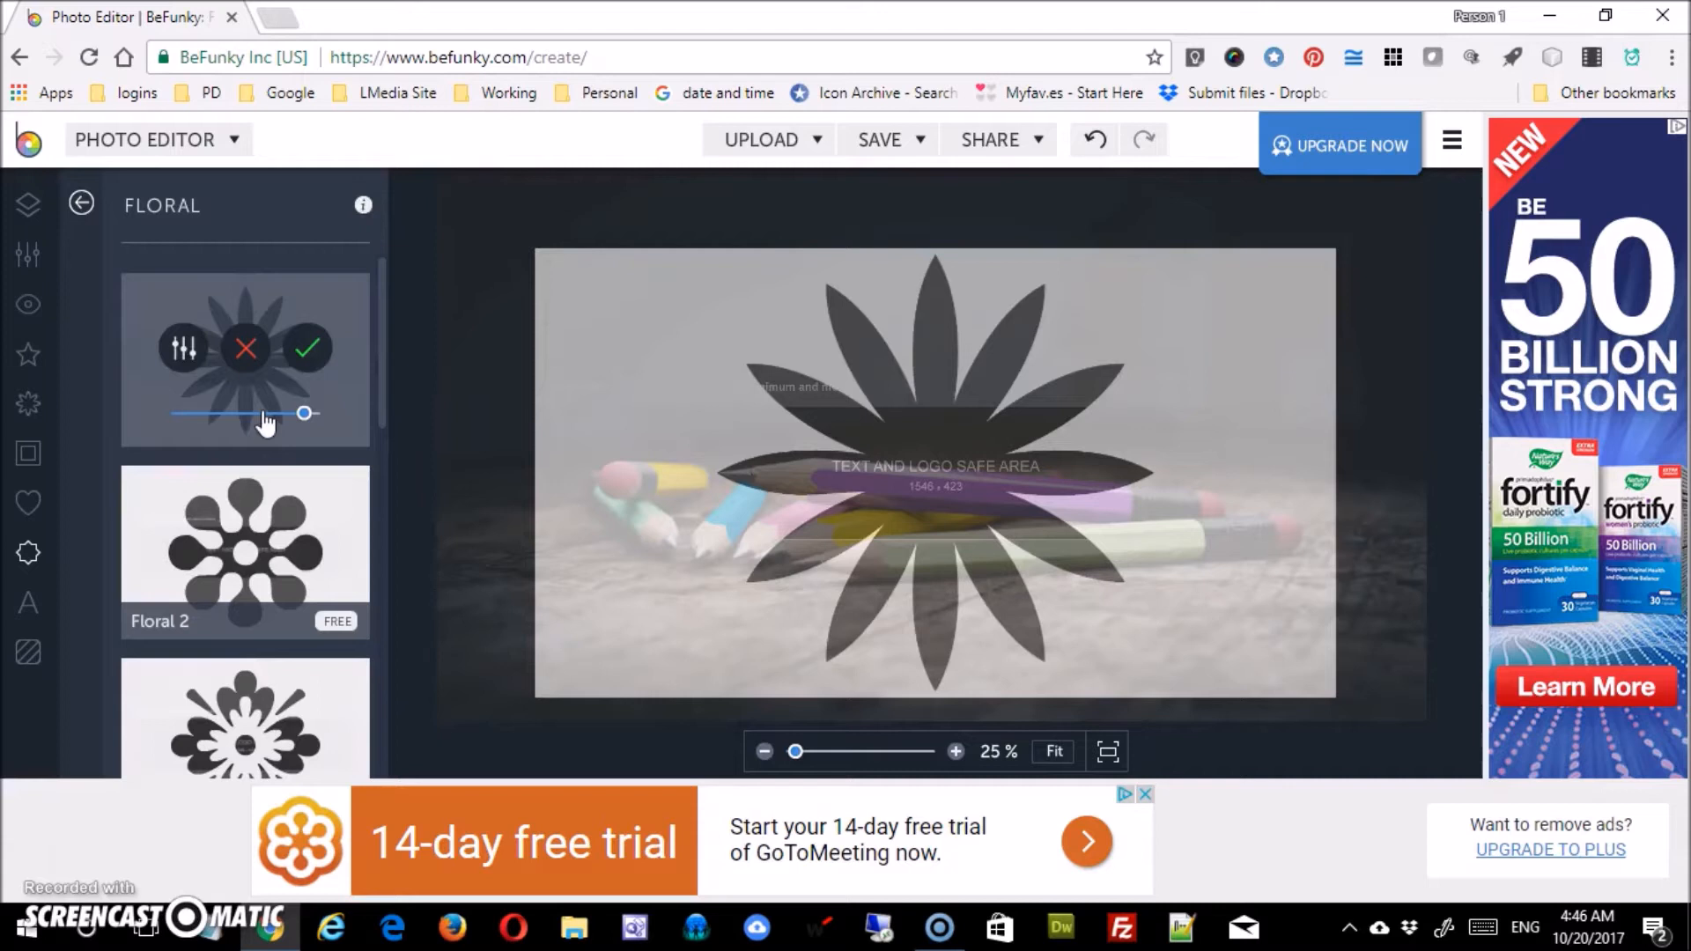
left_click(247, 347)
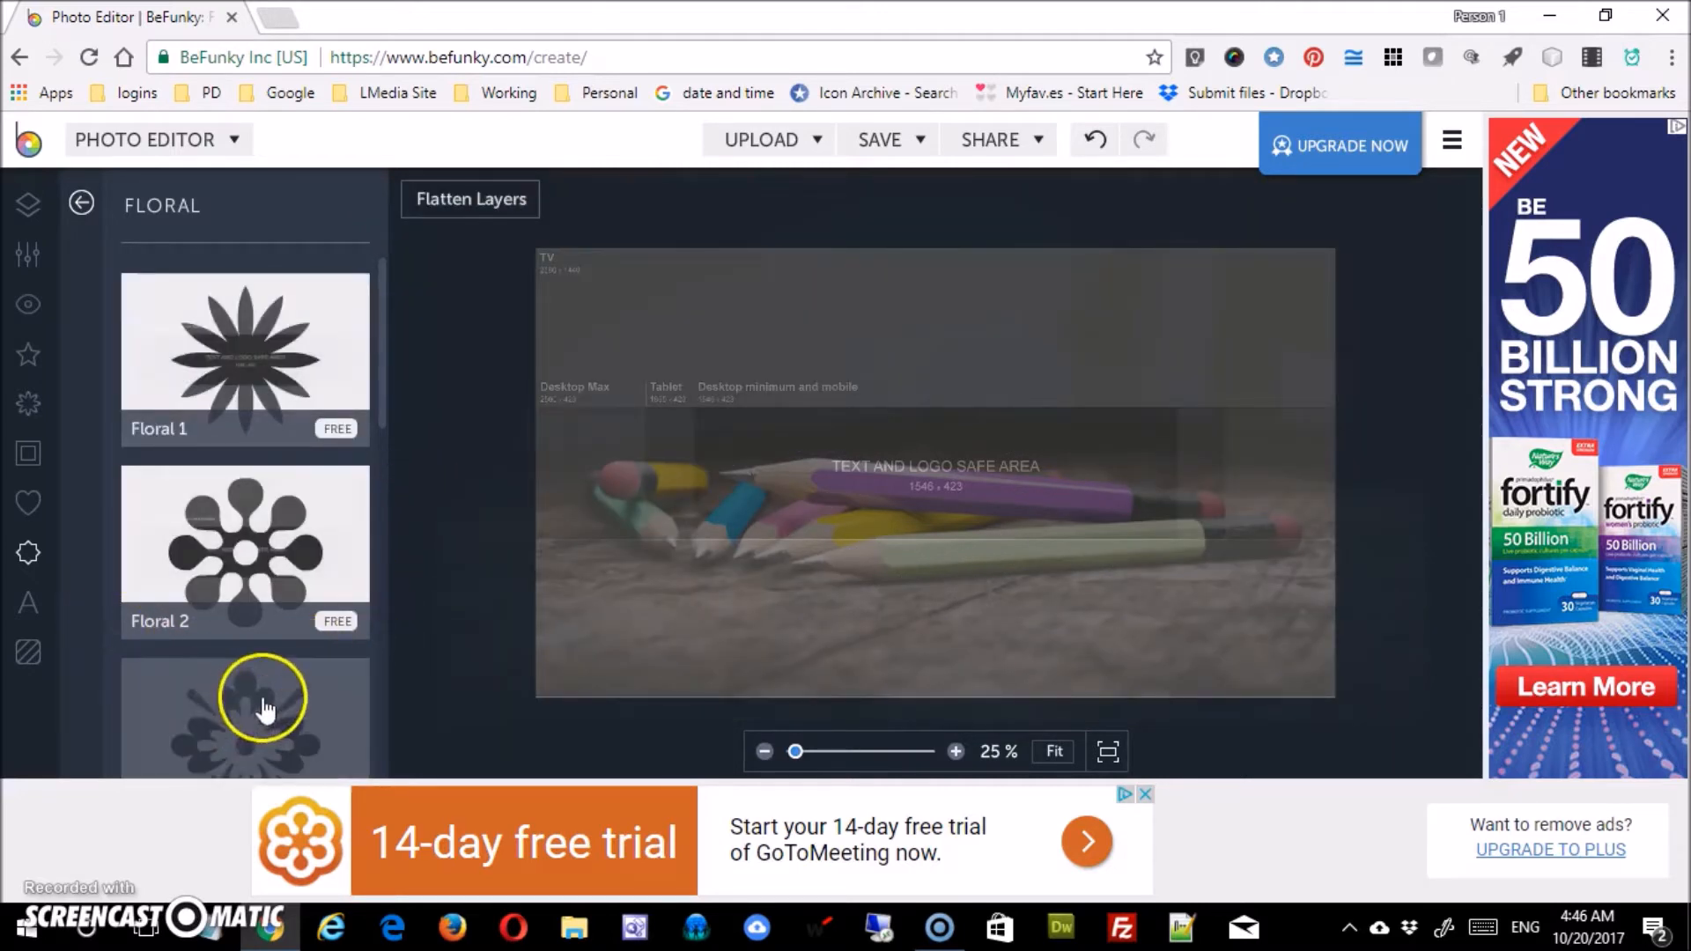
Apply the free Scratches 1 texture to the template at its default strength
left_click(35, 659)
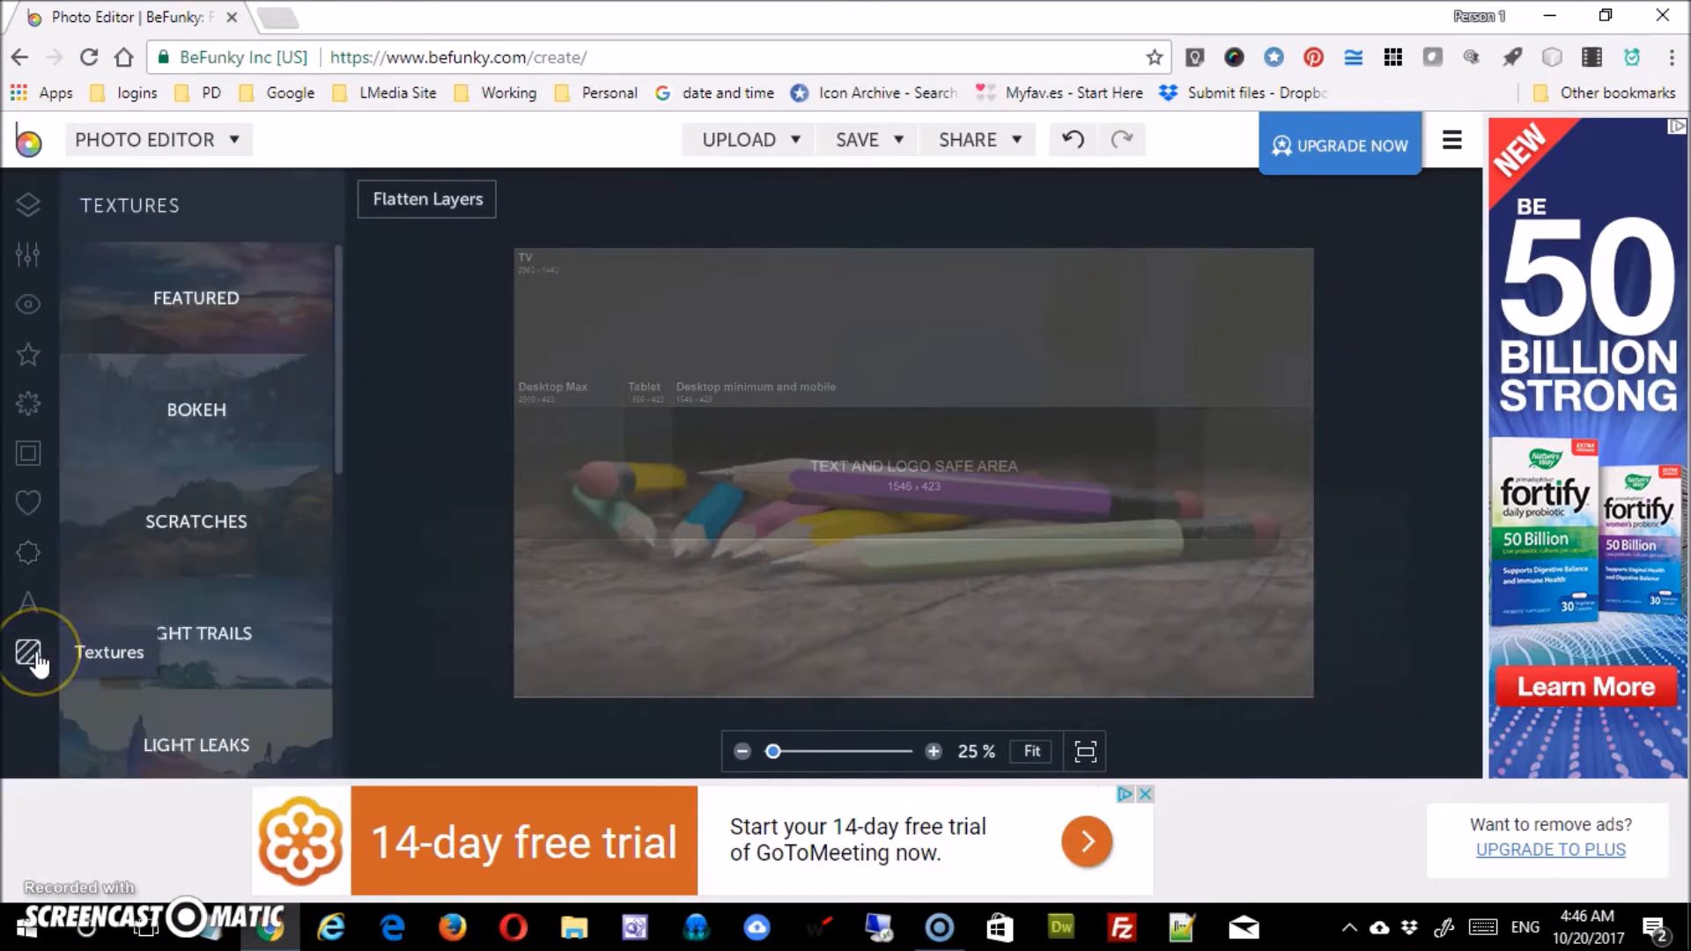
left_click(141, 526)
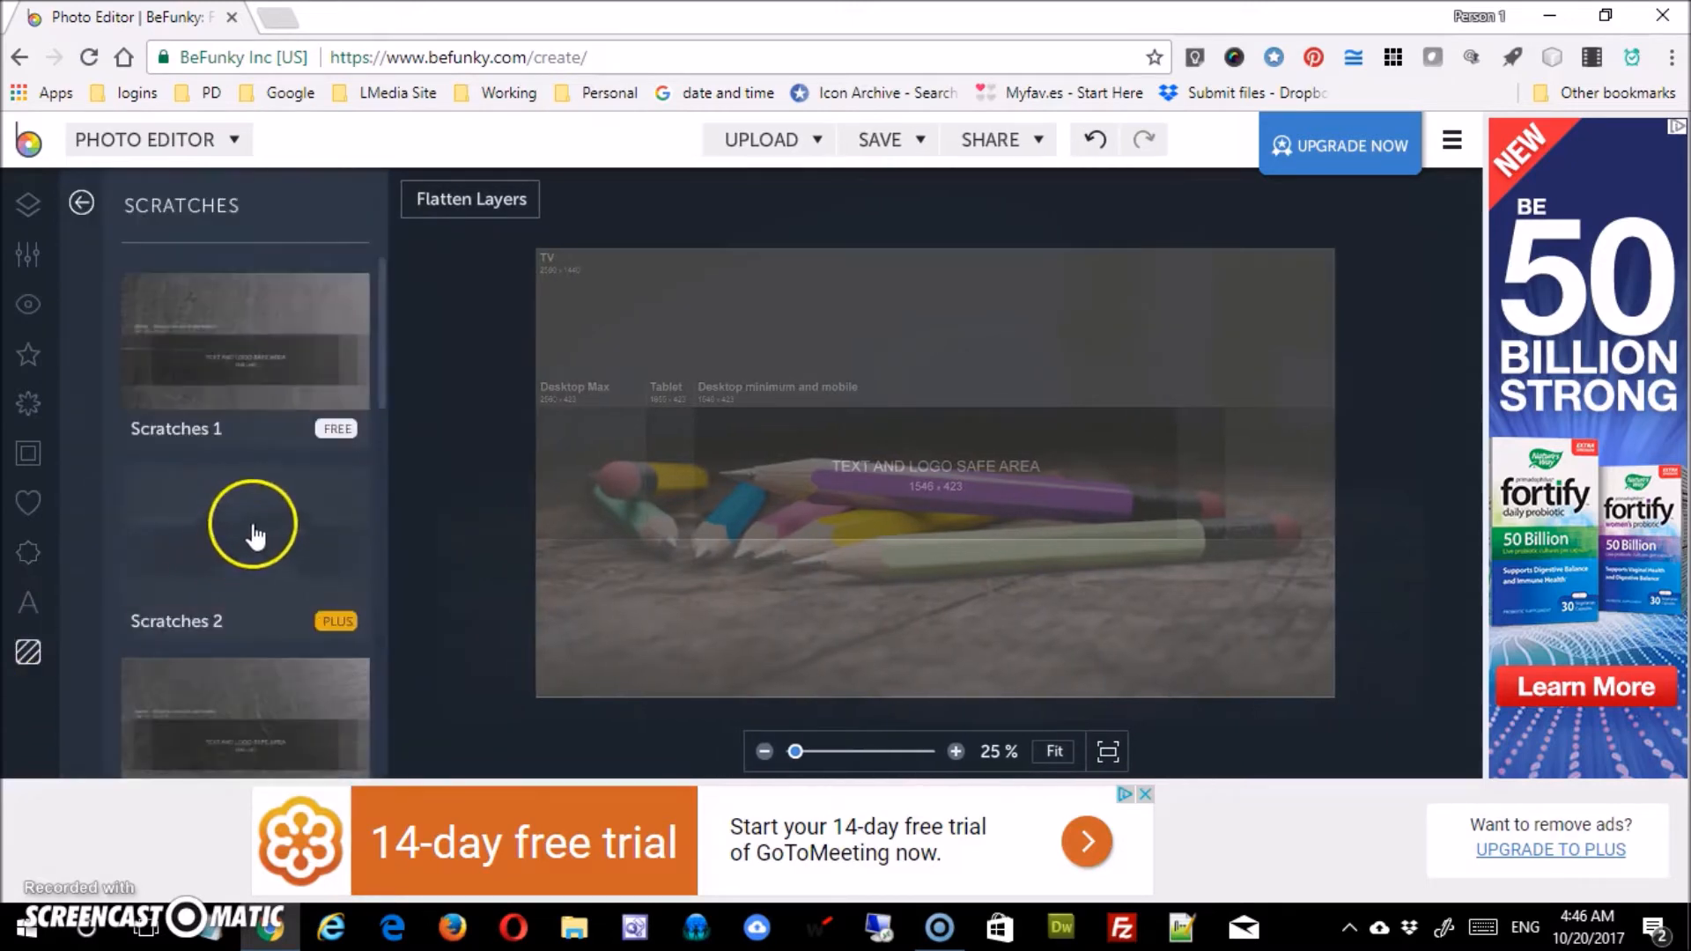
left_click(275, 380)
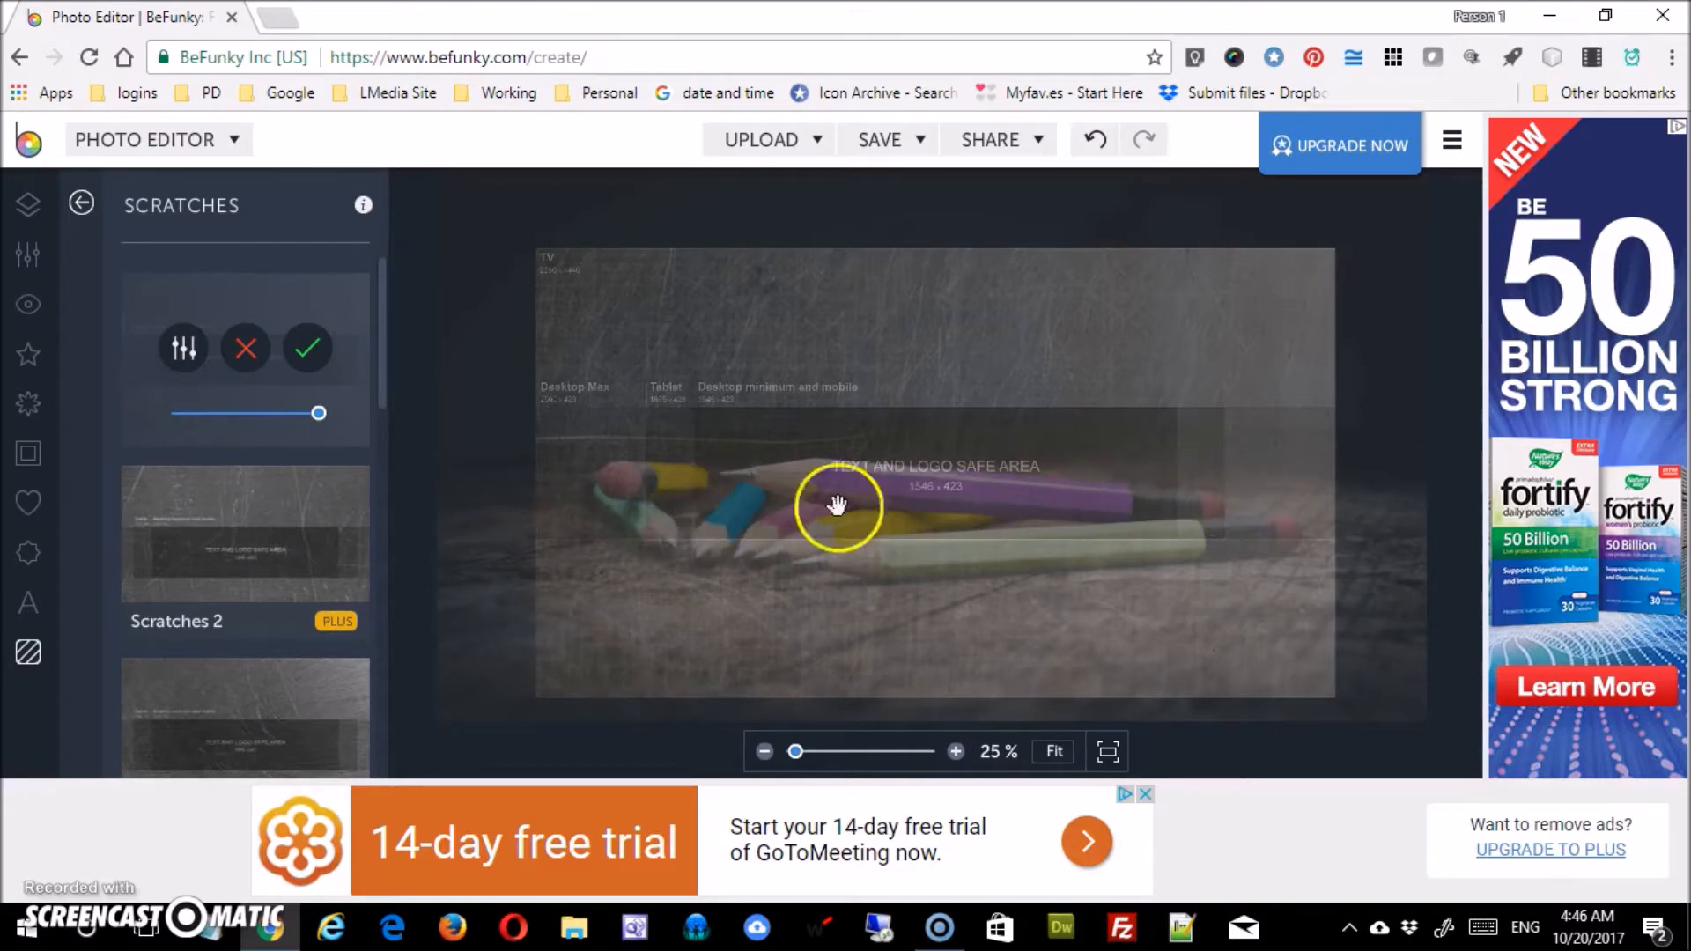
left_click(310, 349)
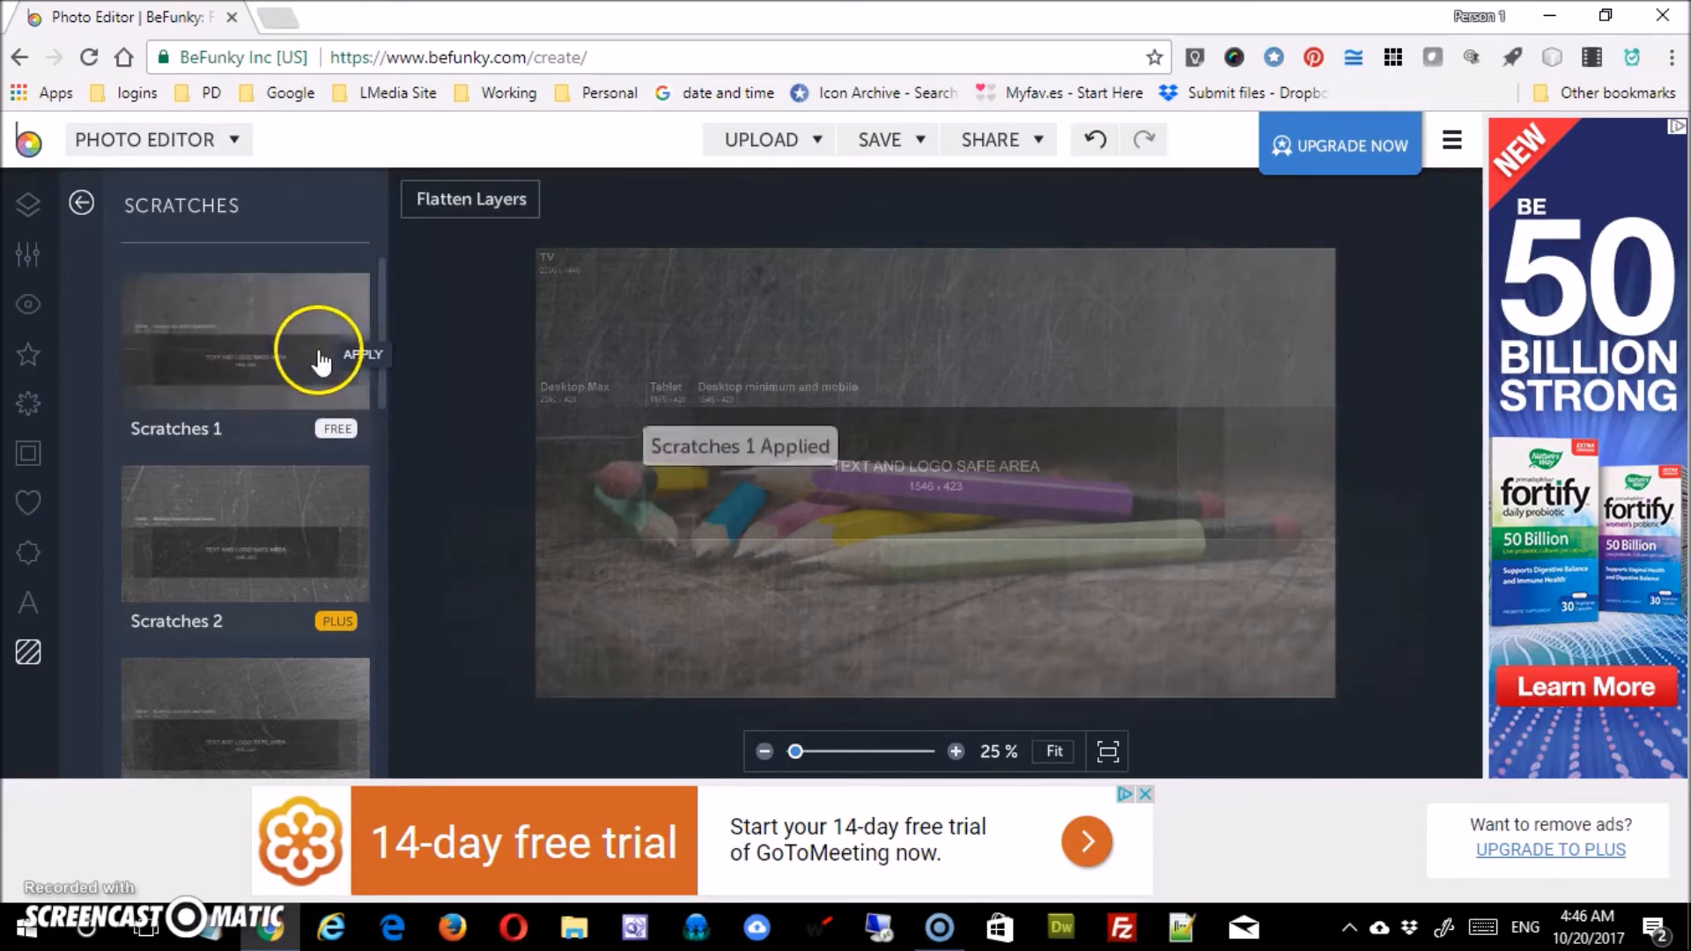
left_click(457, 597)
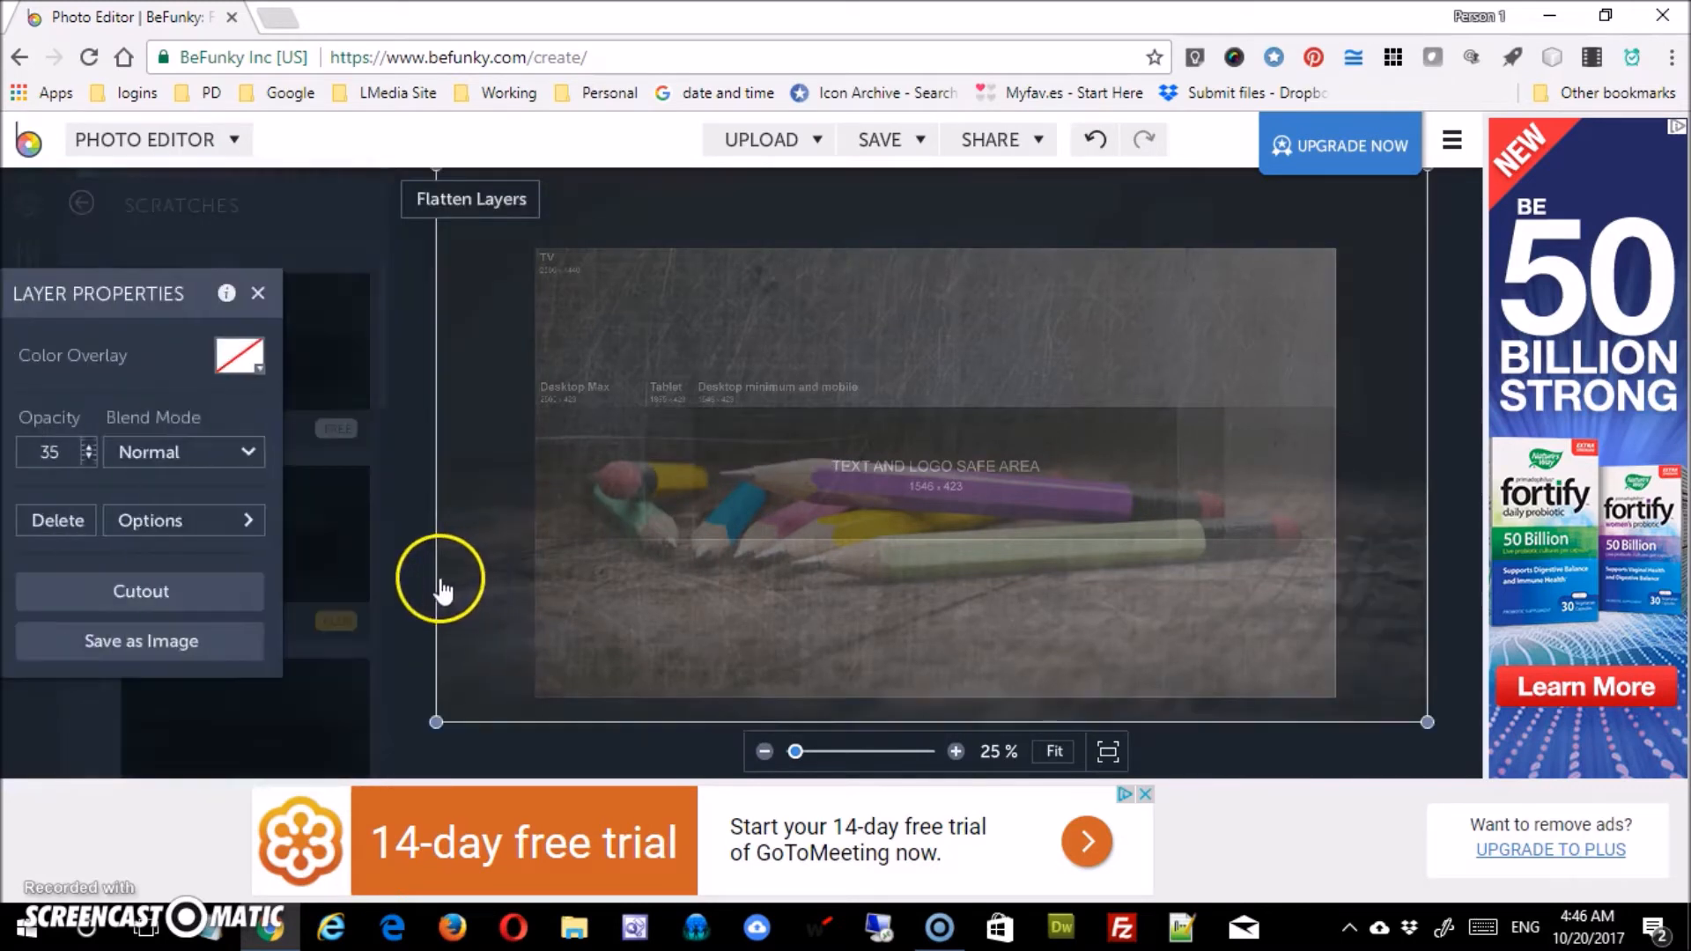
left_click(409, 615)
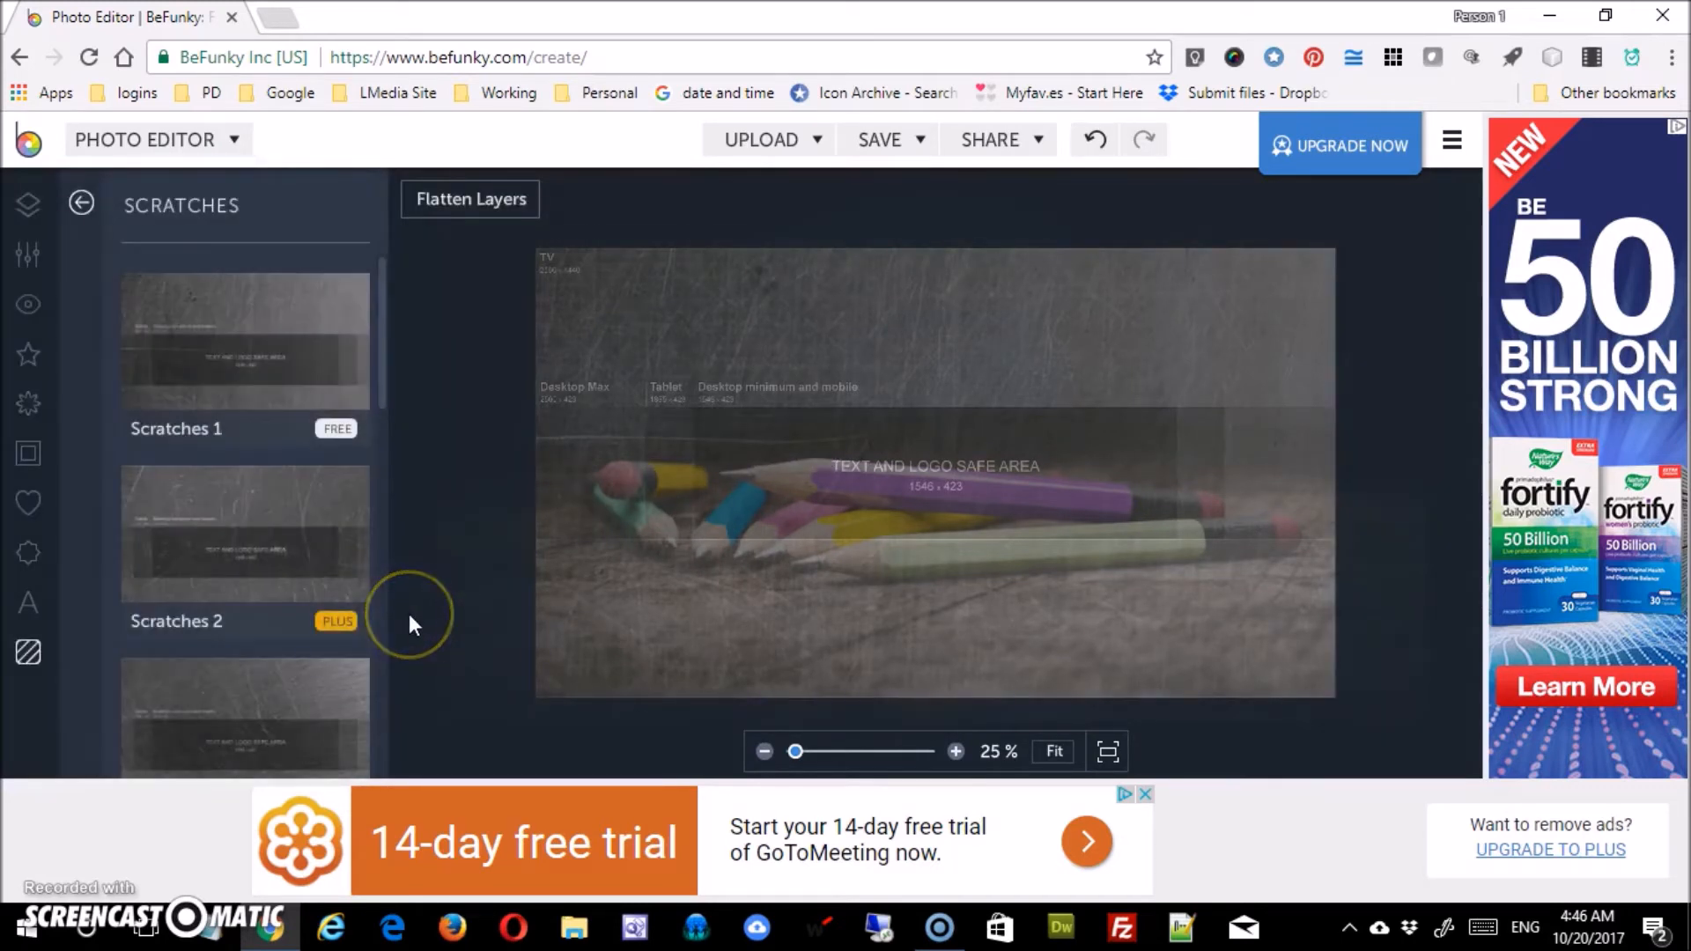
Add text in the Captured preset style, replace its placeholder with "Smith School", and keep the text selected
left_click(27, 603)
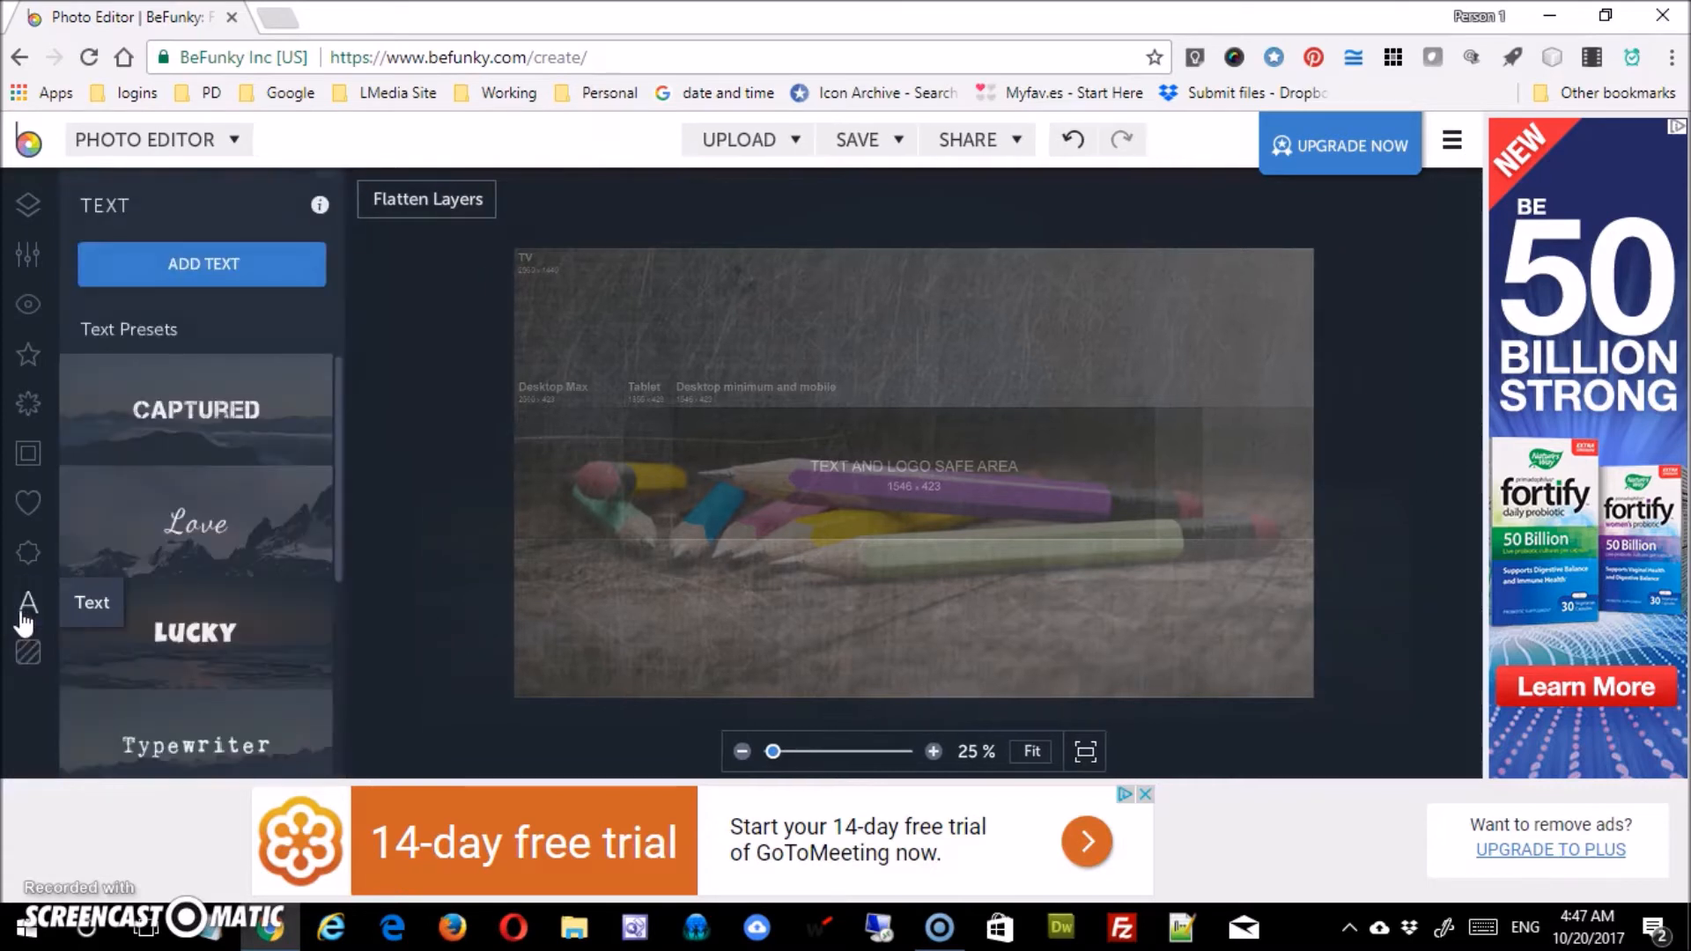
left_click_drag(340, 510, 347, 449)
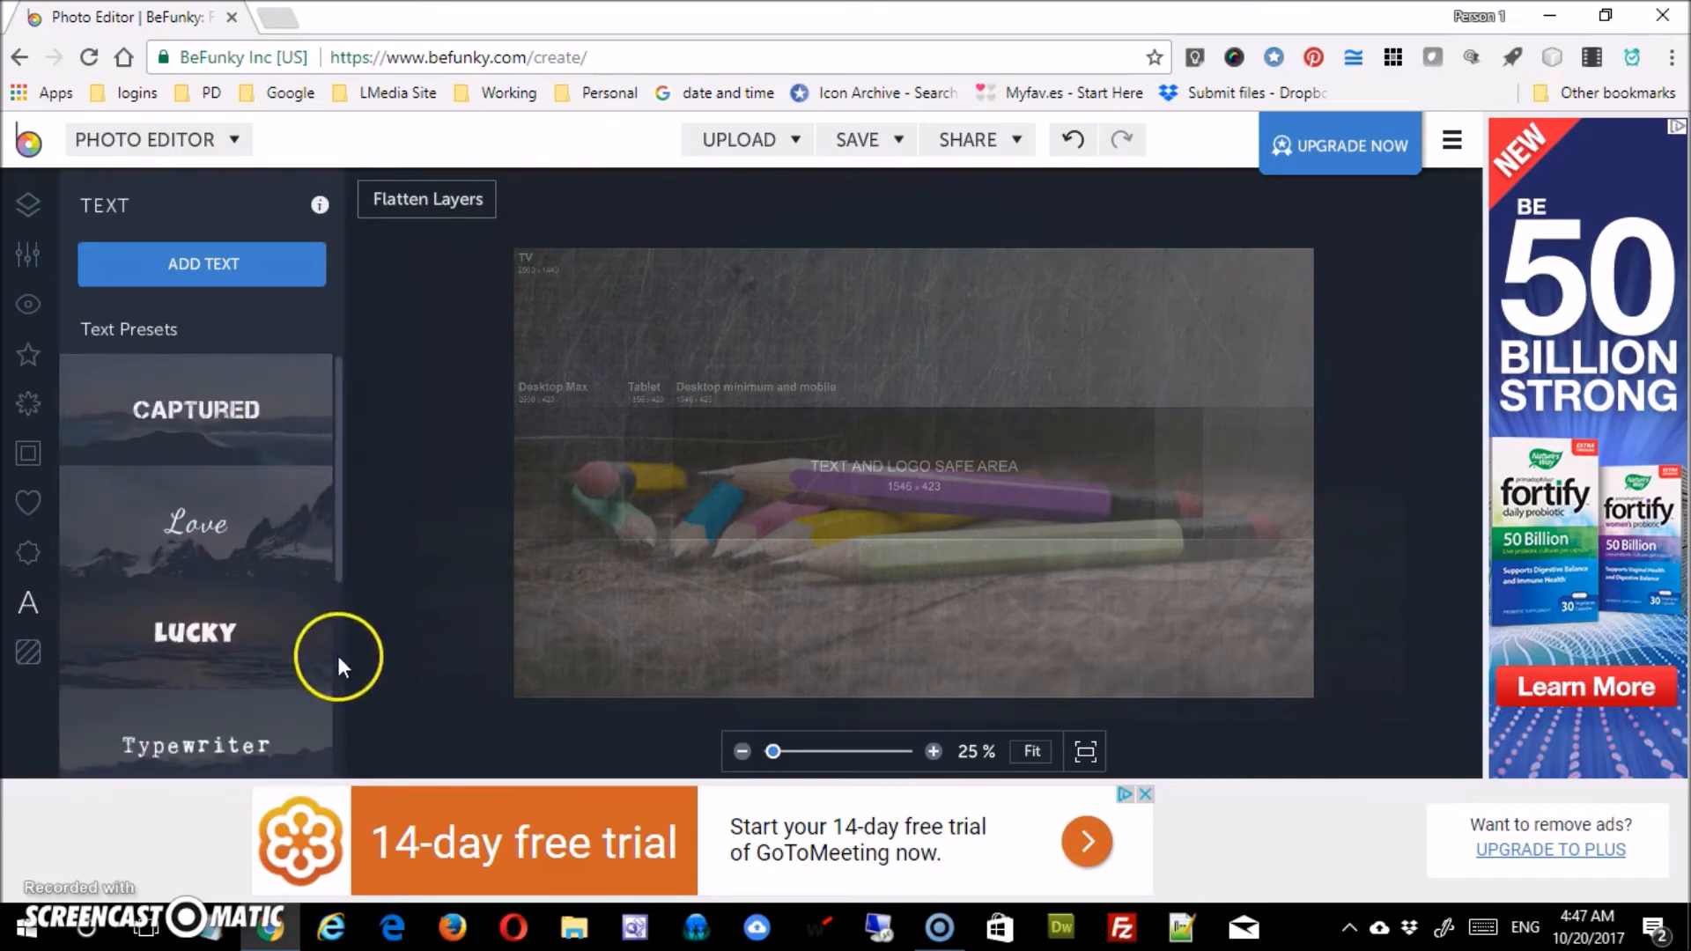
left_click_drag(342, 588, 328, 446)
left_click(222, 418)
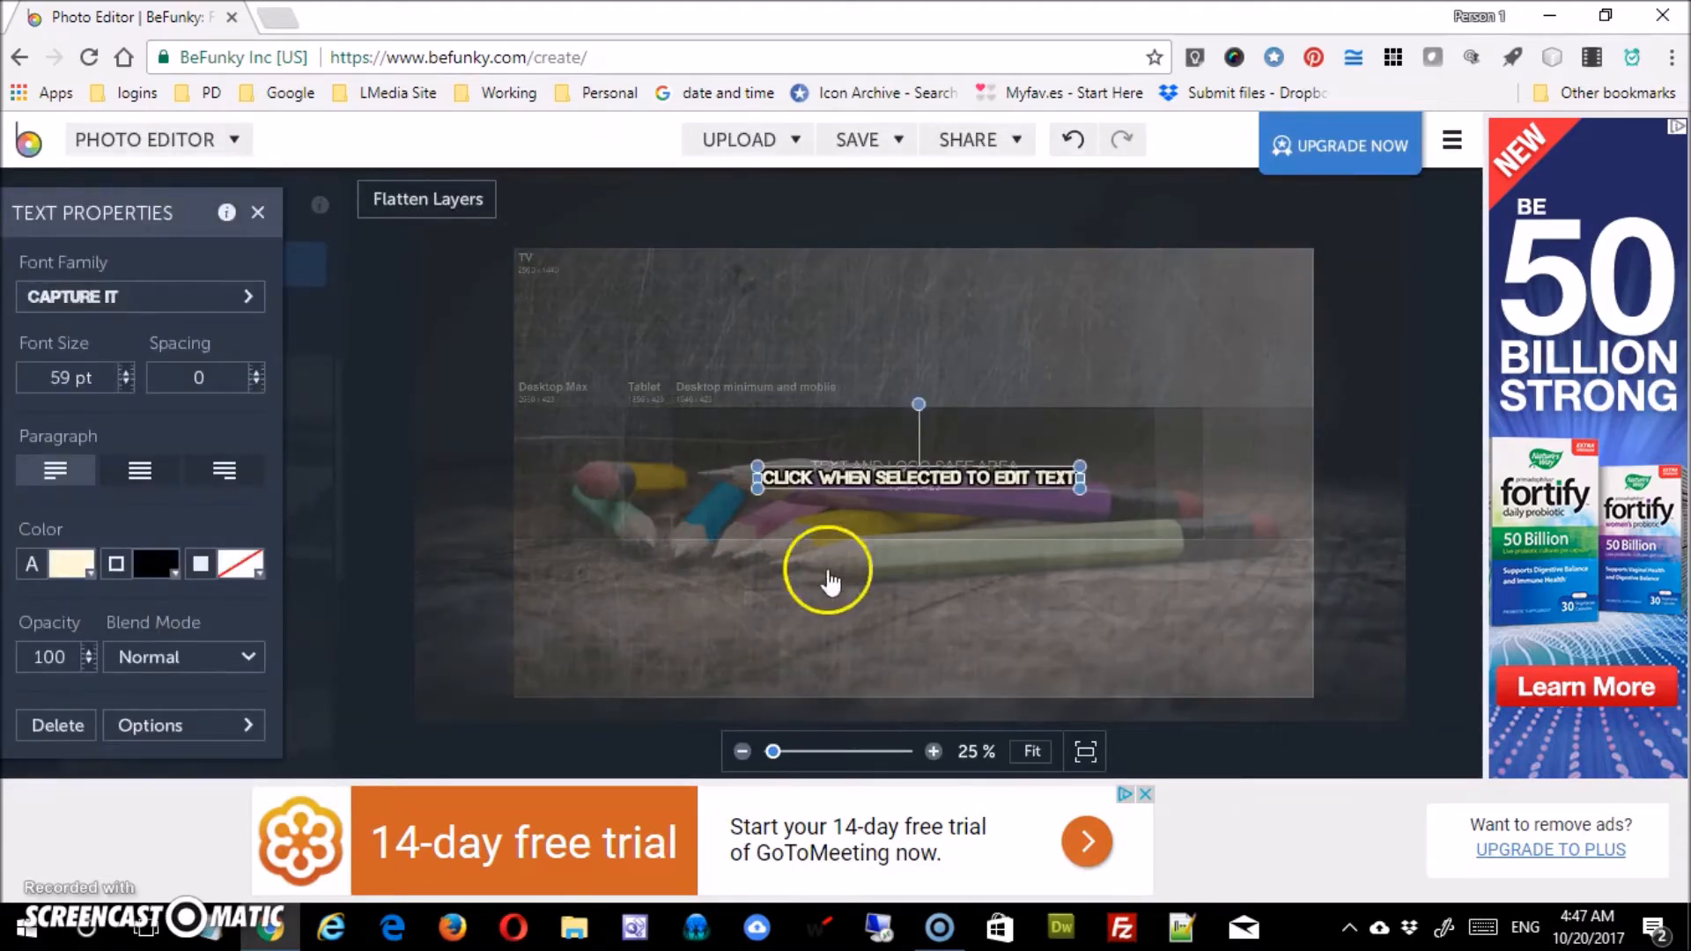
left_click(927, 487)
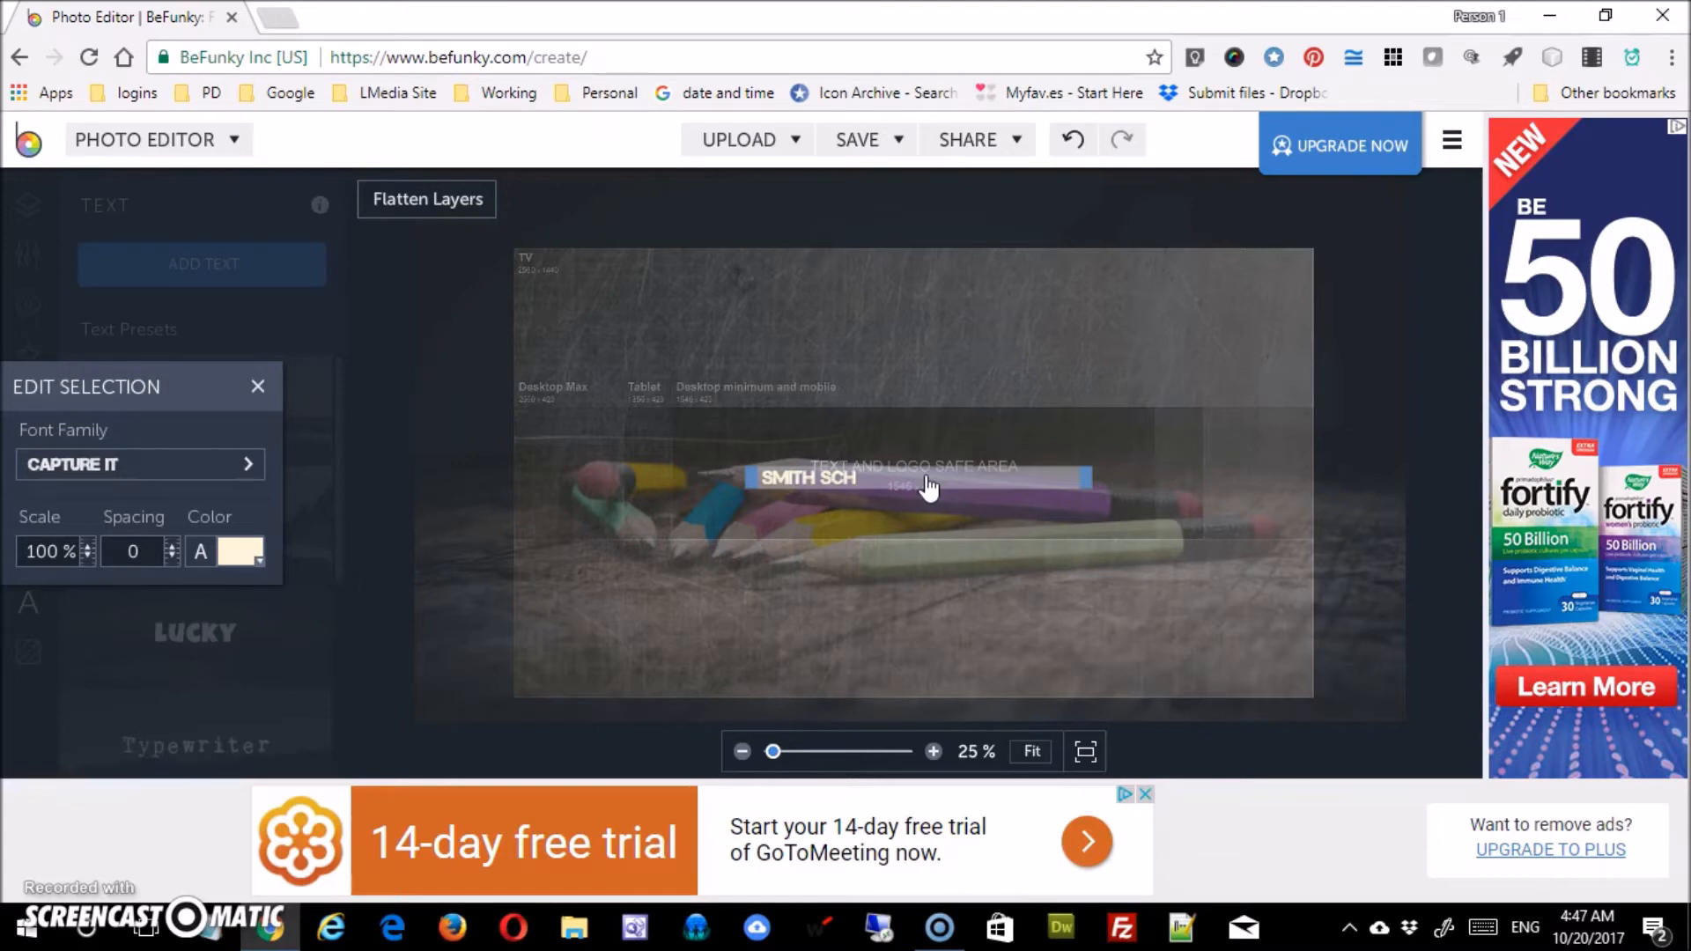
left_click(972, 579)
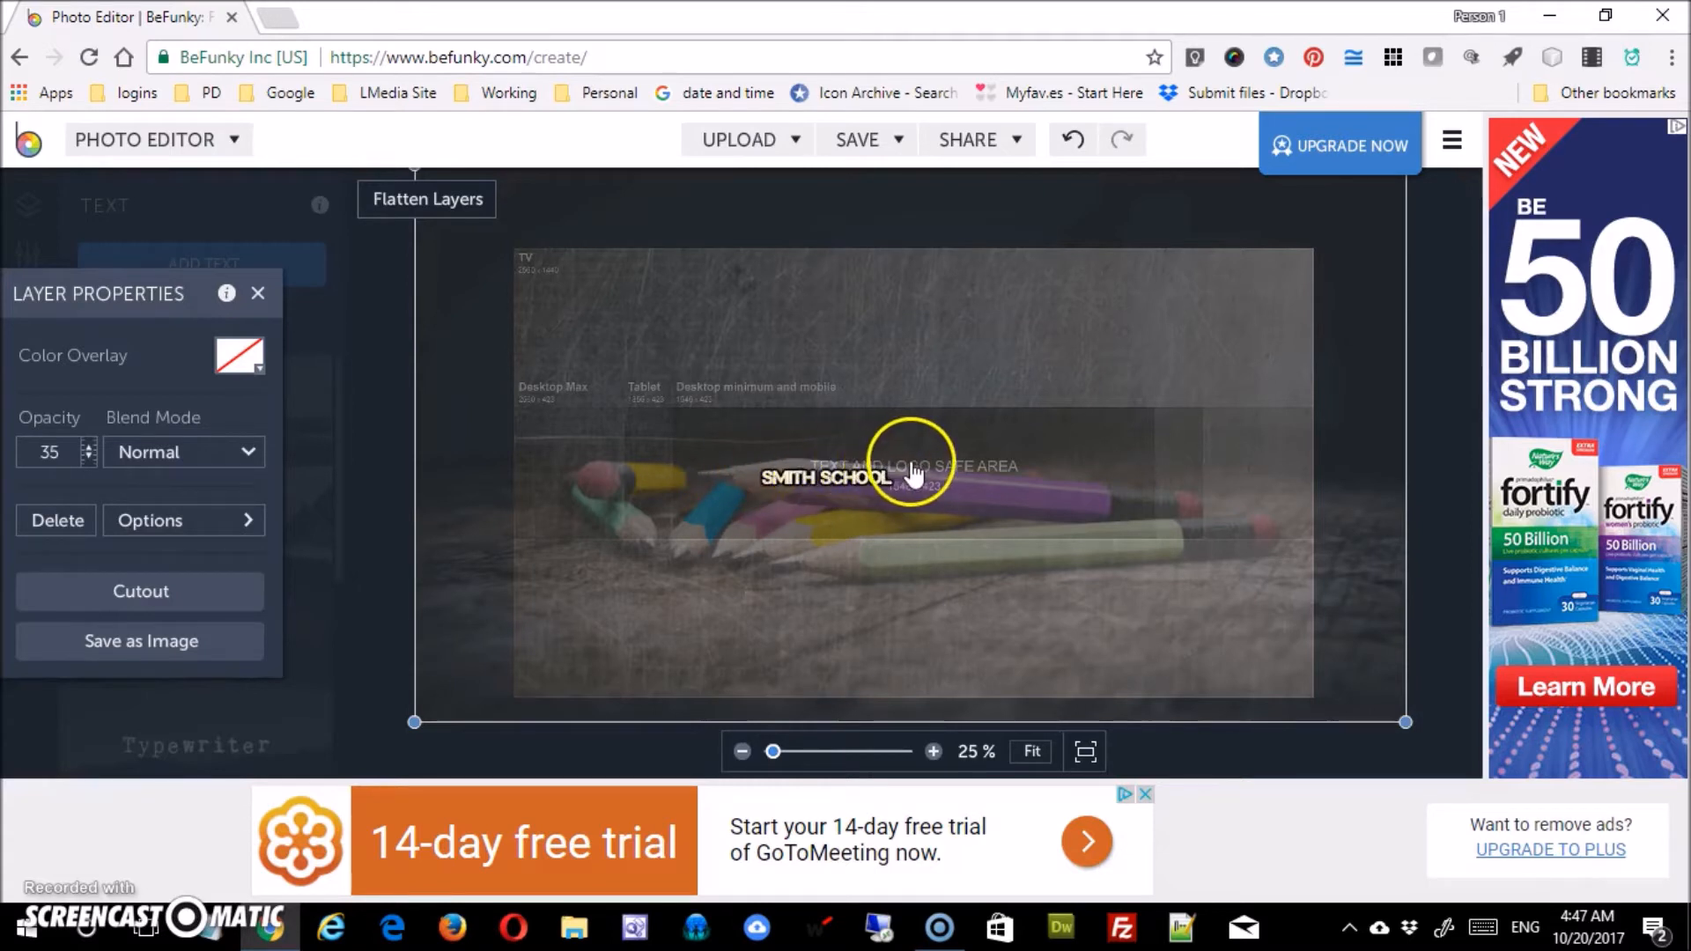
left_click(833, 487)
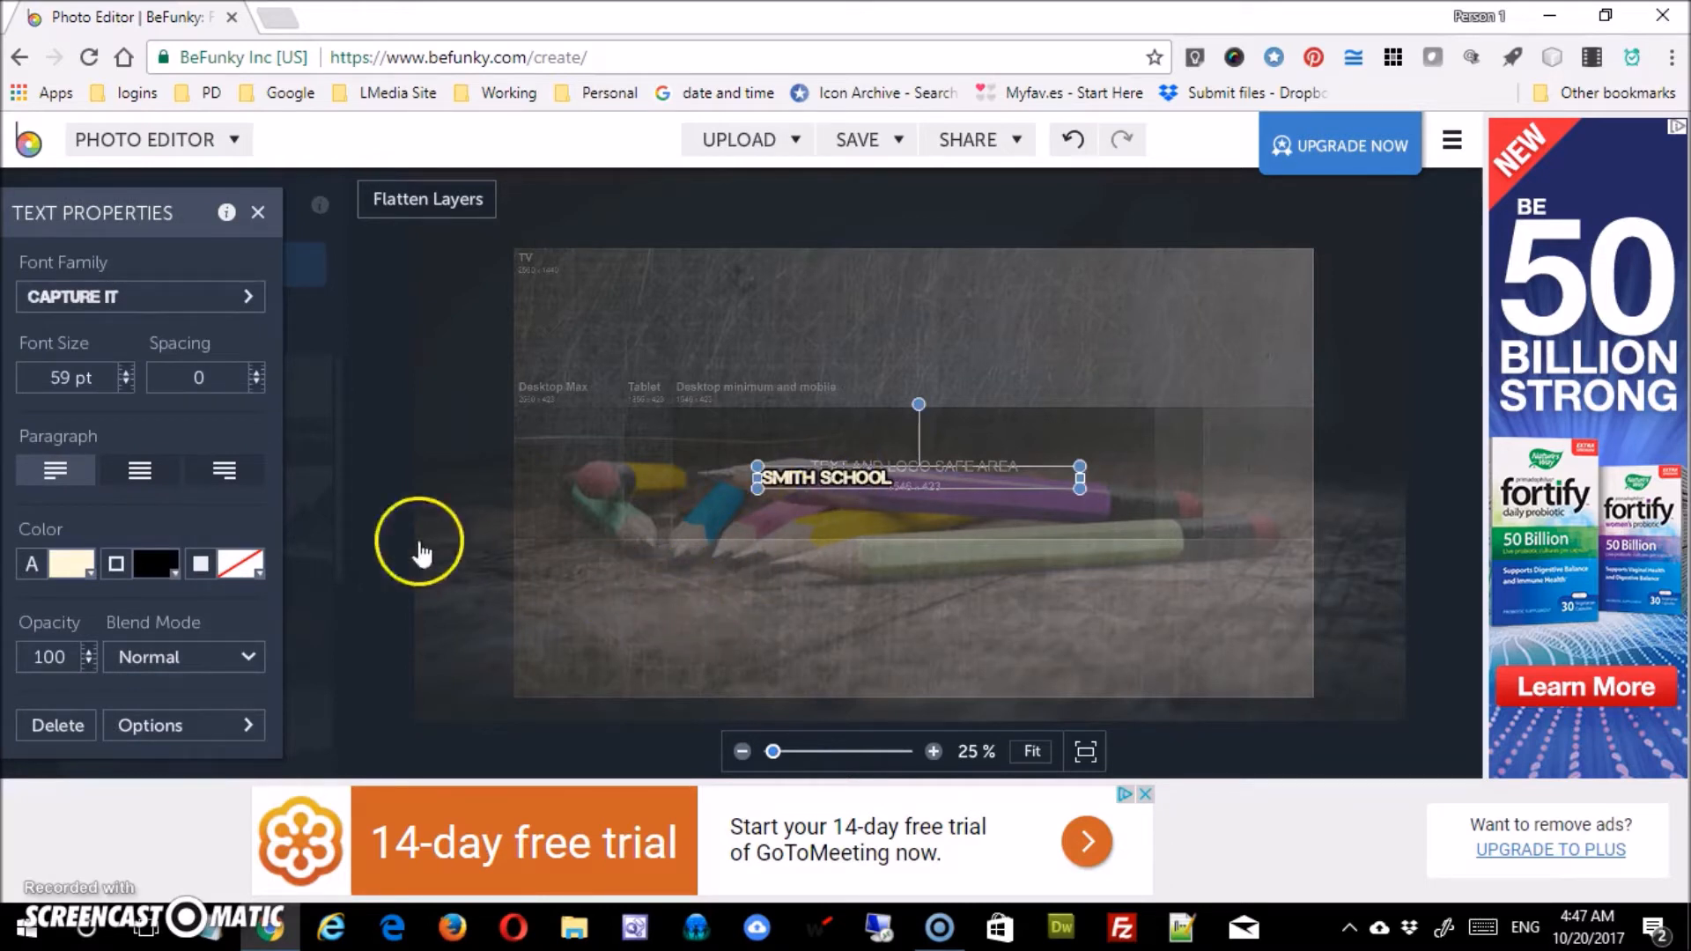
Try the Abril Fatface font on the Smith School text, and return it to Capture It
left_click(249, 297)
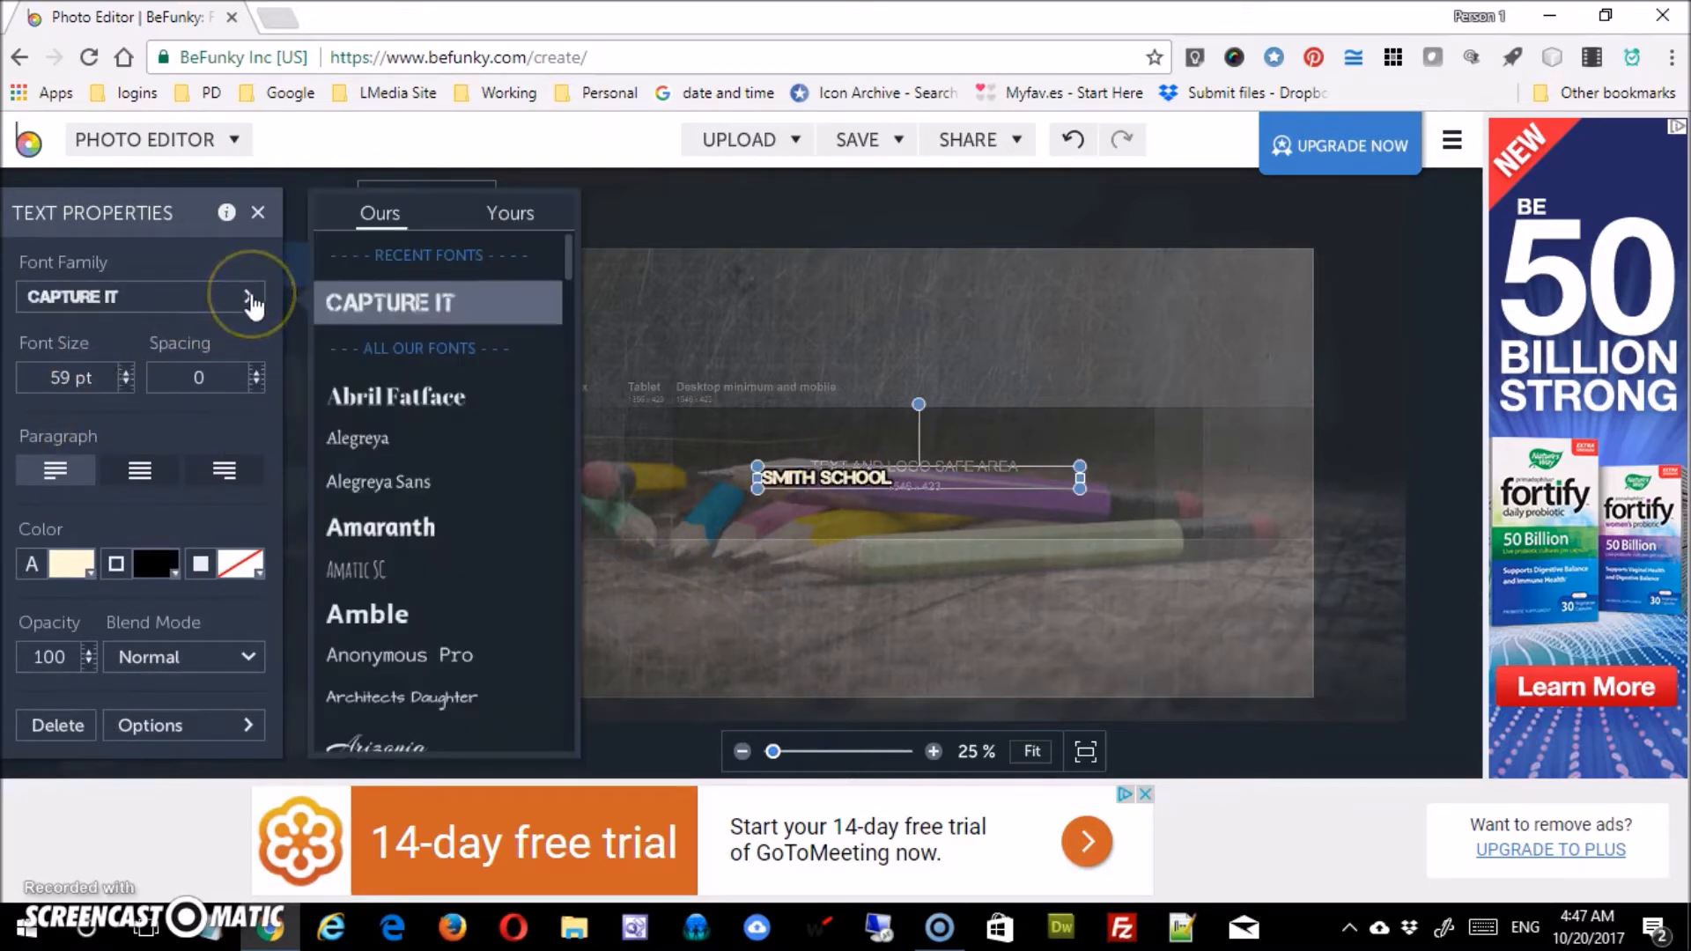
left_click(412, 384)
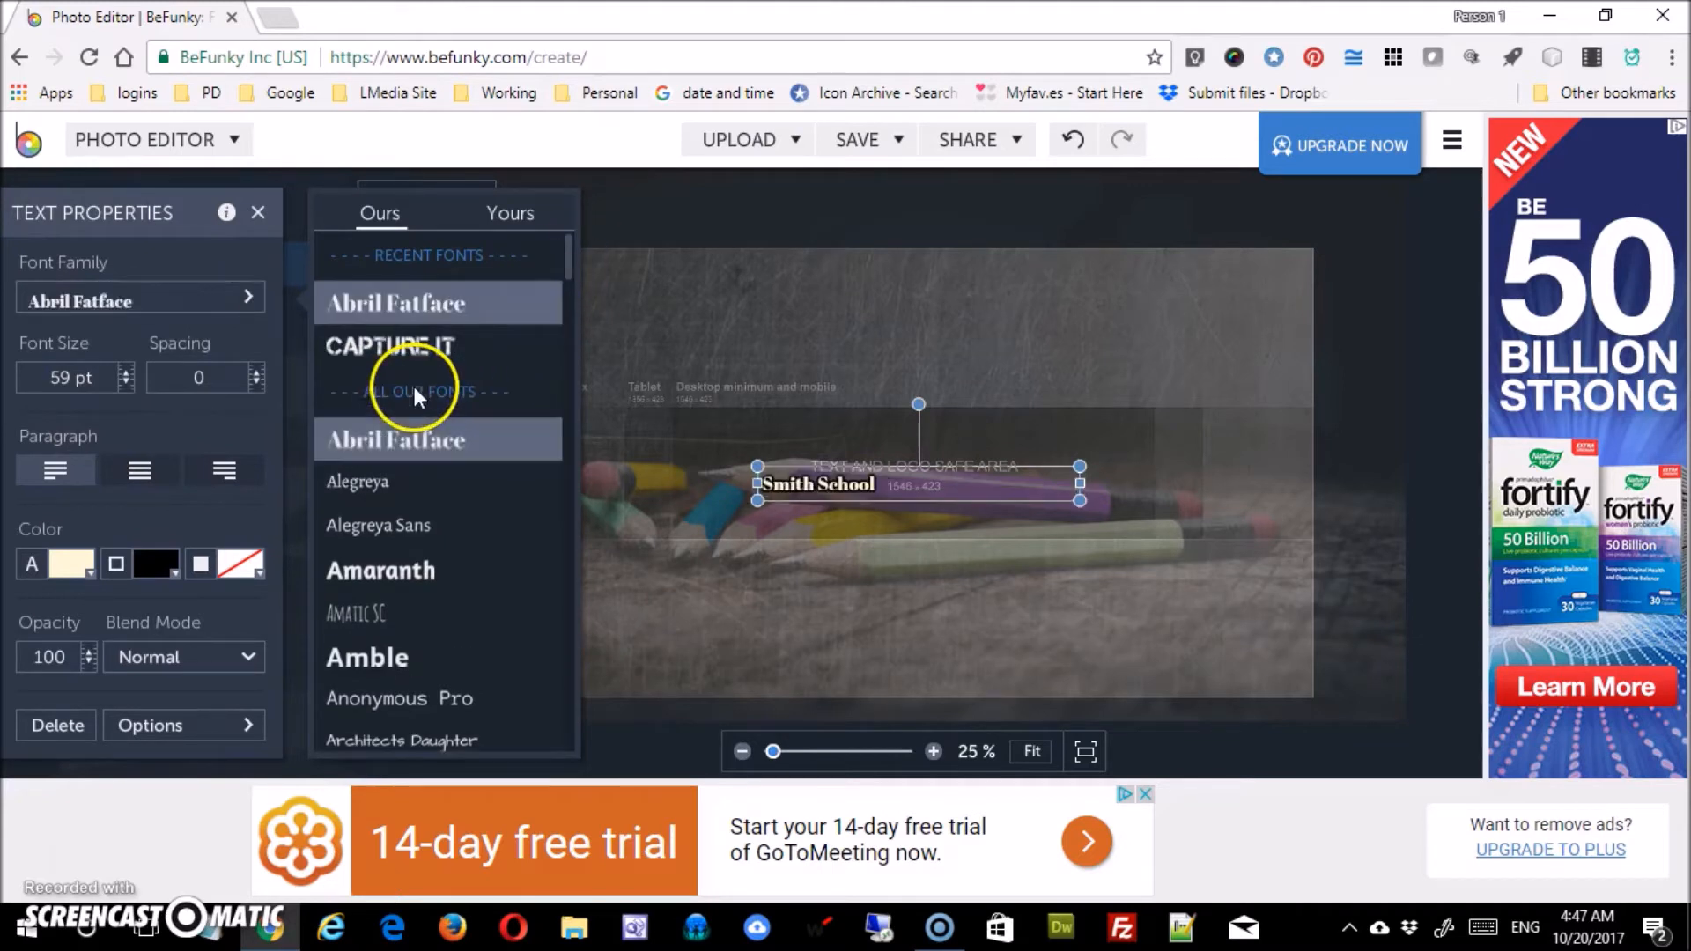
left_click(472, 357)
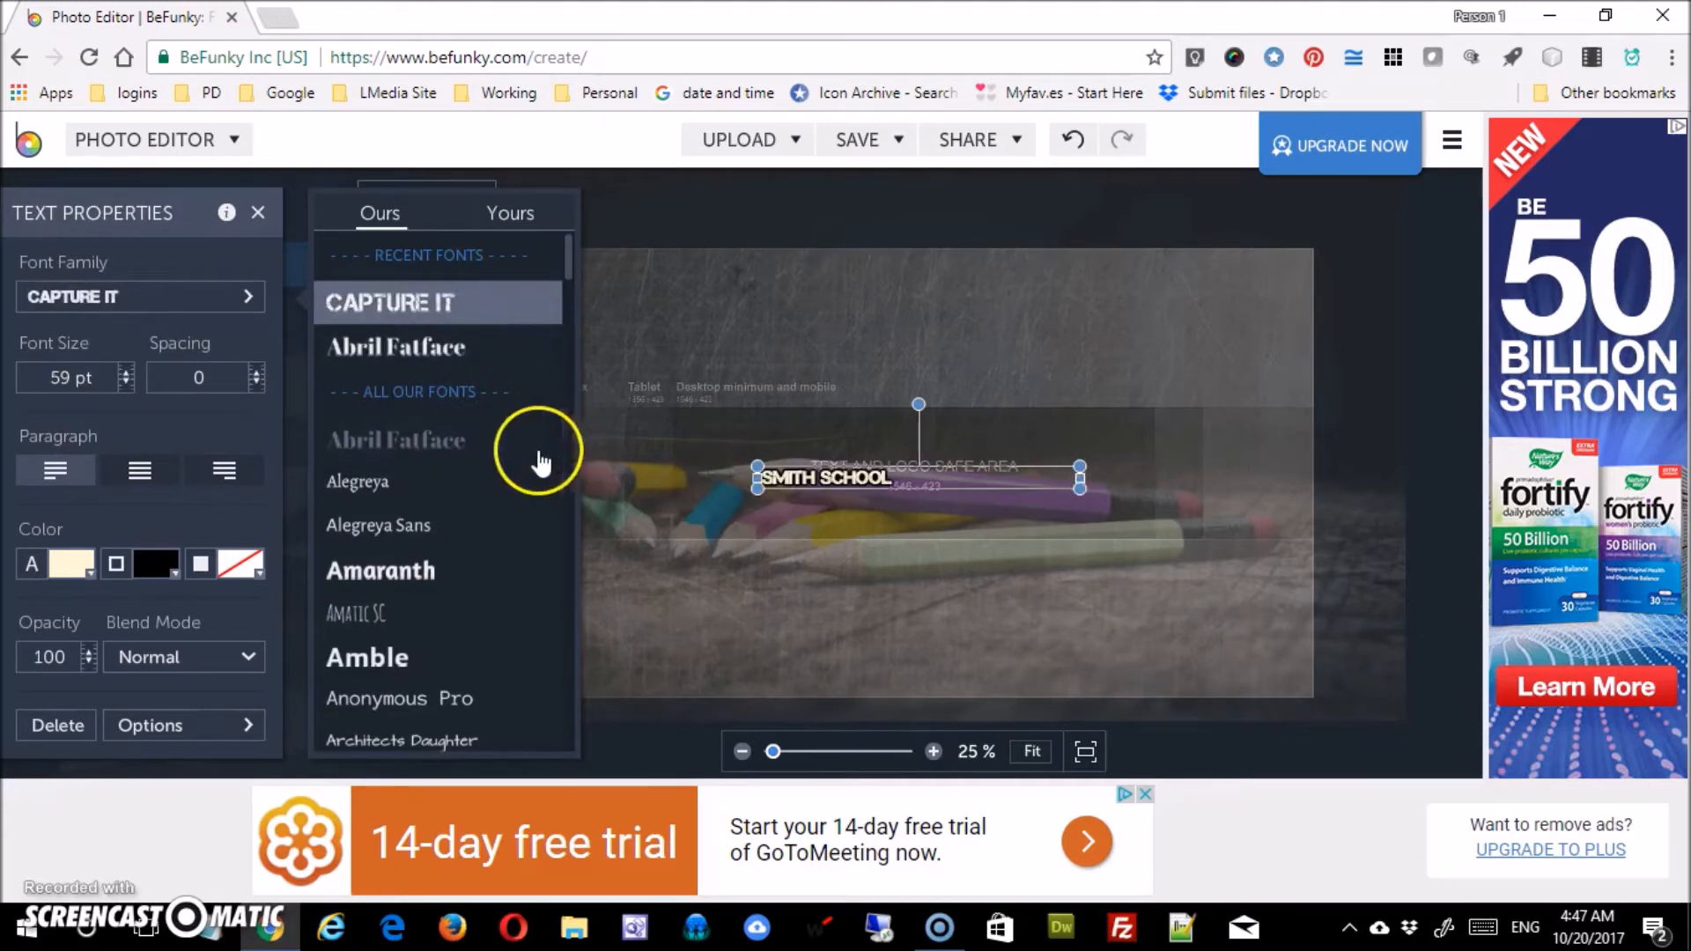
Set the font size of the Smith School text to 80 pt
double_click(65, 380)
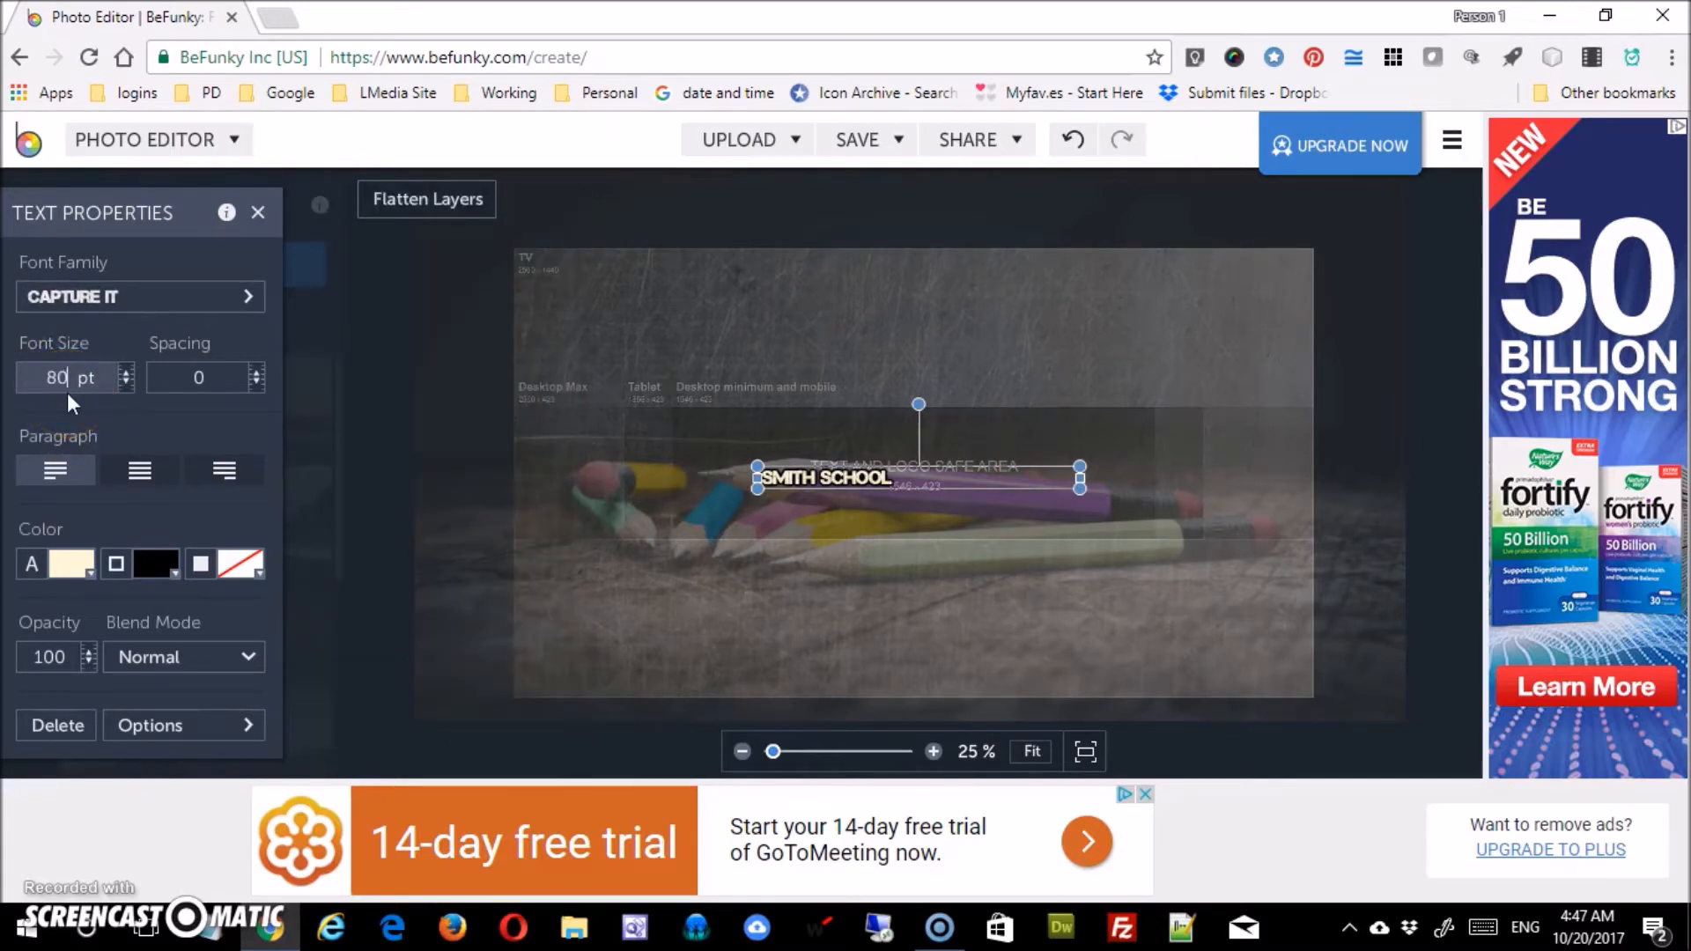
type("80")
key("Return")
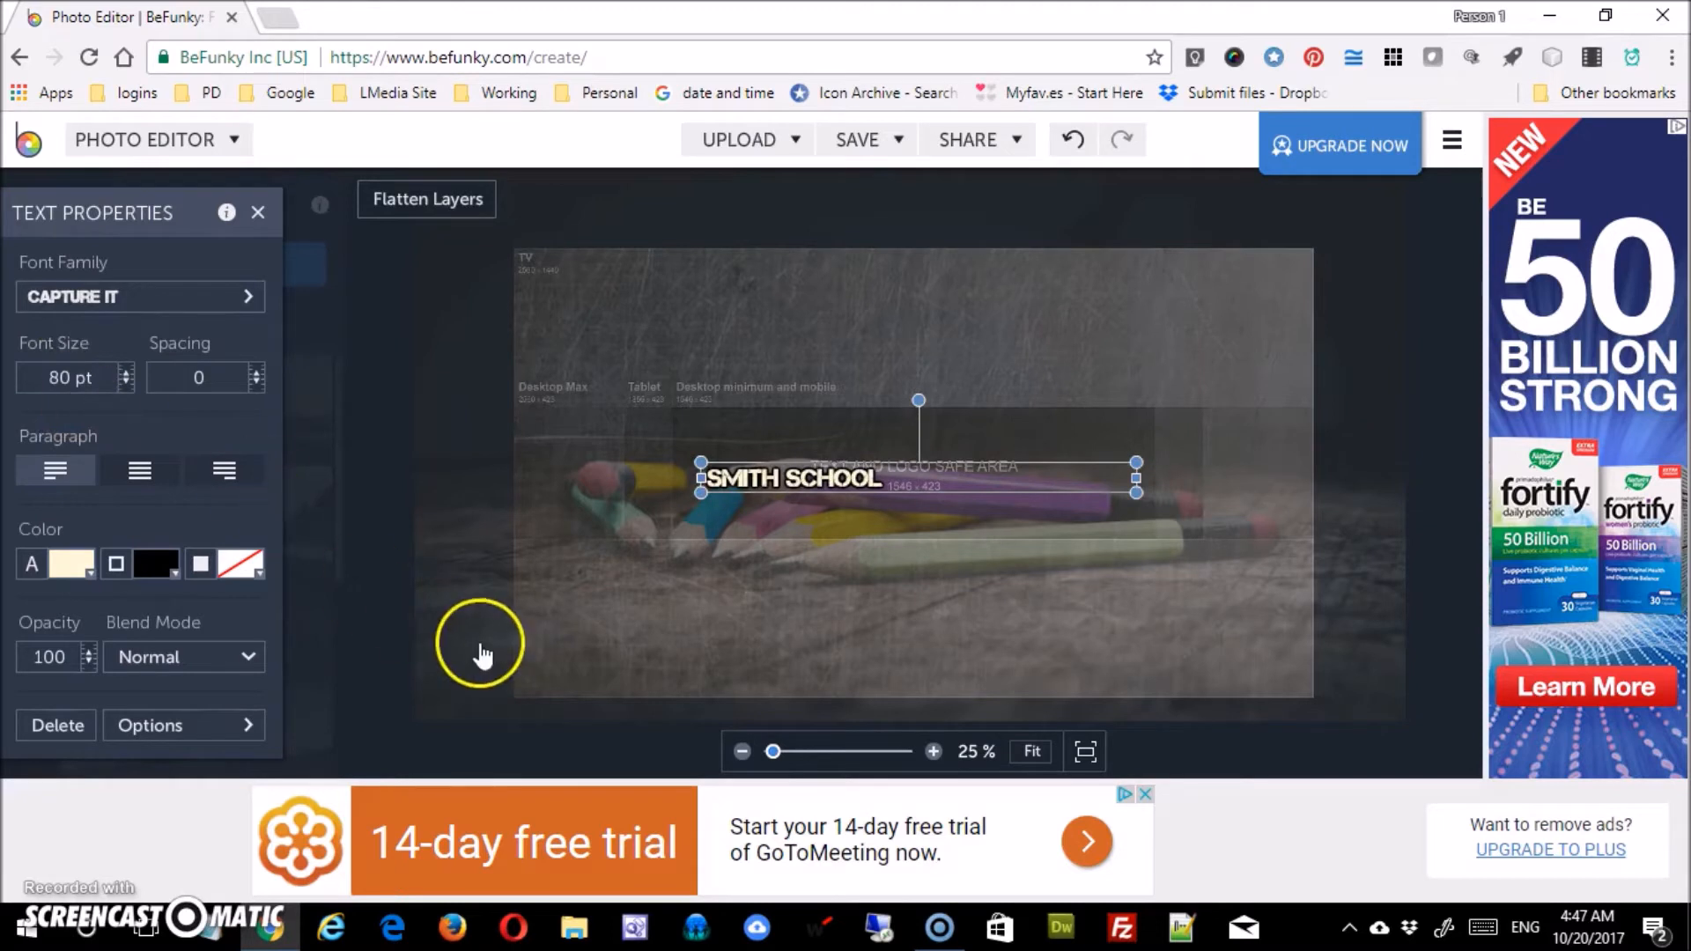
Try letter spacings between 3 and 6 on the Smith School text, and set the spacing to 4
left_click(255, 373)
left_click(255, 373)
left_click(255, 373)
left_click(255, 374)
left_click(255, 374)
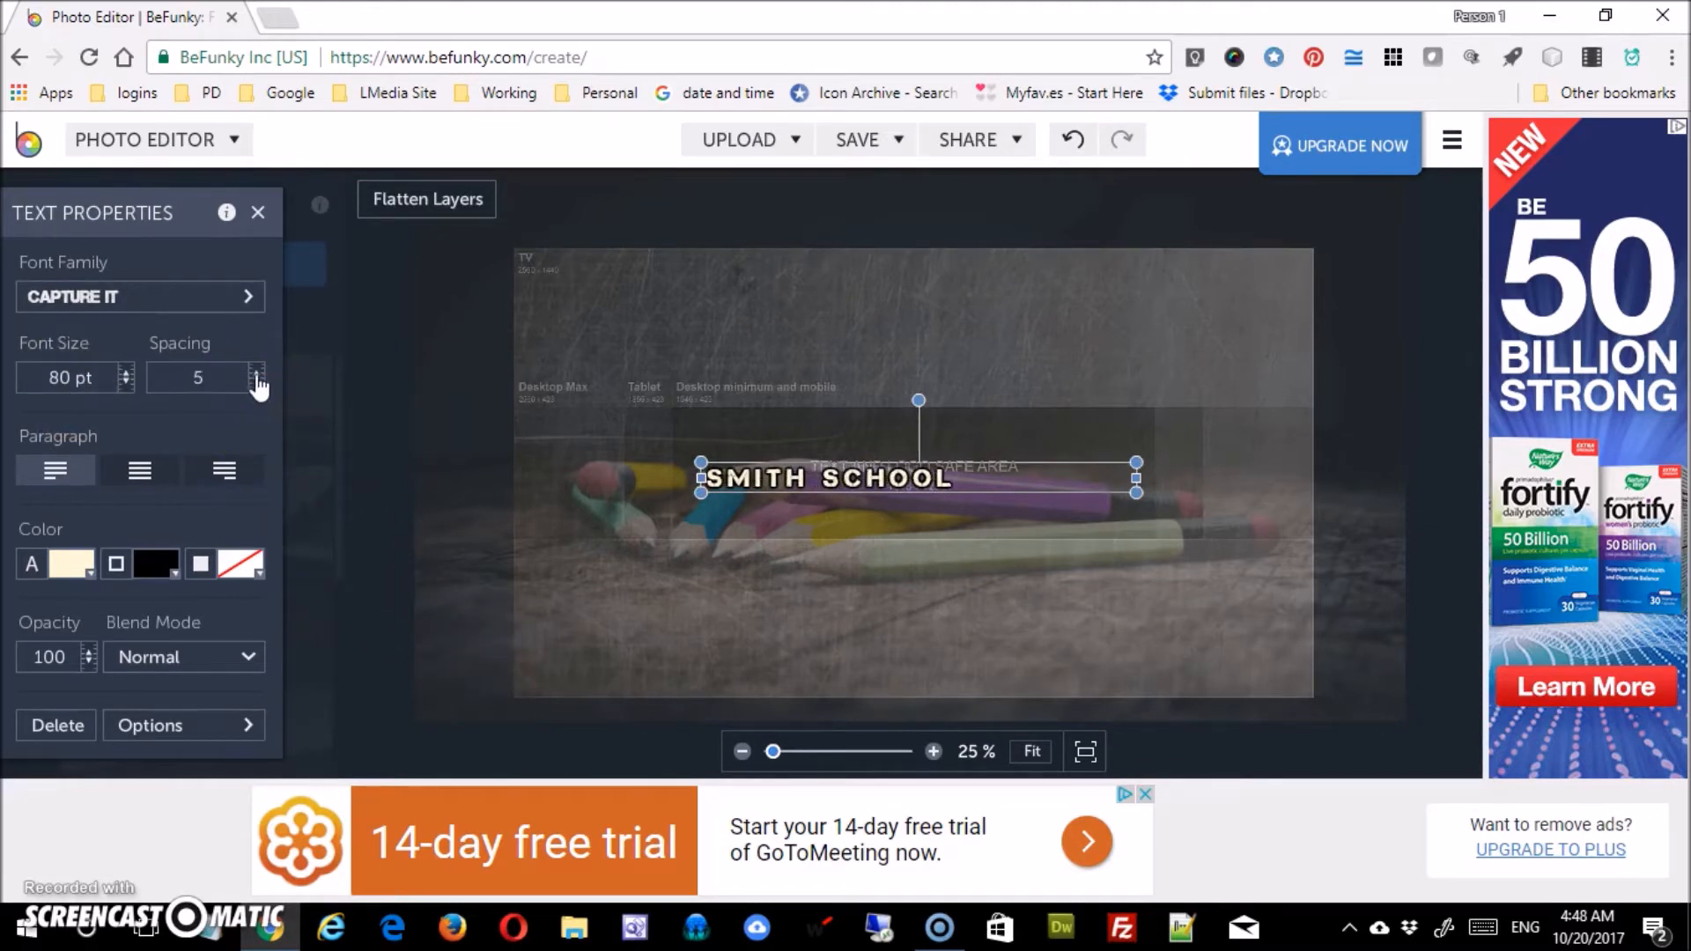
left_click(255, 374)
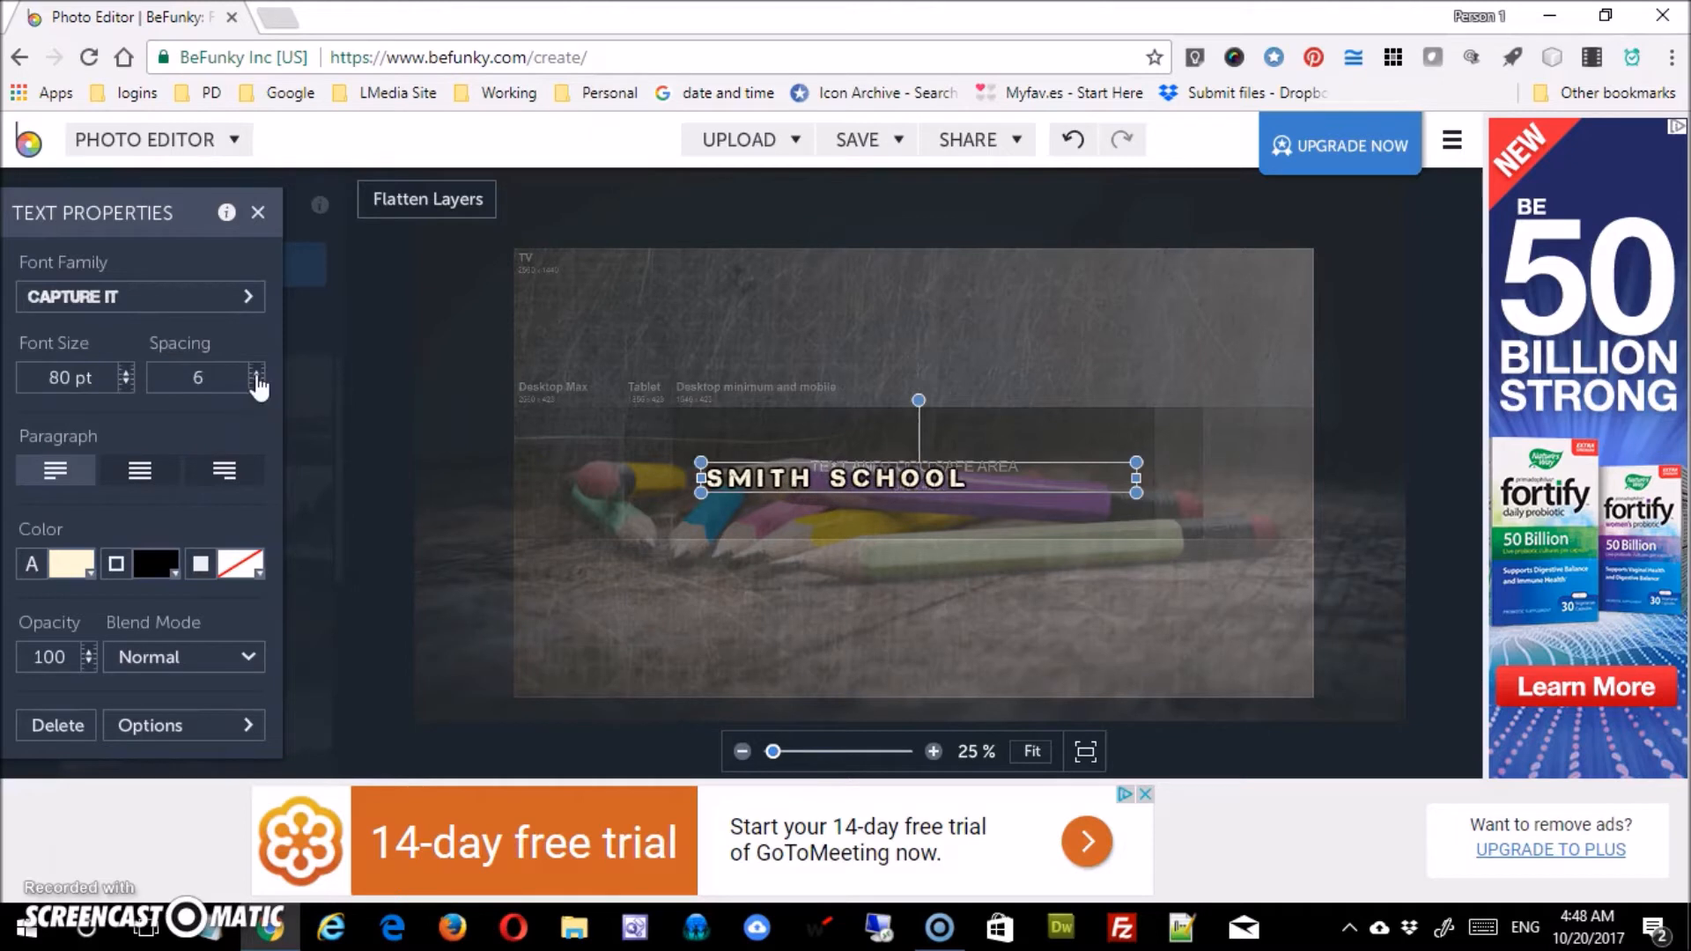
left_click(254, 384)
left_click(253, 384)
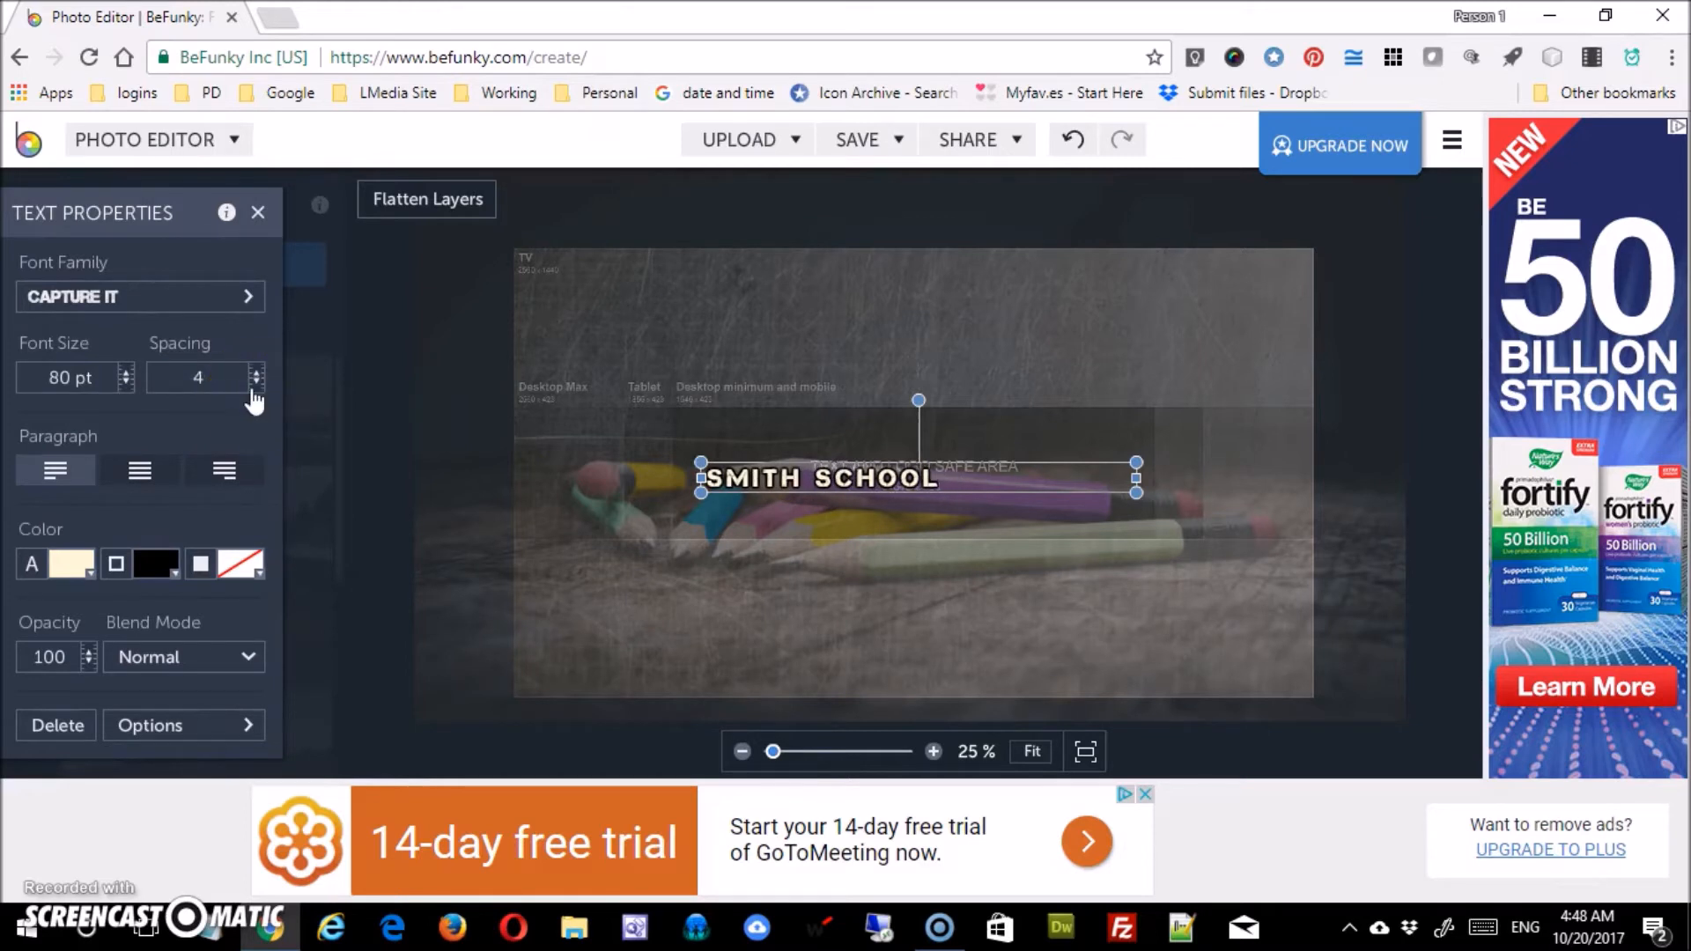
left_click(253, 384)
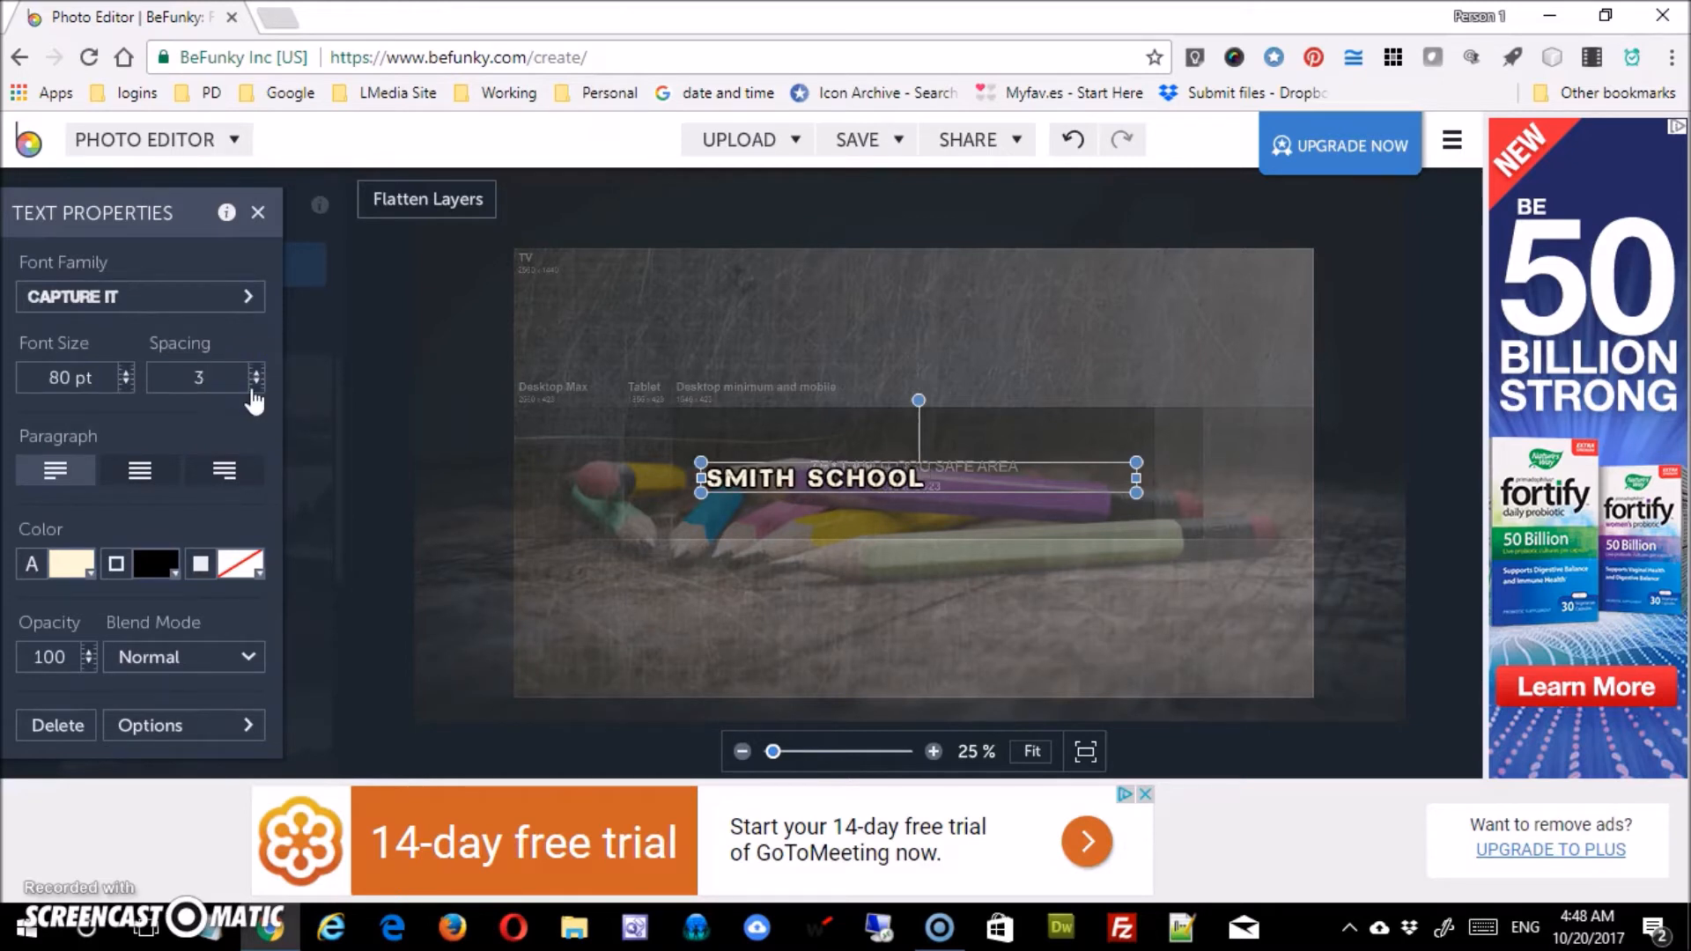
left_click(256, 374)
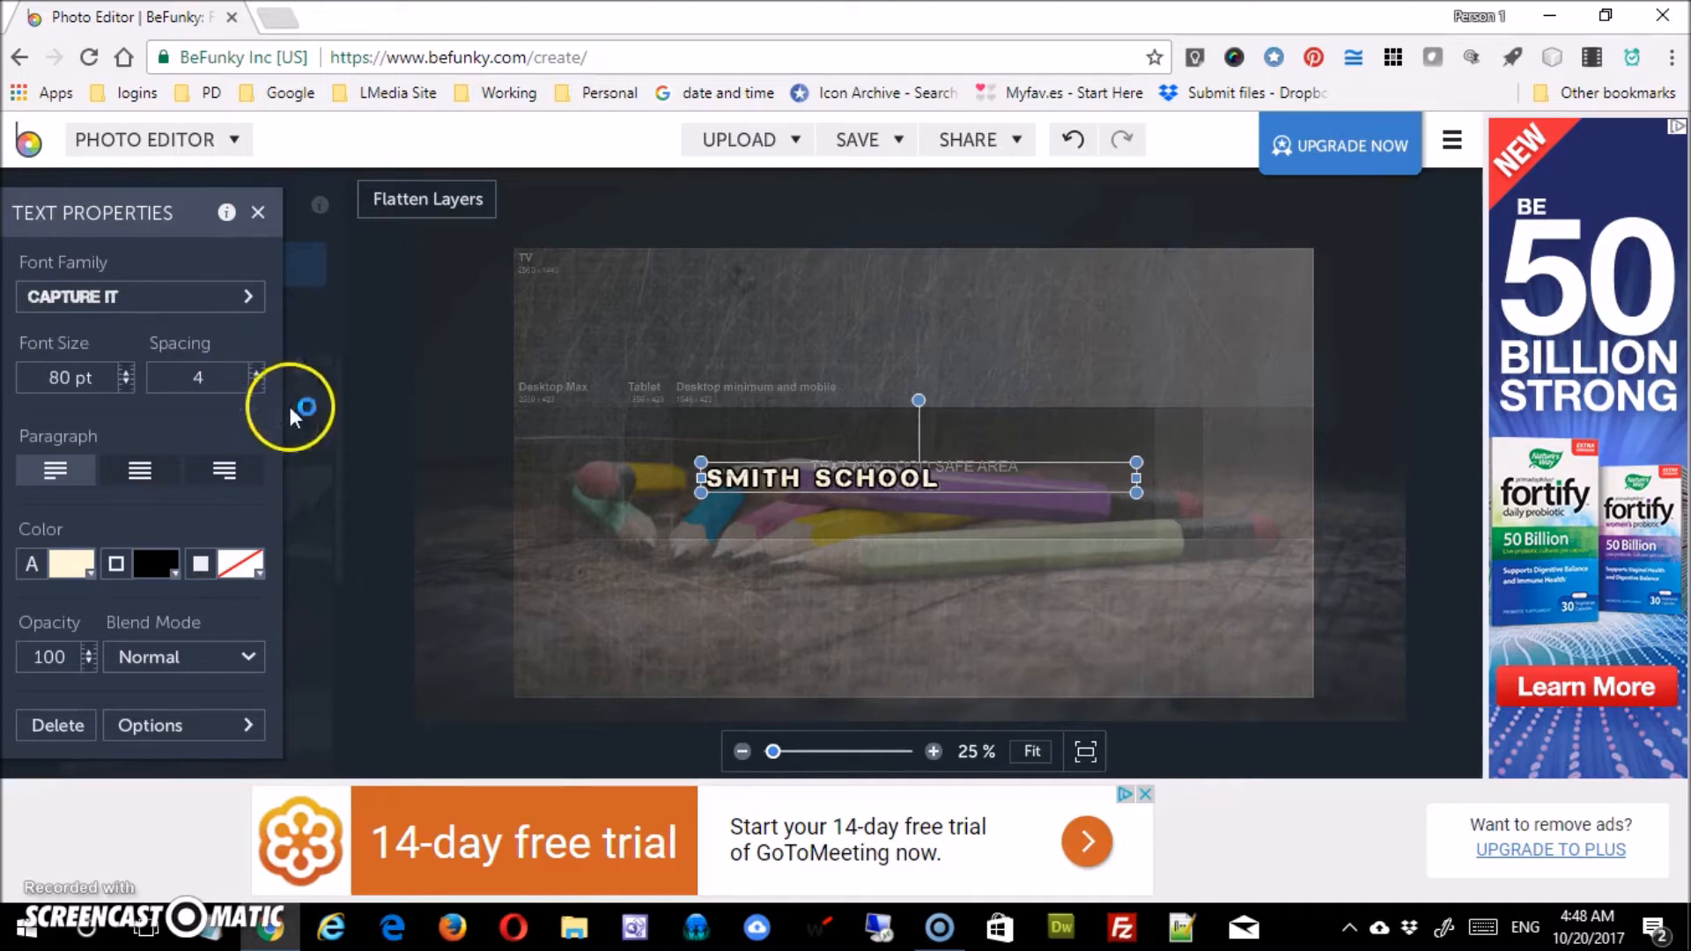
Move the Smith School text just above the safe area label, and widen its text box to span the safe area
left_click_drag(748, 480, 738, 450)
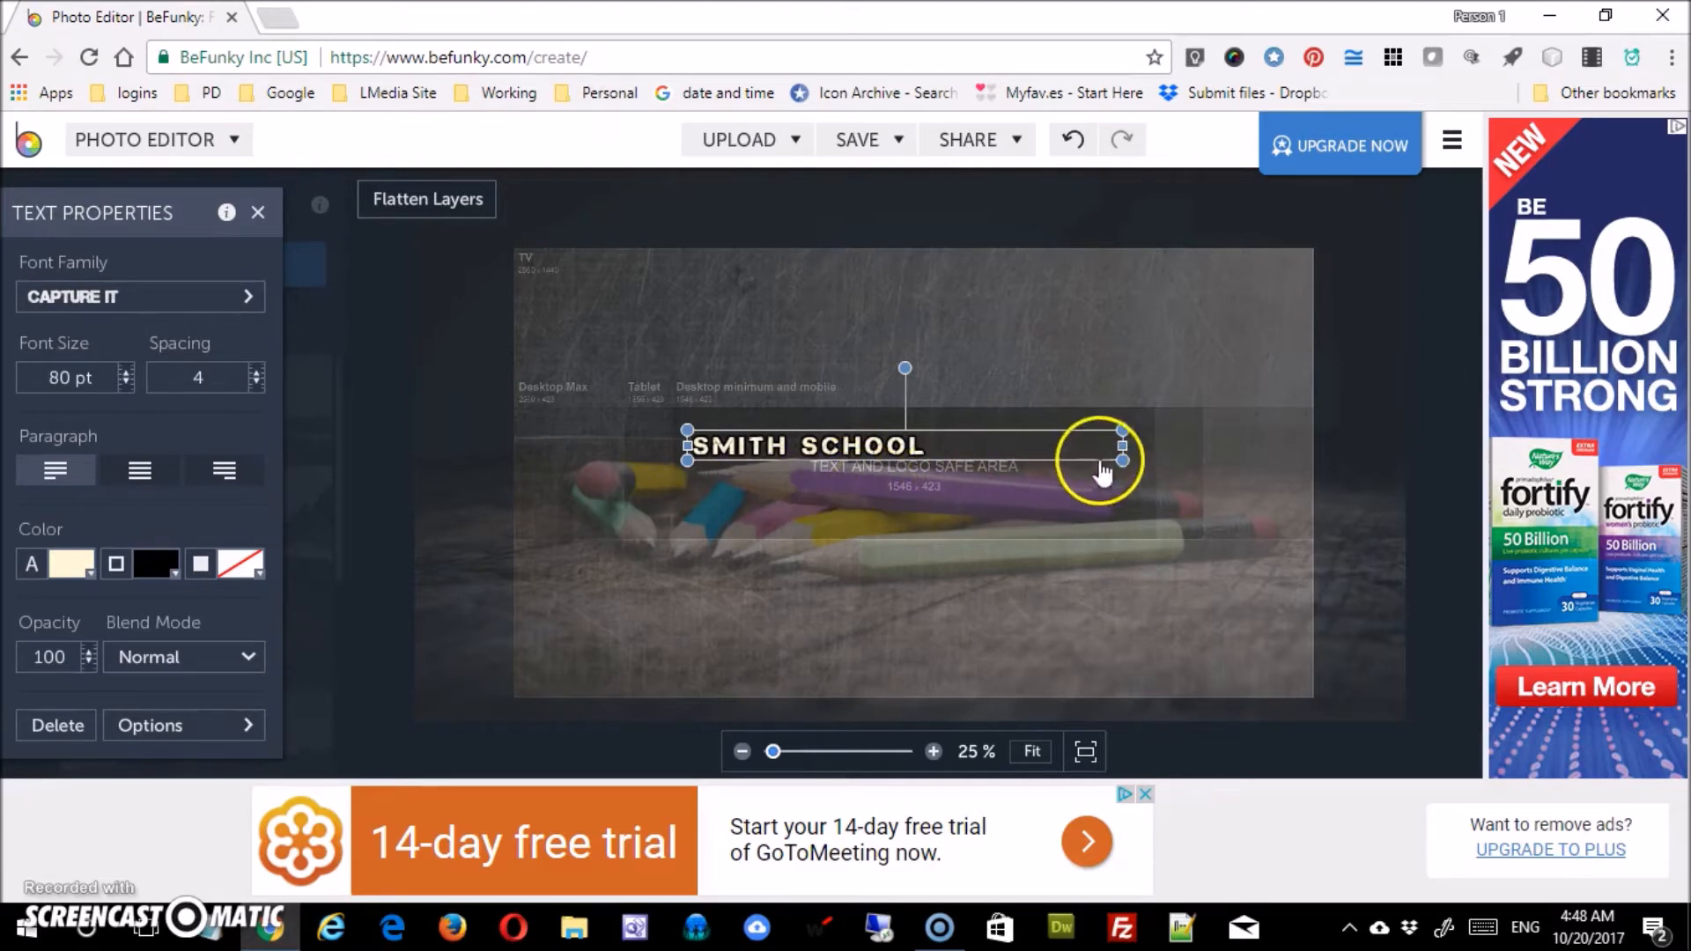
left_click_drag(1121, 445, 1152, 443)
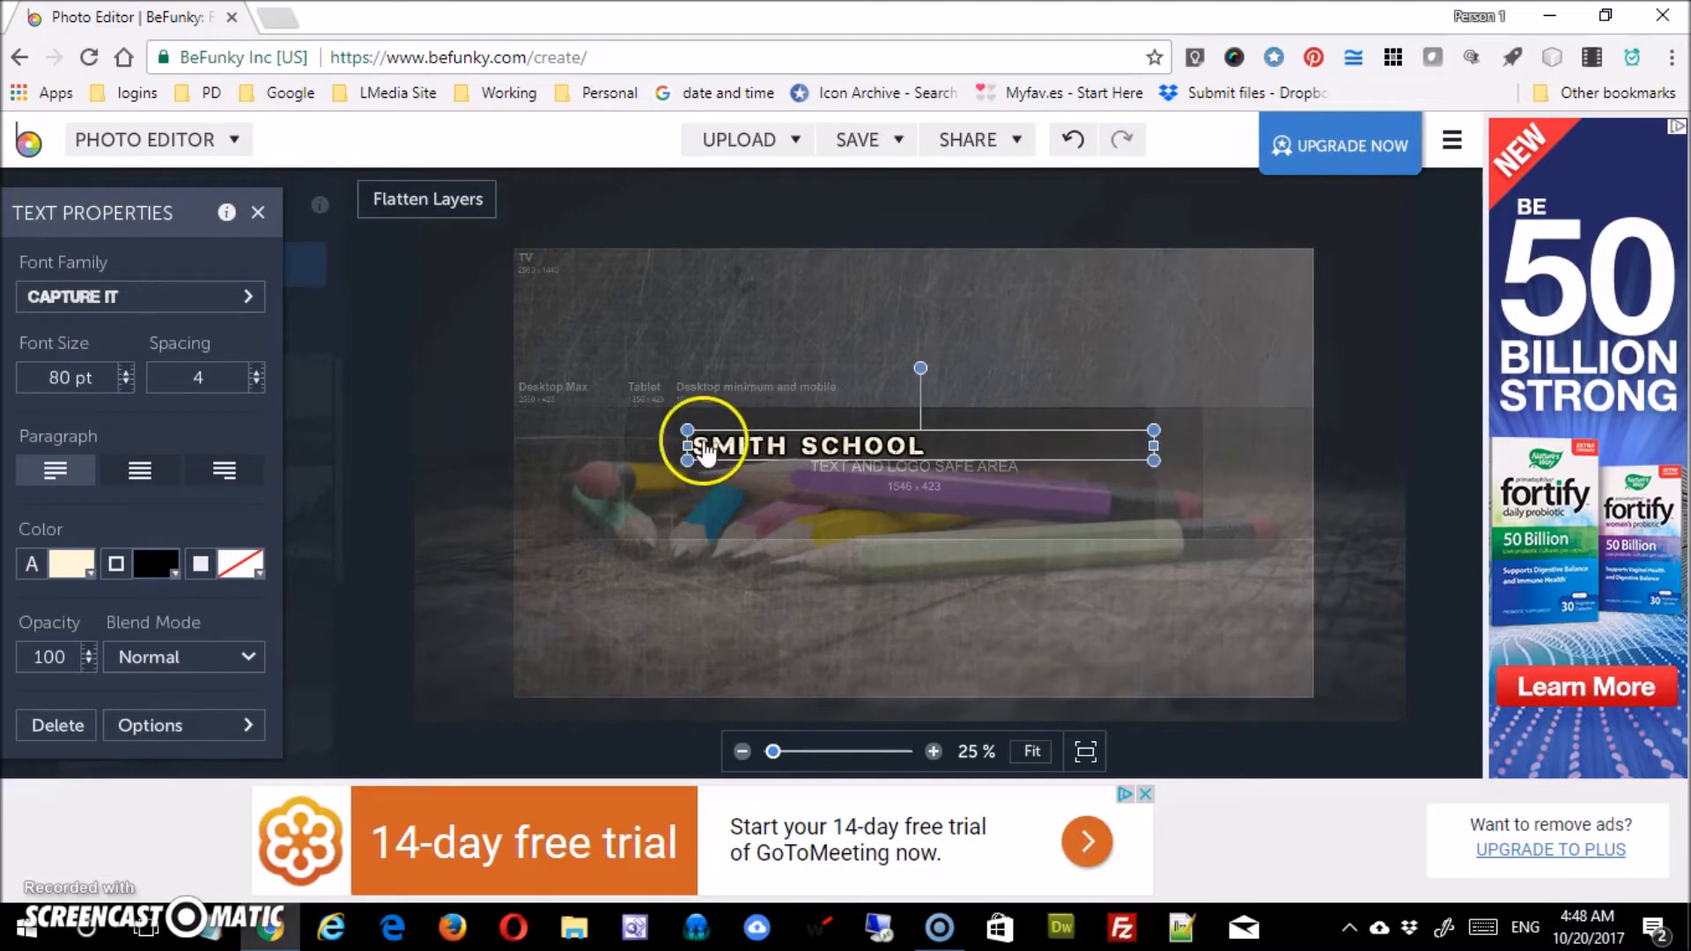
left_click_drag(687, 444, 673, 445)
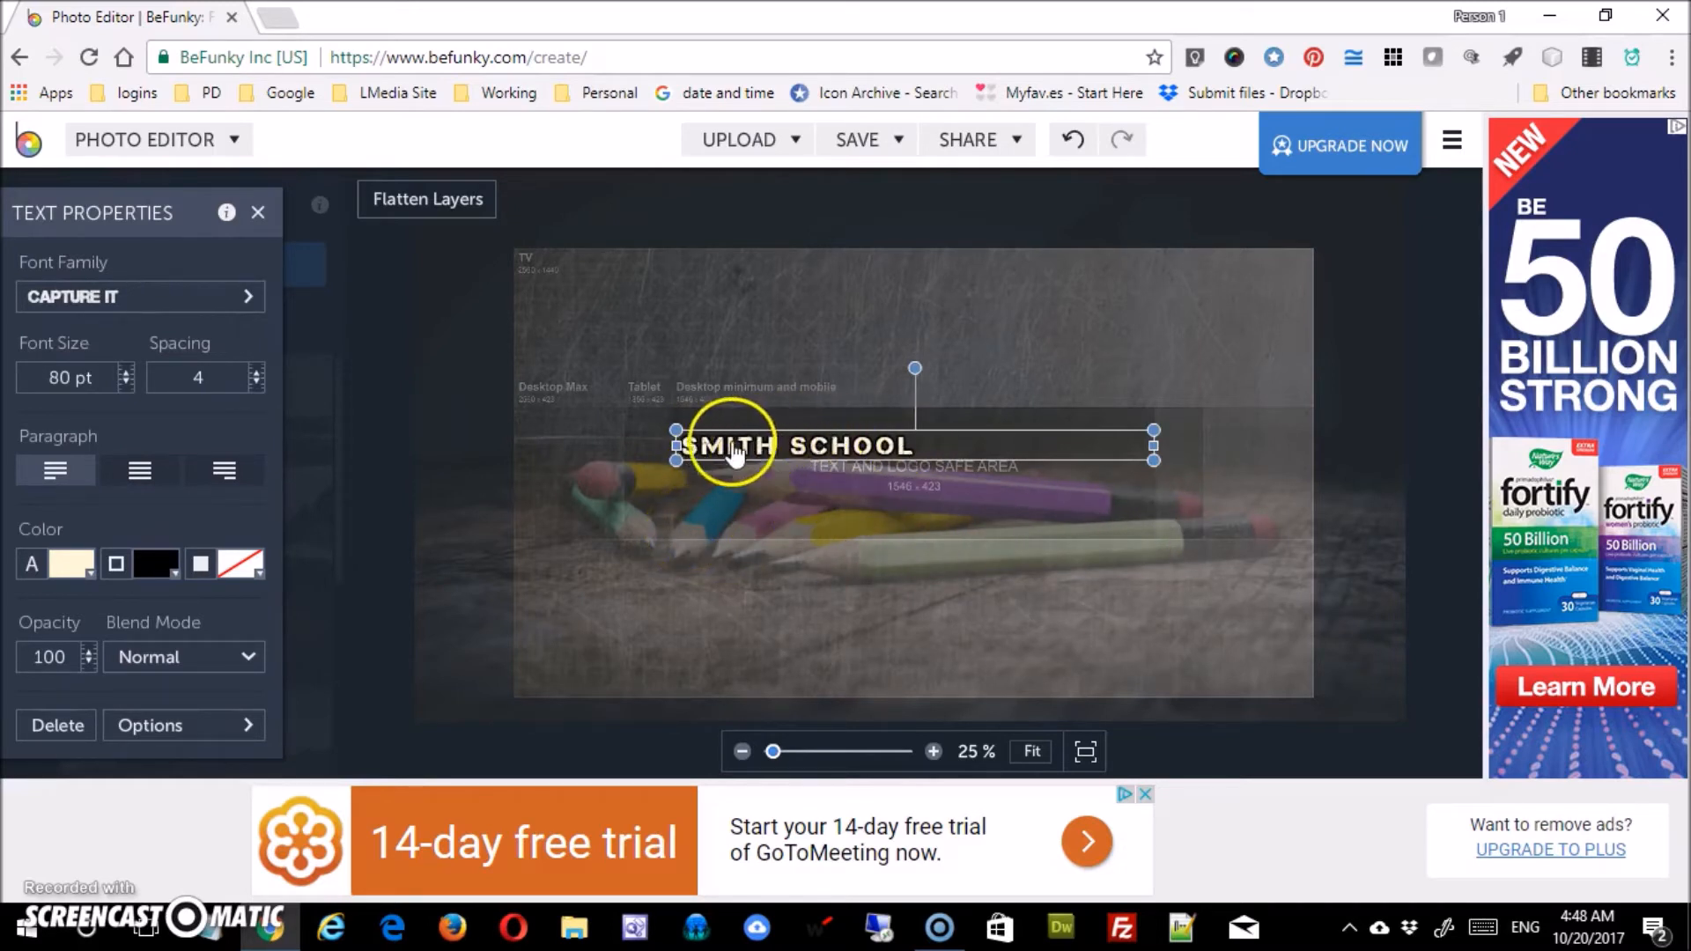
Try centred alignment on the text, return it to left alignment, and narrow the text box to fit closely around Smith School
left_click(158, 480)
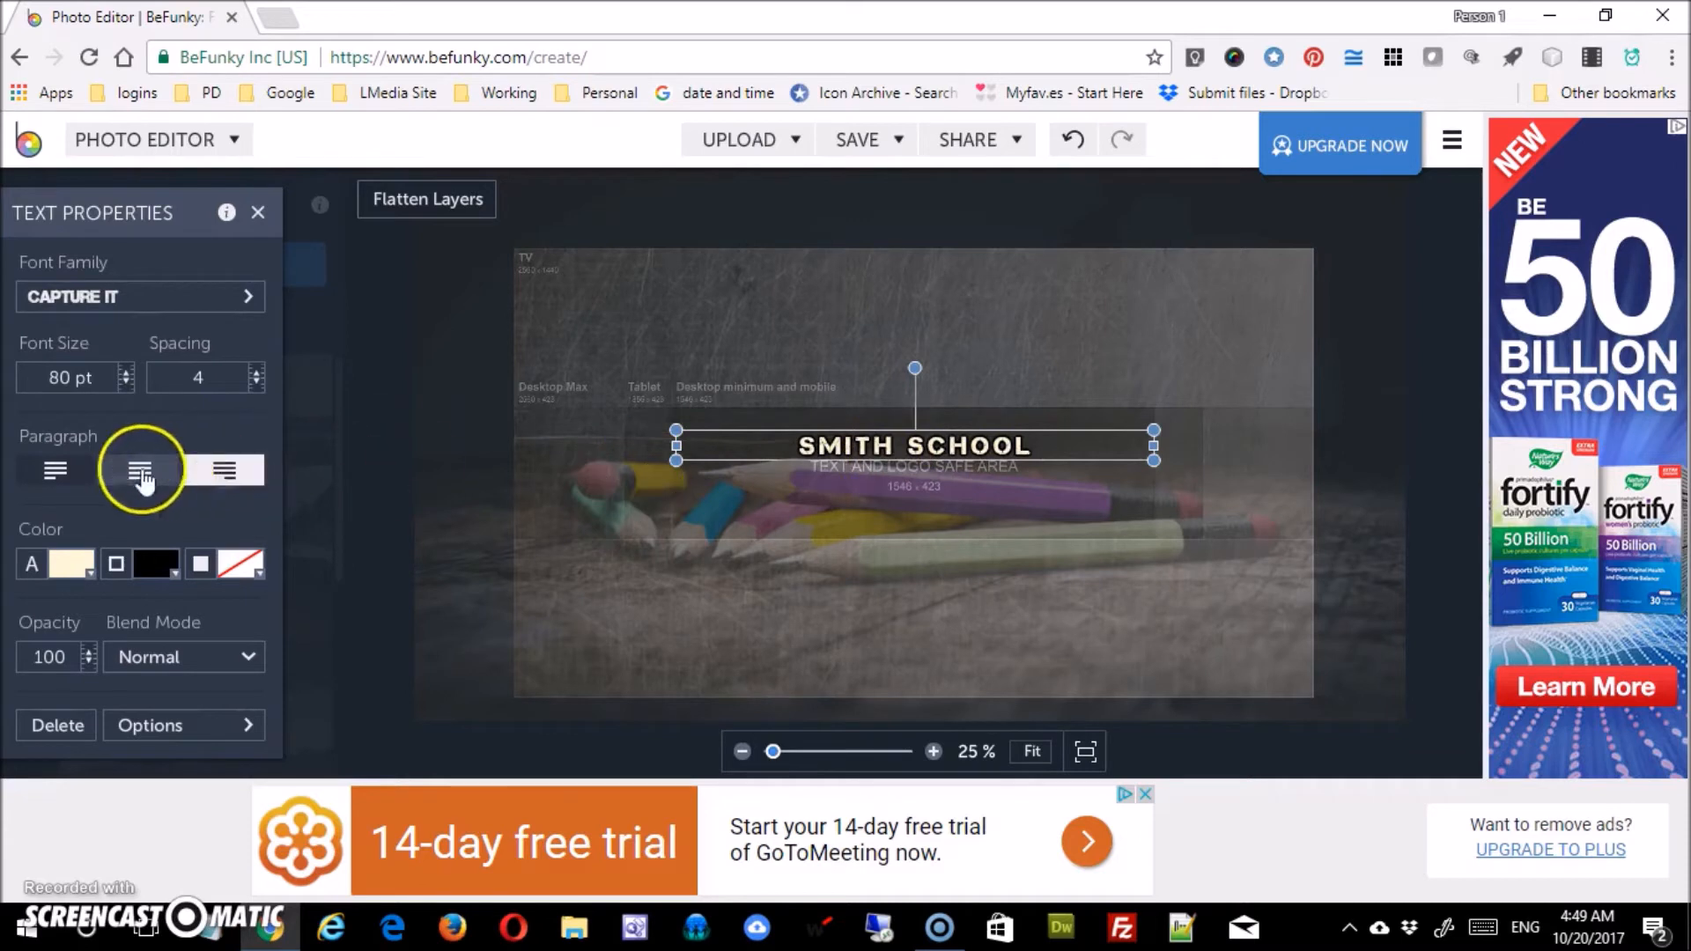
left_click(55, 469)
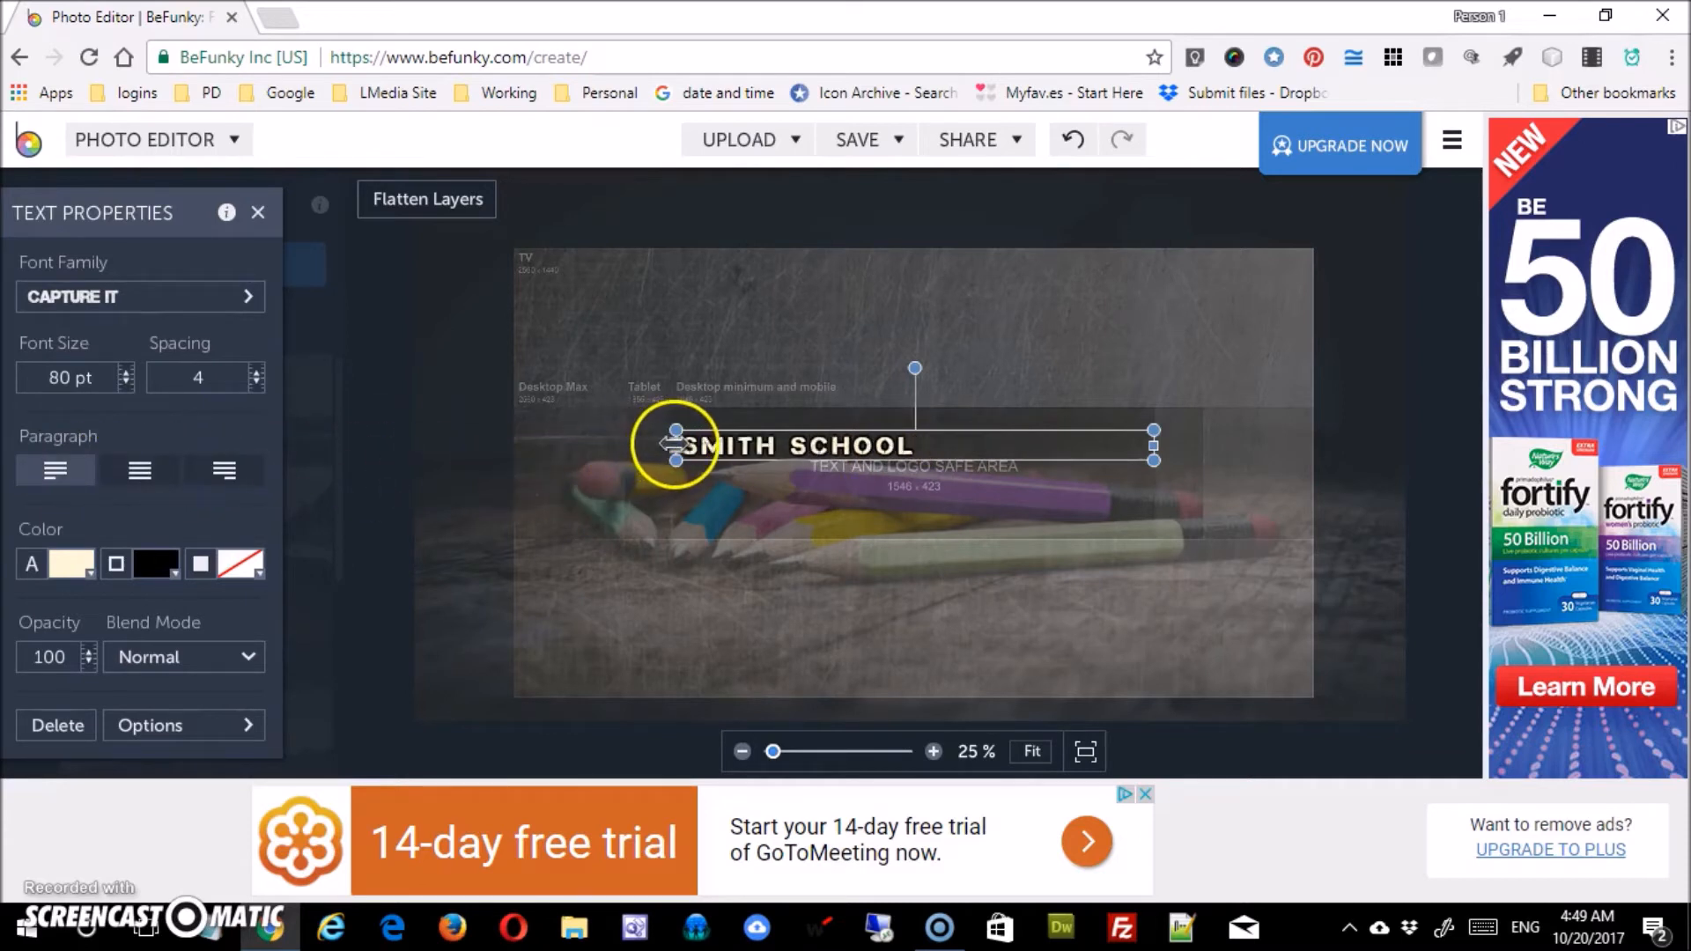
left_click_drag(671, 445, 688, 445)
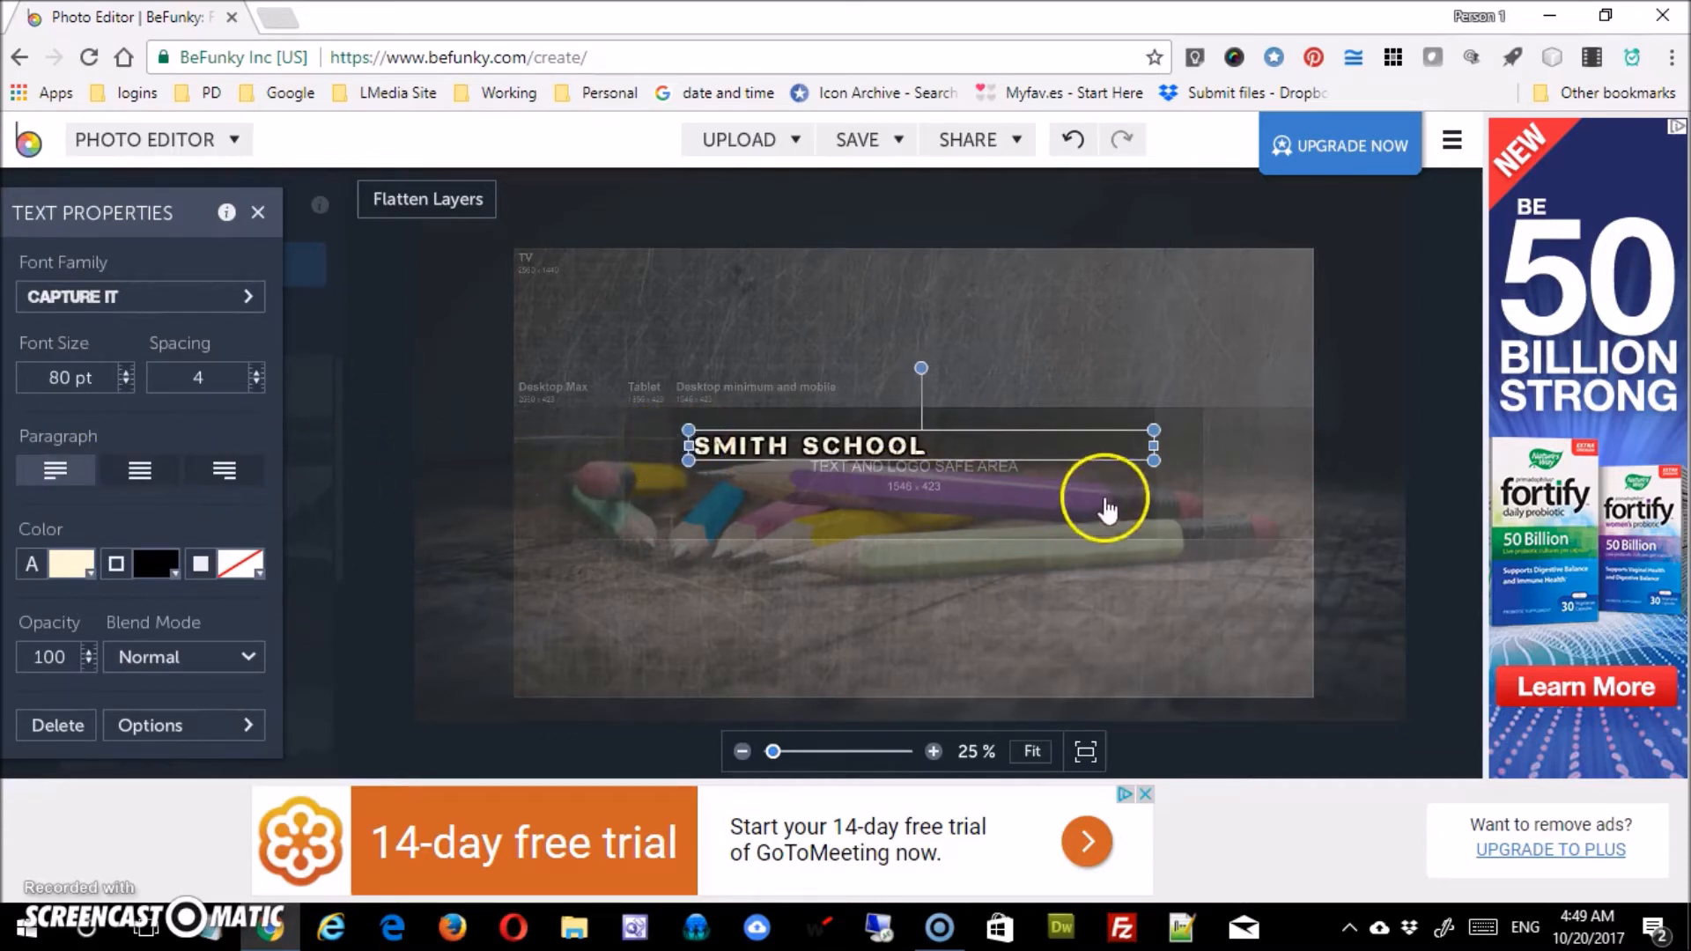
left_click_drag(1146, 446, 960, 447)
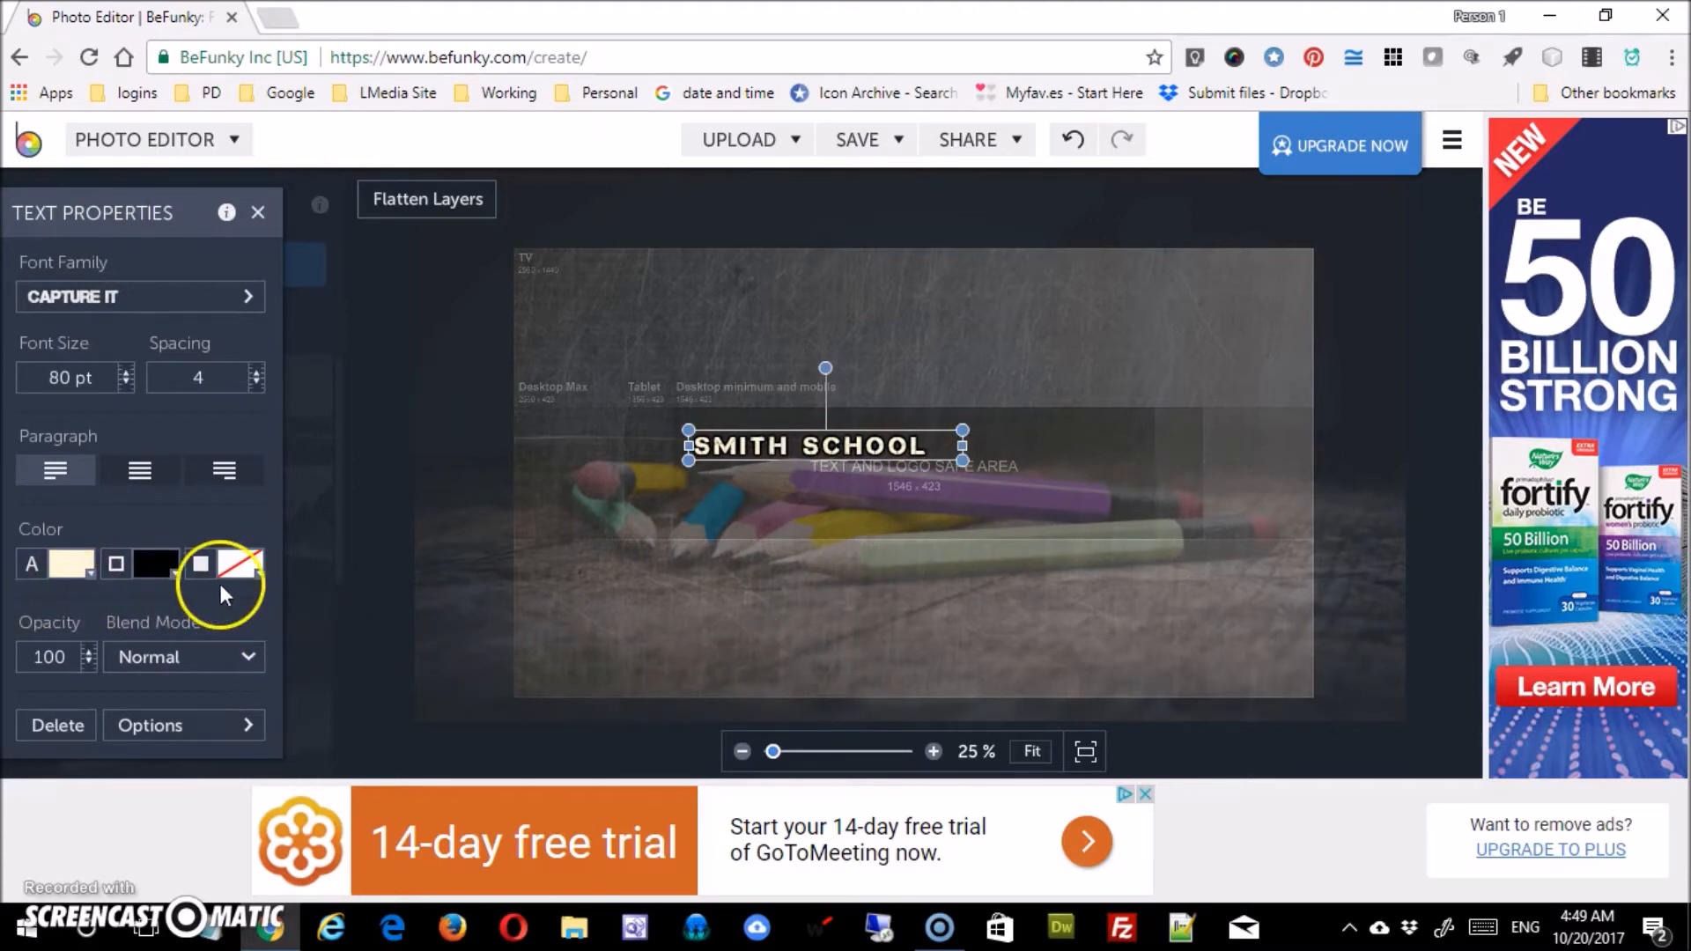
Try dark yellow and green as the Smith School text color, and set it to white, FFFFFF
left_click(70, 570)
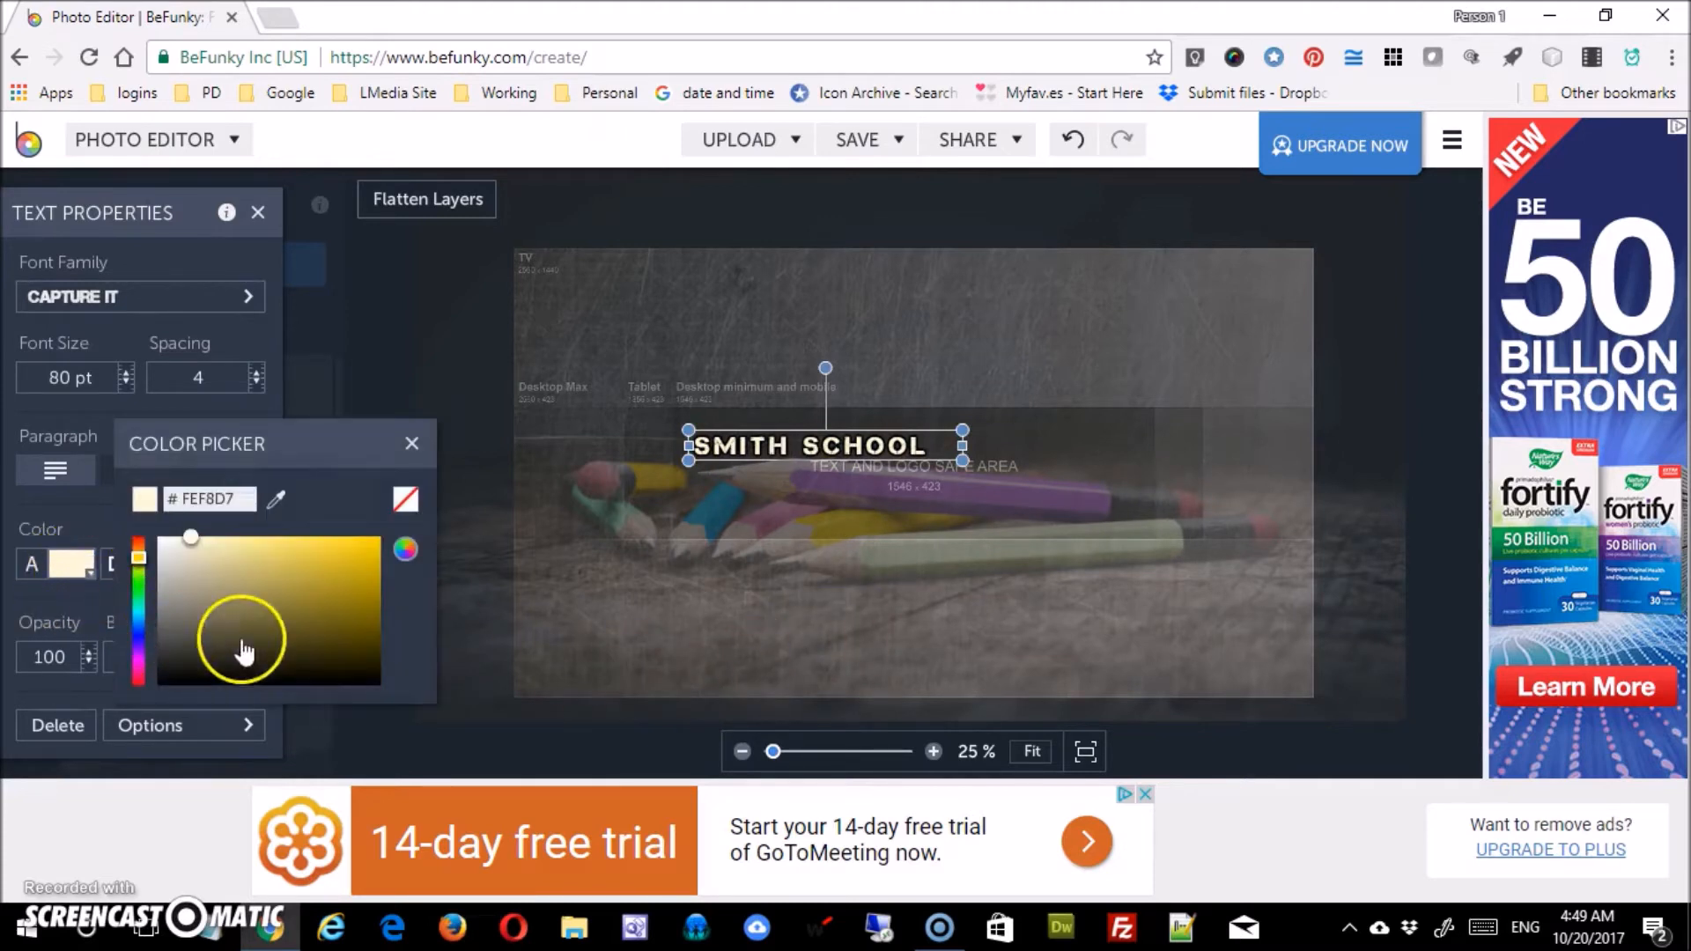
mouse_move(190, 539)
left_mouse_down()
mouse_move(332, 566)
mouse_move(348, 608)
left_mouse_up()
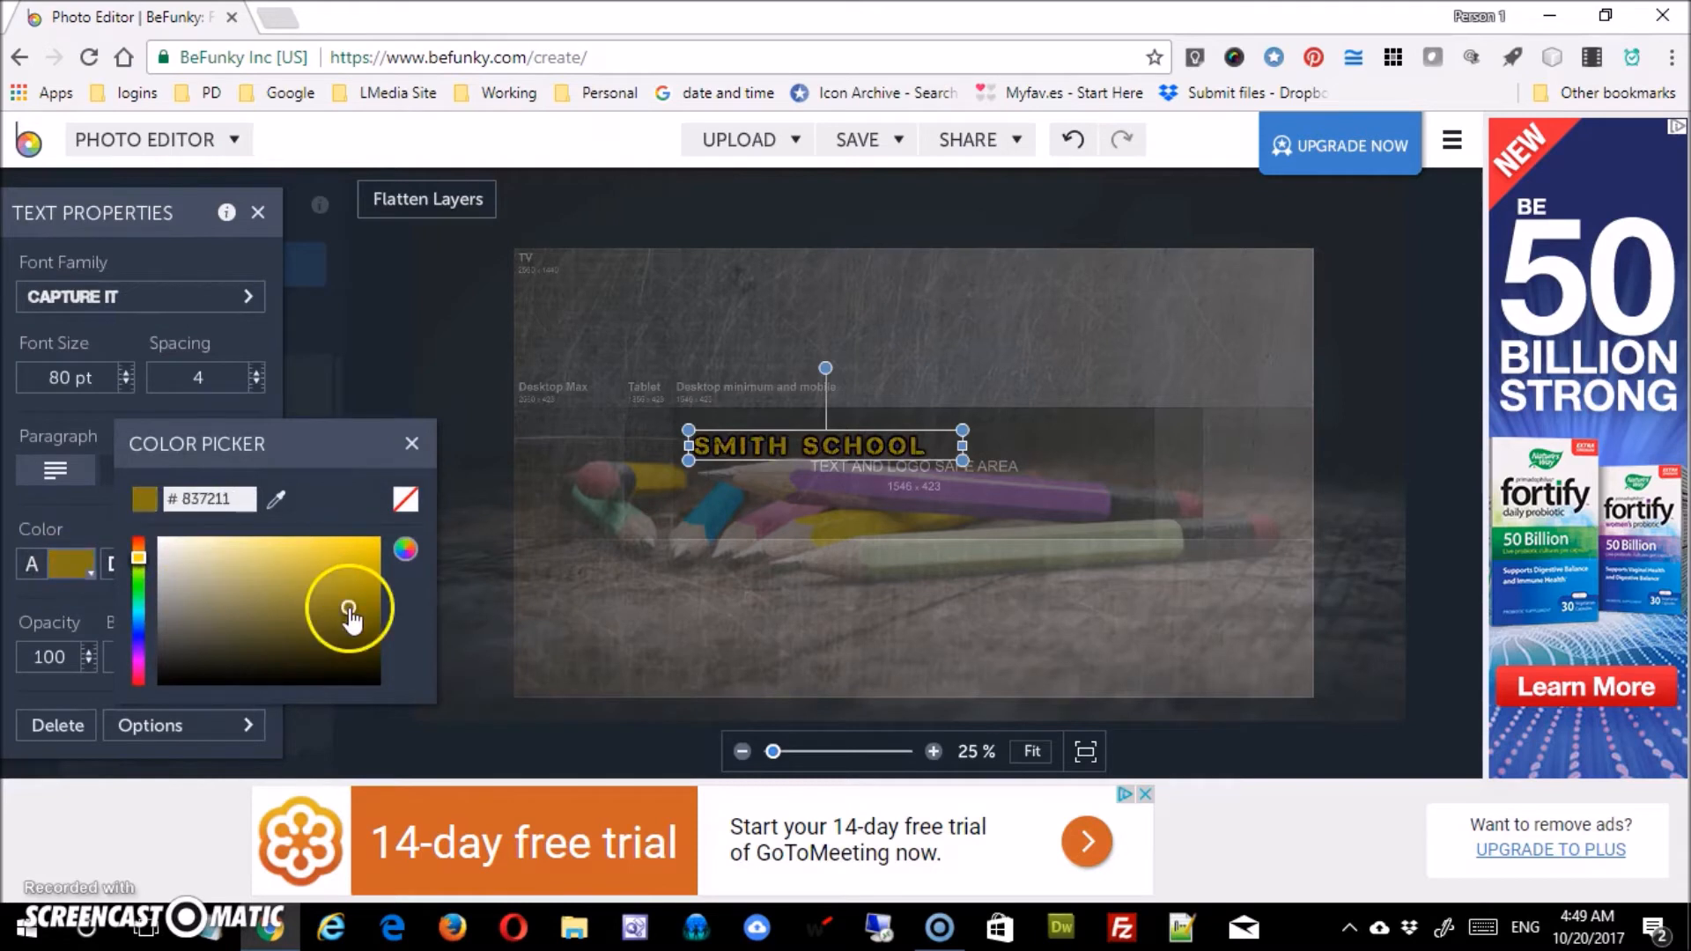
left_click_drag(141, 563, 150, 609)
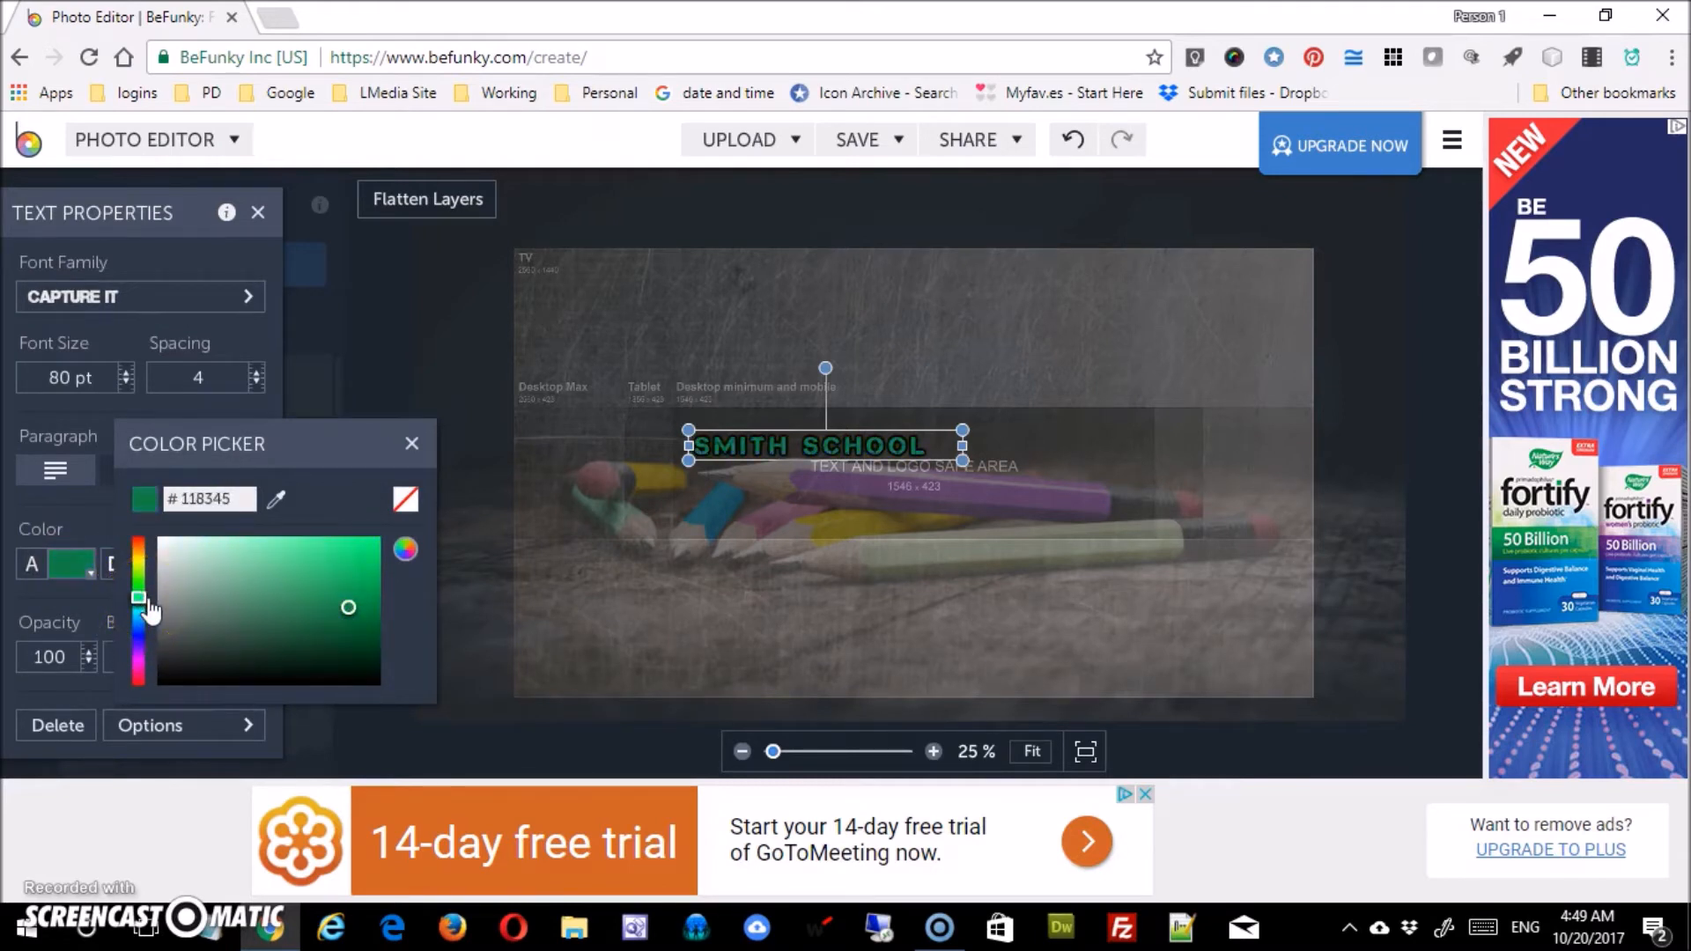
mouse_move(349, 606)
left_mouse_down()
mouse_move(226, 592)
mouse_move(160, 535)
left_mouse_up()
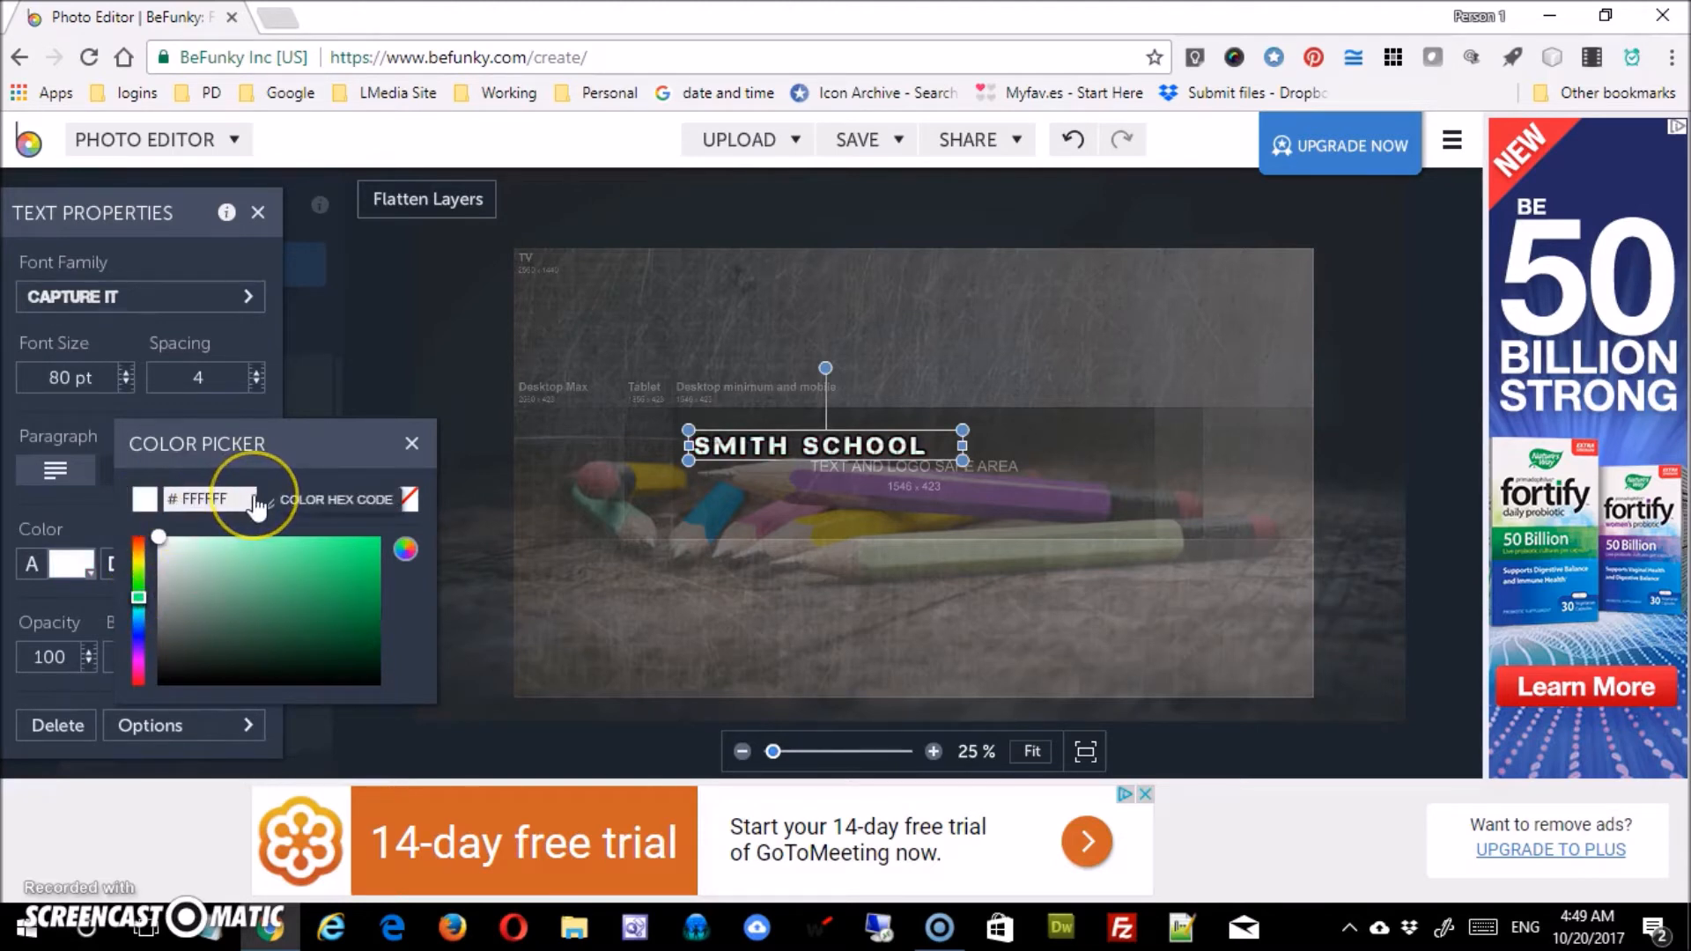
left_click(211, 498)
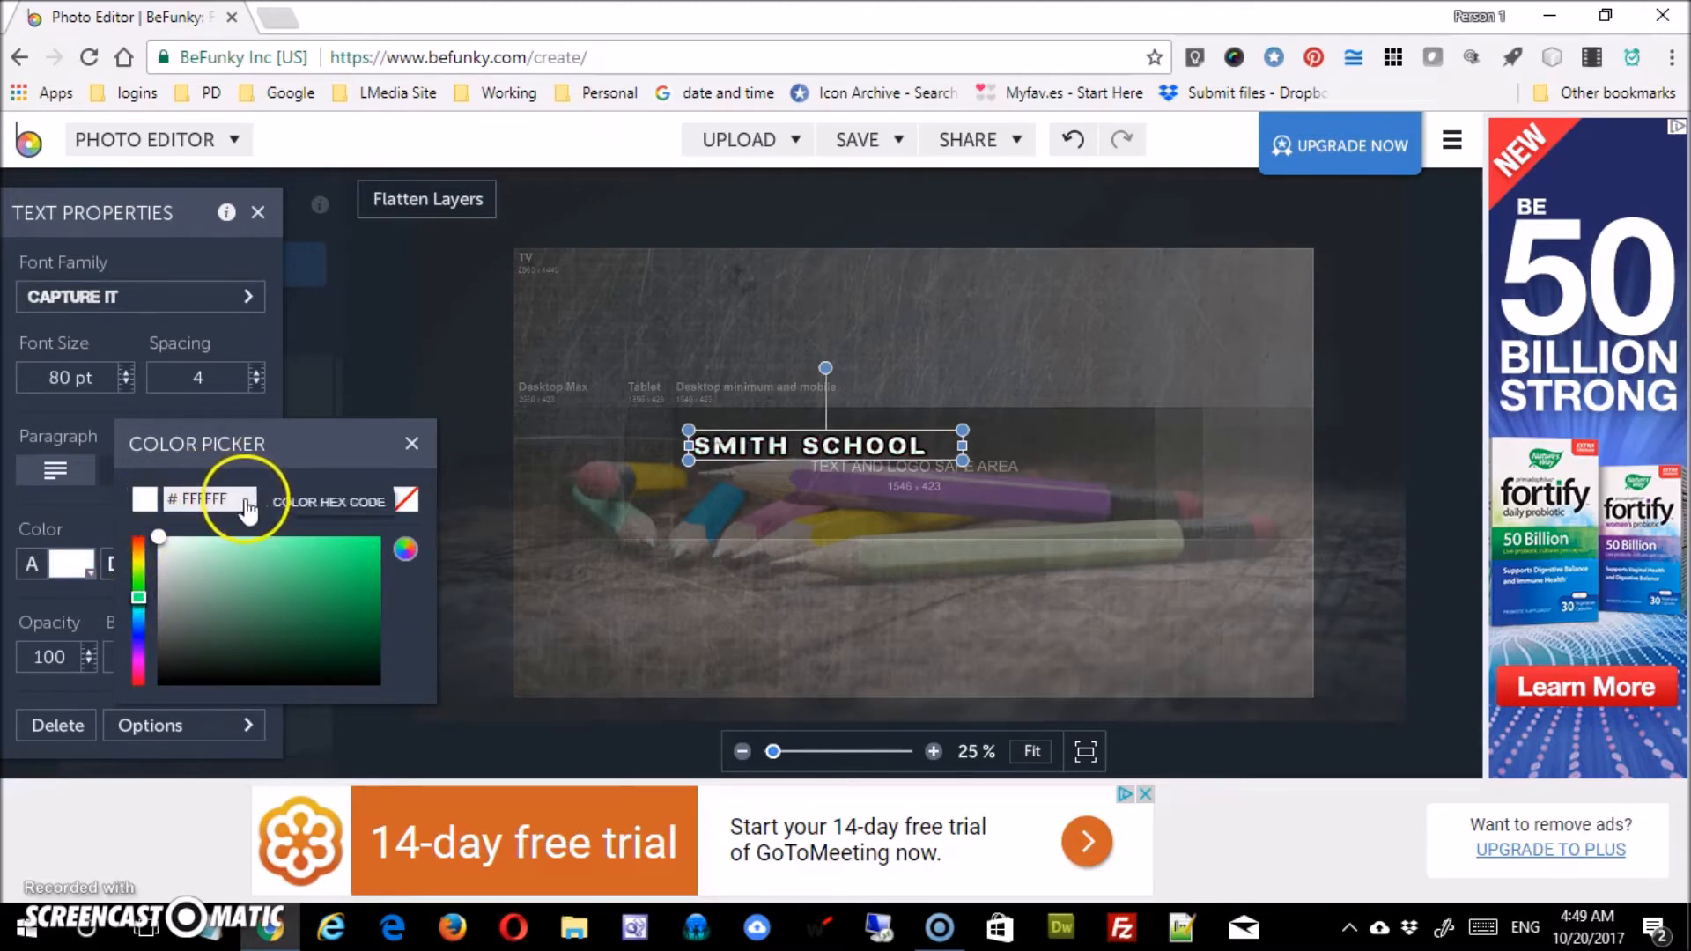
double_click(183, 511)
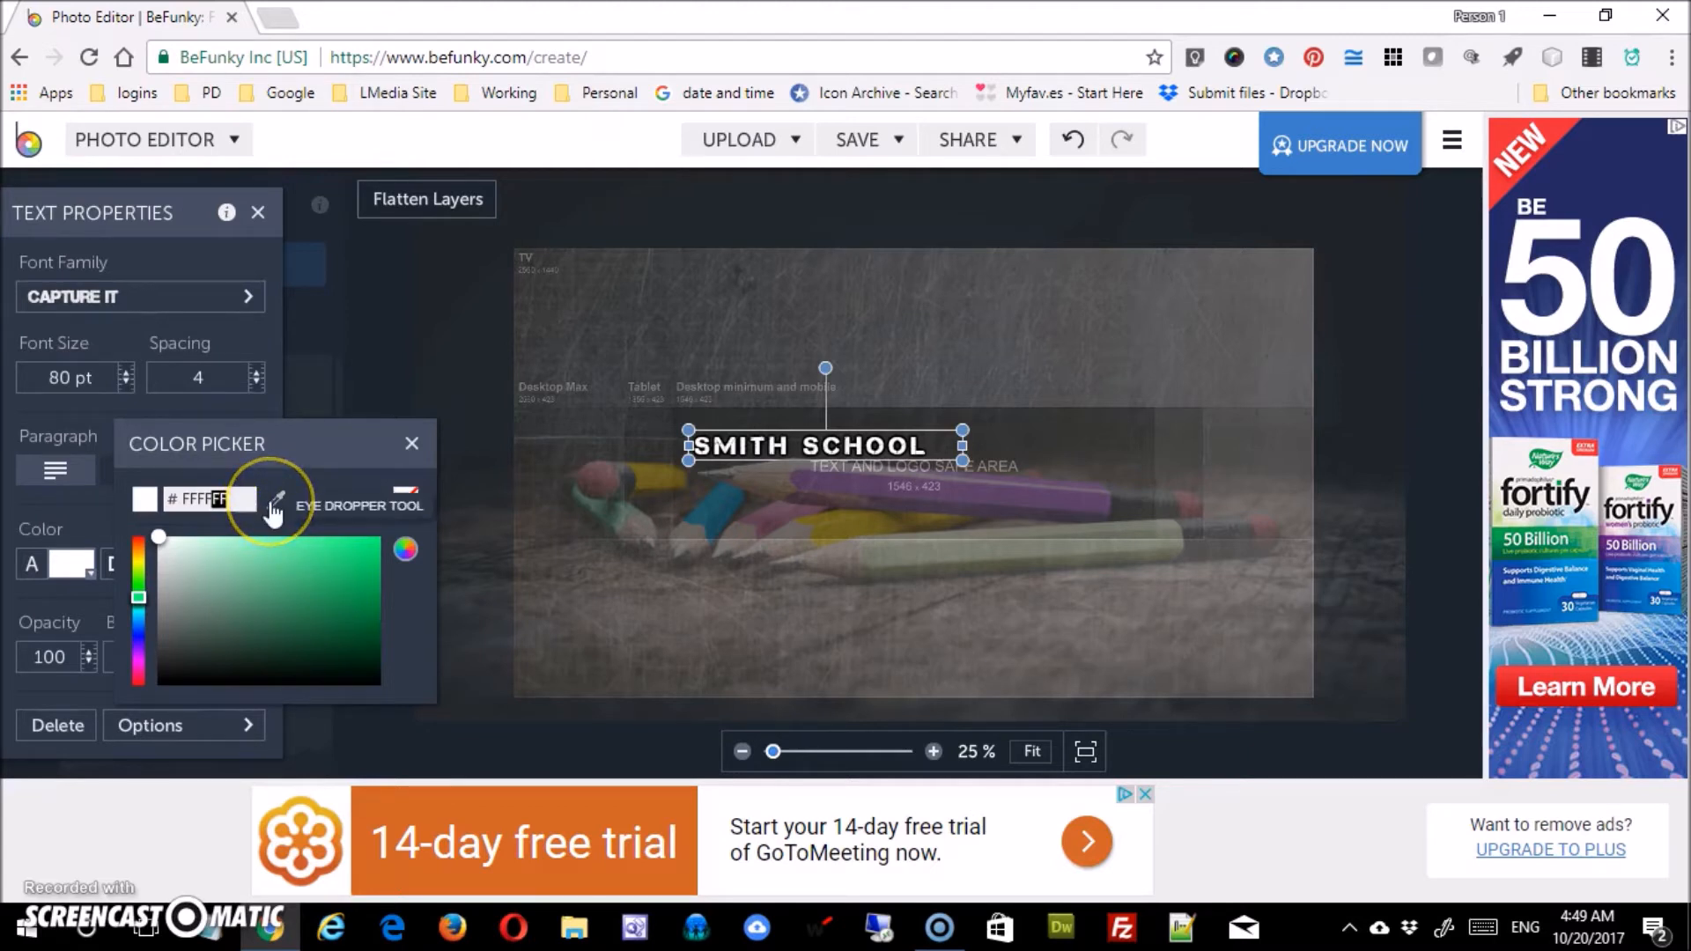
Set the pencil photo layer's opacity to 100
left_click(432, 499)
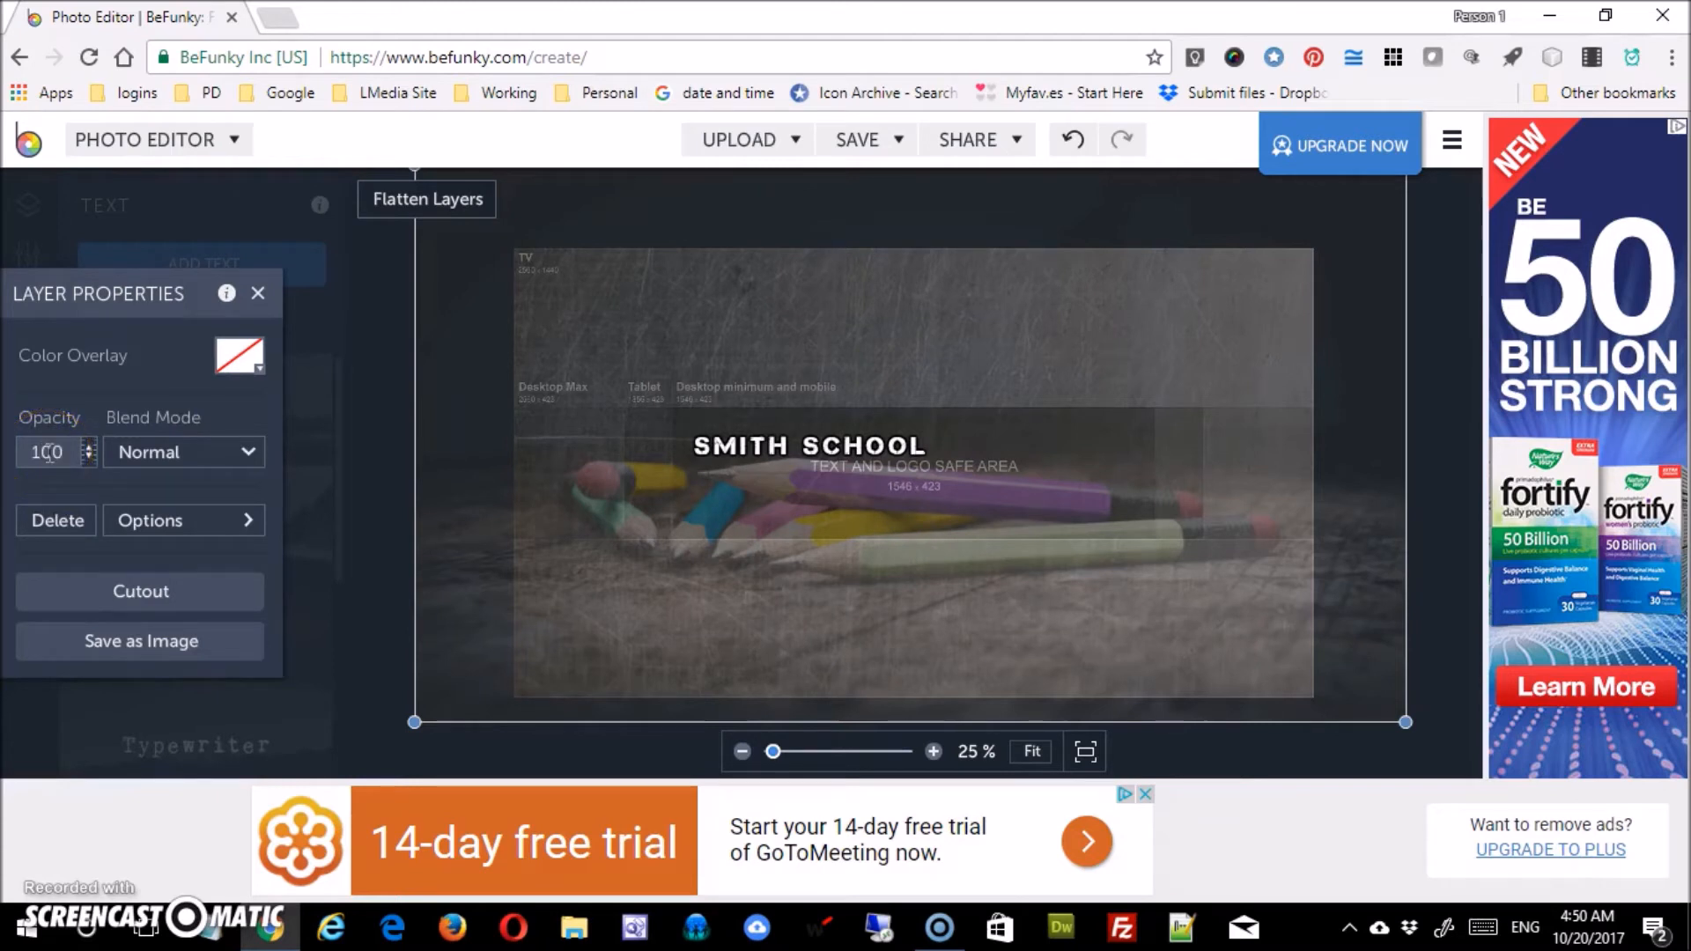
key("Return")
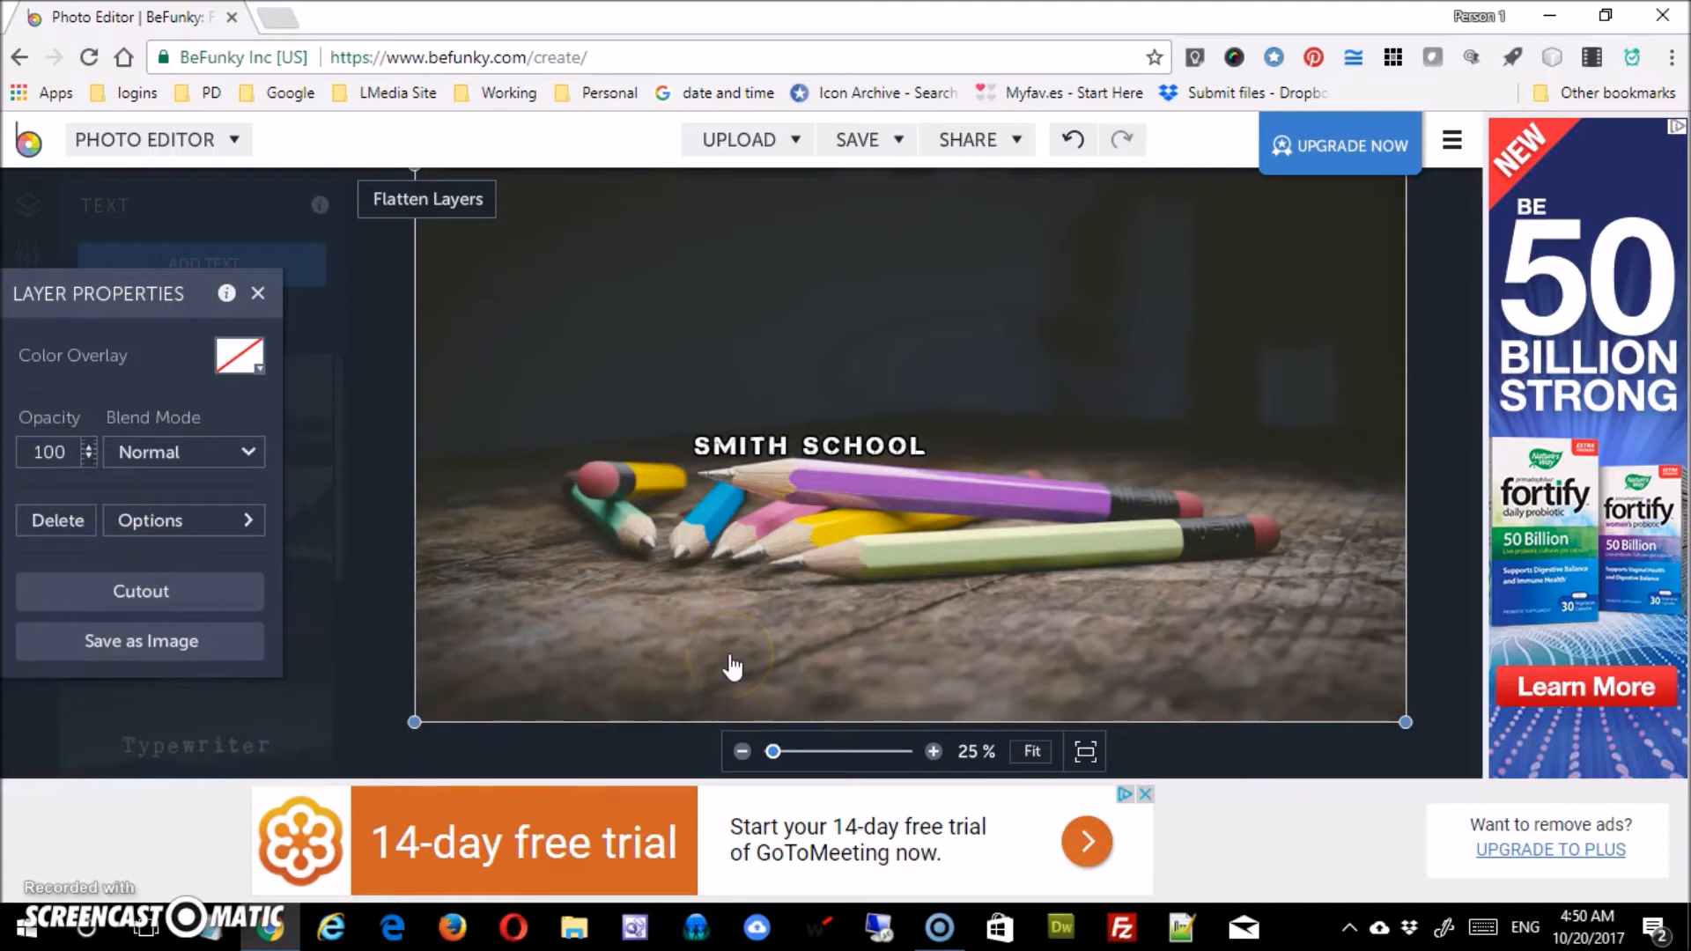
Try tan BEA78B and blue 0094BC sampled from the pencils as the Smith School text color, and return it to white, FFFFFF
left_click(834, 437)
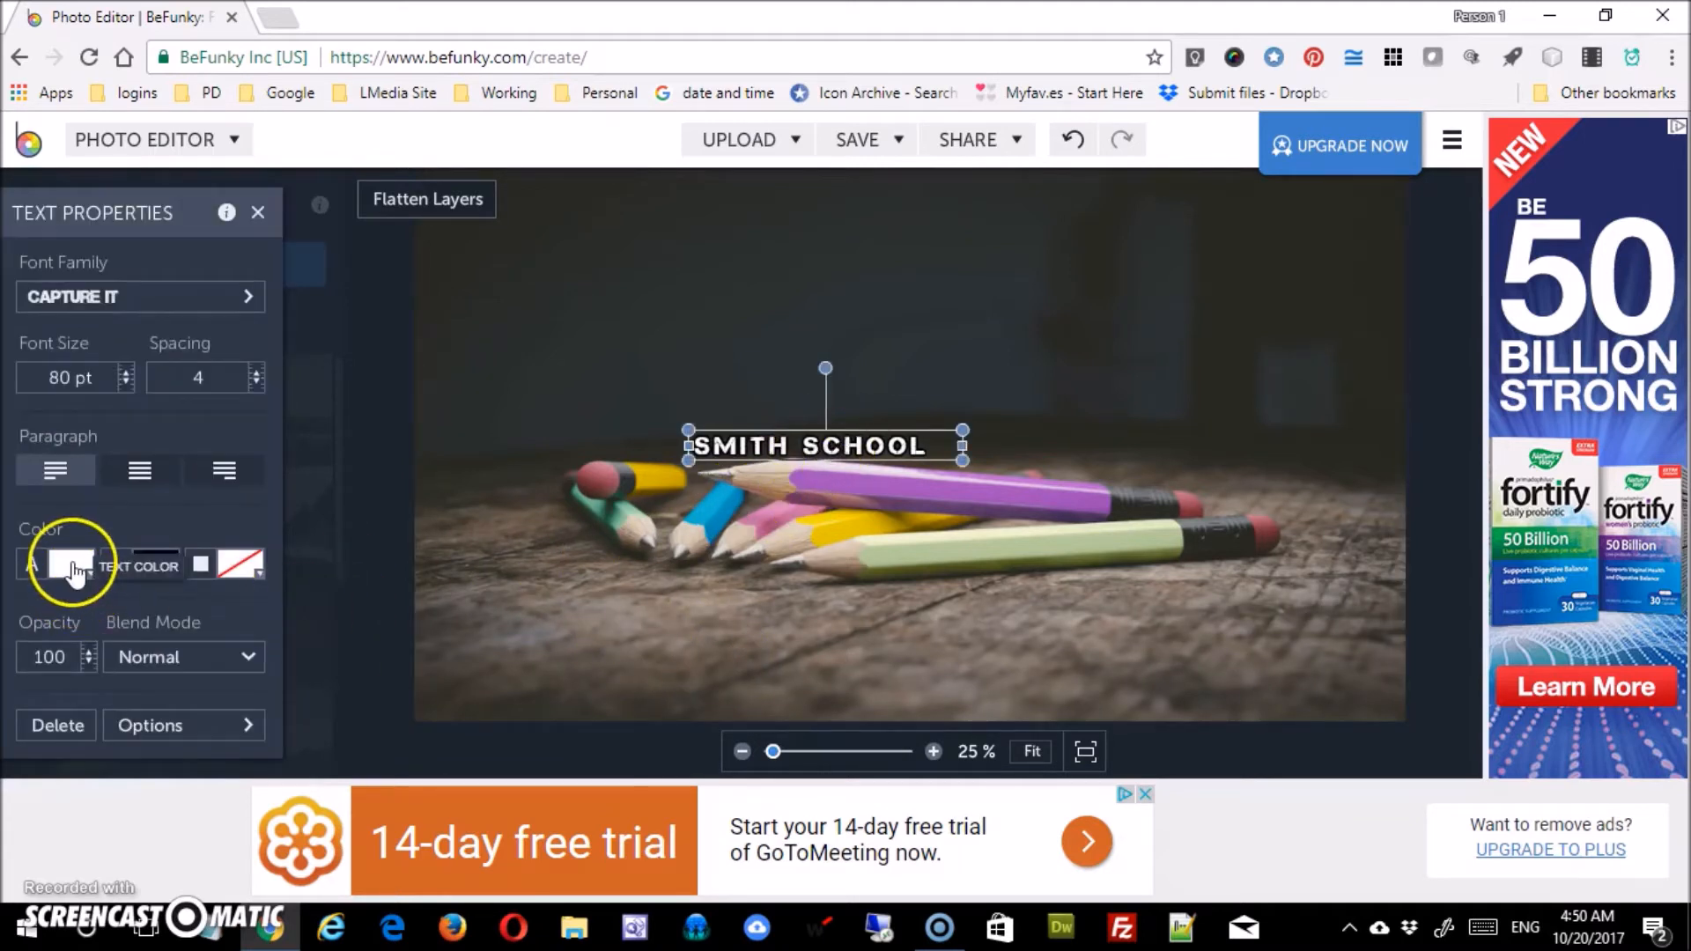
left_click(72, 565)
left_click(278, 574)
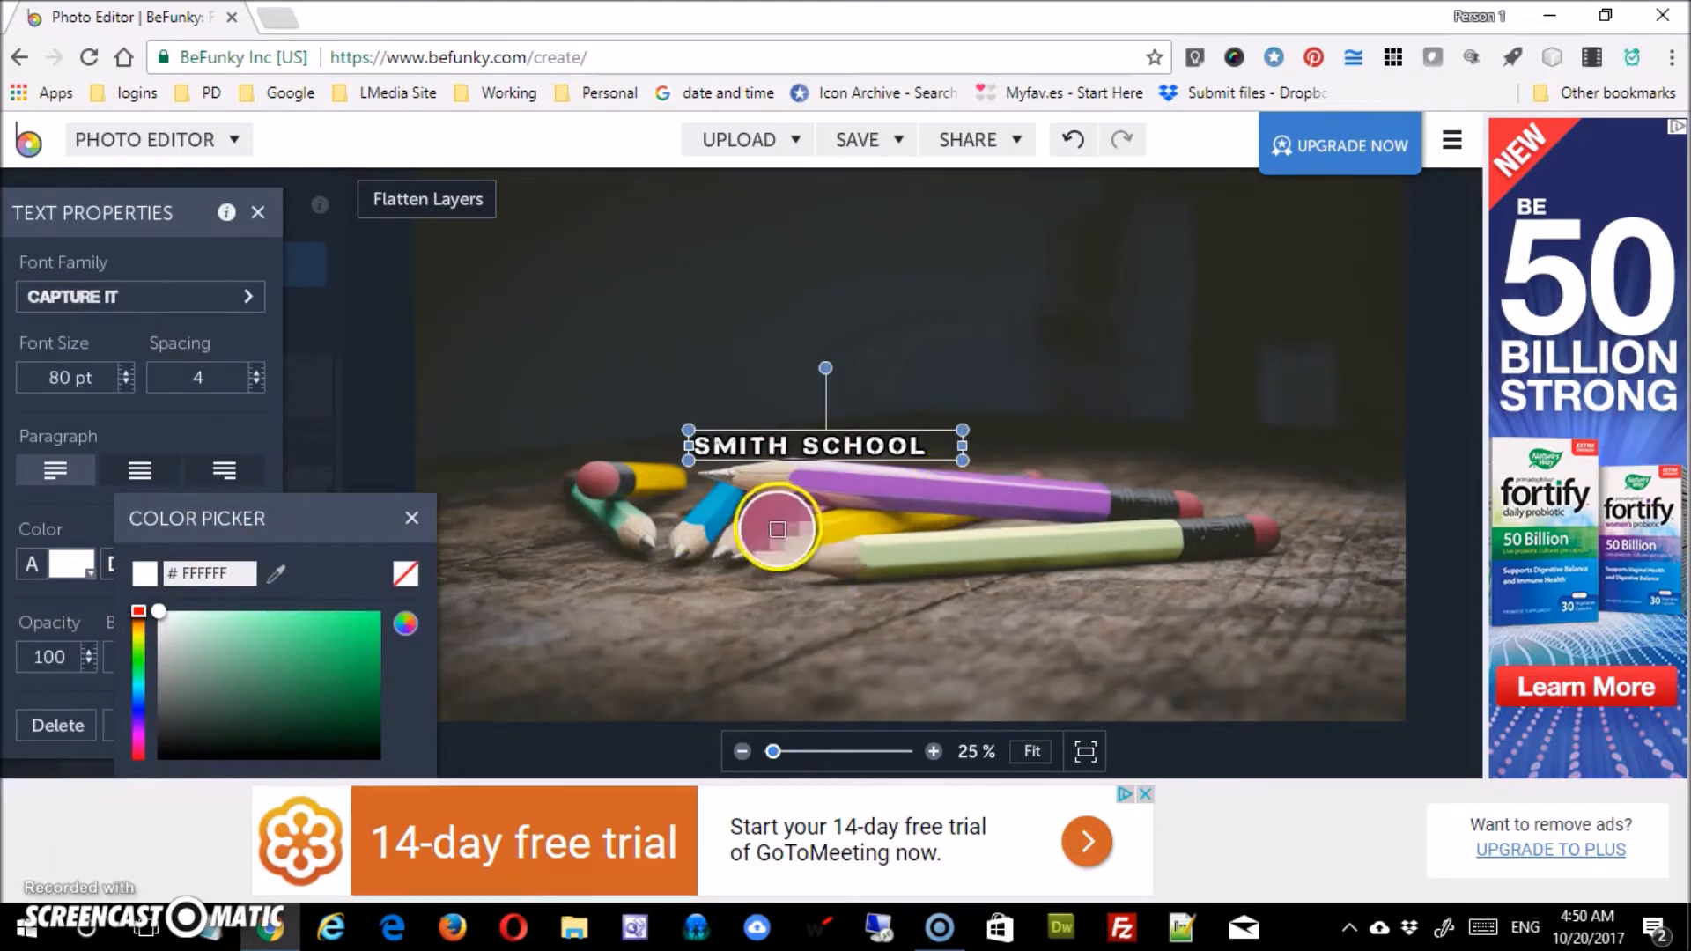
left_click(774, 479)
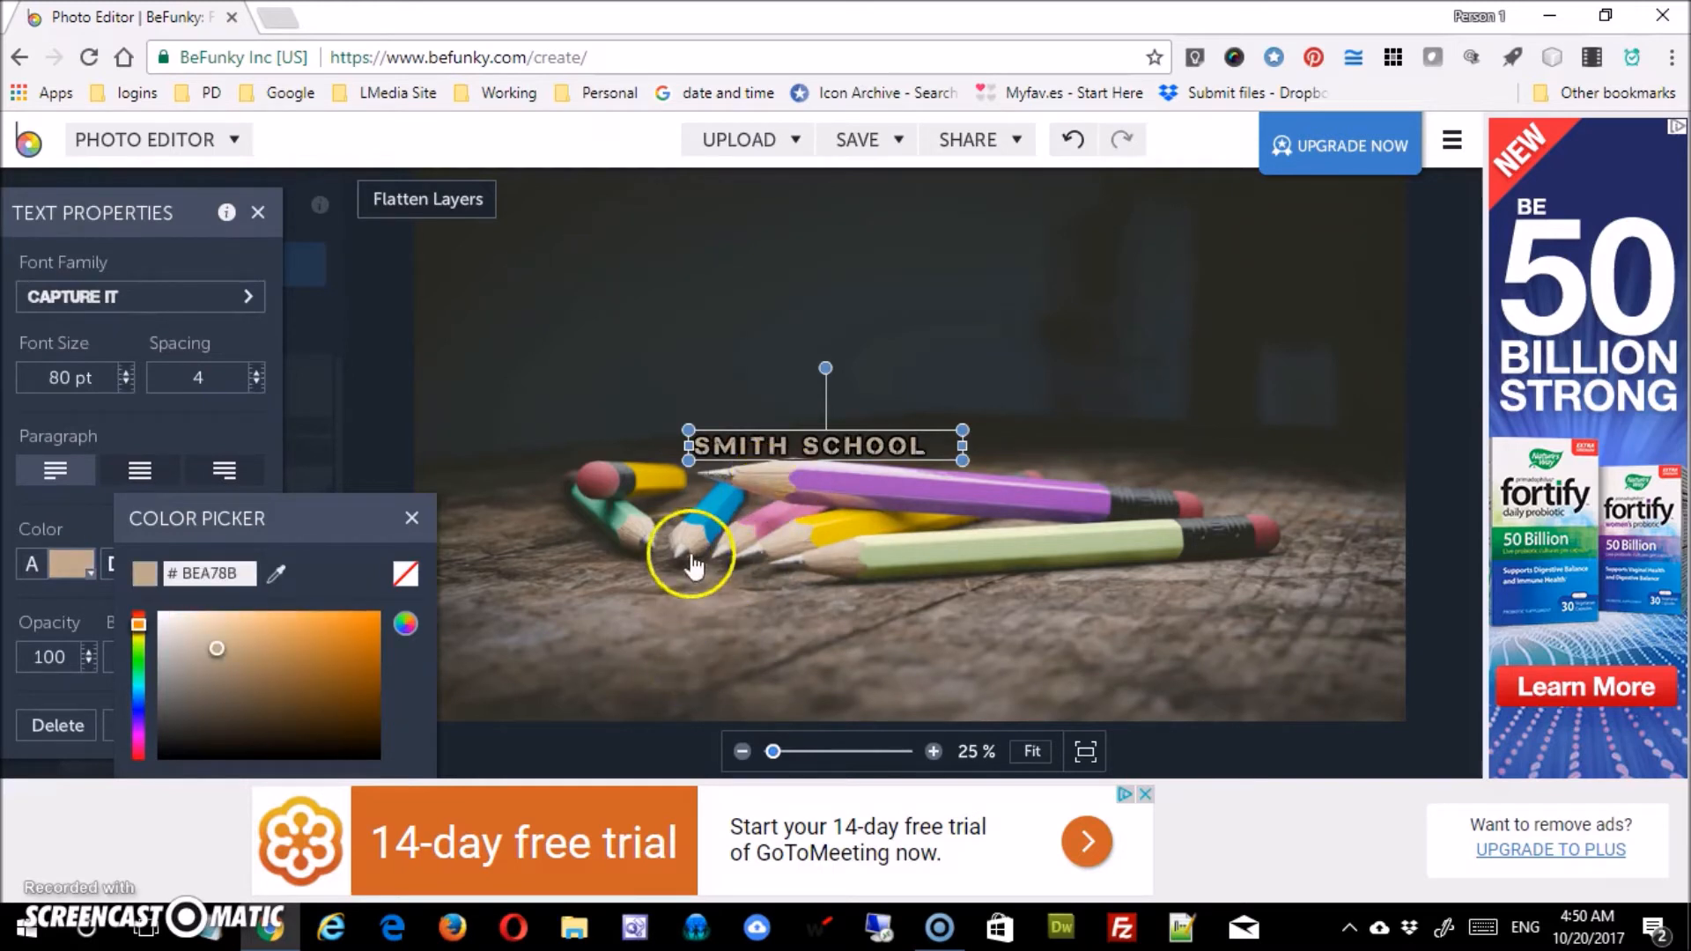
left_click(276, 573)
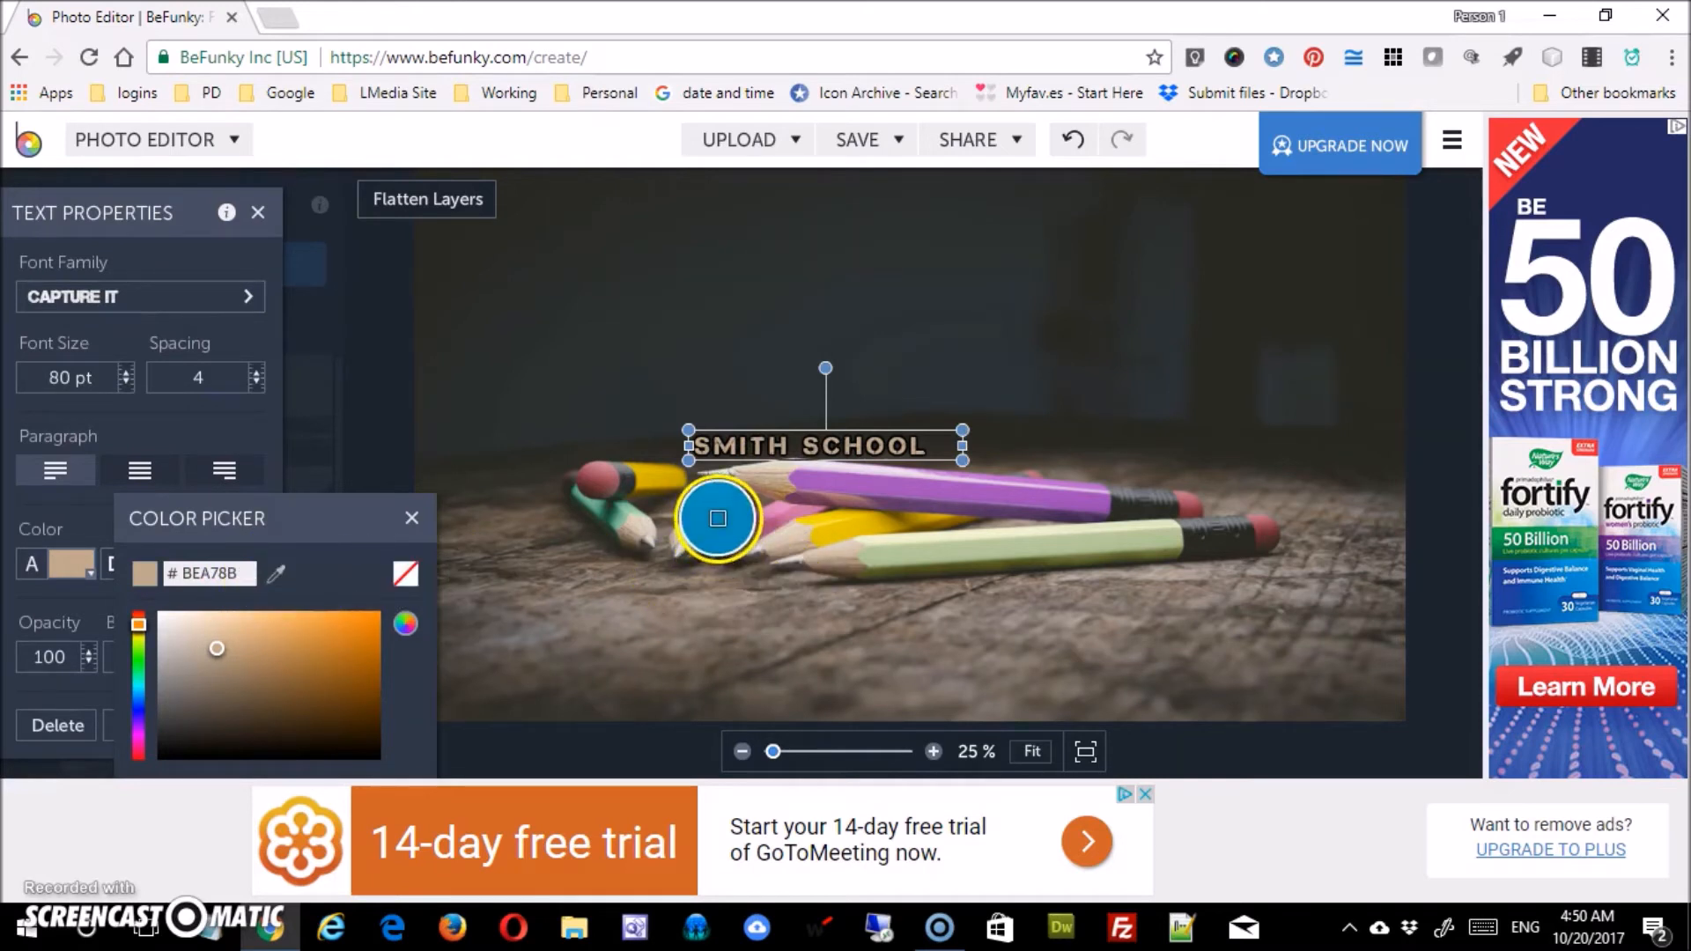
left_click(716, 513)
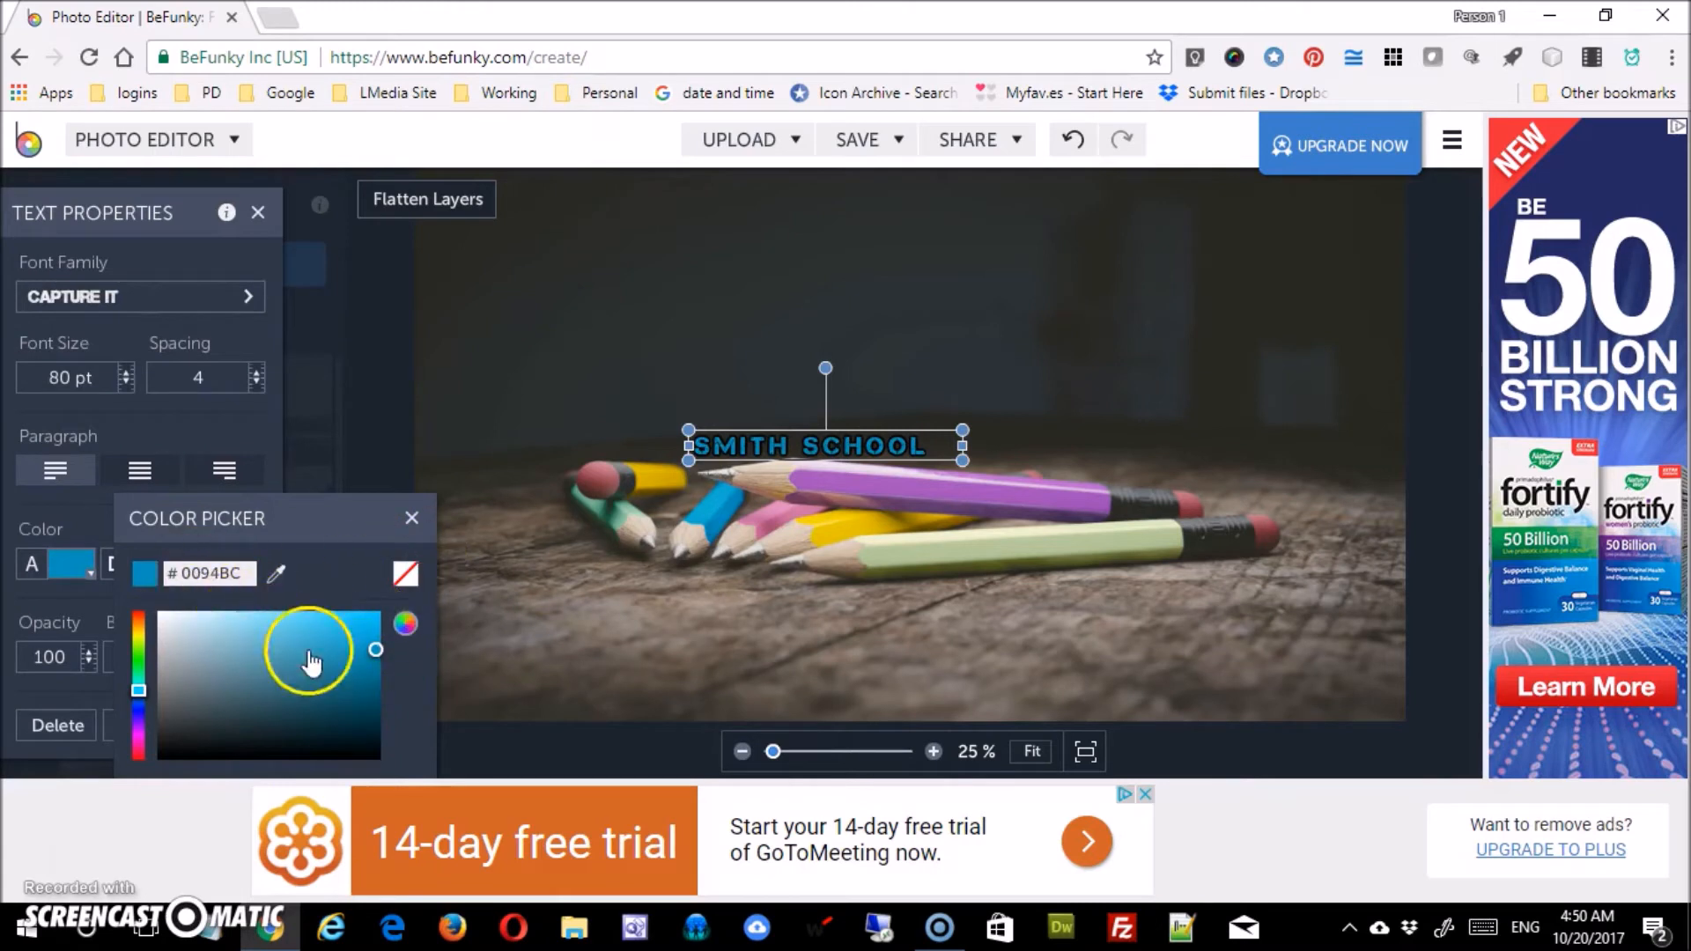
left_click_drag(376, 652, 139, 619)
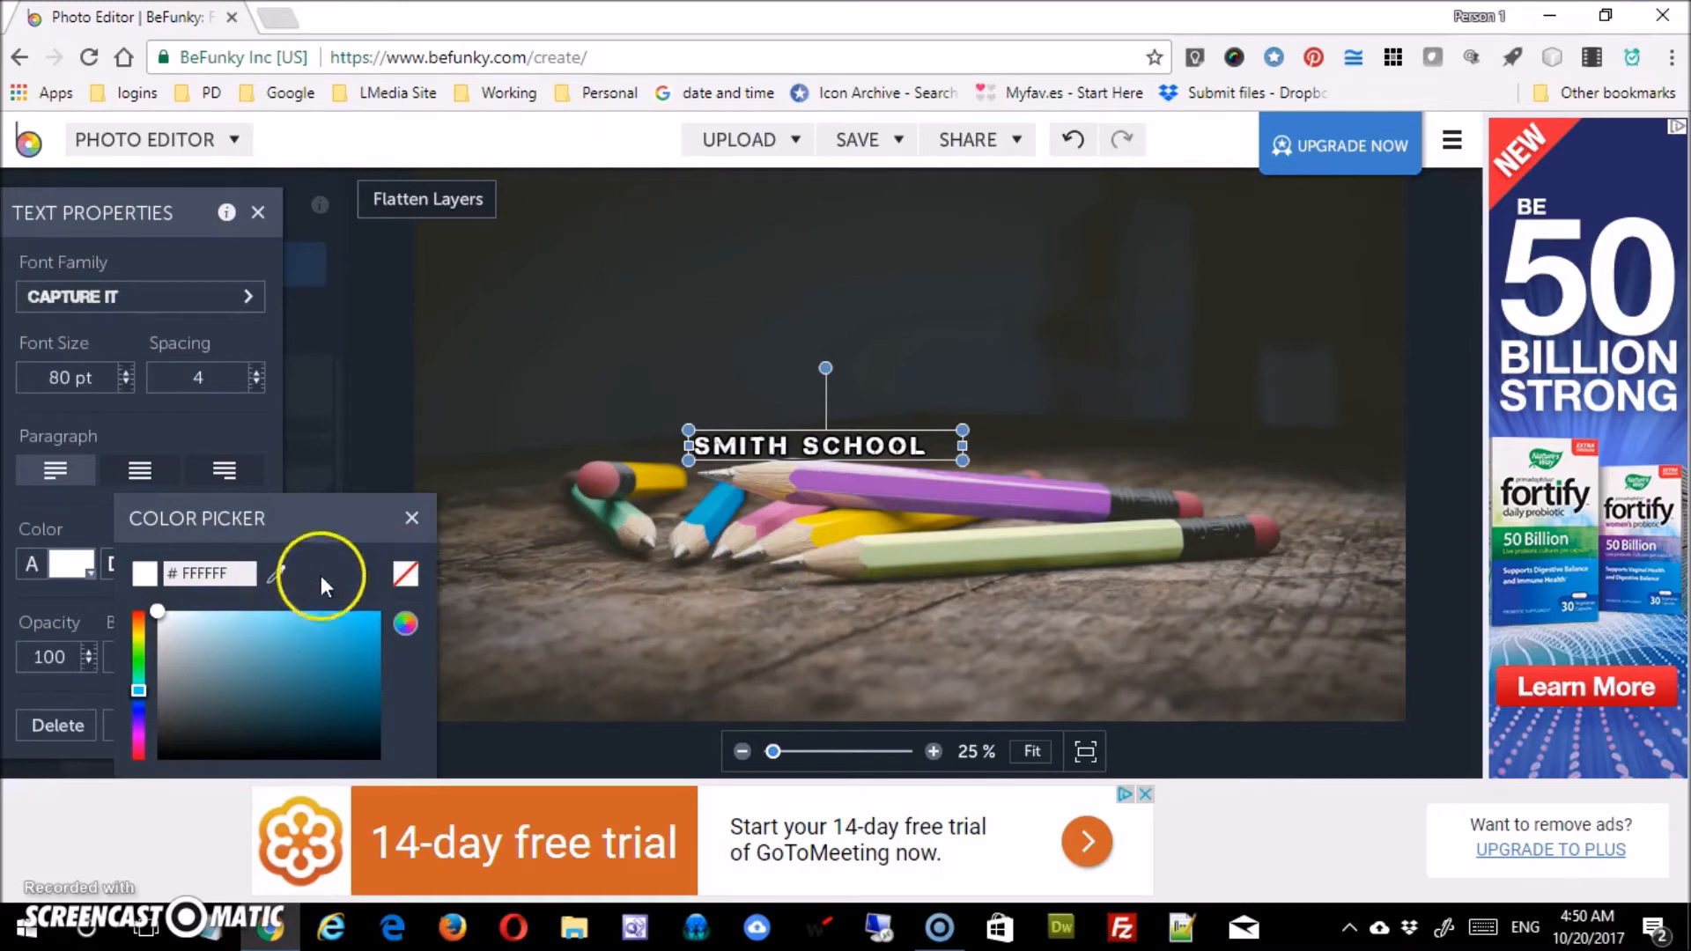
left_click(411, 520)
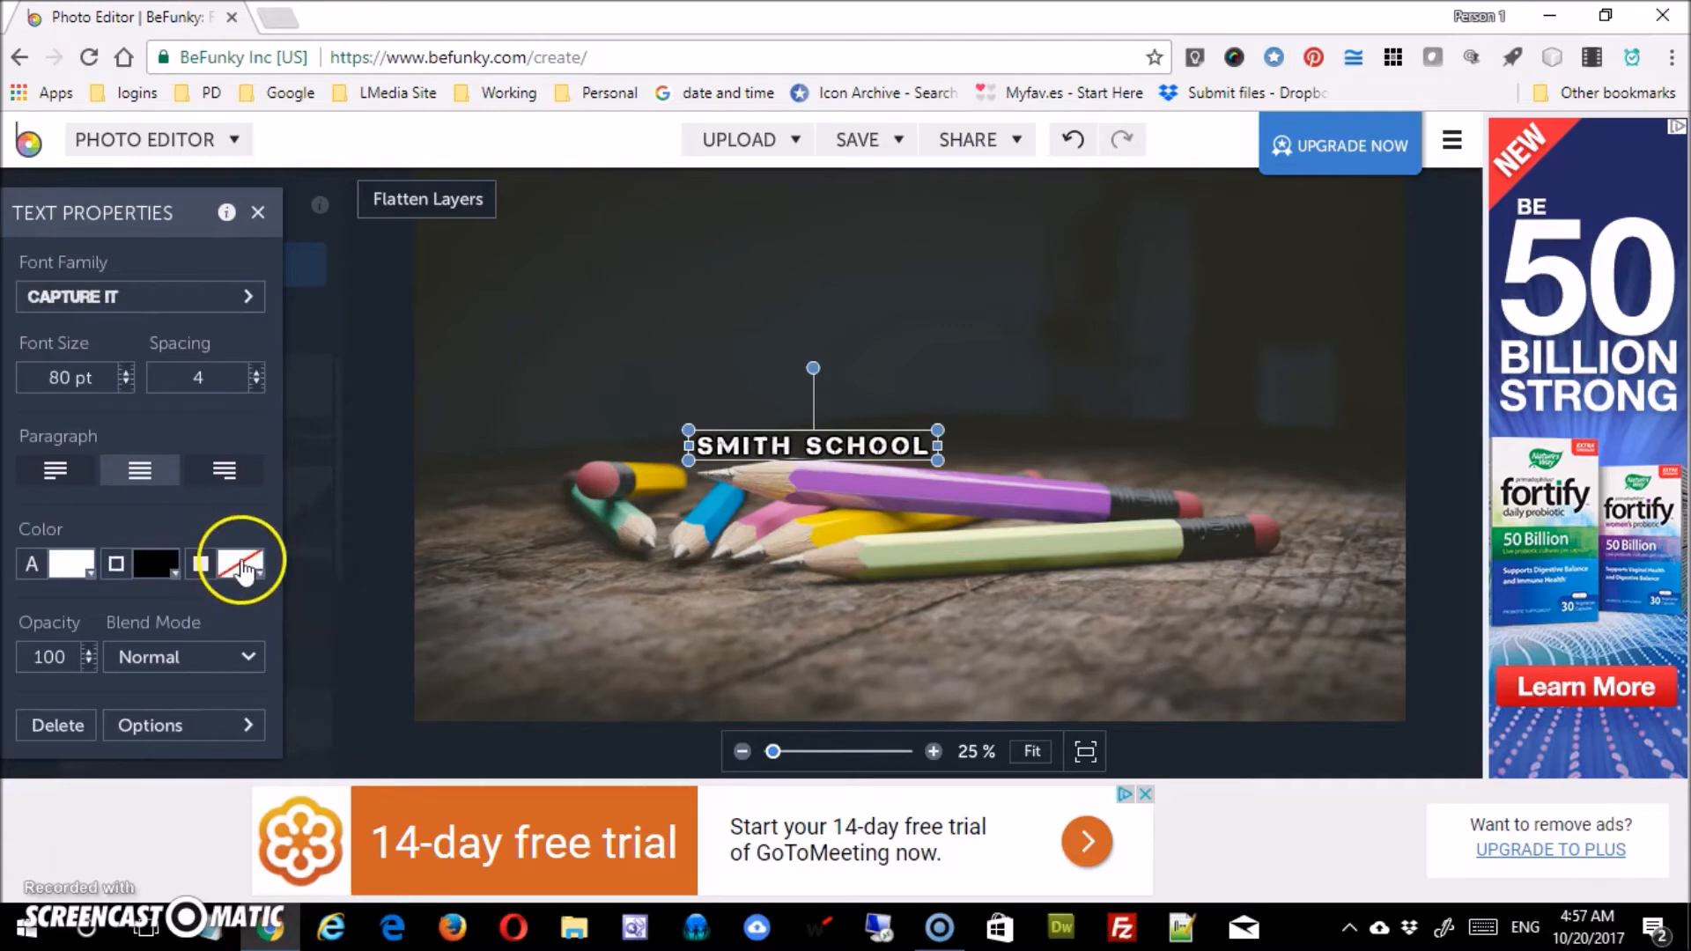
Give the Smith School text a background at intensity 29, trying purple C686DB and settling on light green B4C798 sampled from the green pencil
left_click(222, 567)
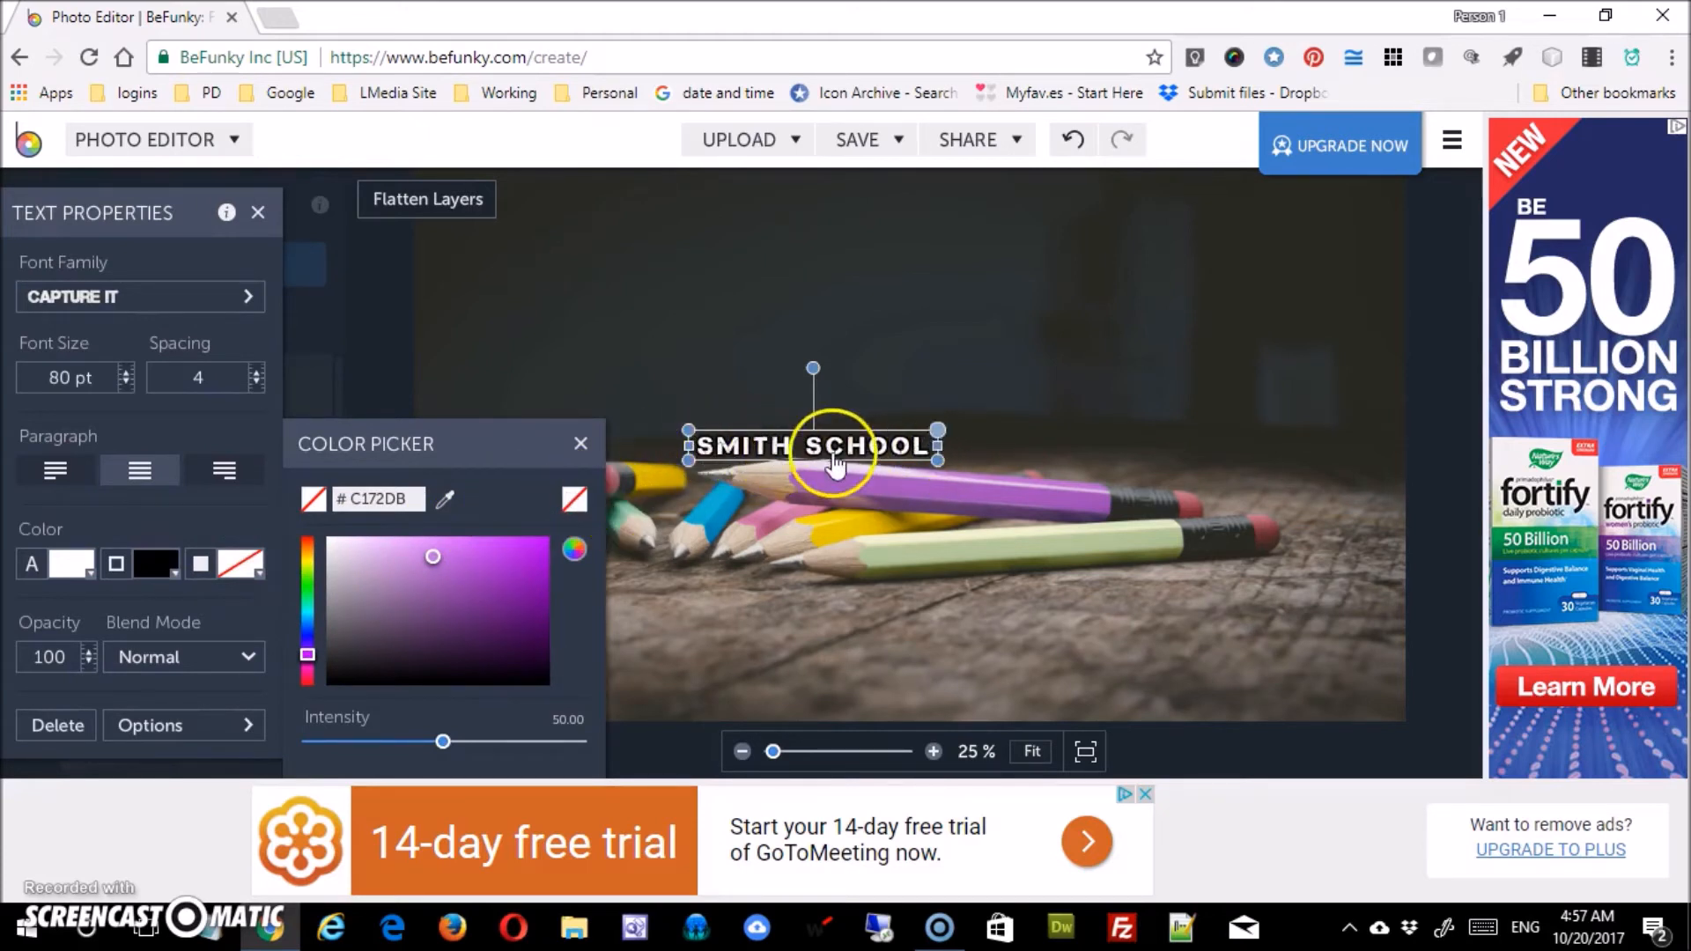
left_click(576, 507)
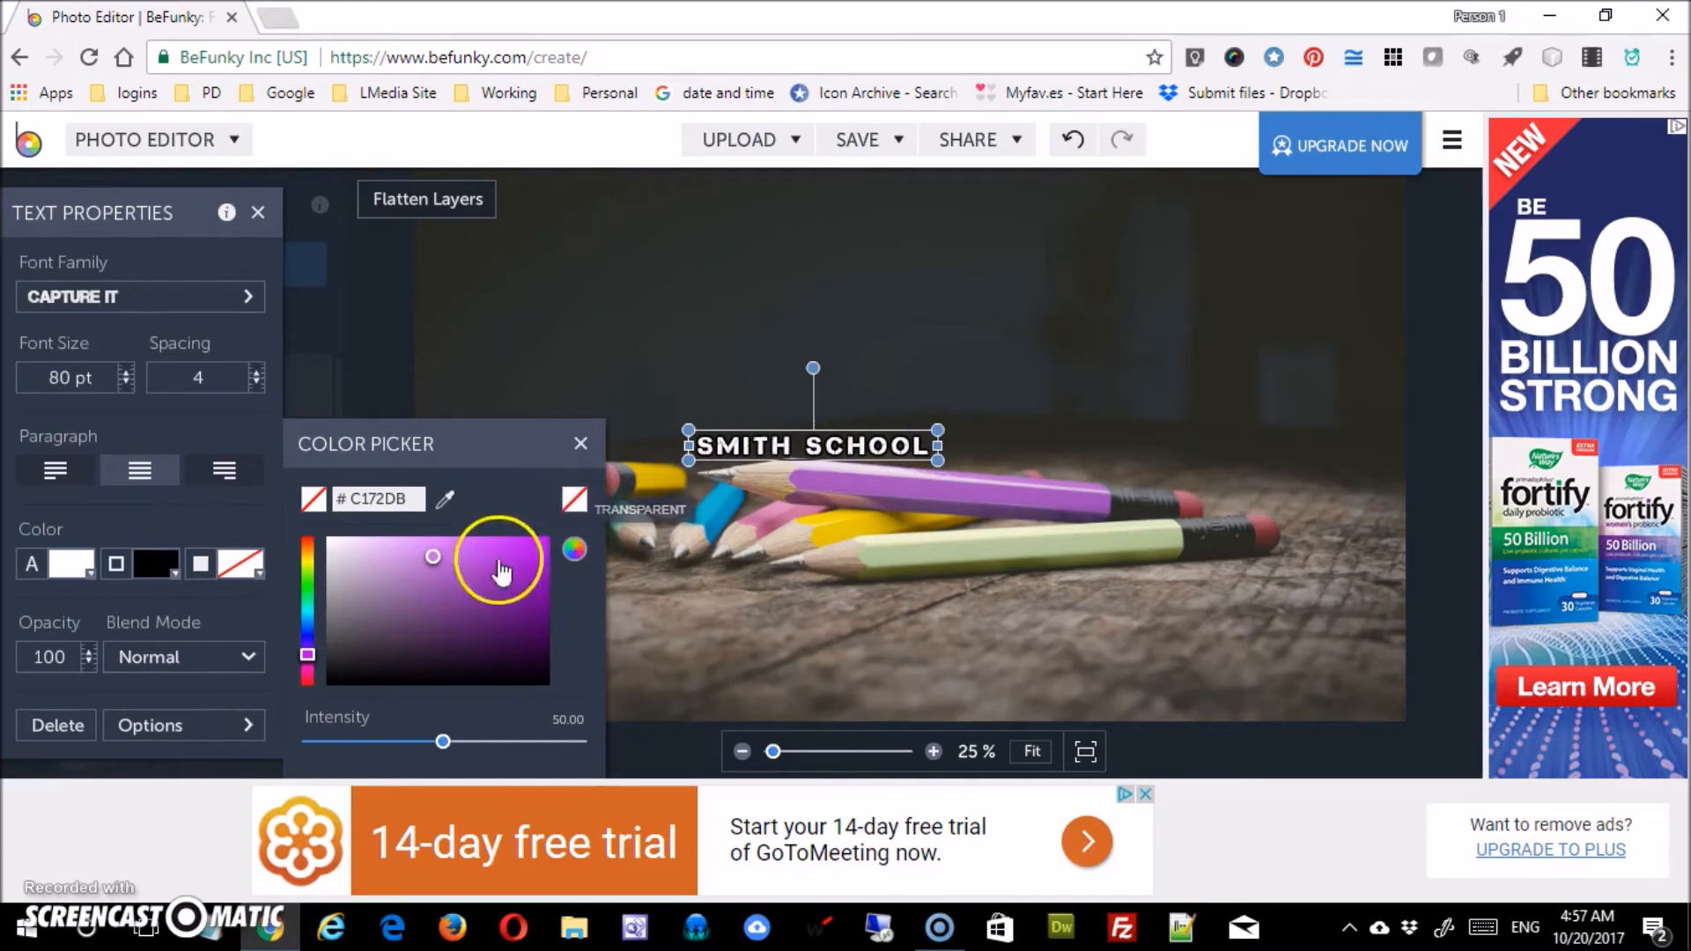
left_click(432, 561)
left_click_drag(431, 561, 426, 546)
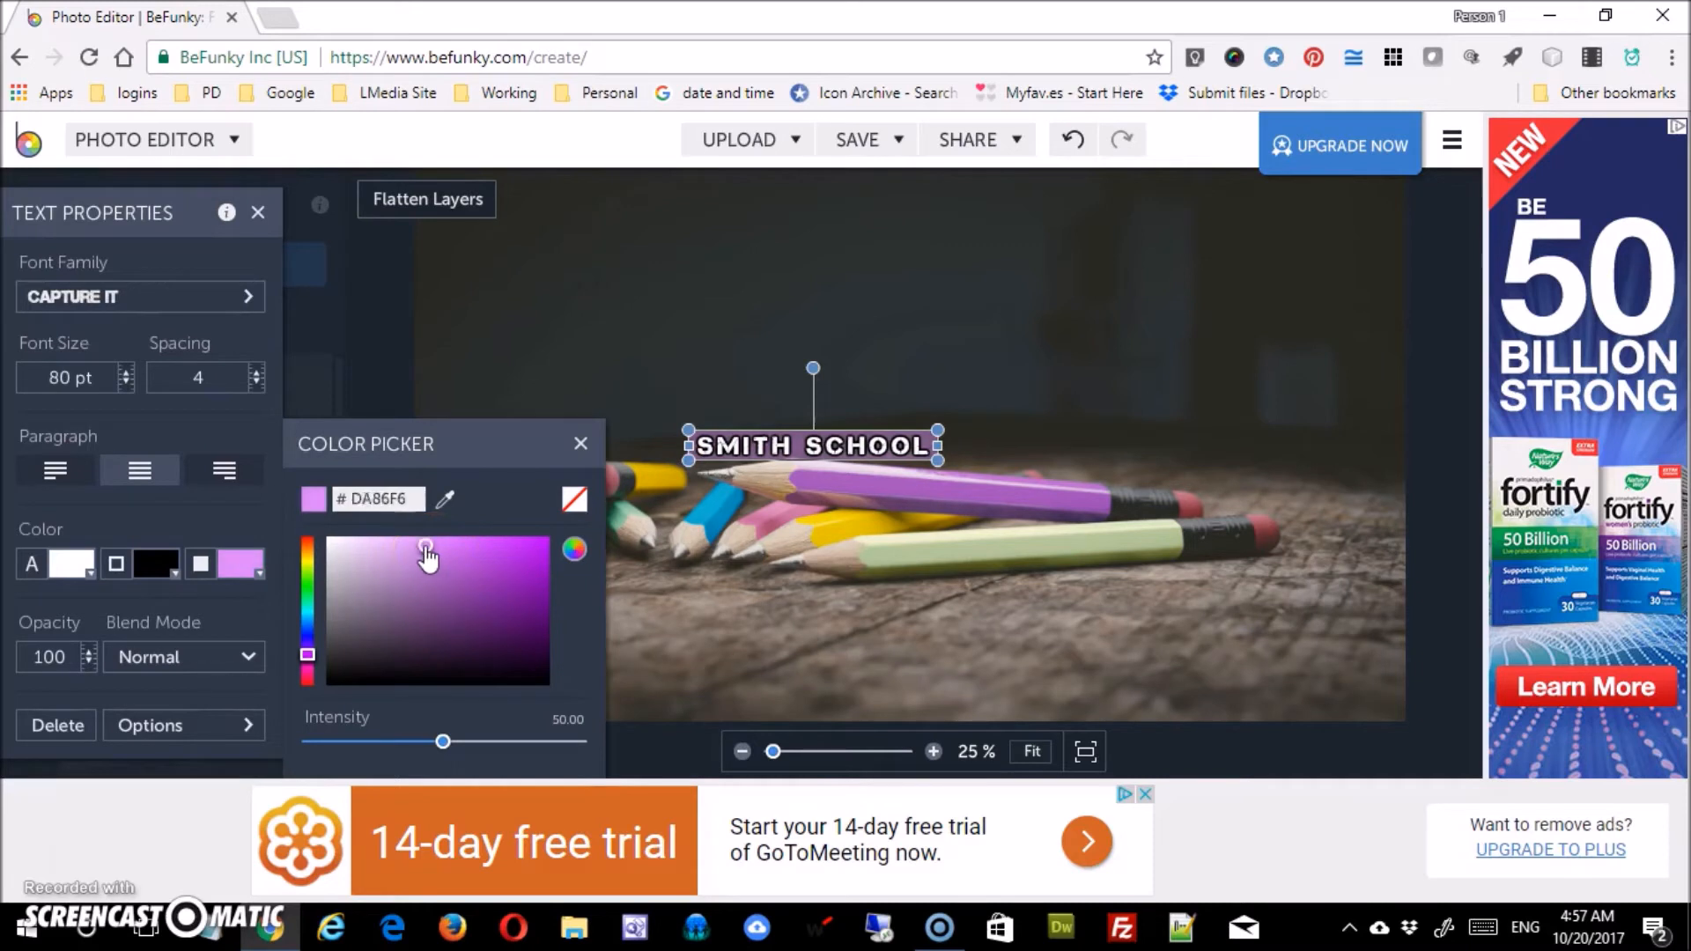
left_click(410, 557)
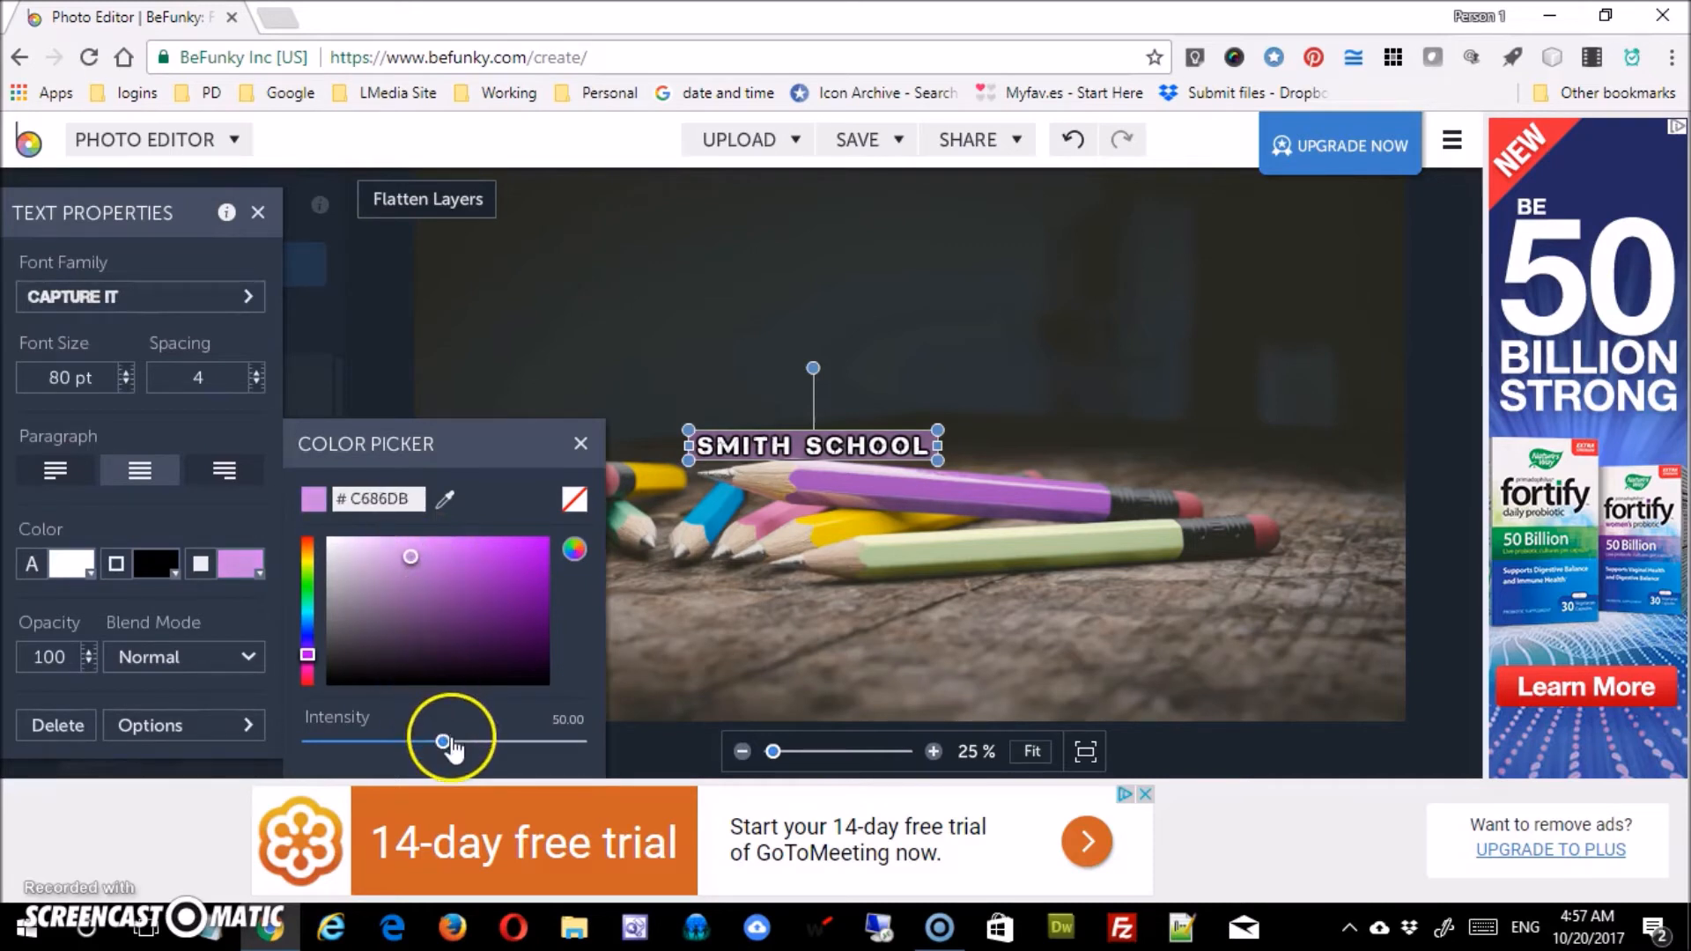
left_click_drag(450, 746, 385, 744)
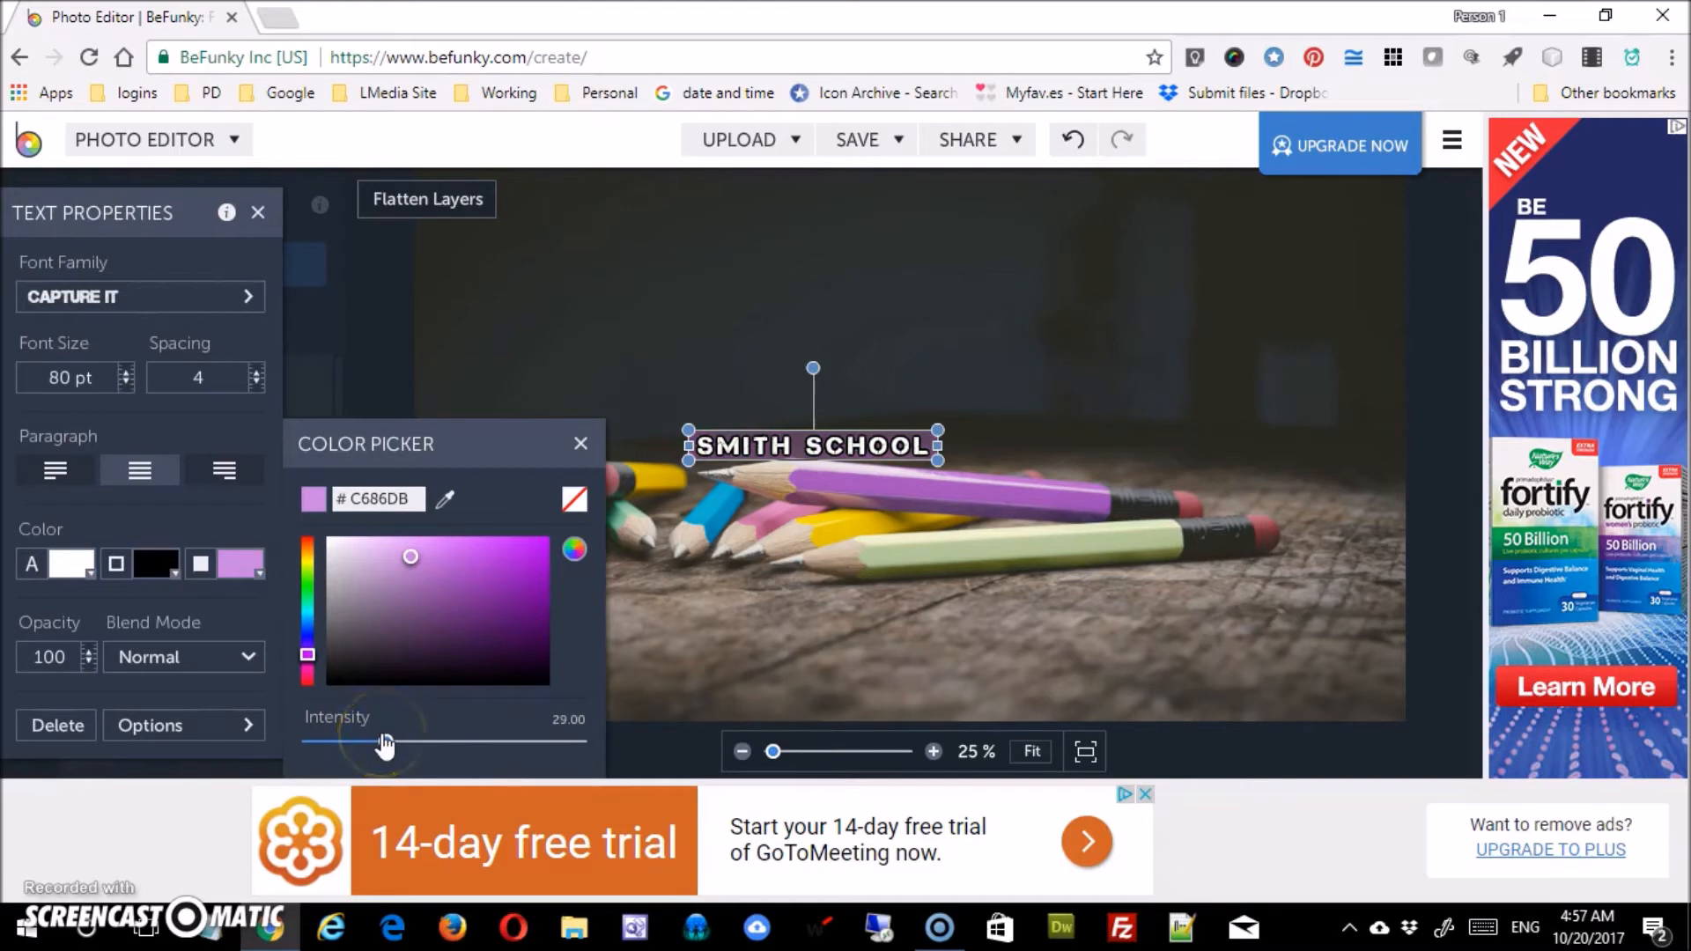
left_click(446, 500)
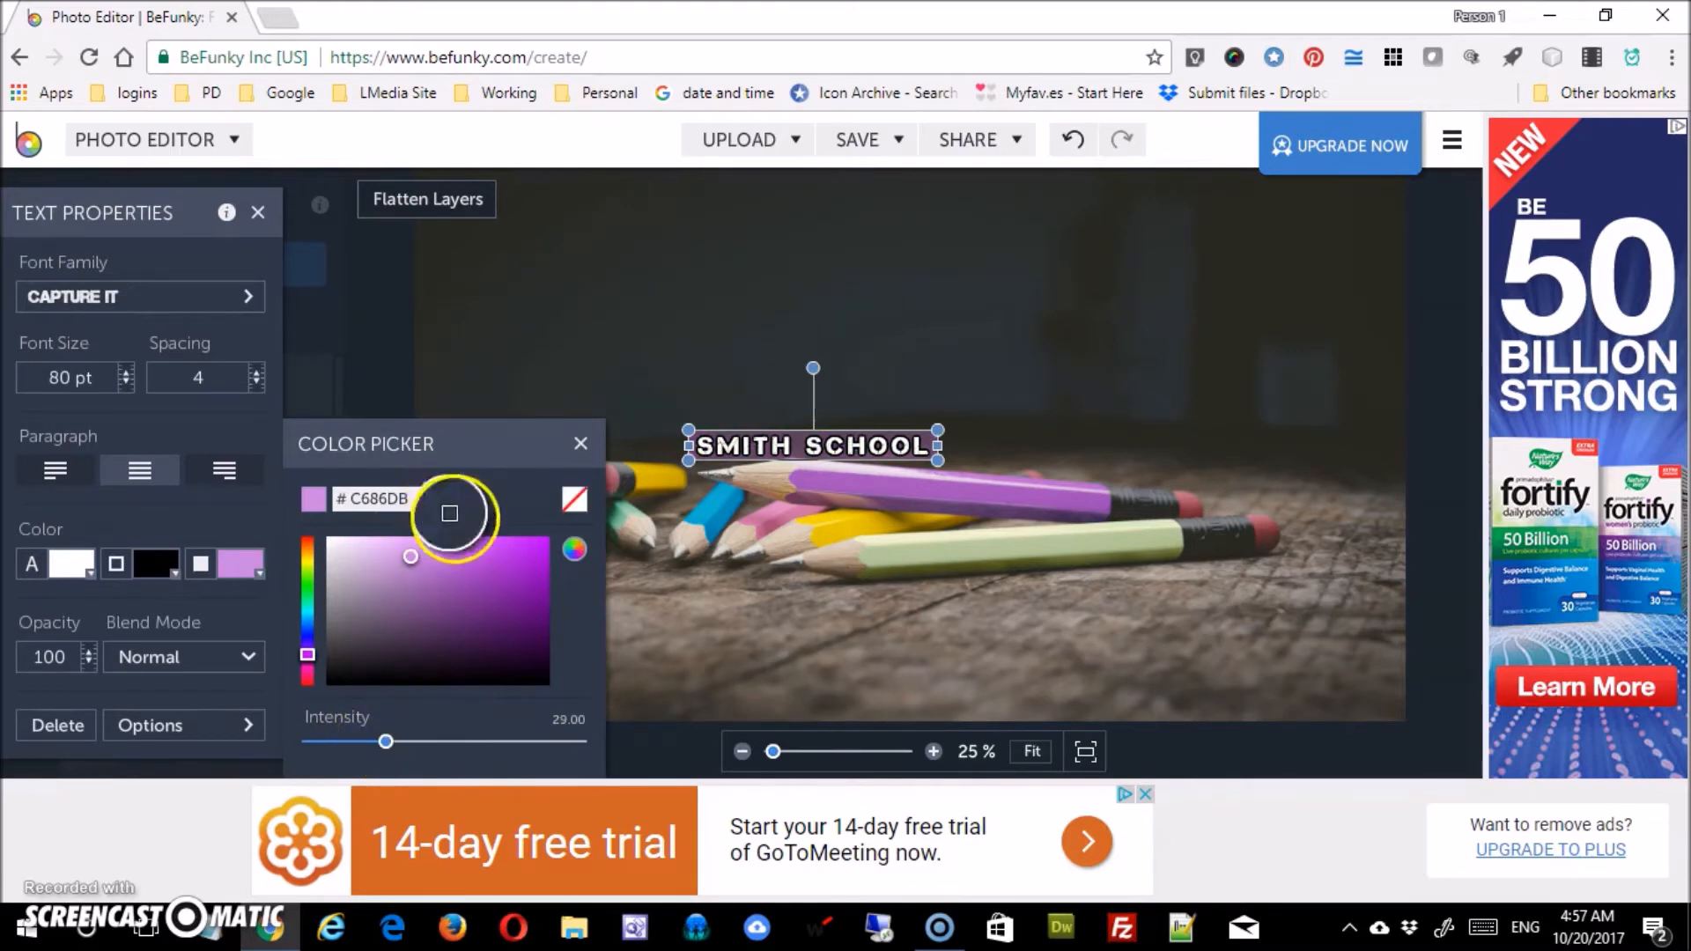
left_click(1003, 545)
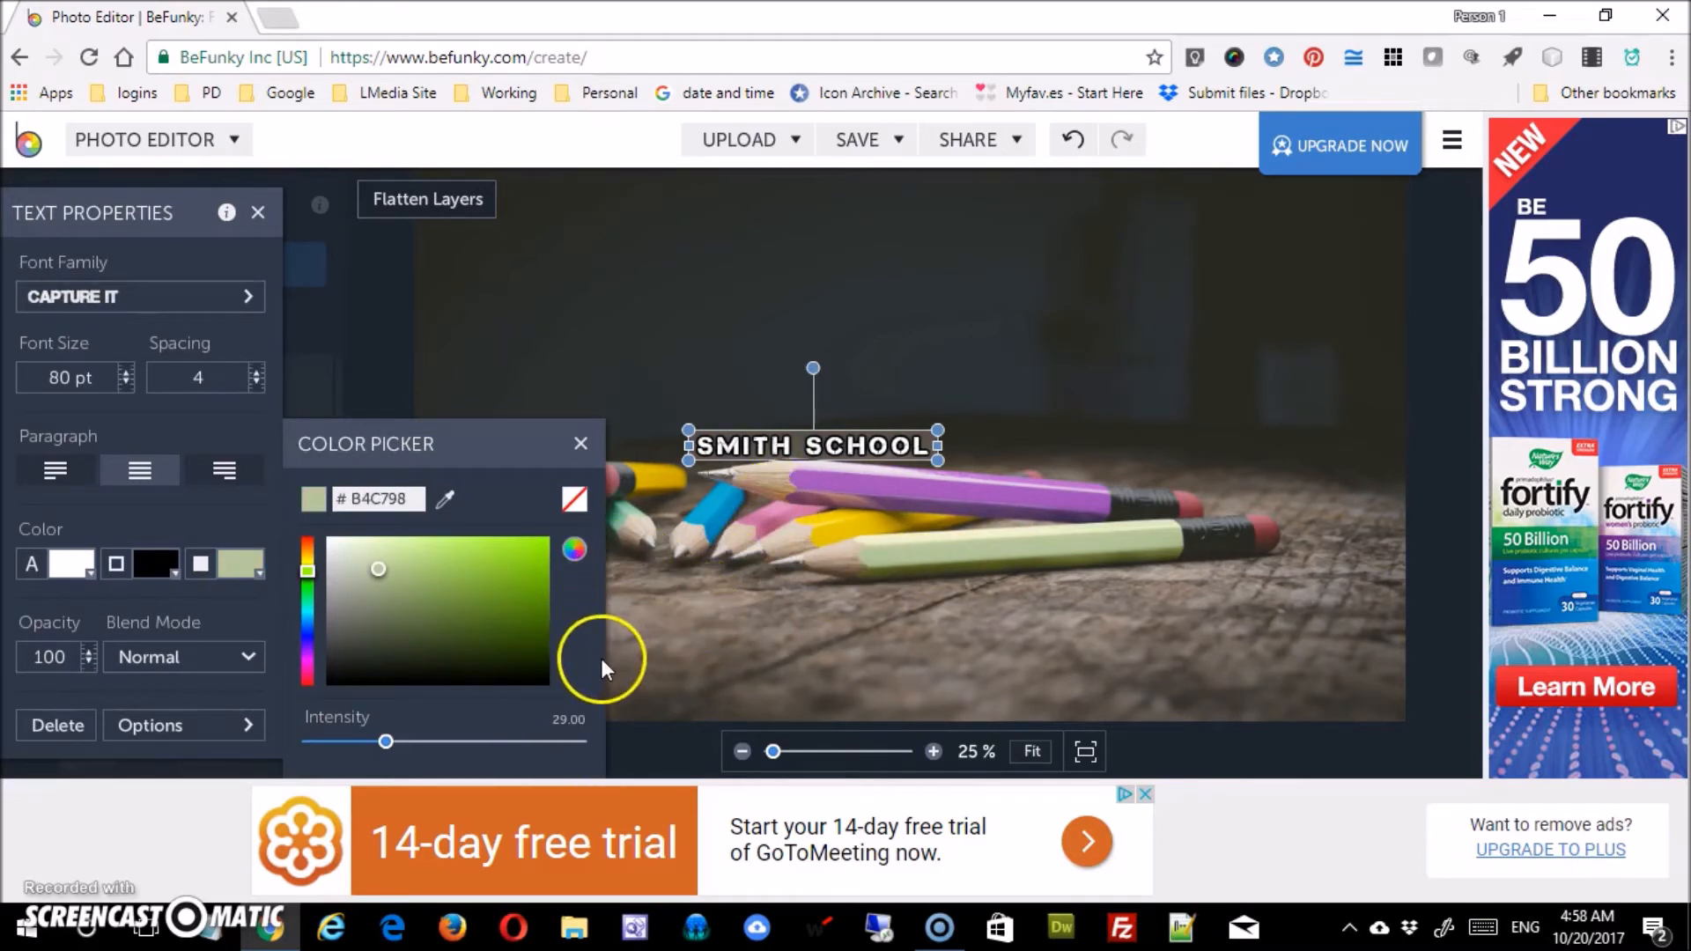
Lower the pencil photo layer's opacity to 35 so the channel art template shows through
left_click(660, 672)
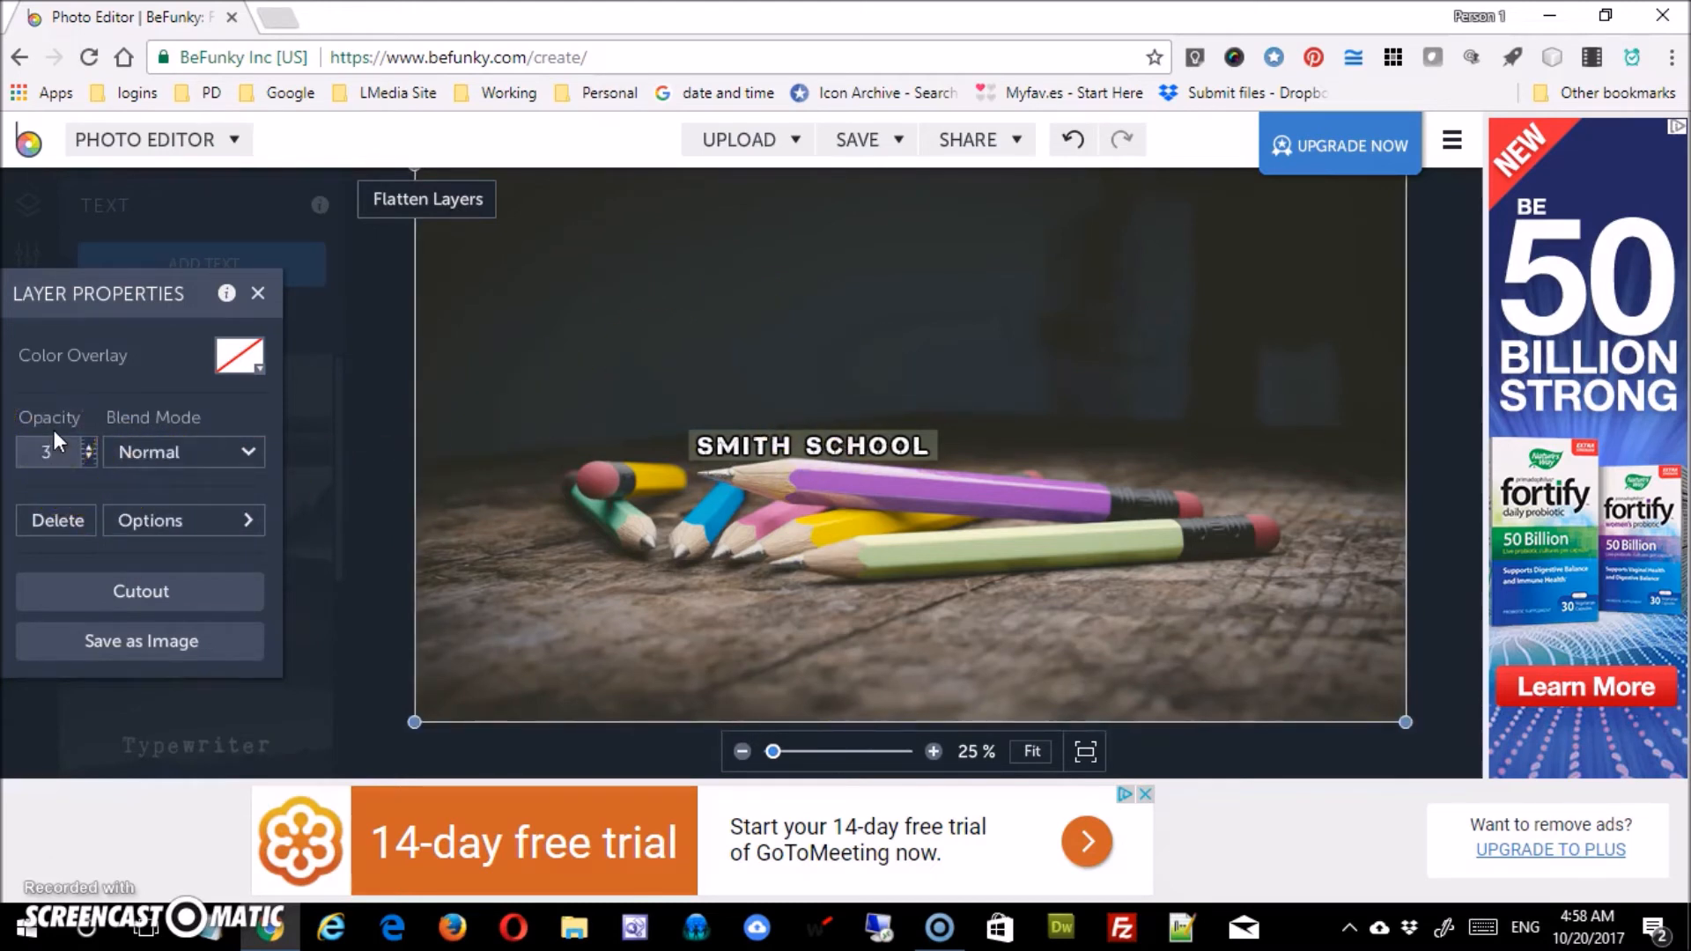
key("Return")
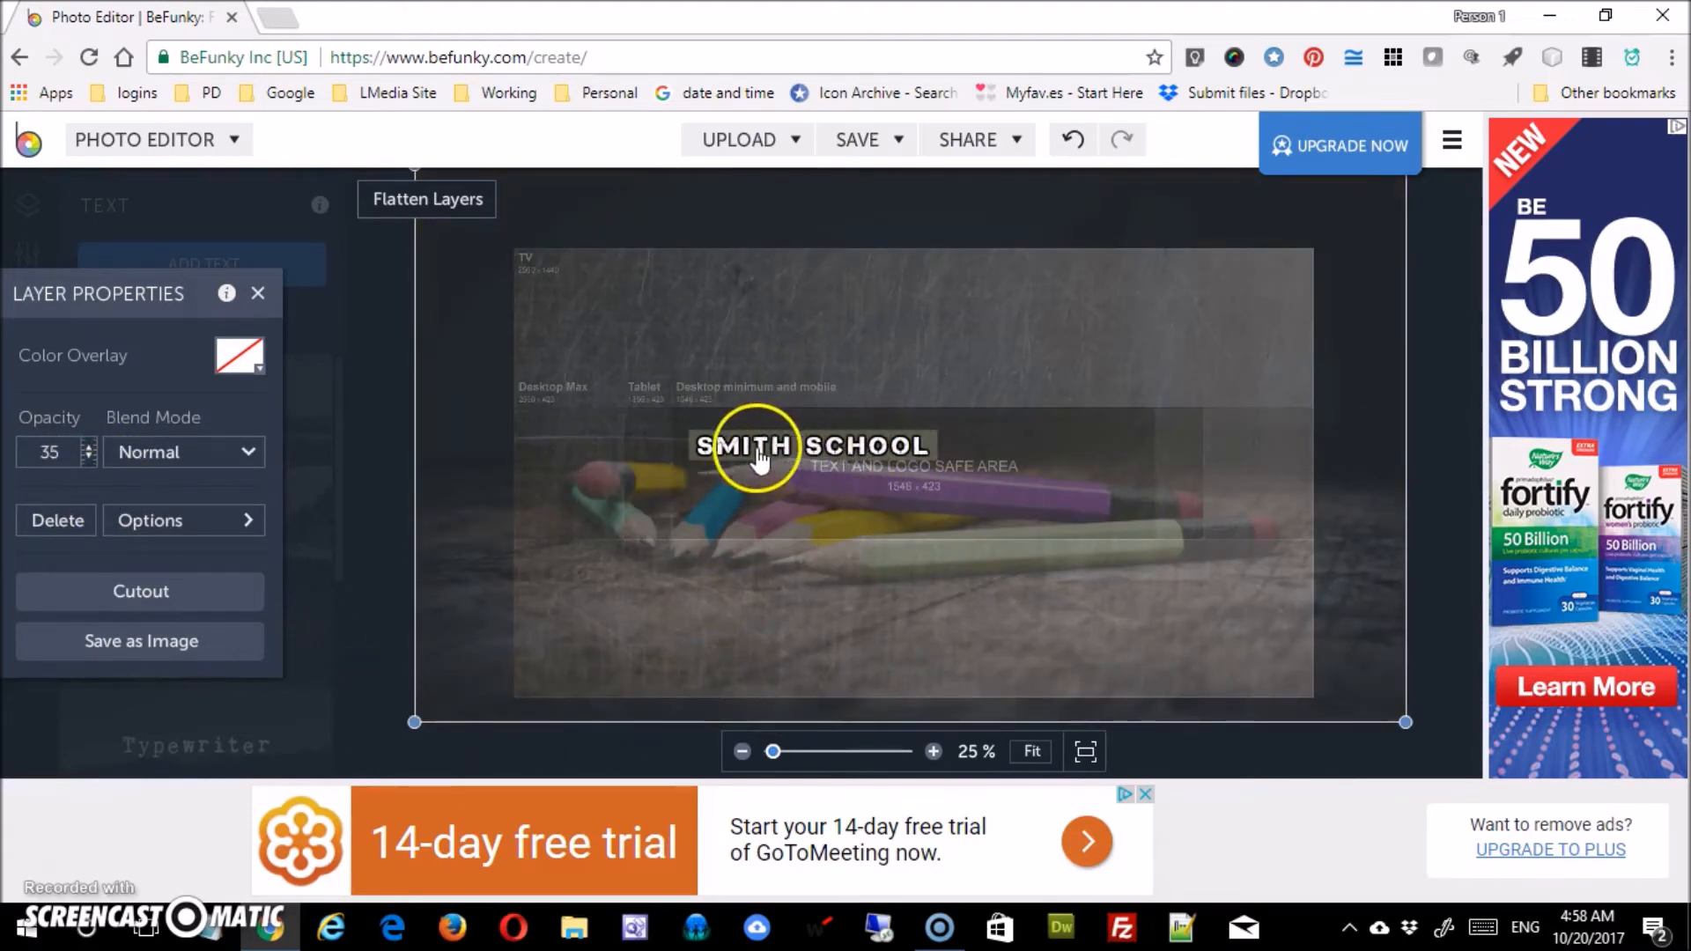
Left-align the Smith School text and widen its text box to the right edge of the channel art template
left_click(804, 443)
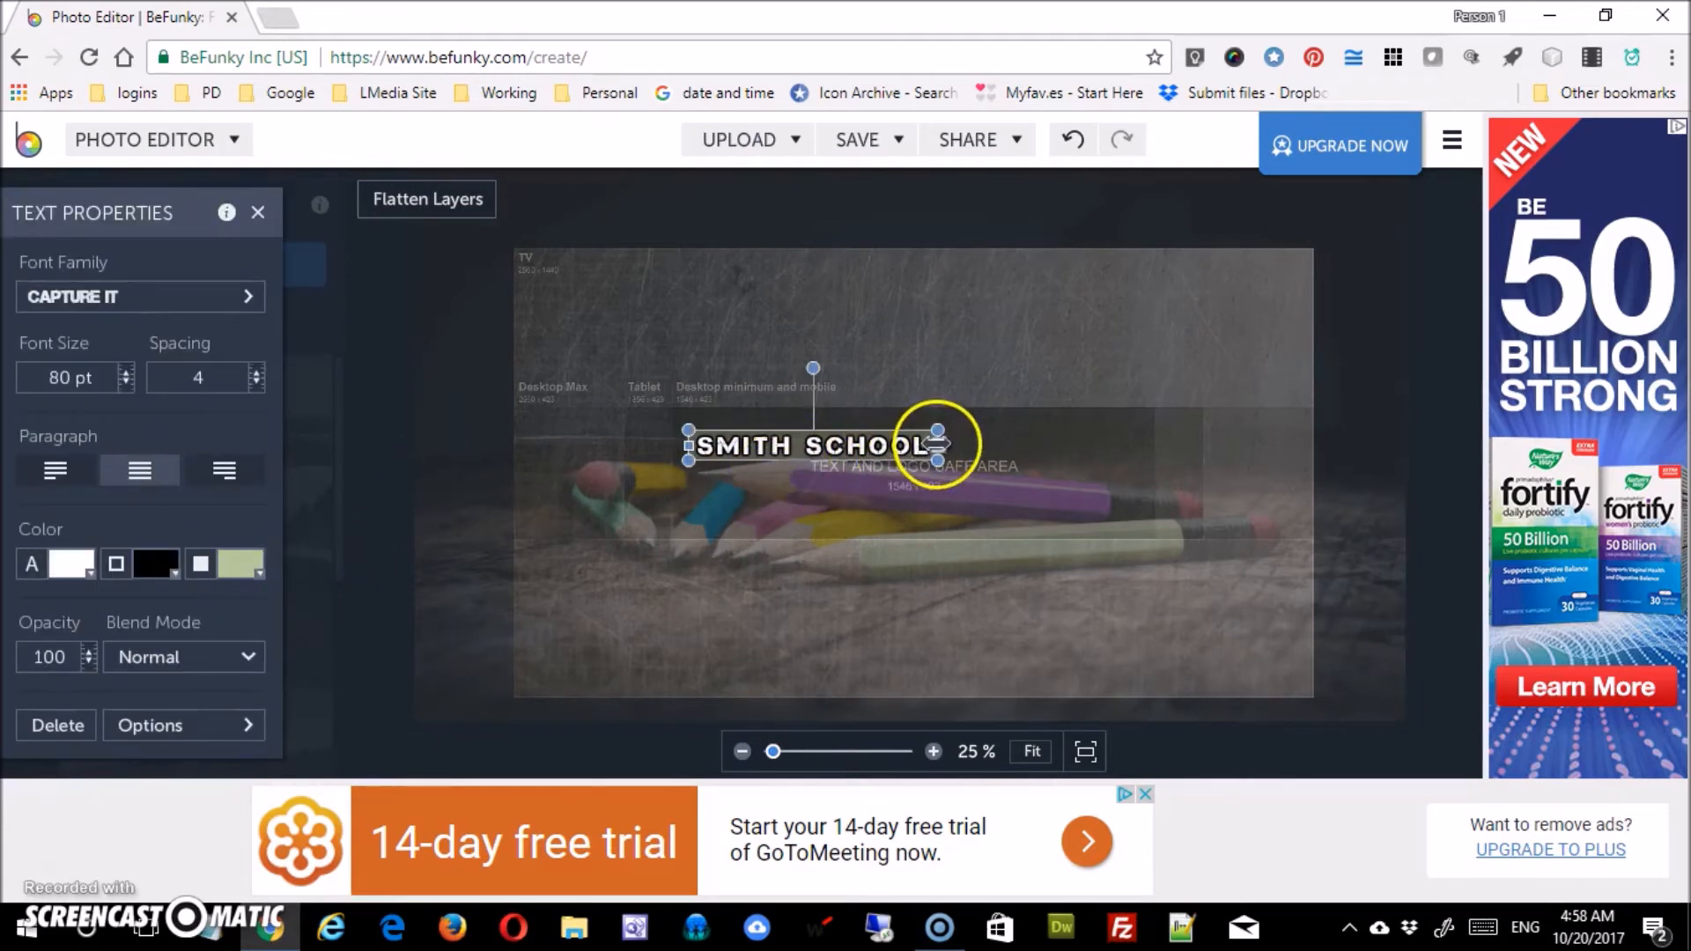
left_click_drag(937, 445, 1013, 445)
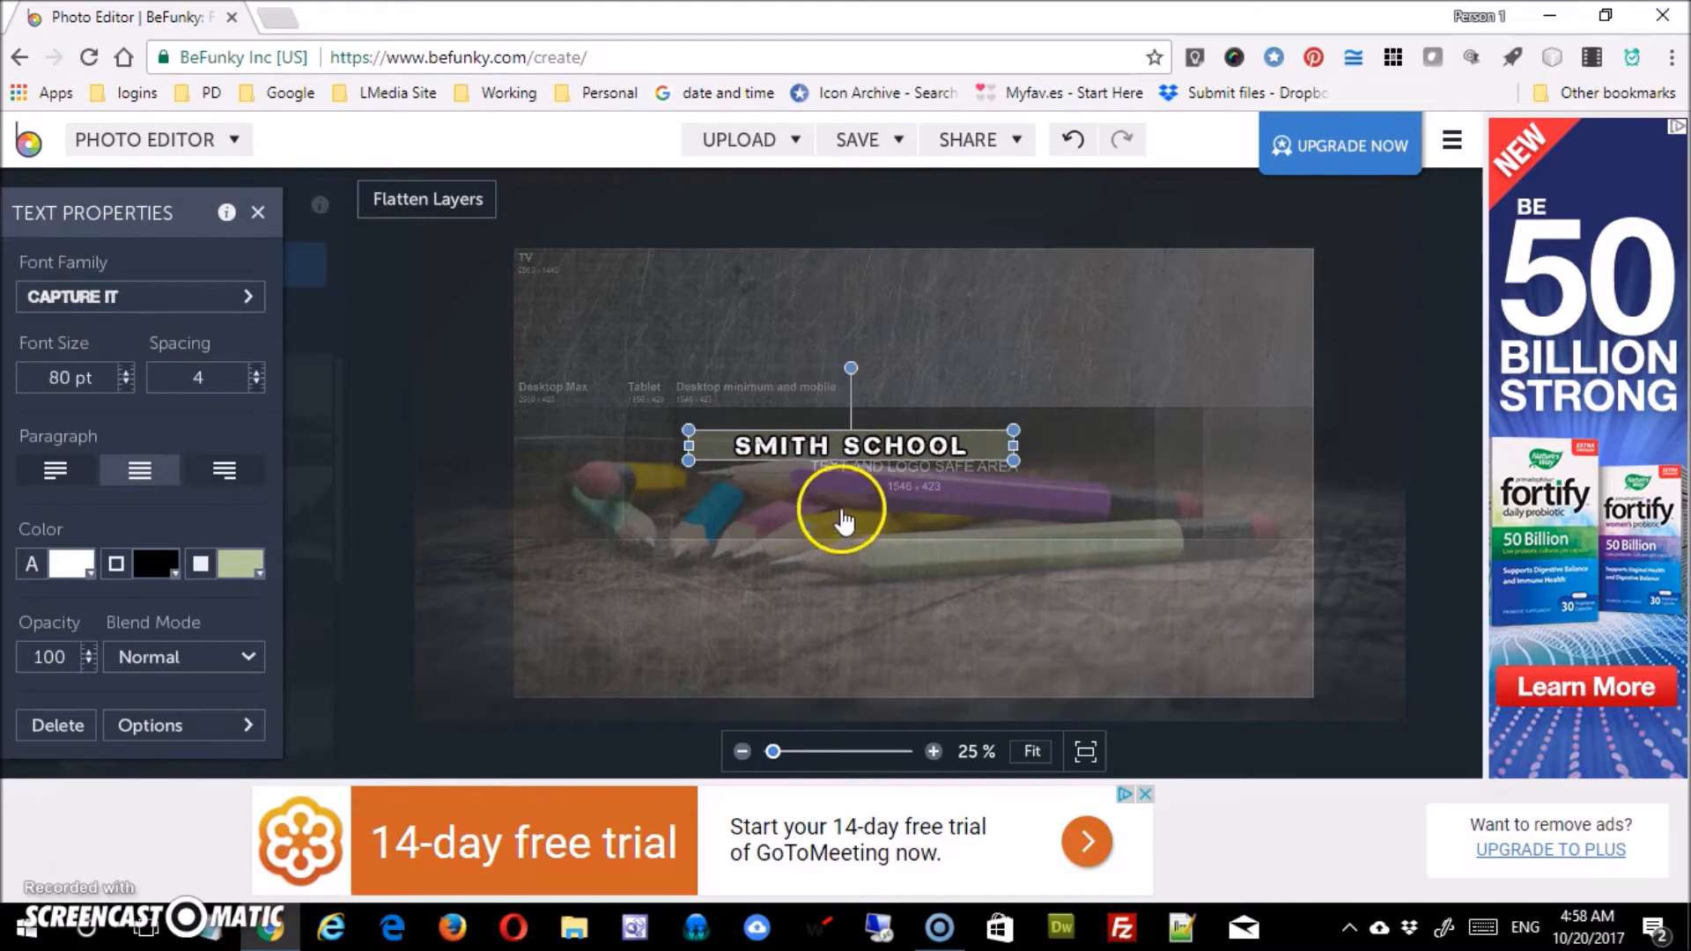
left_click(74, 484)
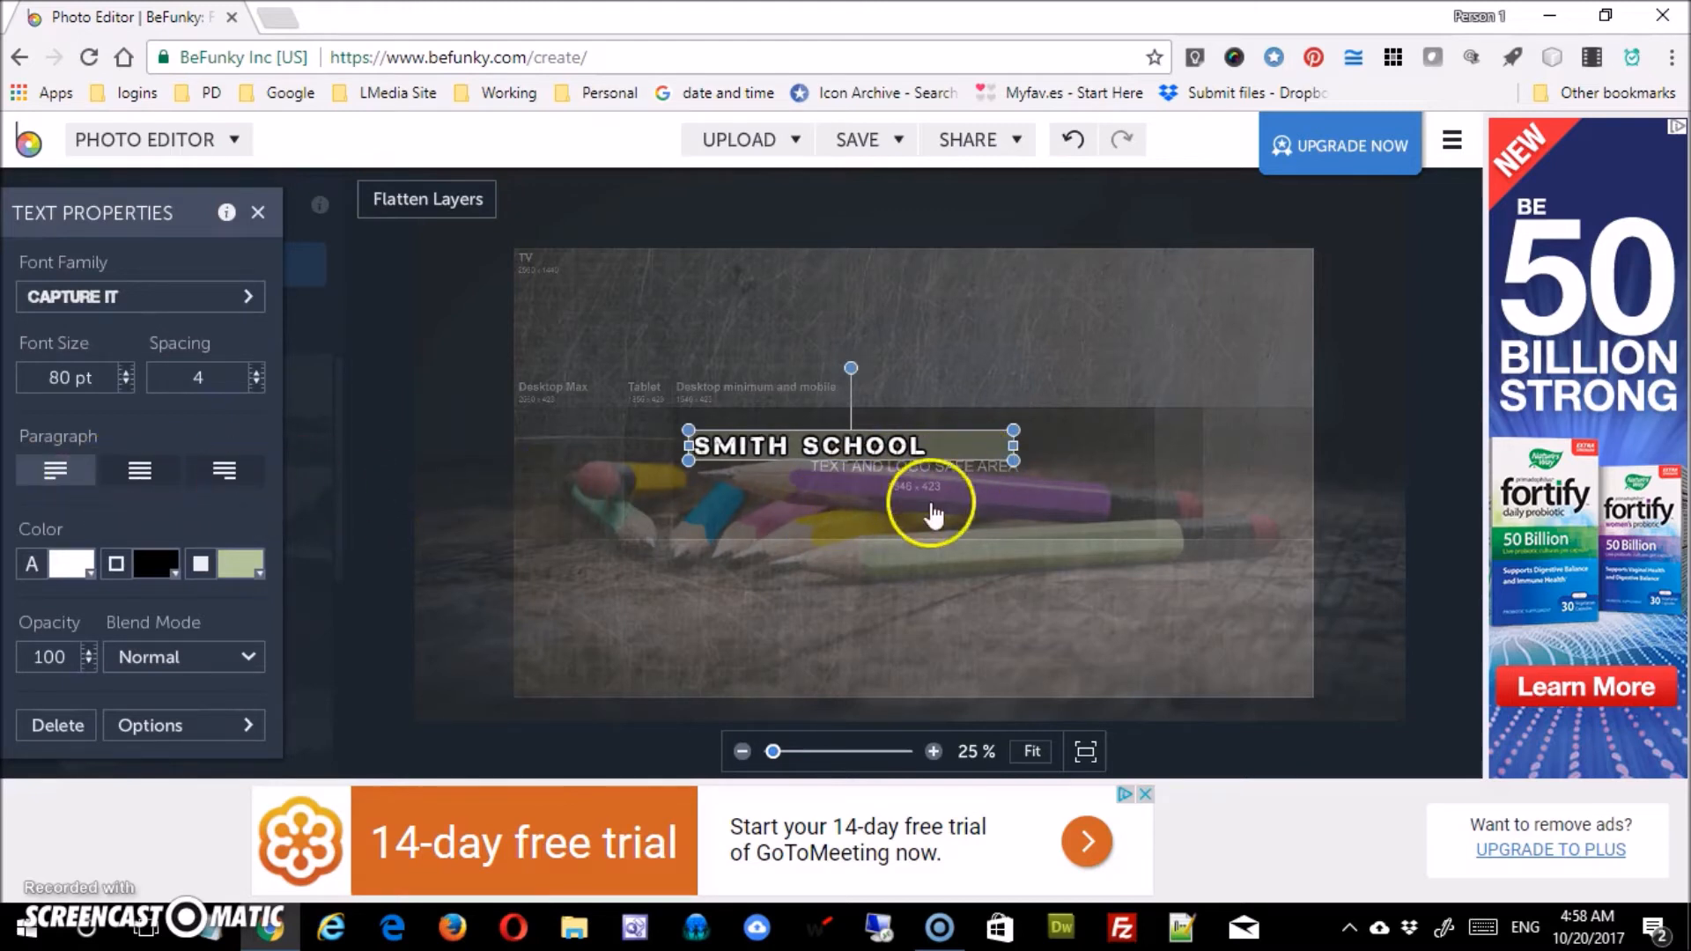
left_click_drag(1012, 444, 1307, 456)
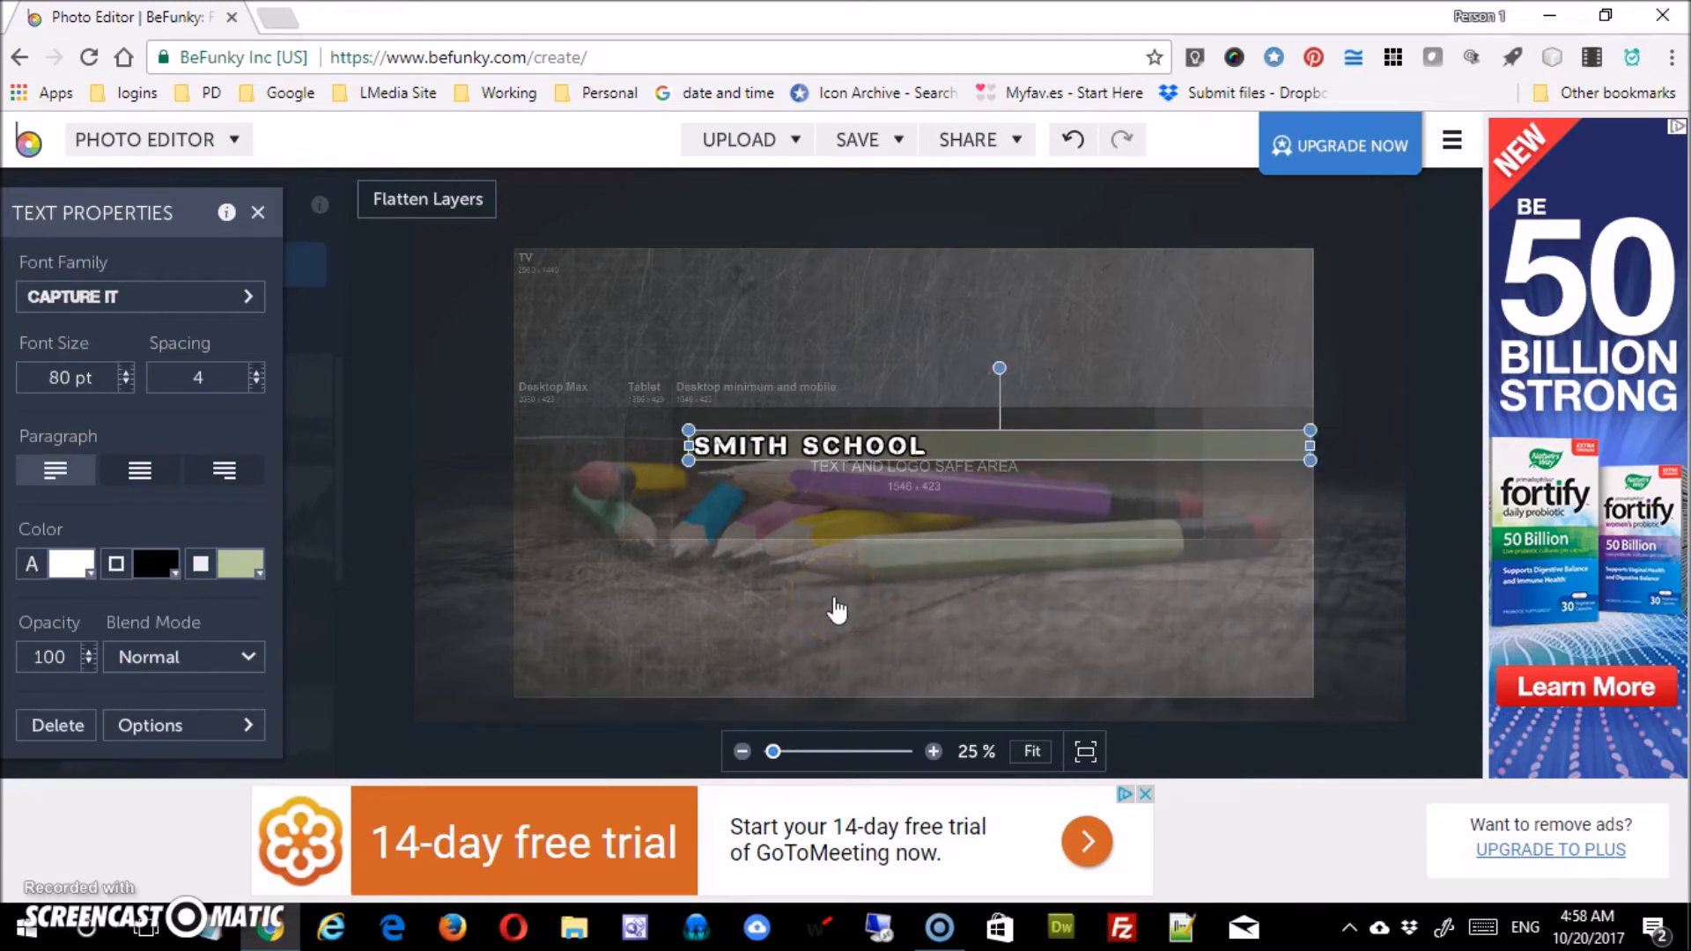
Set the opacity of the Smith School text layer to 50
left_click(250, 658)
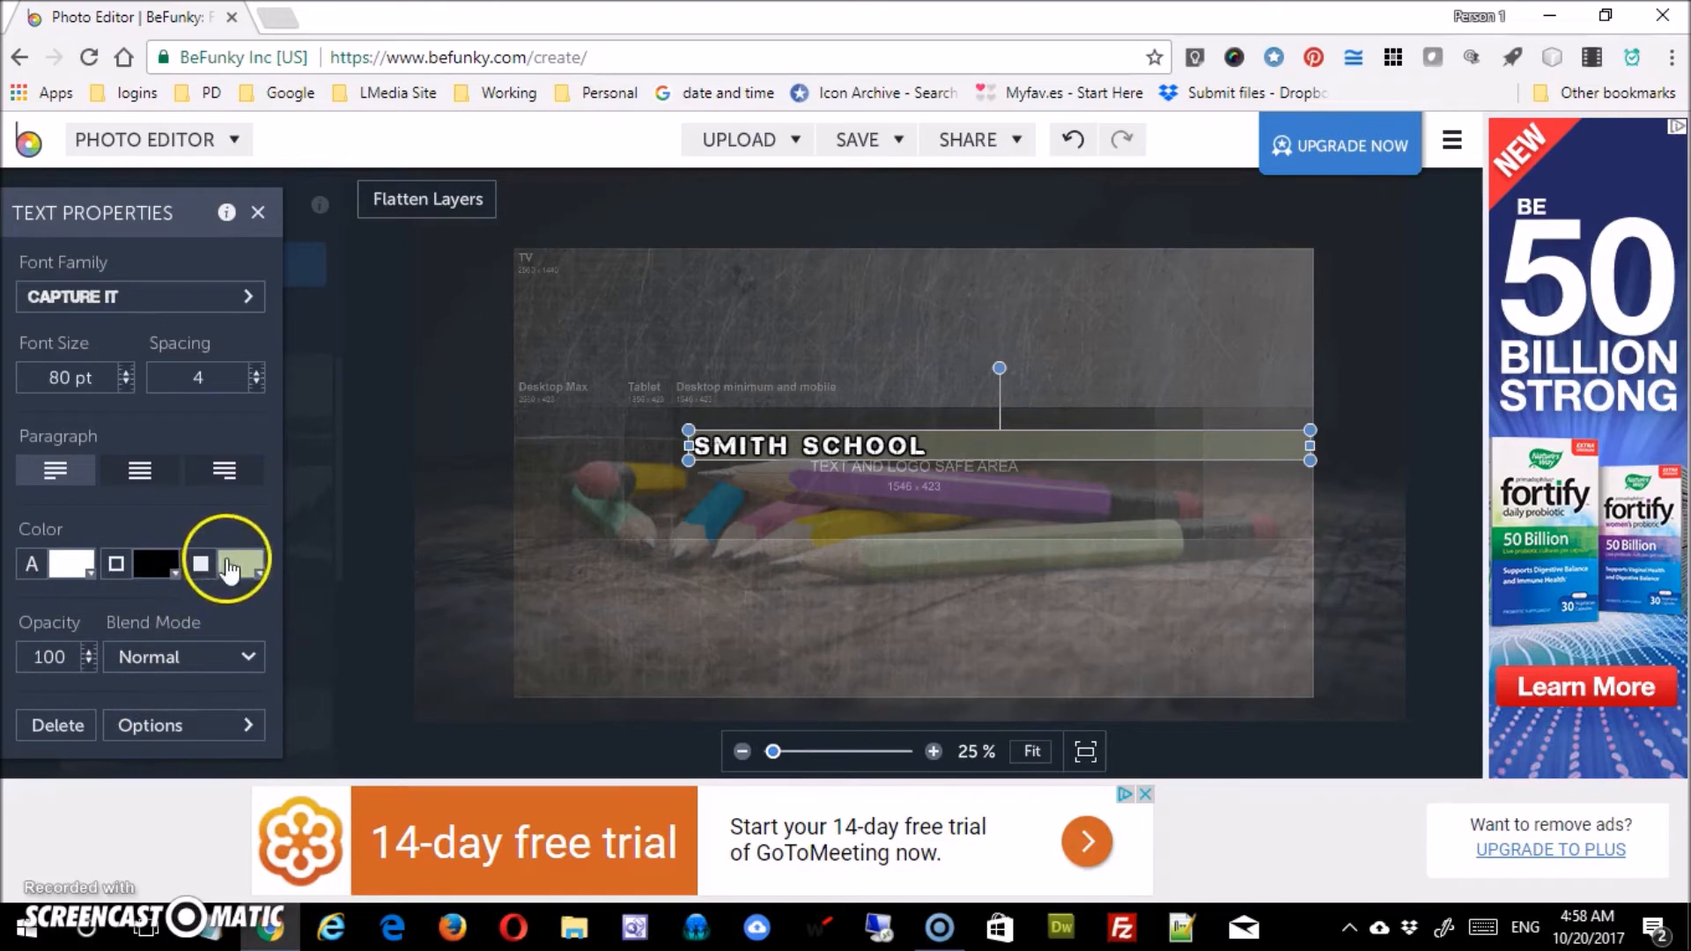
double_click(64, 659)
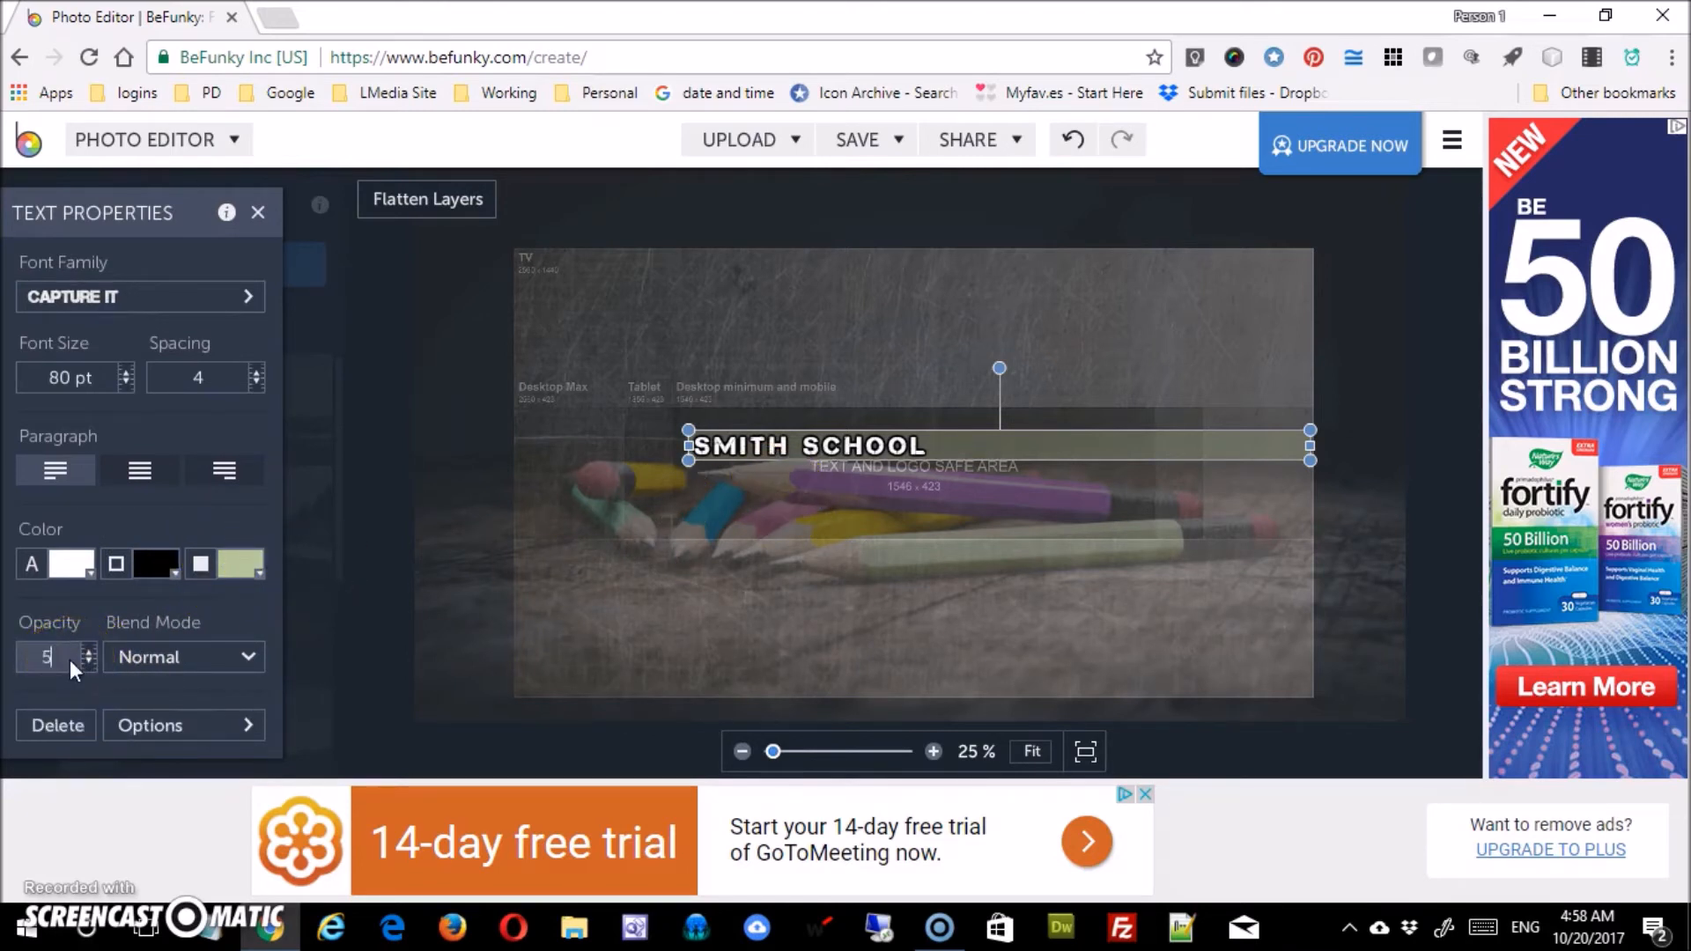
key("Return")
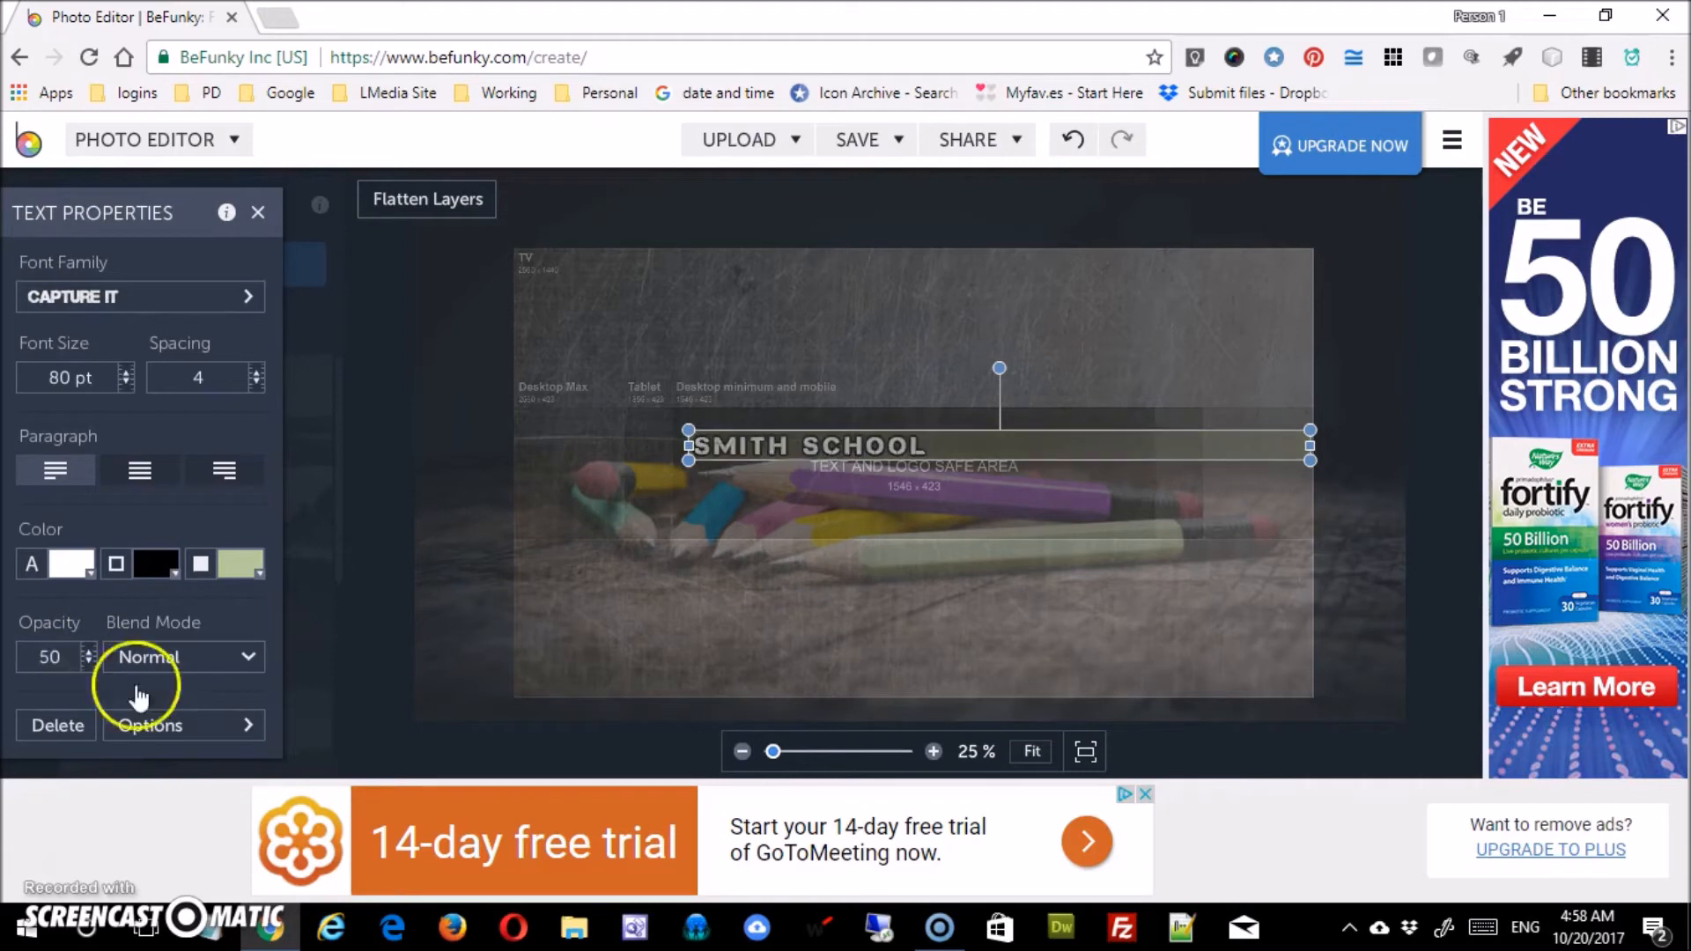
left_click(482, 667)
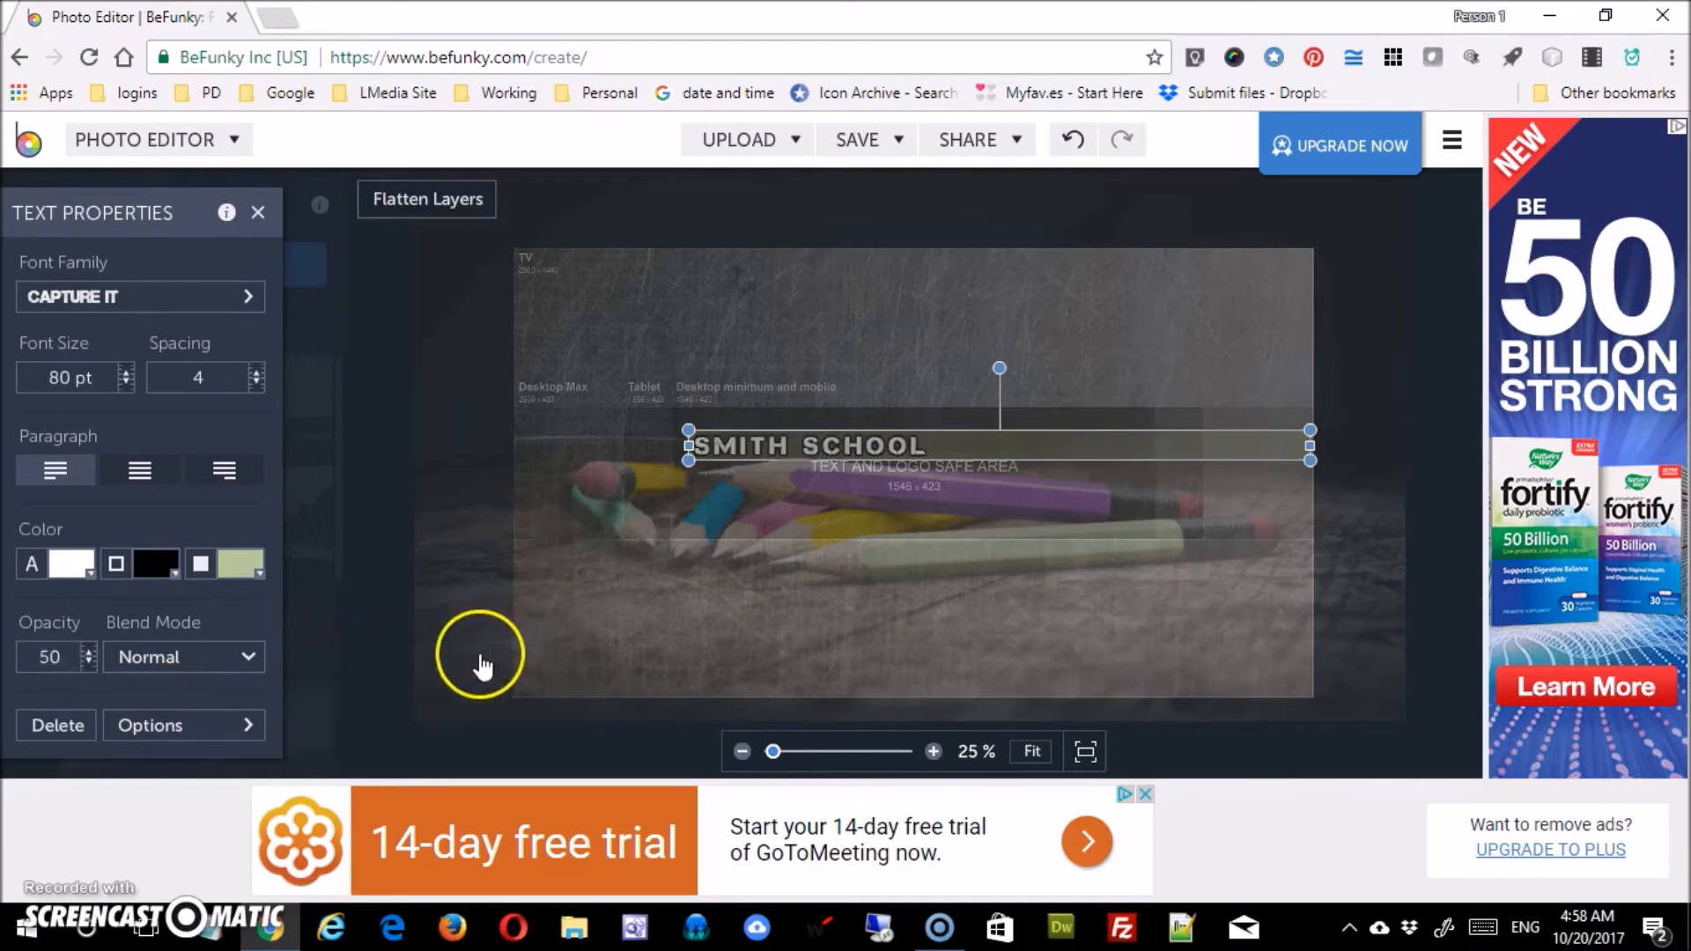
left_click(226, 727)
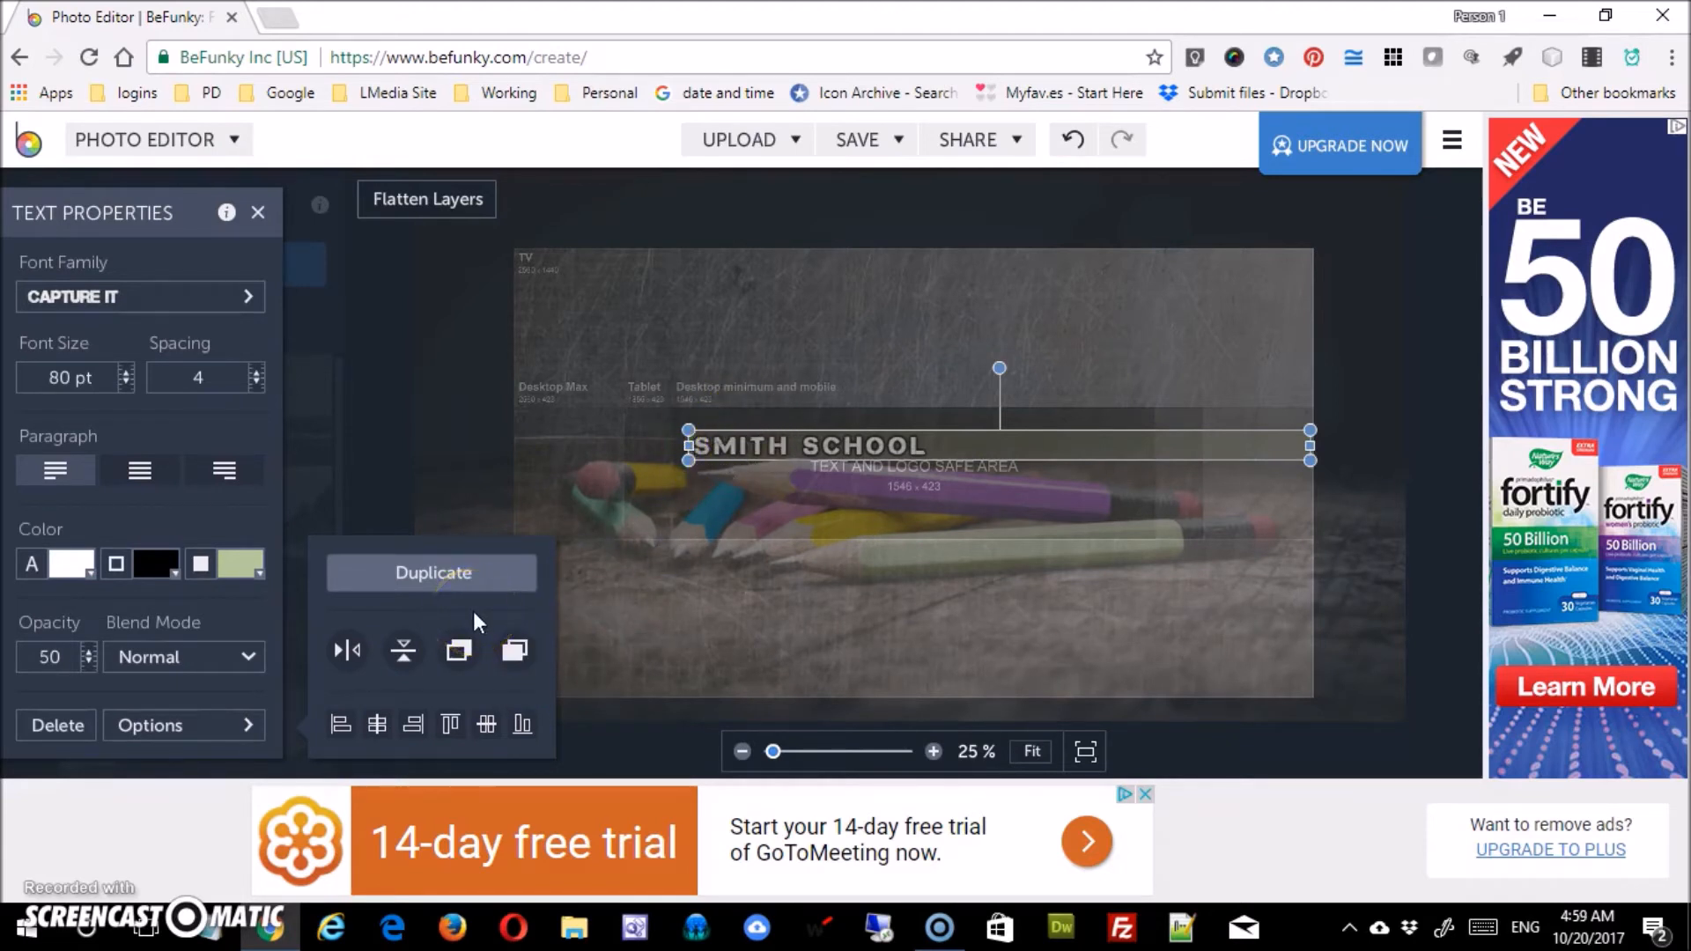
left_click(474, 404)
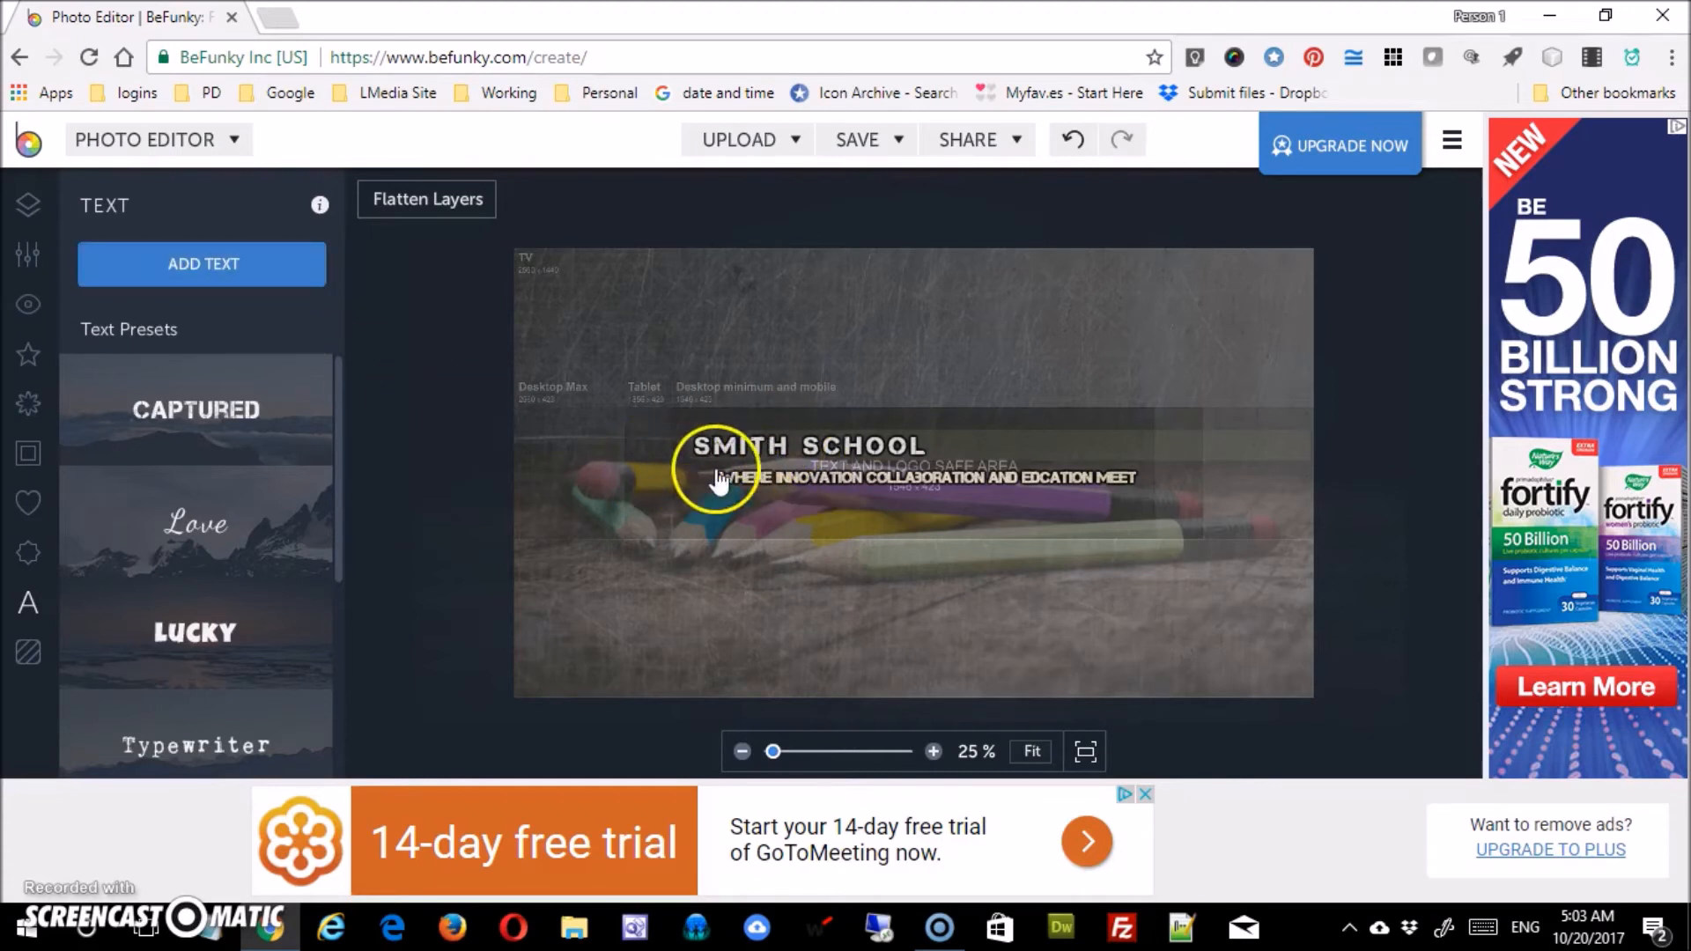
left_click(685, 321)
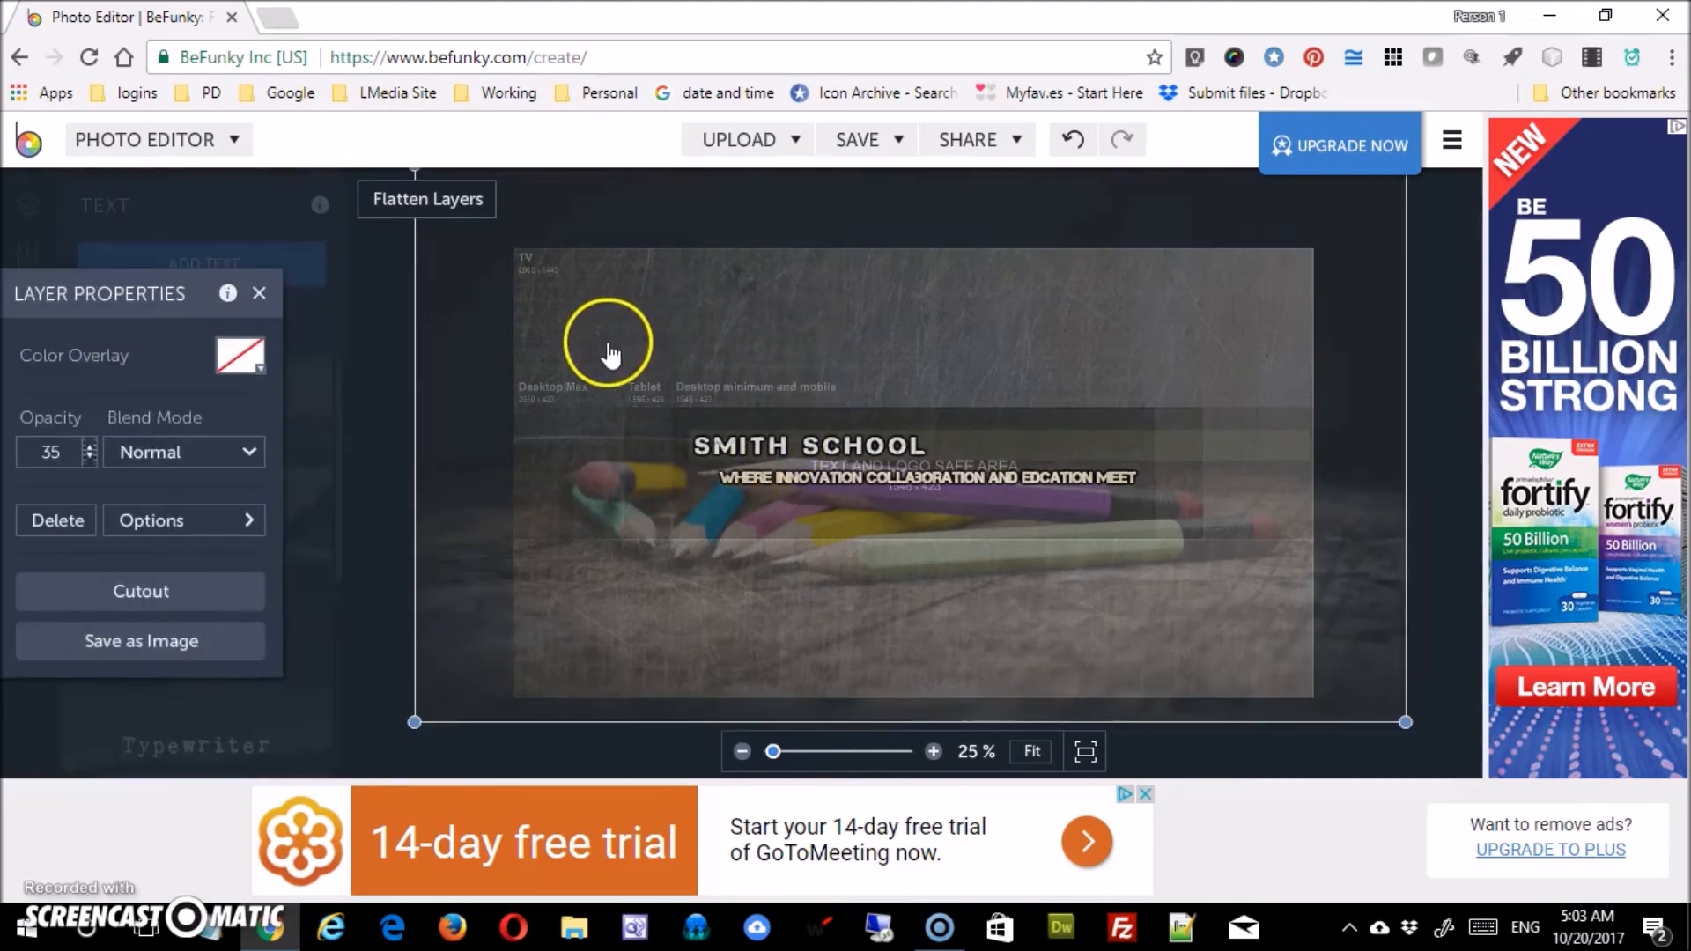
left_click(394, 386)
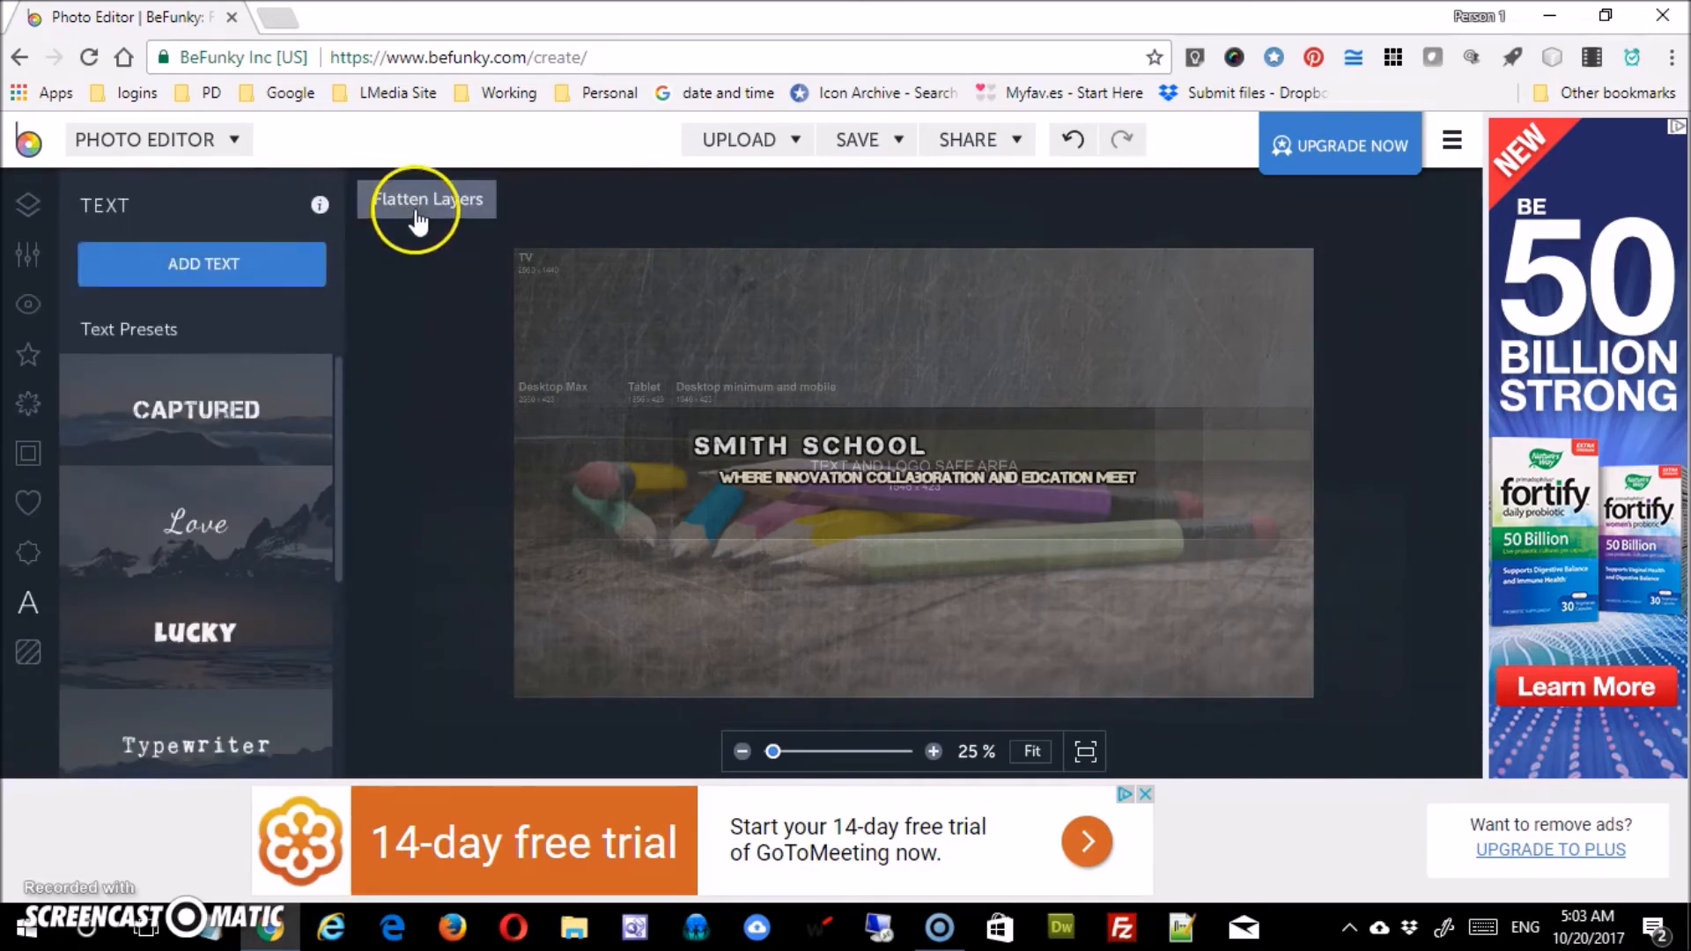
Set the pencil photo layer's opacity to 100 and flatten all layers into the channel art image
left_click(582, 299)
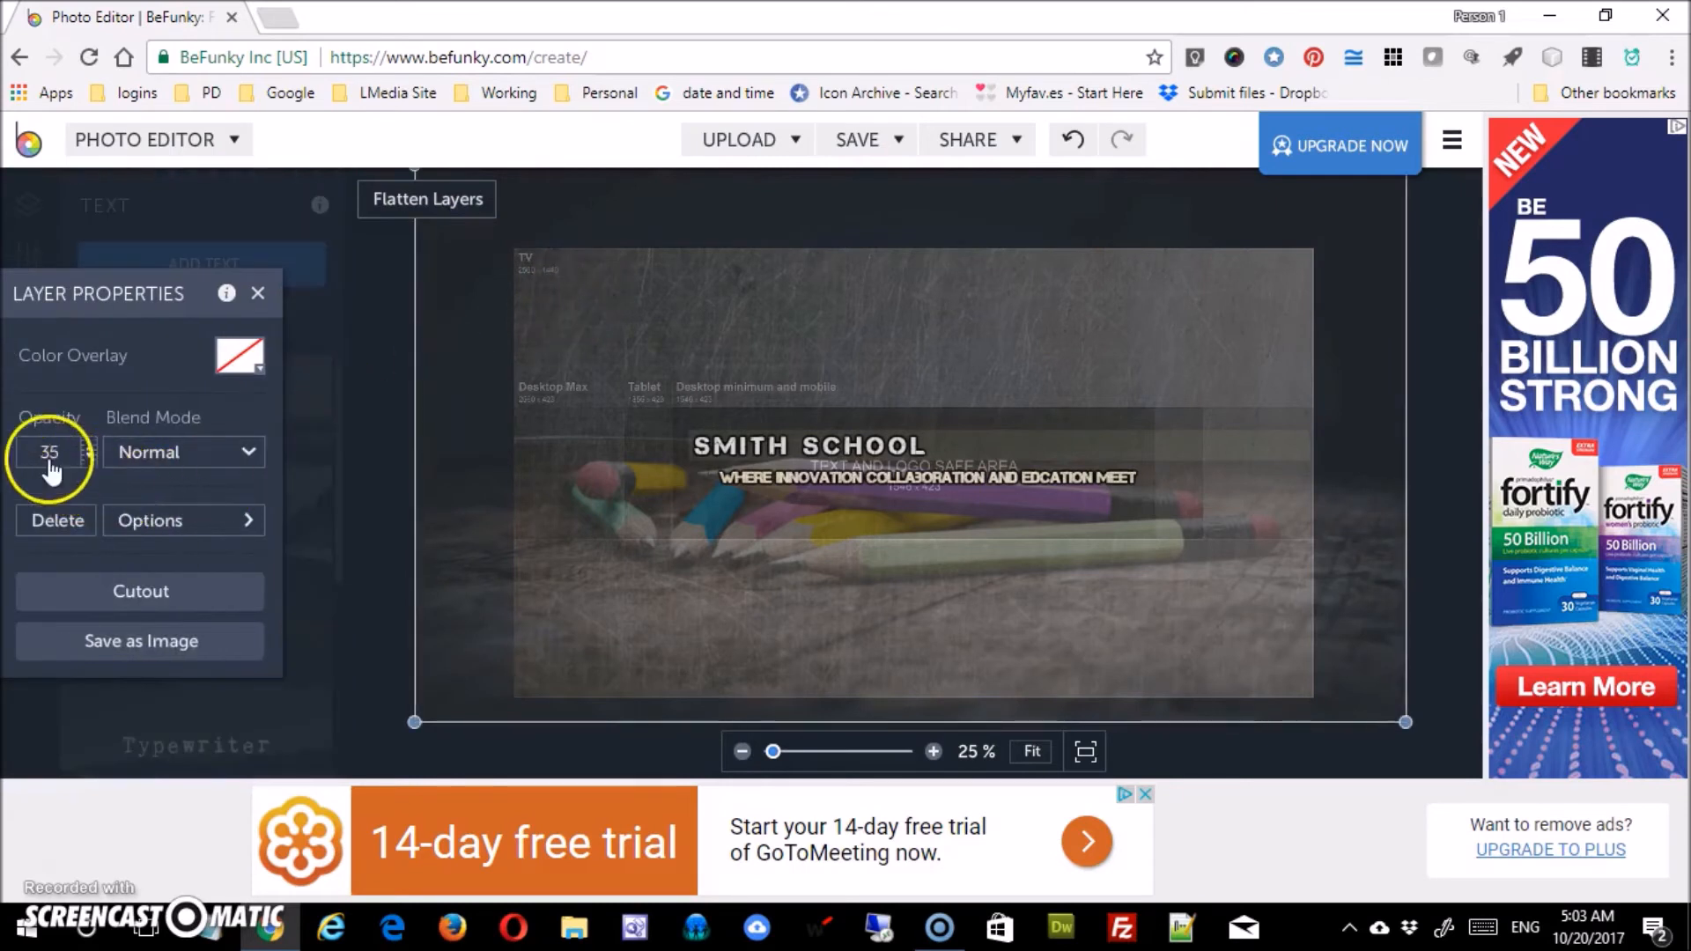
double_click(58, 454)
type("100")
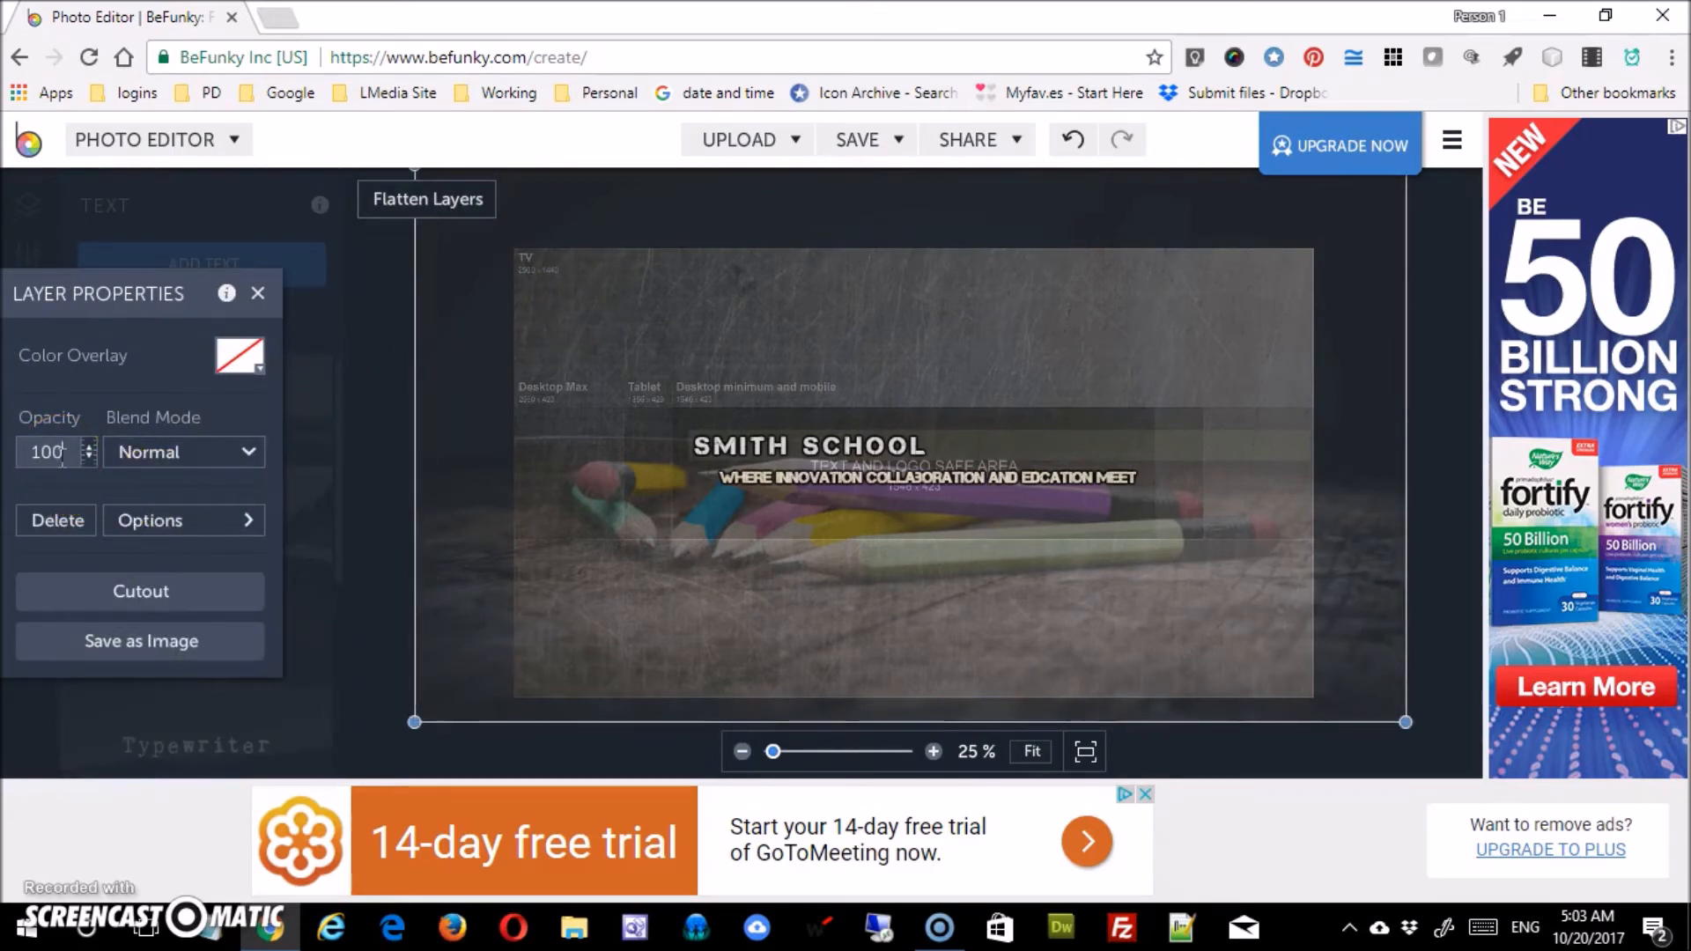
key("Return")
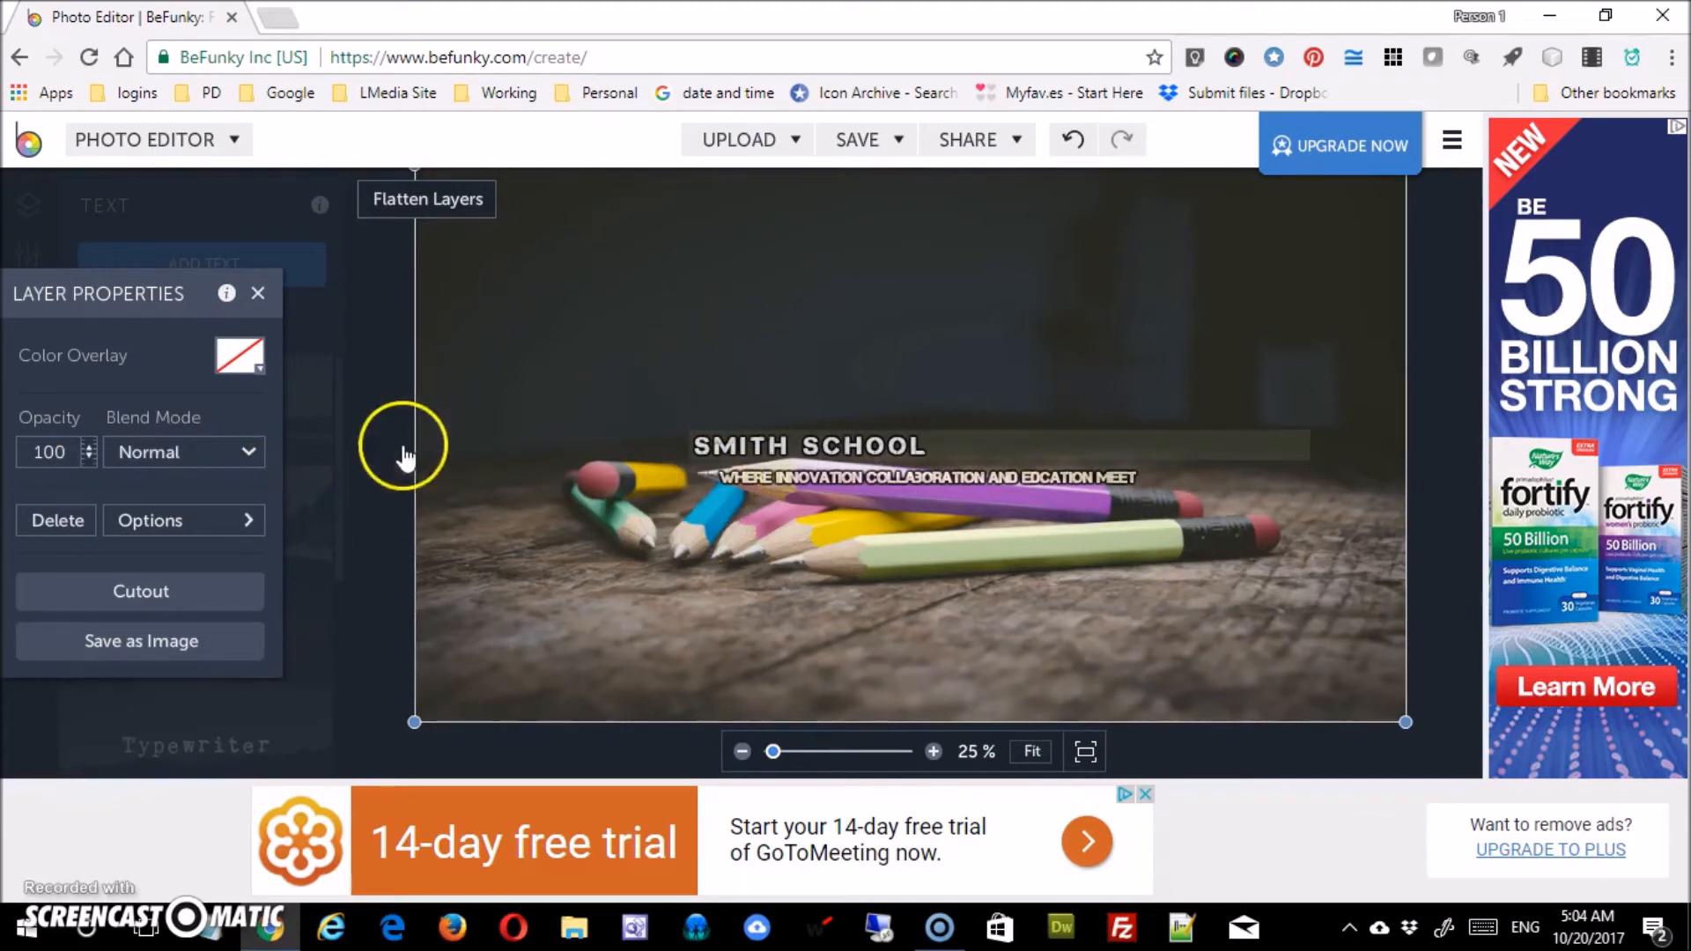
left_click(367, 441)
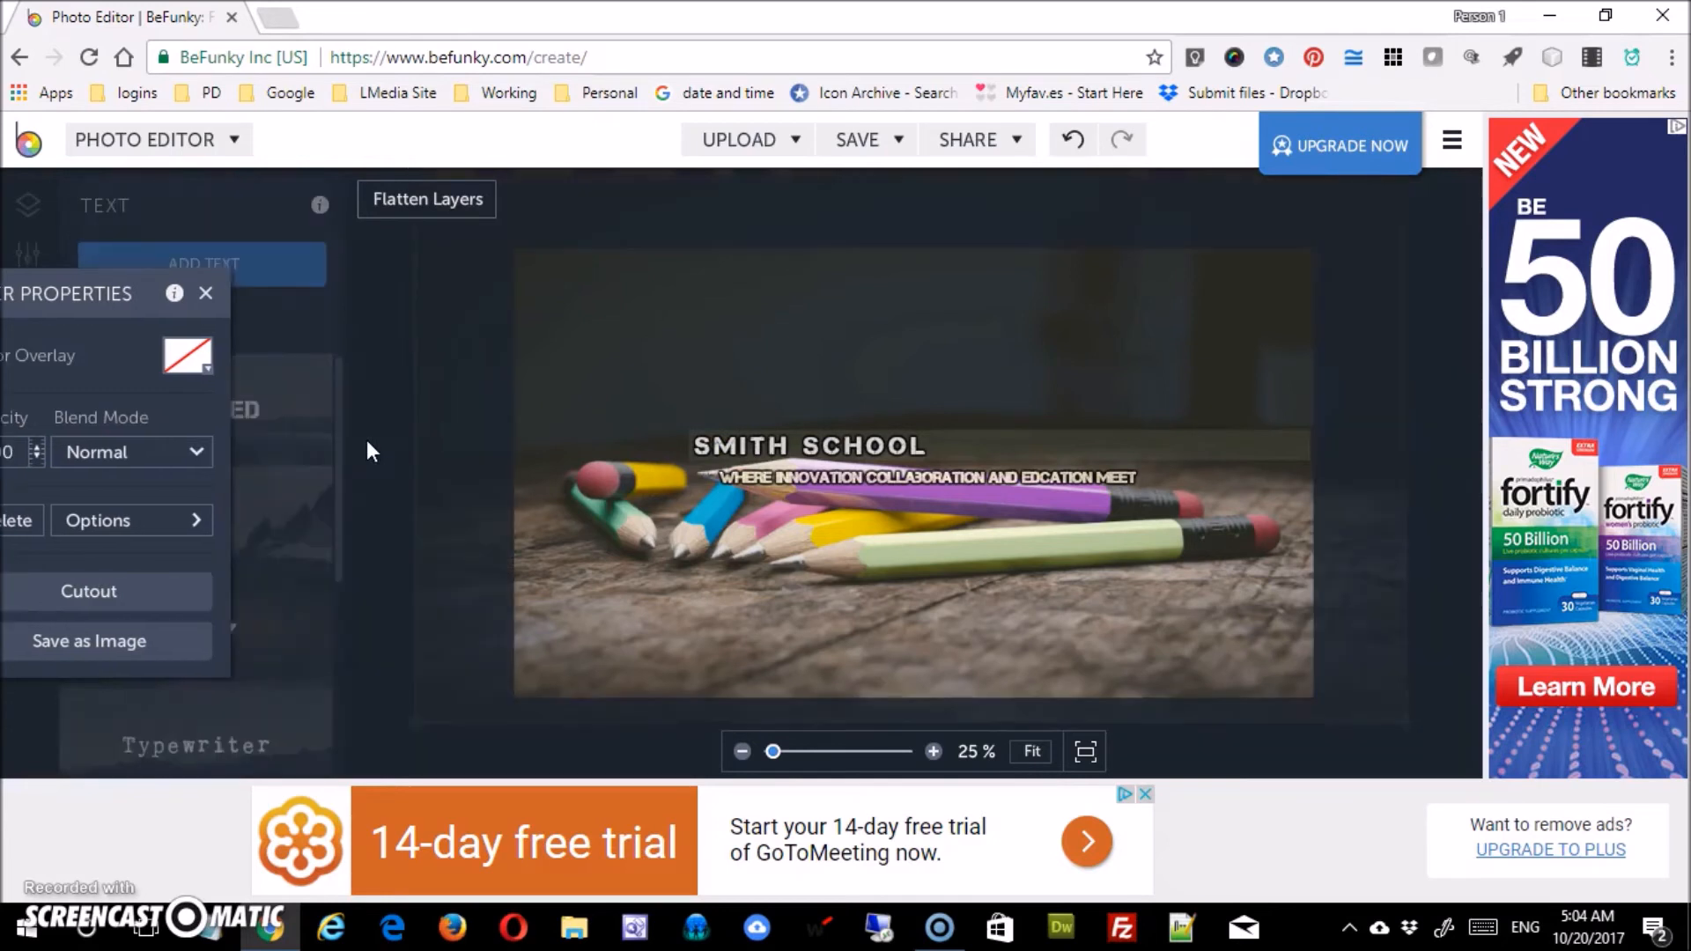
left_click(414, 209)
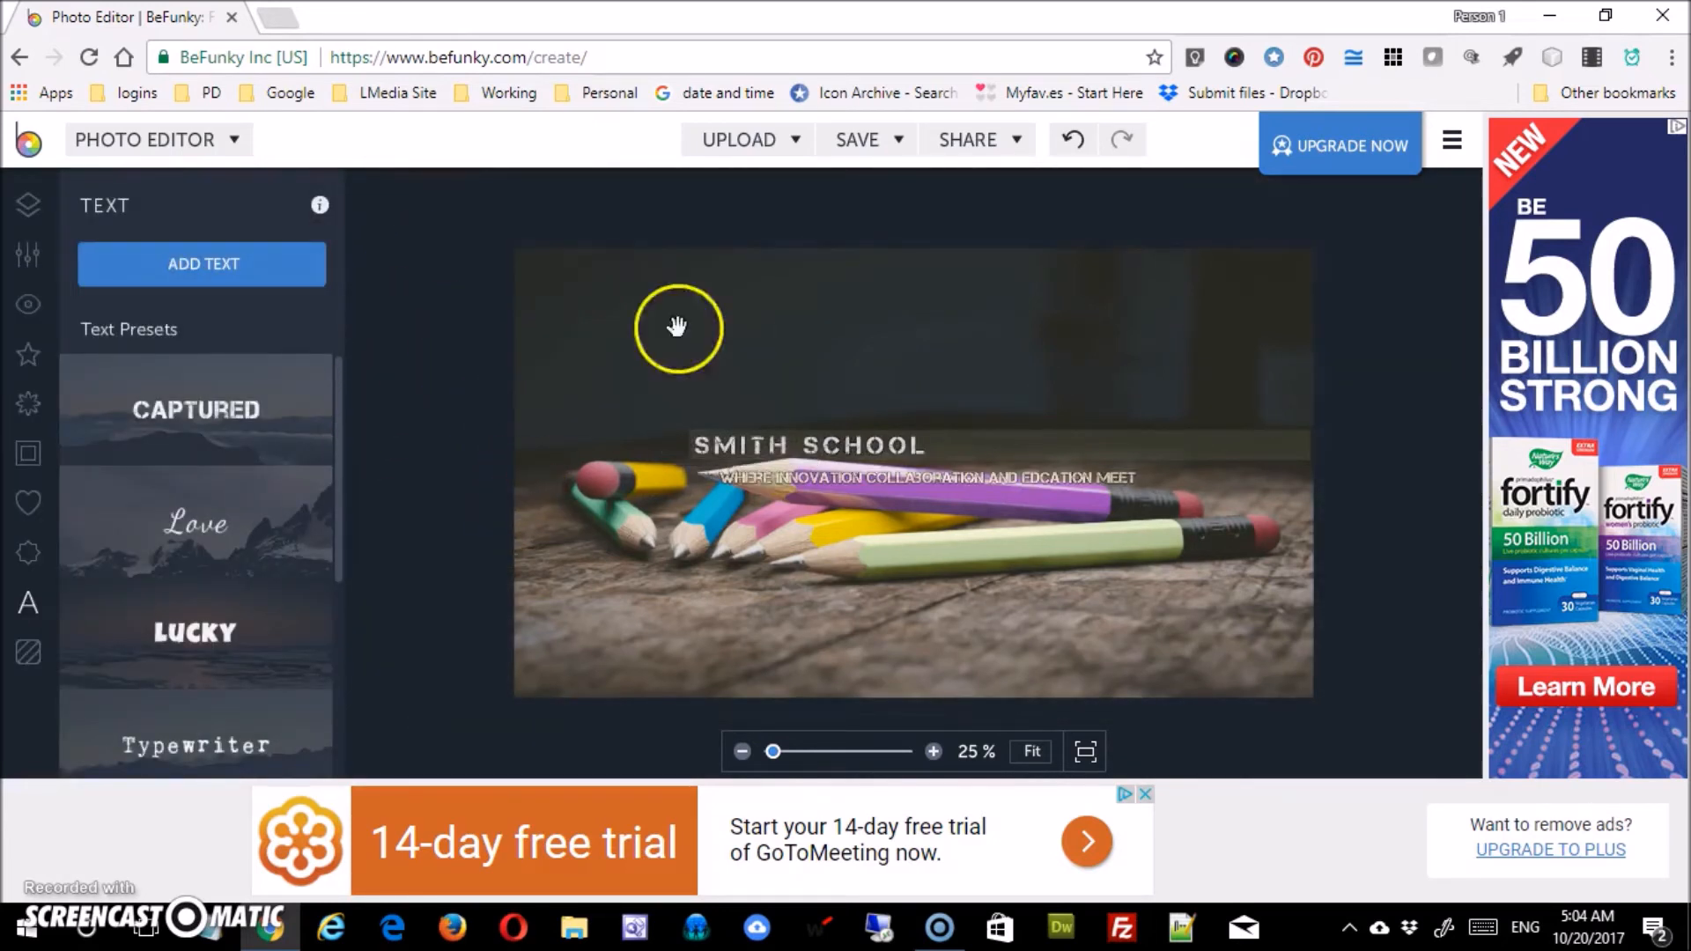
Start saving the channel art to the computer, choose the PNG format and clear the filename
left_click(896, 148)
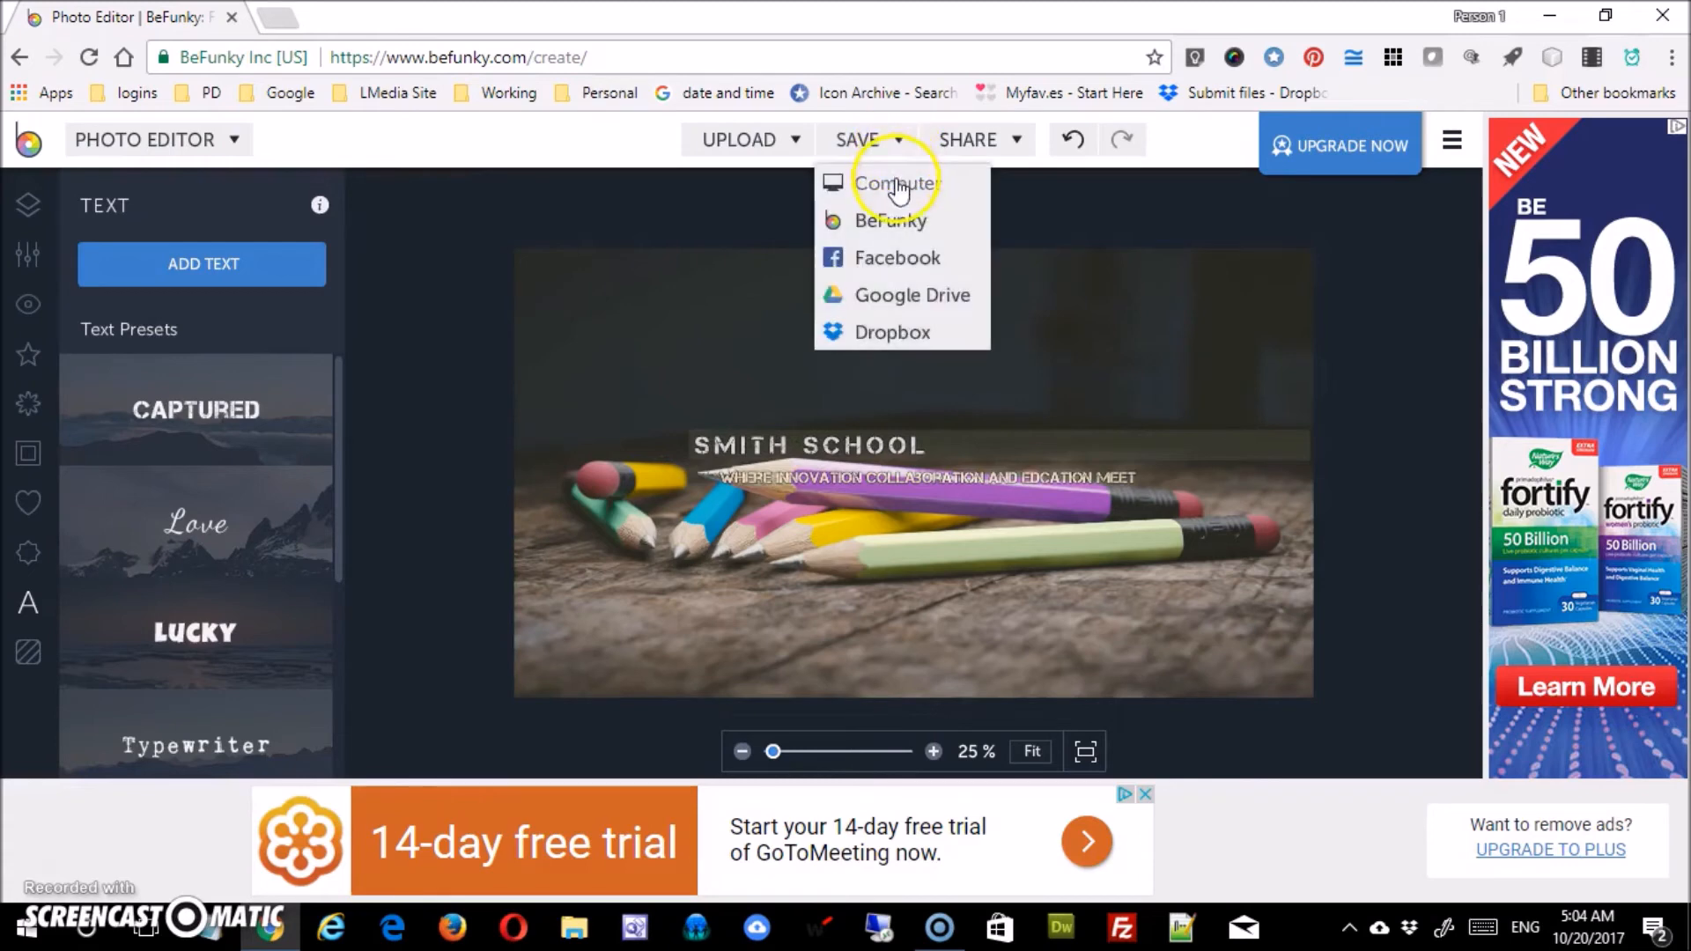
left_click(880, 180)
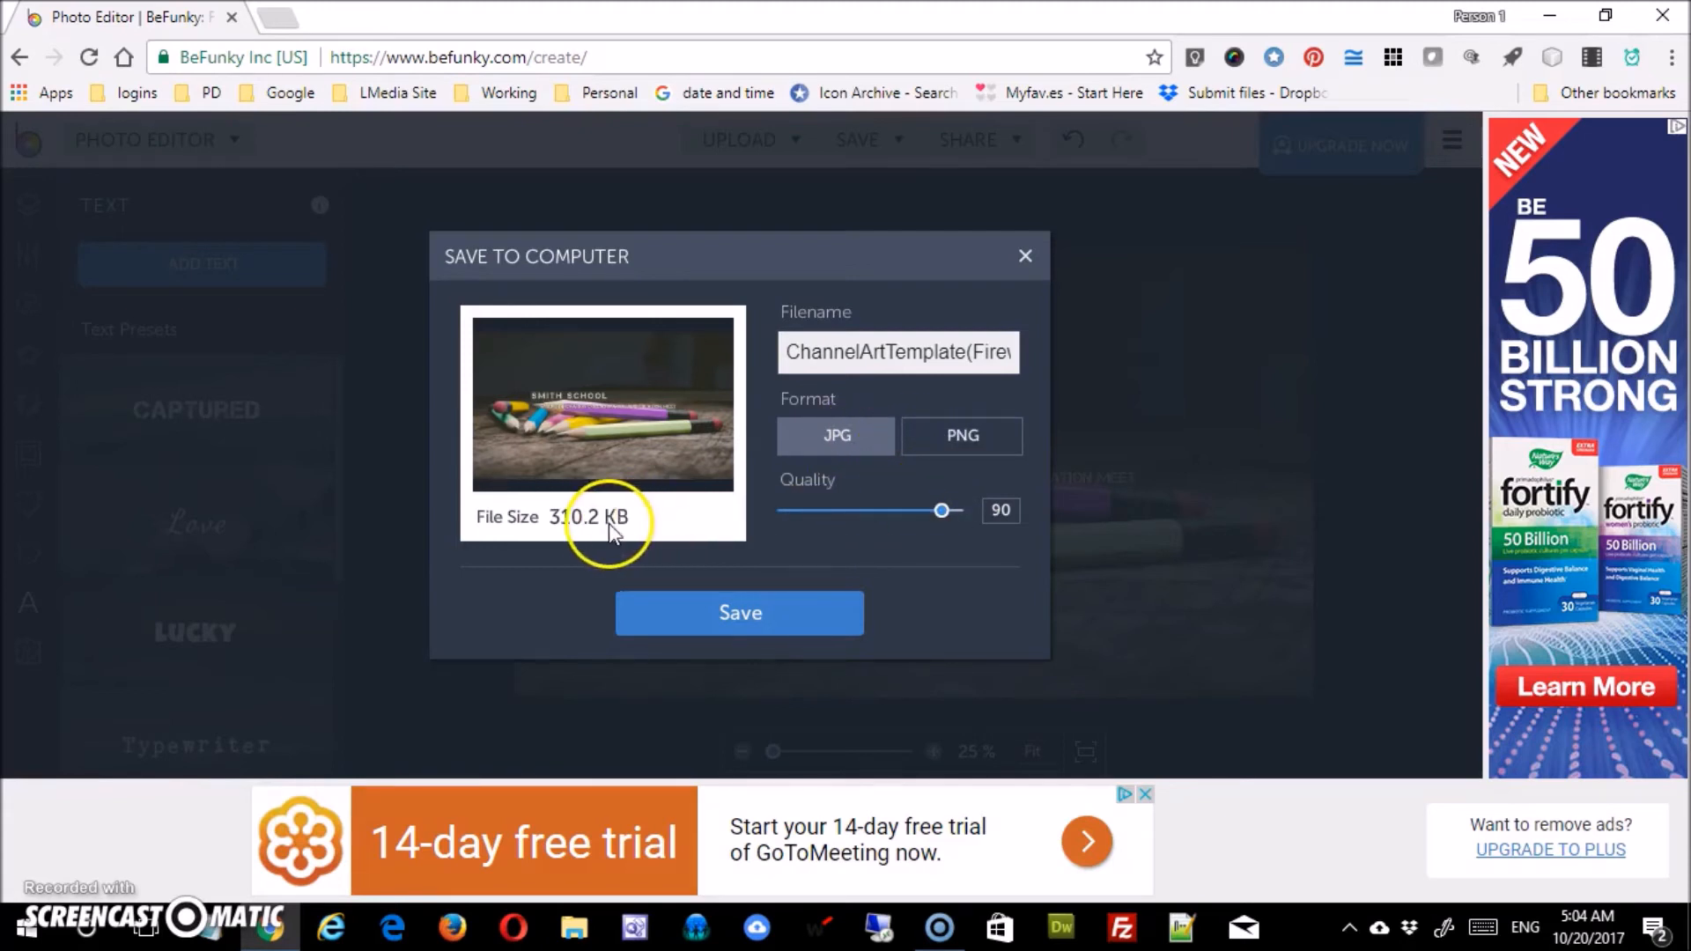
left_click(1009, 458)
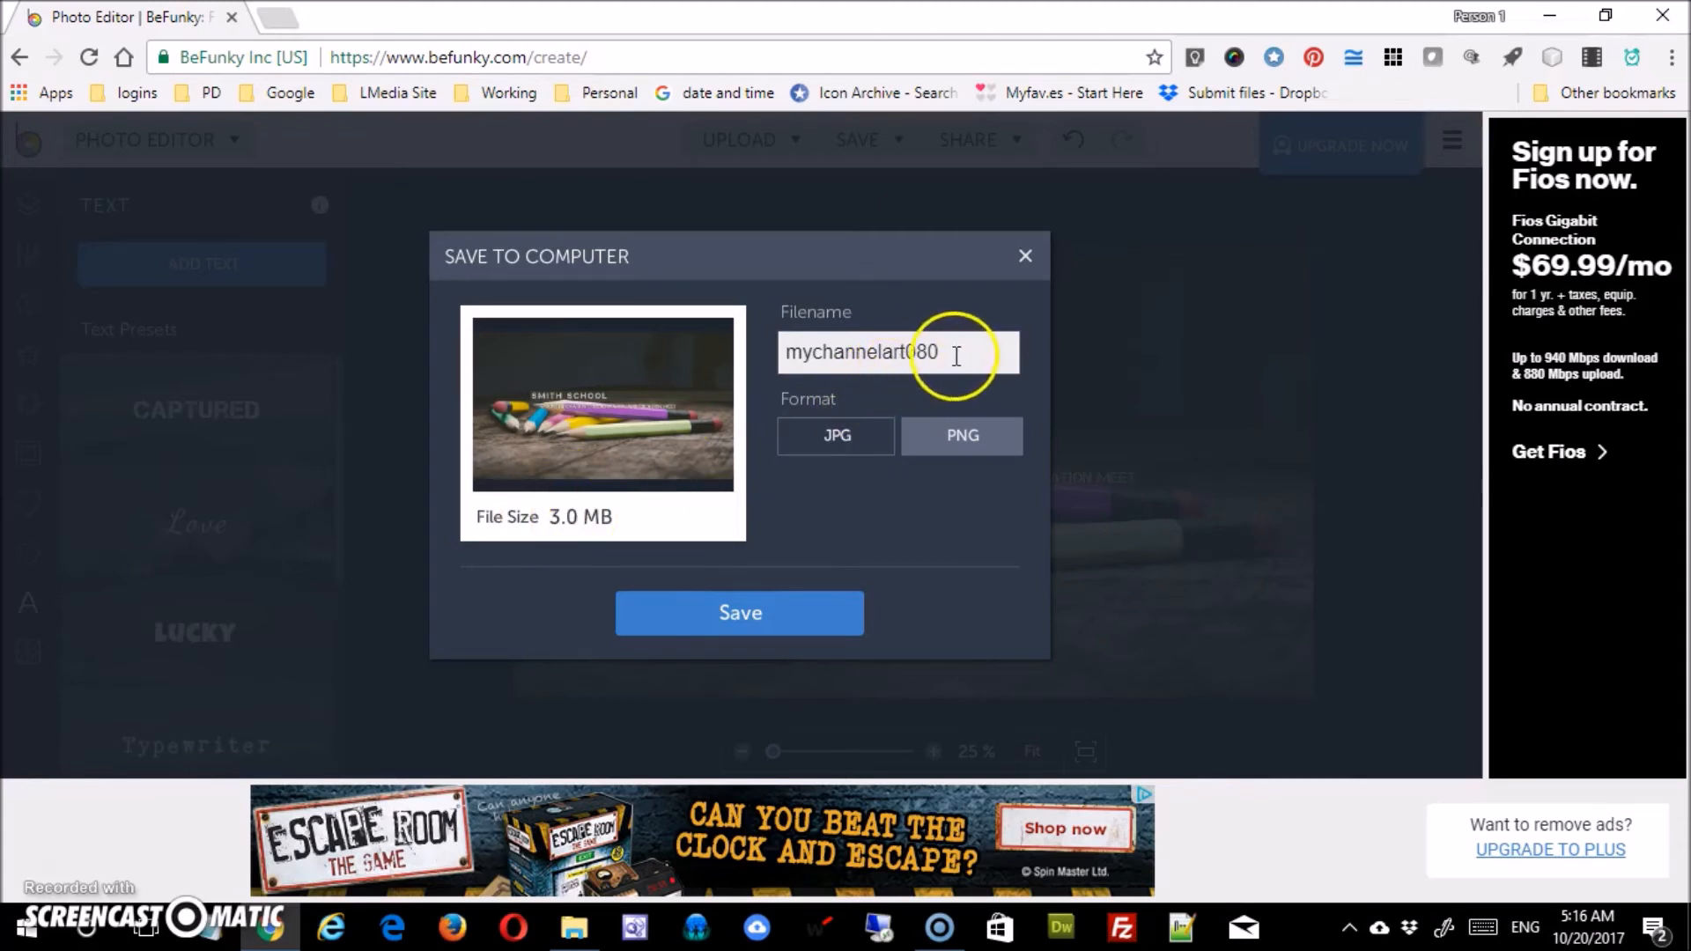
left_click_drag(959, 353, 654, 349)
key("BackSpace")
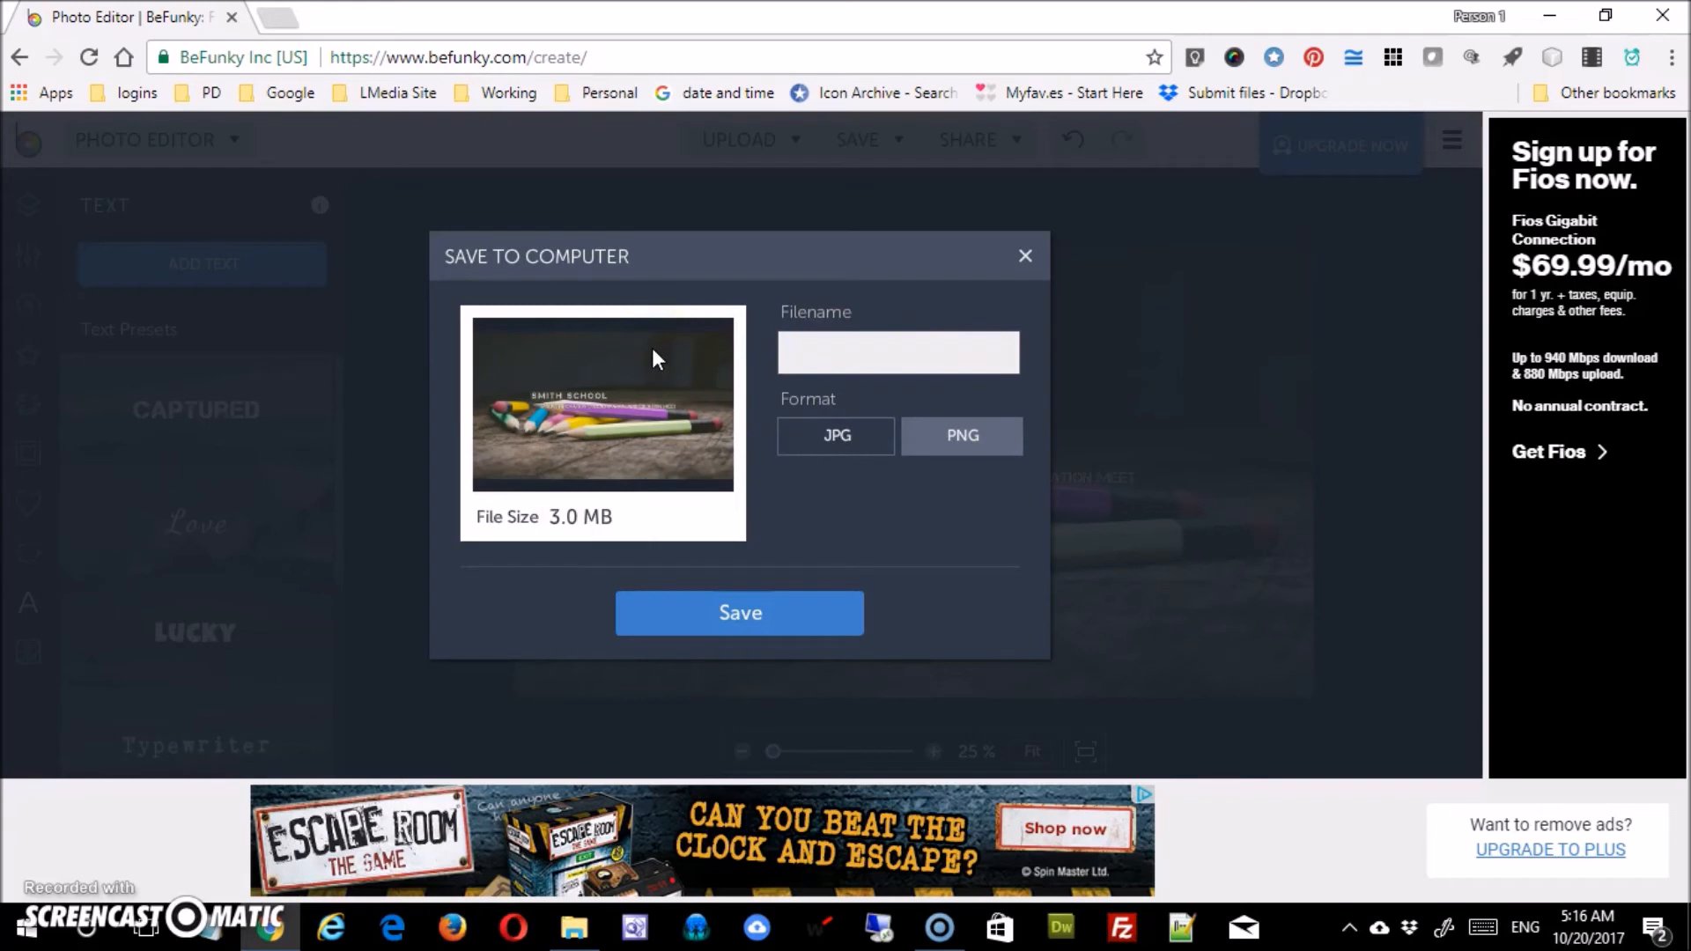
Switch the save format to JPG at quality 100 and compare its file size with that of PNG
left_click(846, 431)
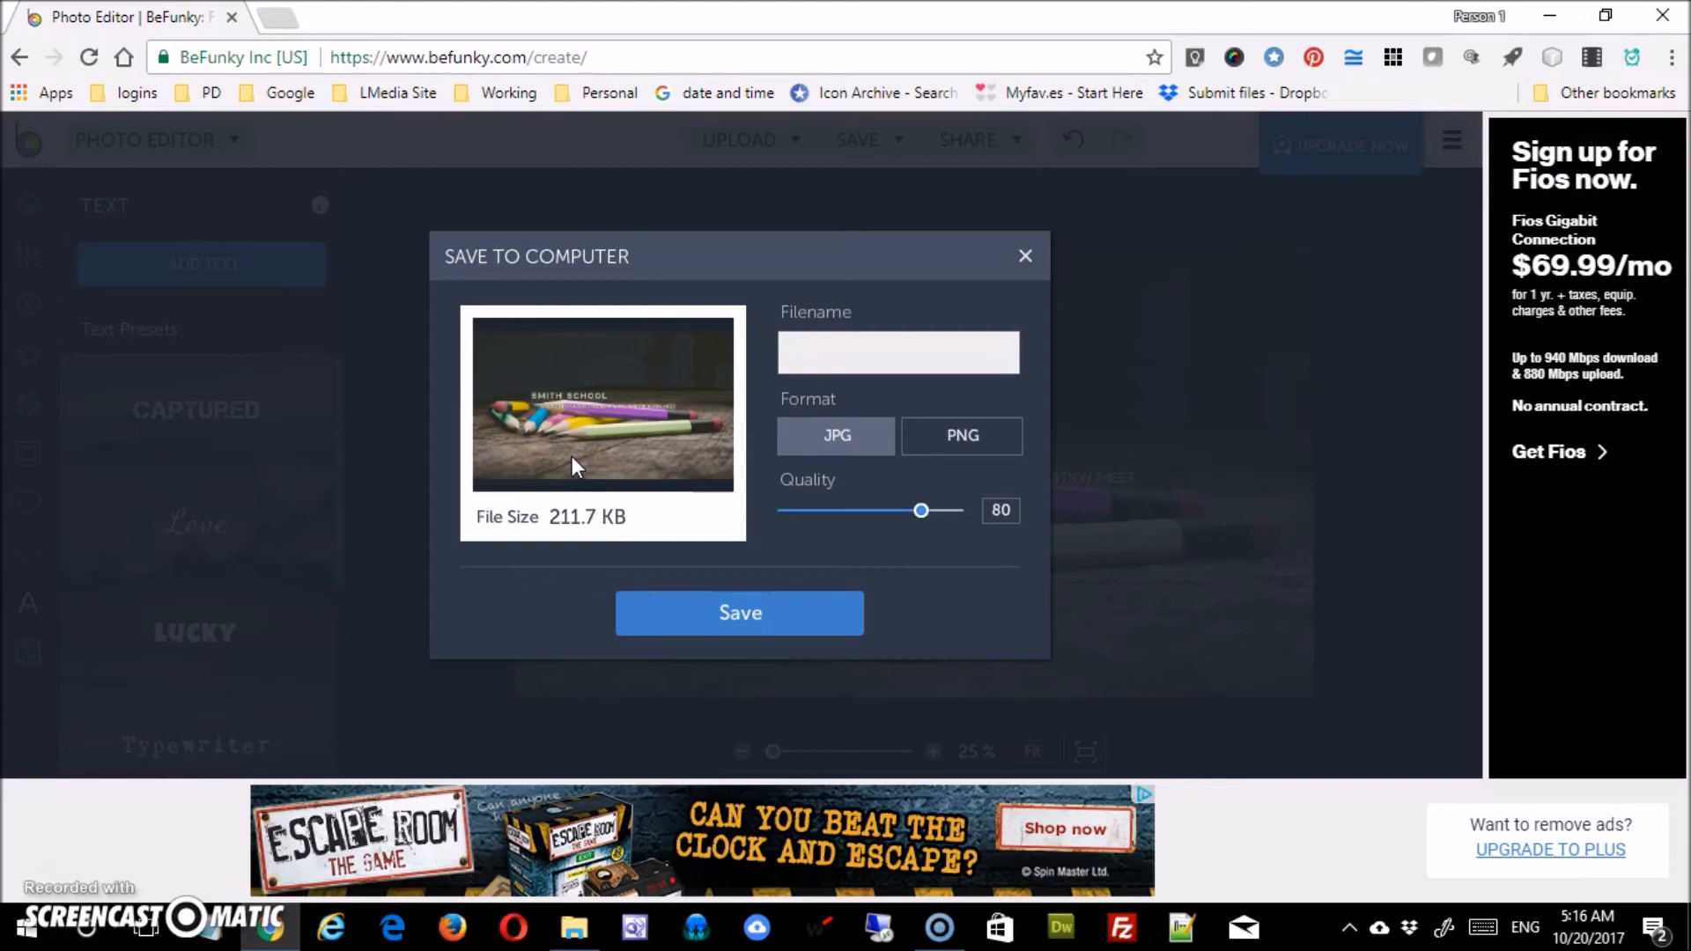
left_click_drag(921, 510, 956, 517)
left_click(944, 442)
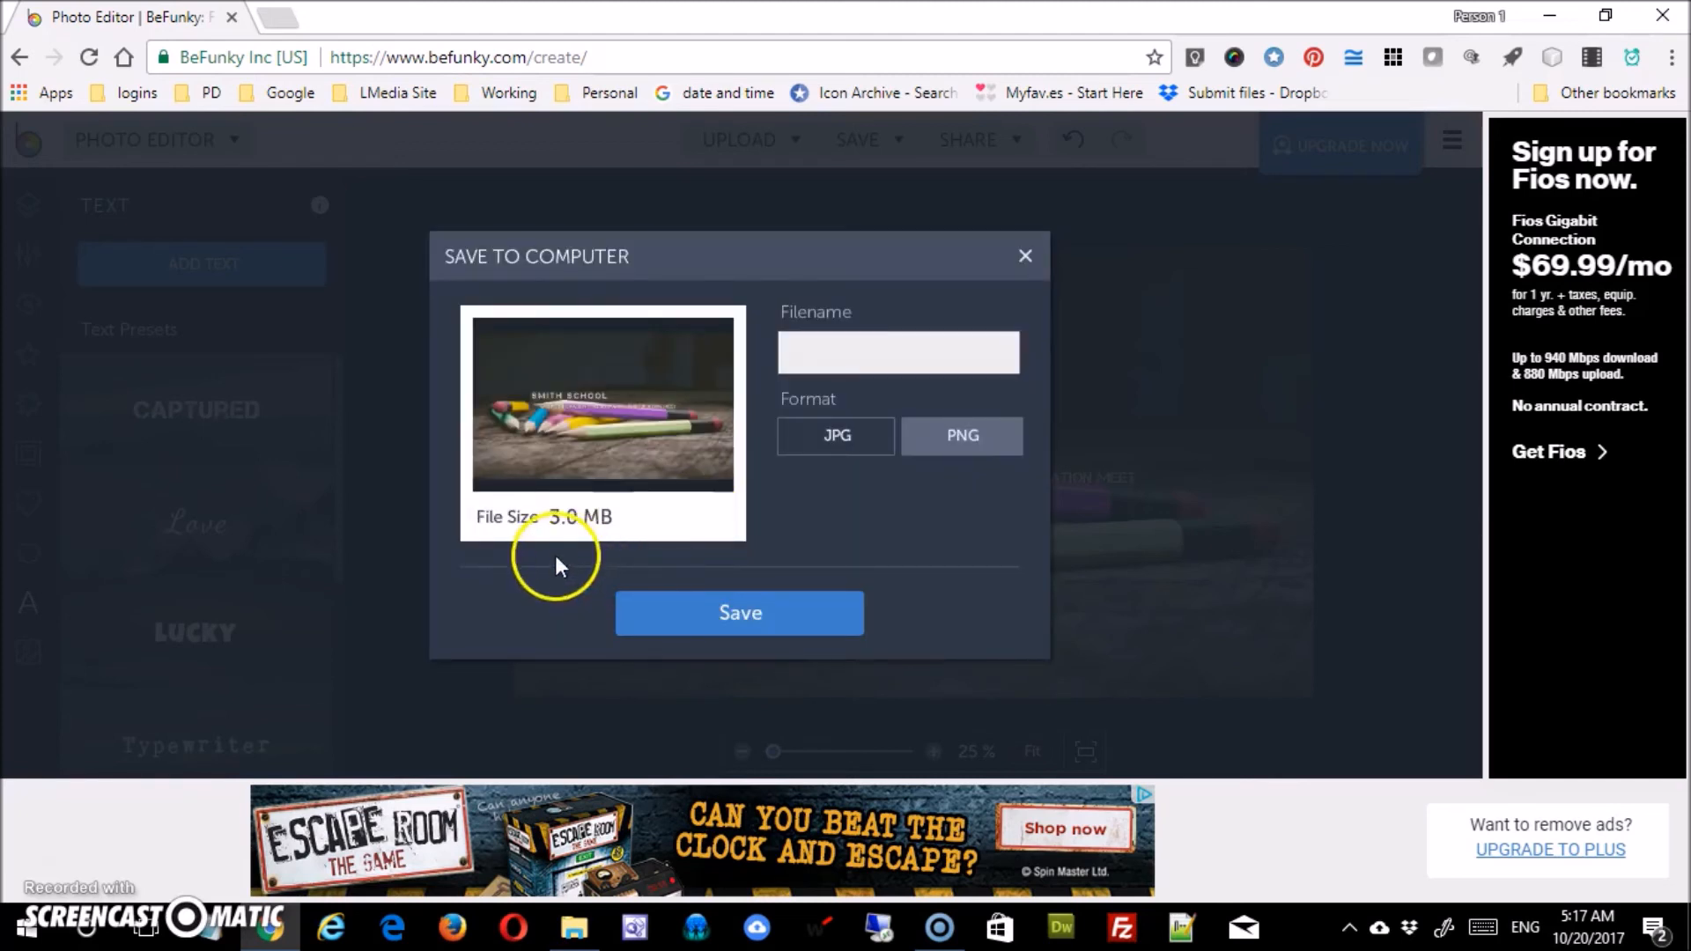
left_click(845, 445)
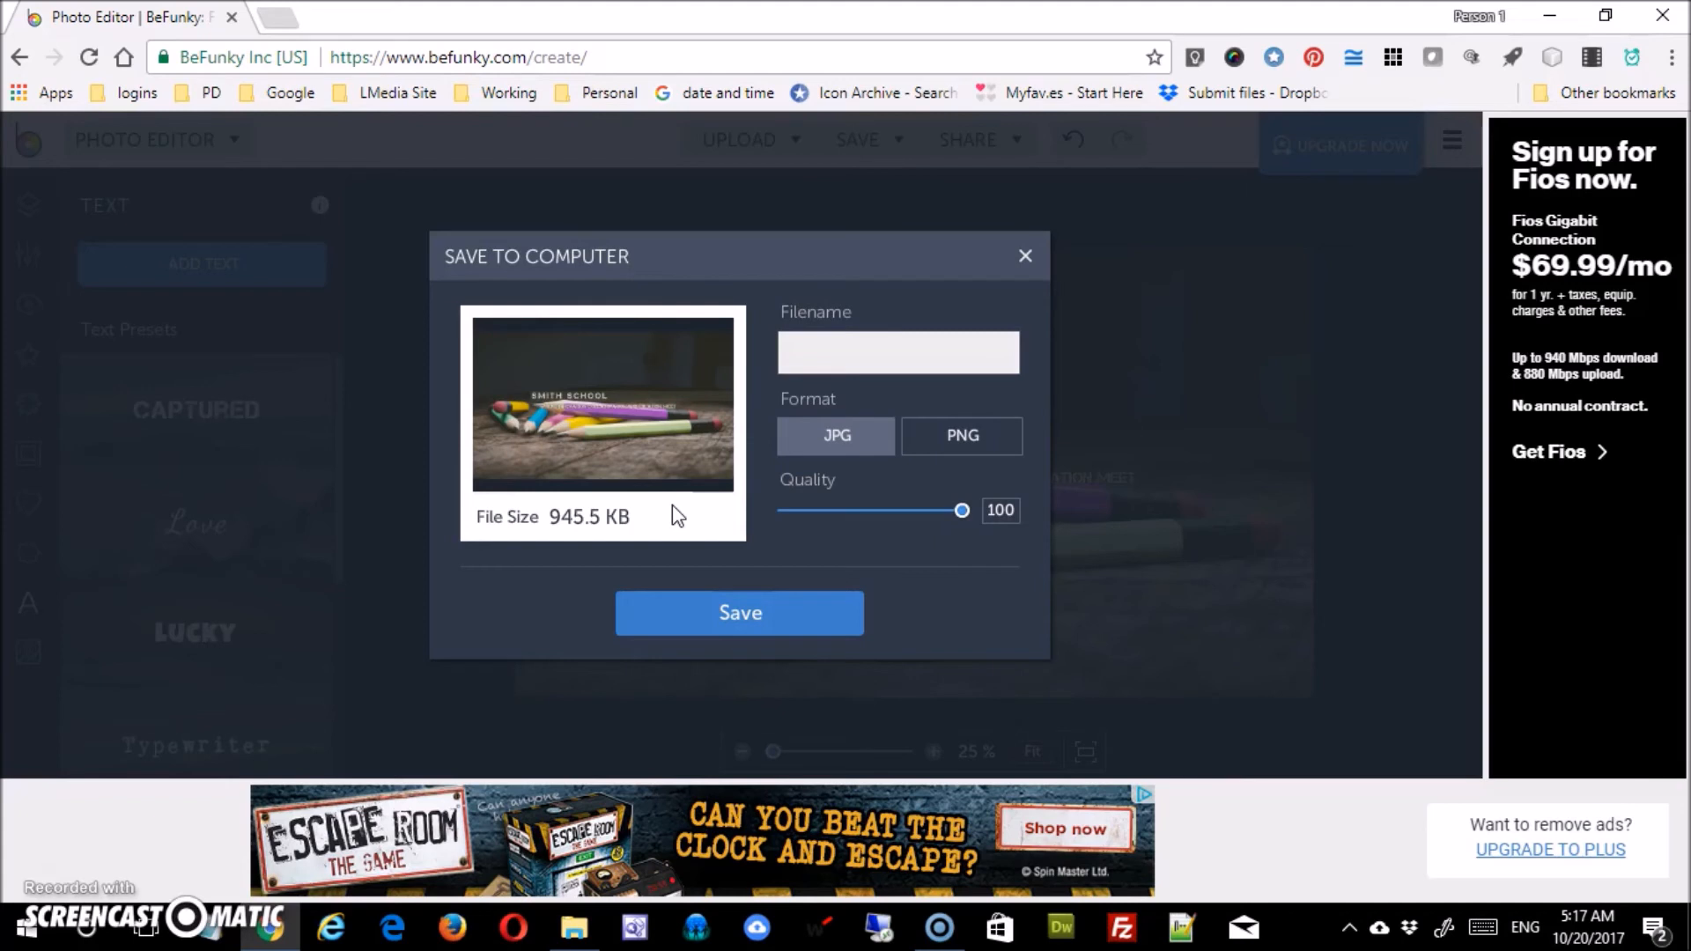
Compare the JPG file sizes while stepping the quality down through 90, 80, 70, 60 and 50
left_click(918, 560)
left_click_drag(959, 524, 943, 523)
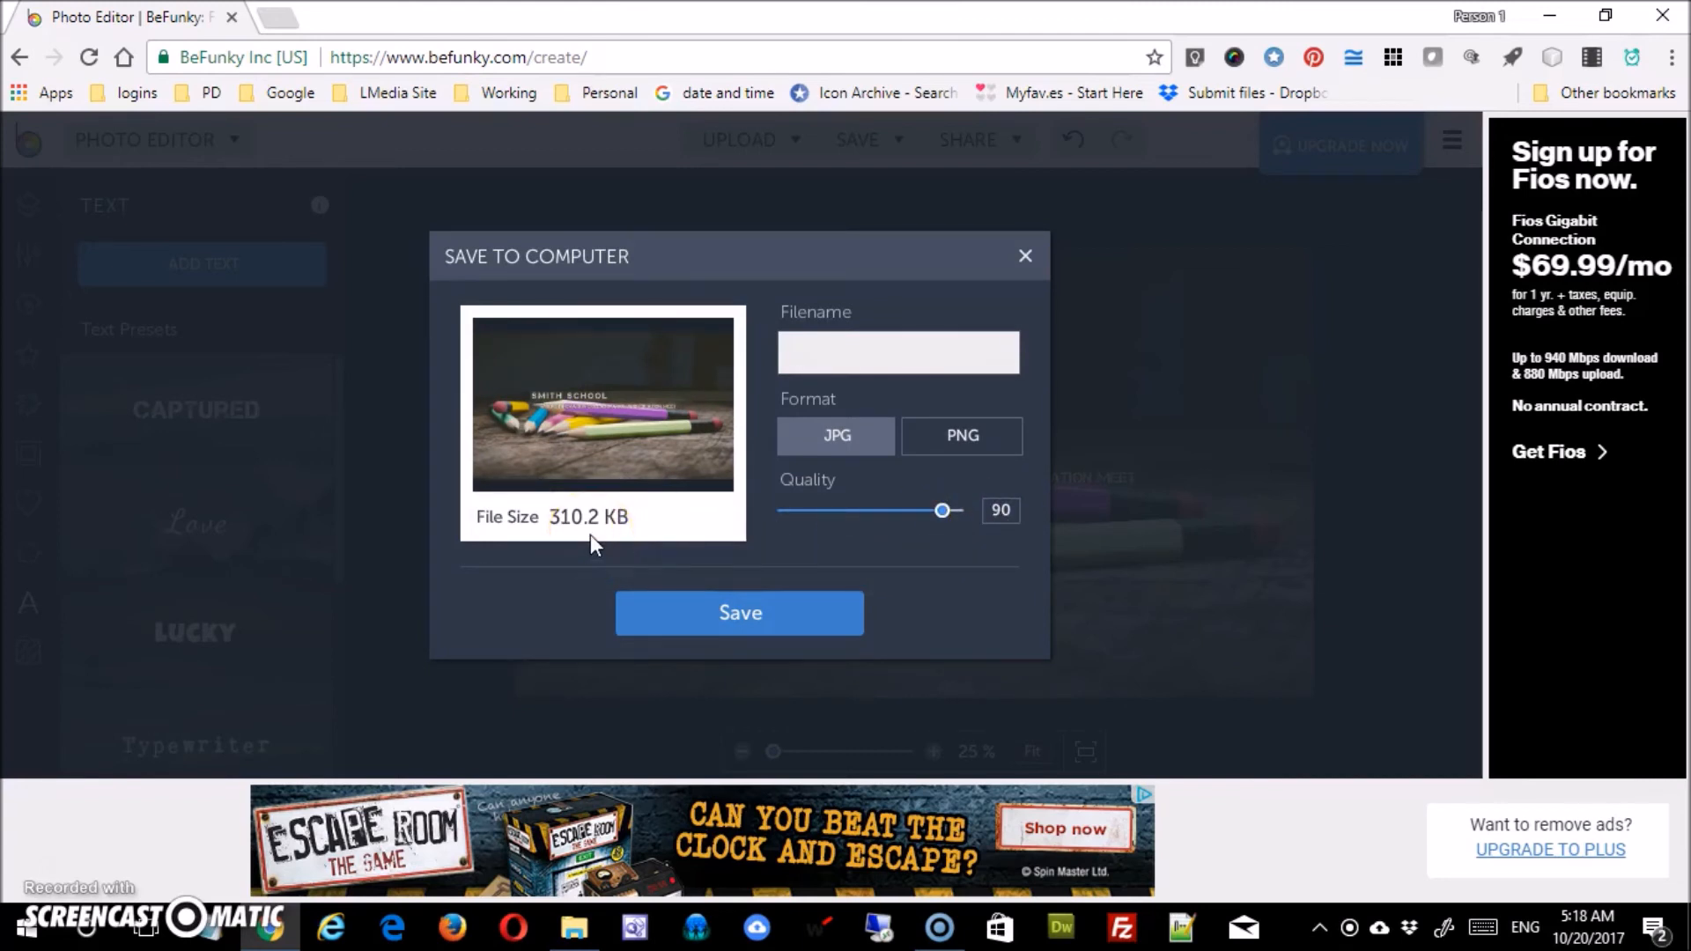
left_click_drag(943, 513, 921, 525)
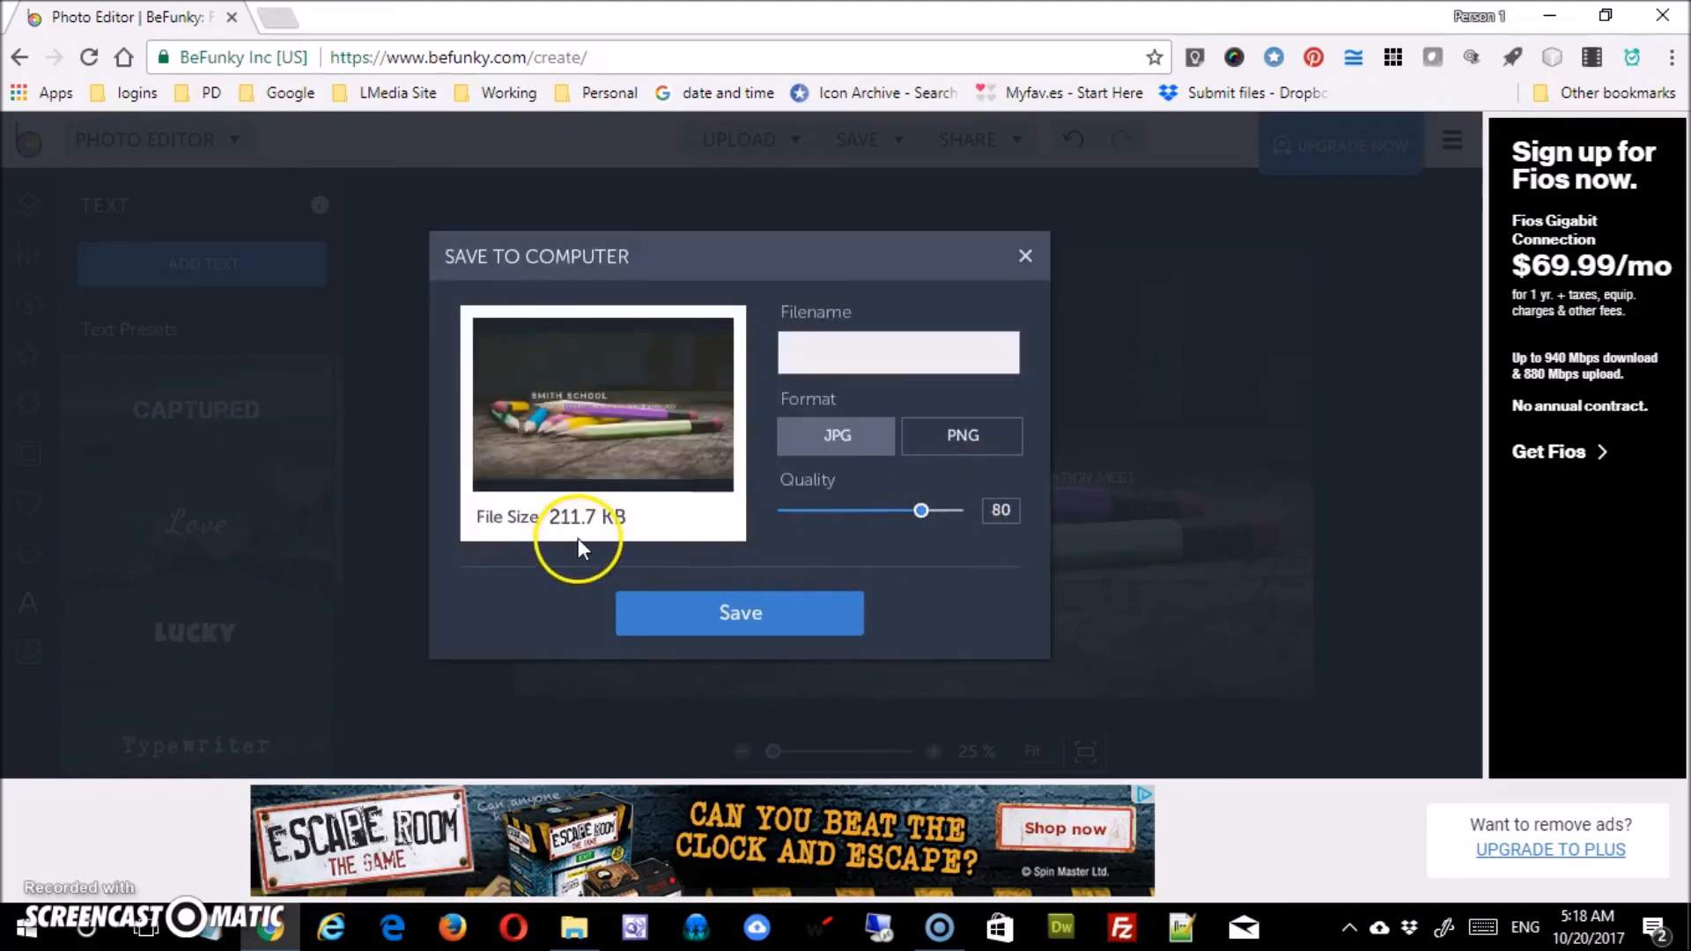
left_click_drag(918, 513, 899, 515)
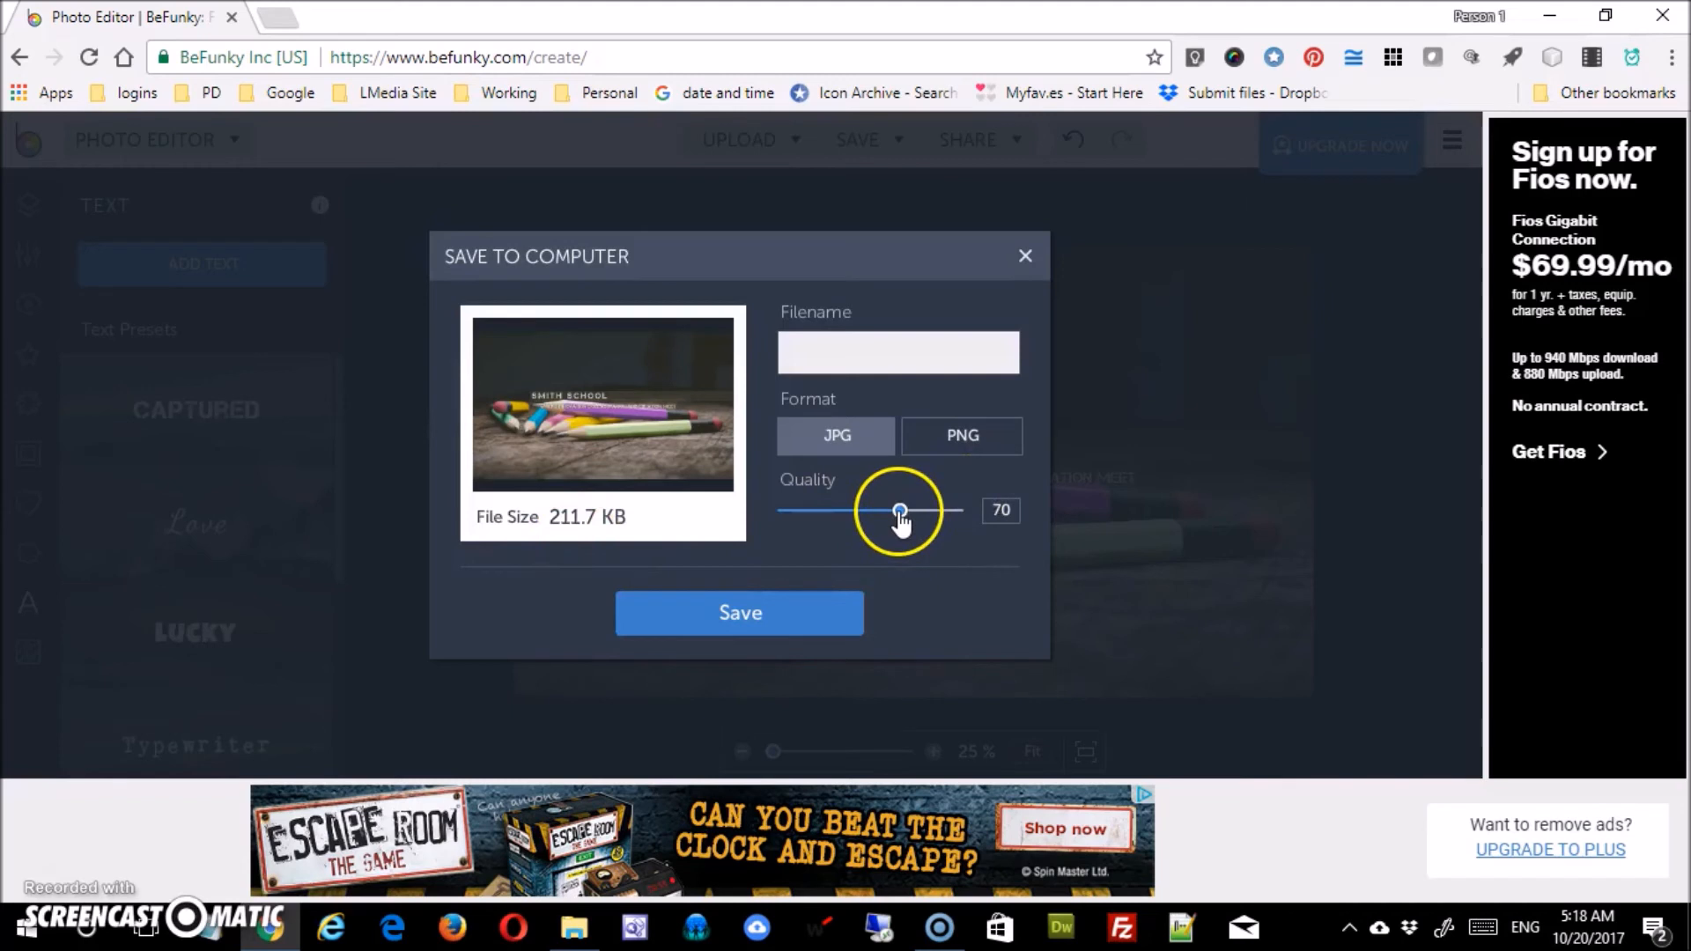
left_click_drag(900, 514, 882, 514)
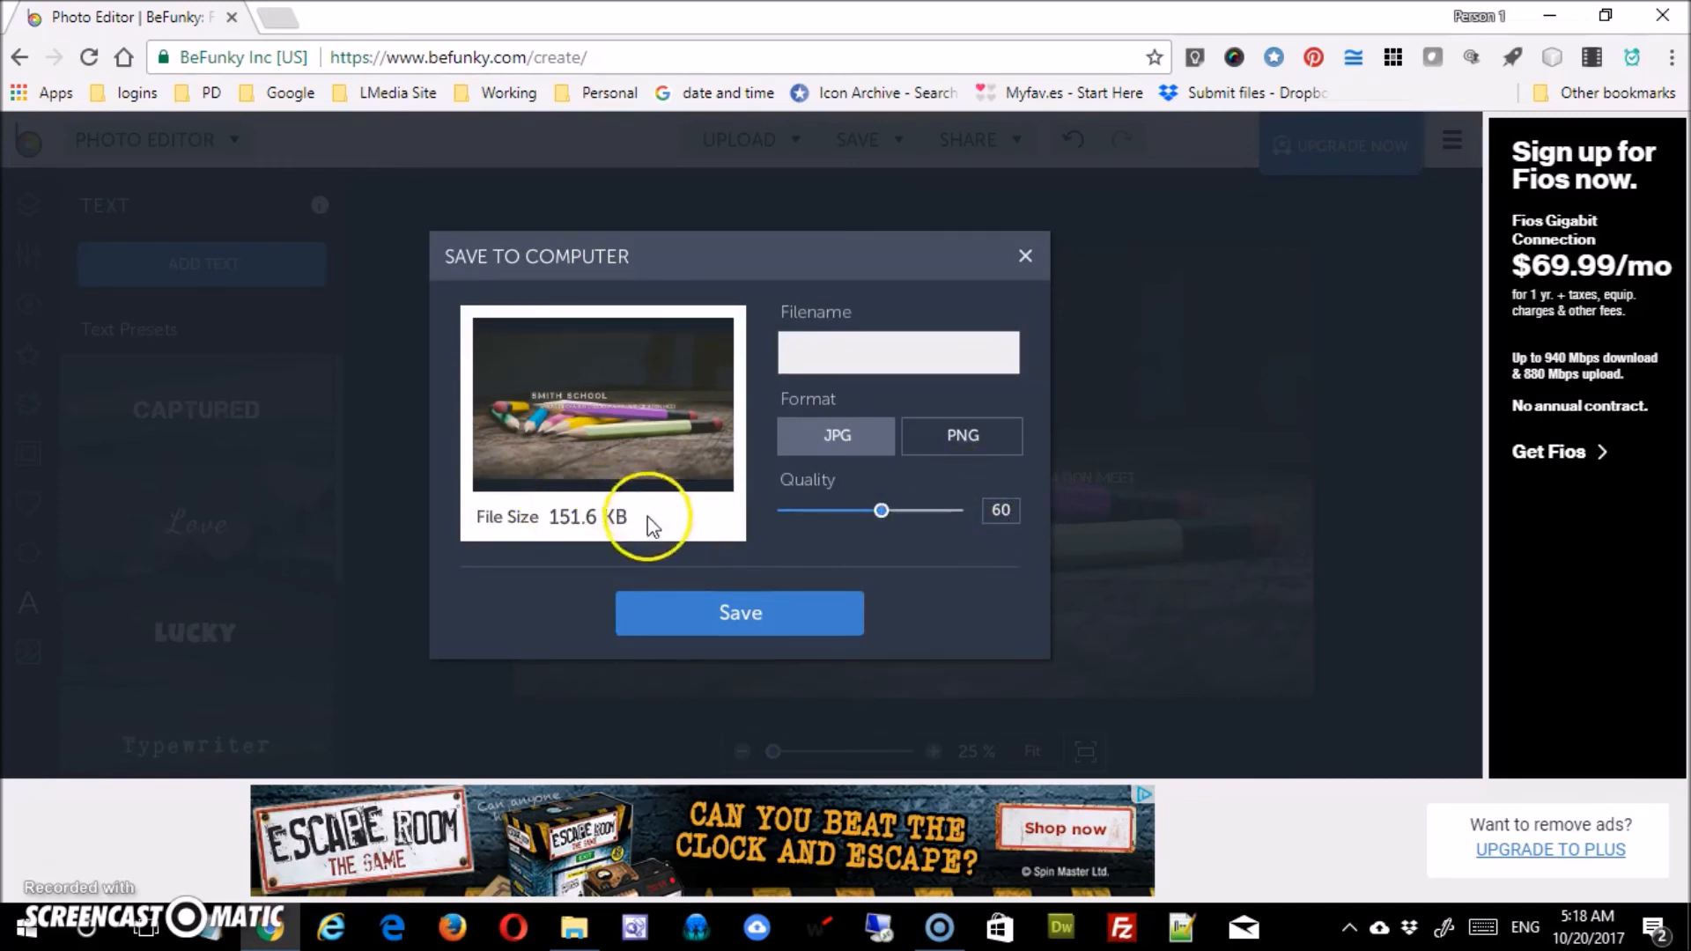
left_click_drag(884, 513, 858, 525)
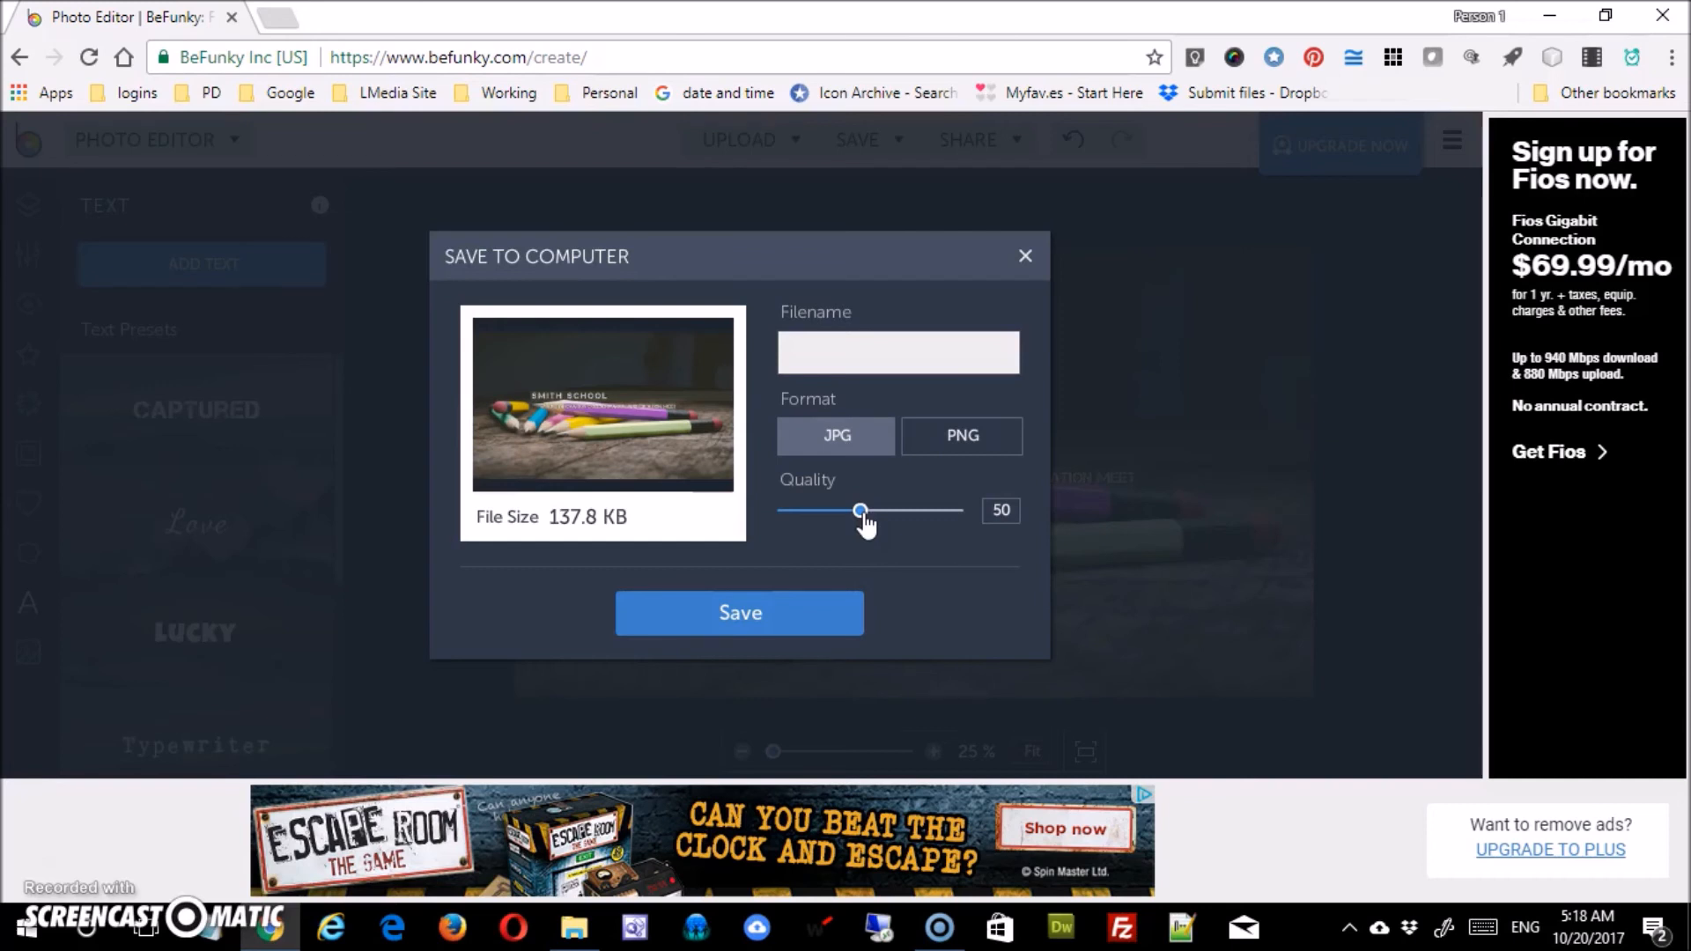
Save the channel art to Downloads as mychannelart100 in JPG format at quality 100
left_click_drag(861, 512, 1068, 528)
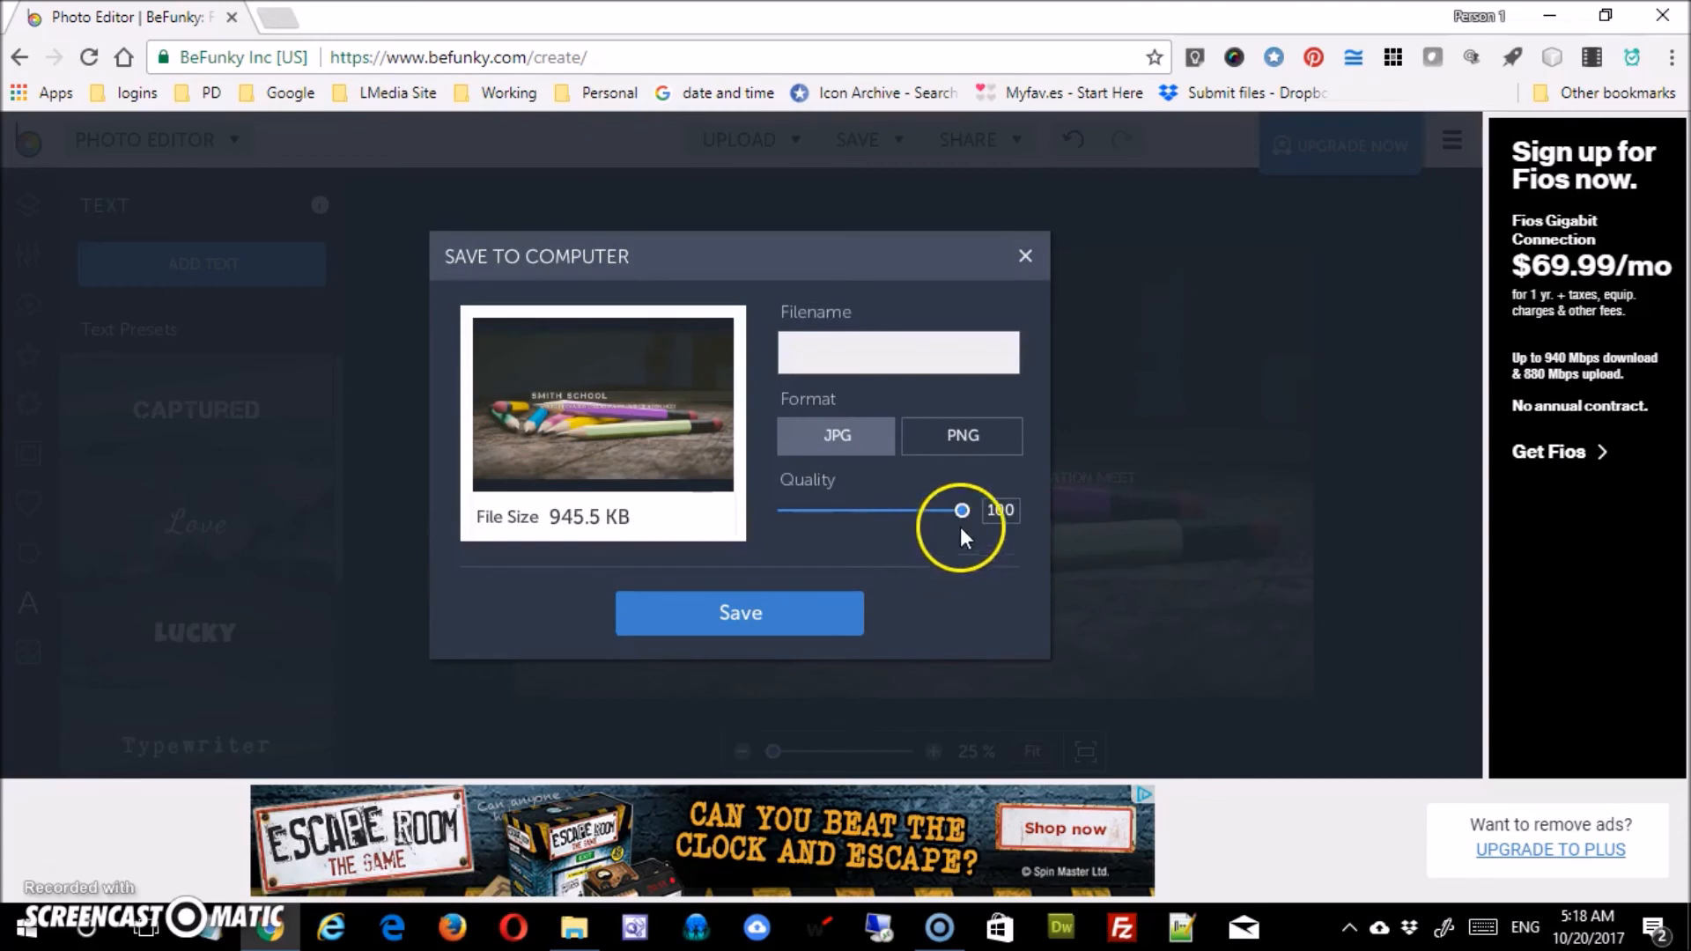
left_click(873, 352)
type("mycha")
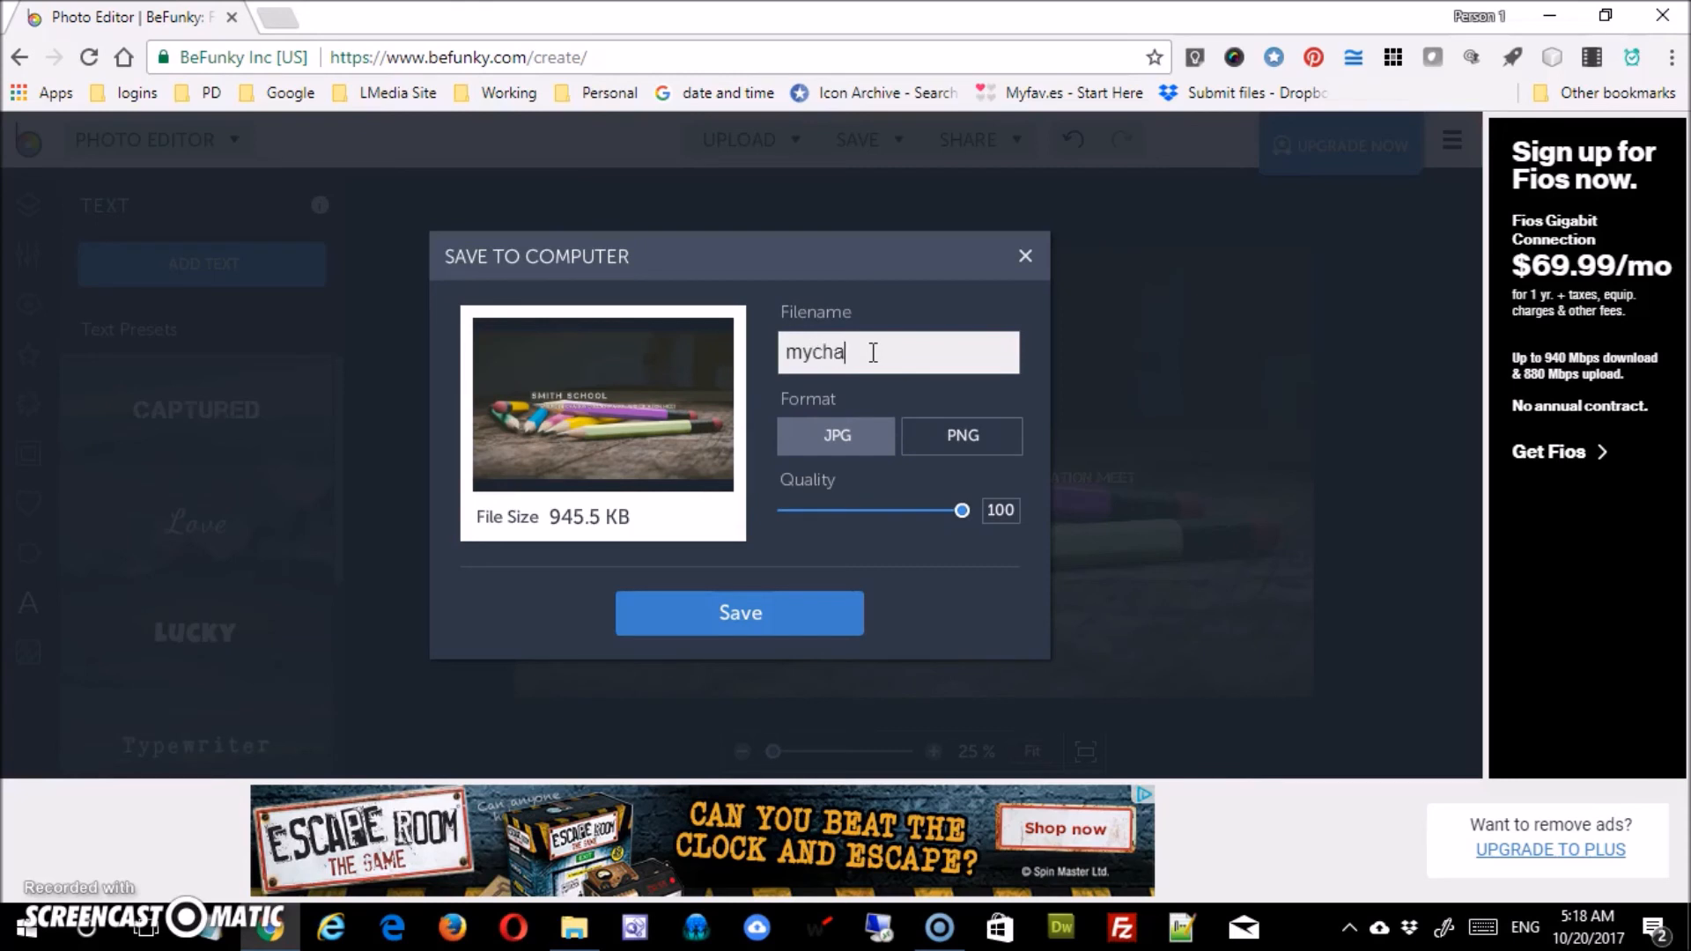
type("nnelart100")
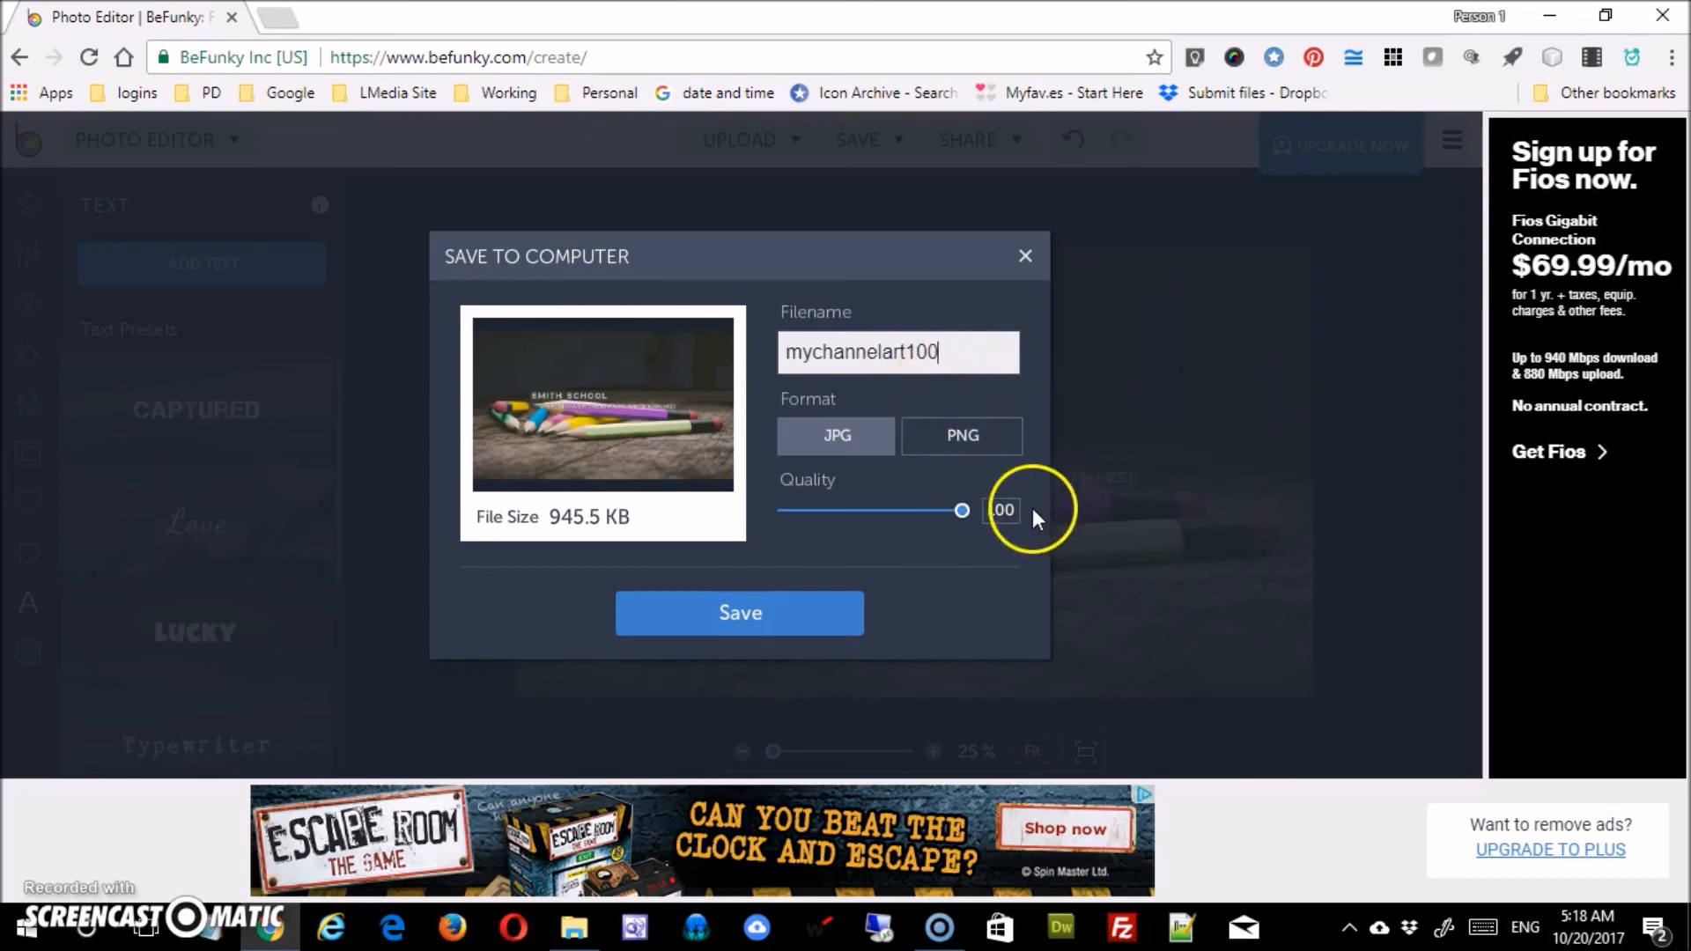
left_click(822, 616)
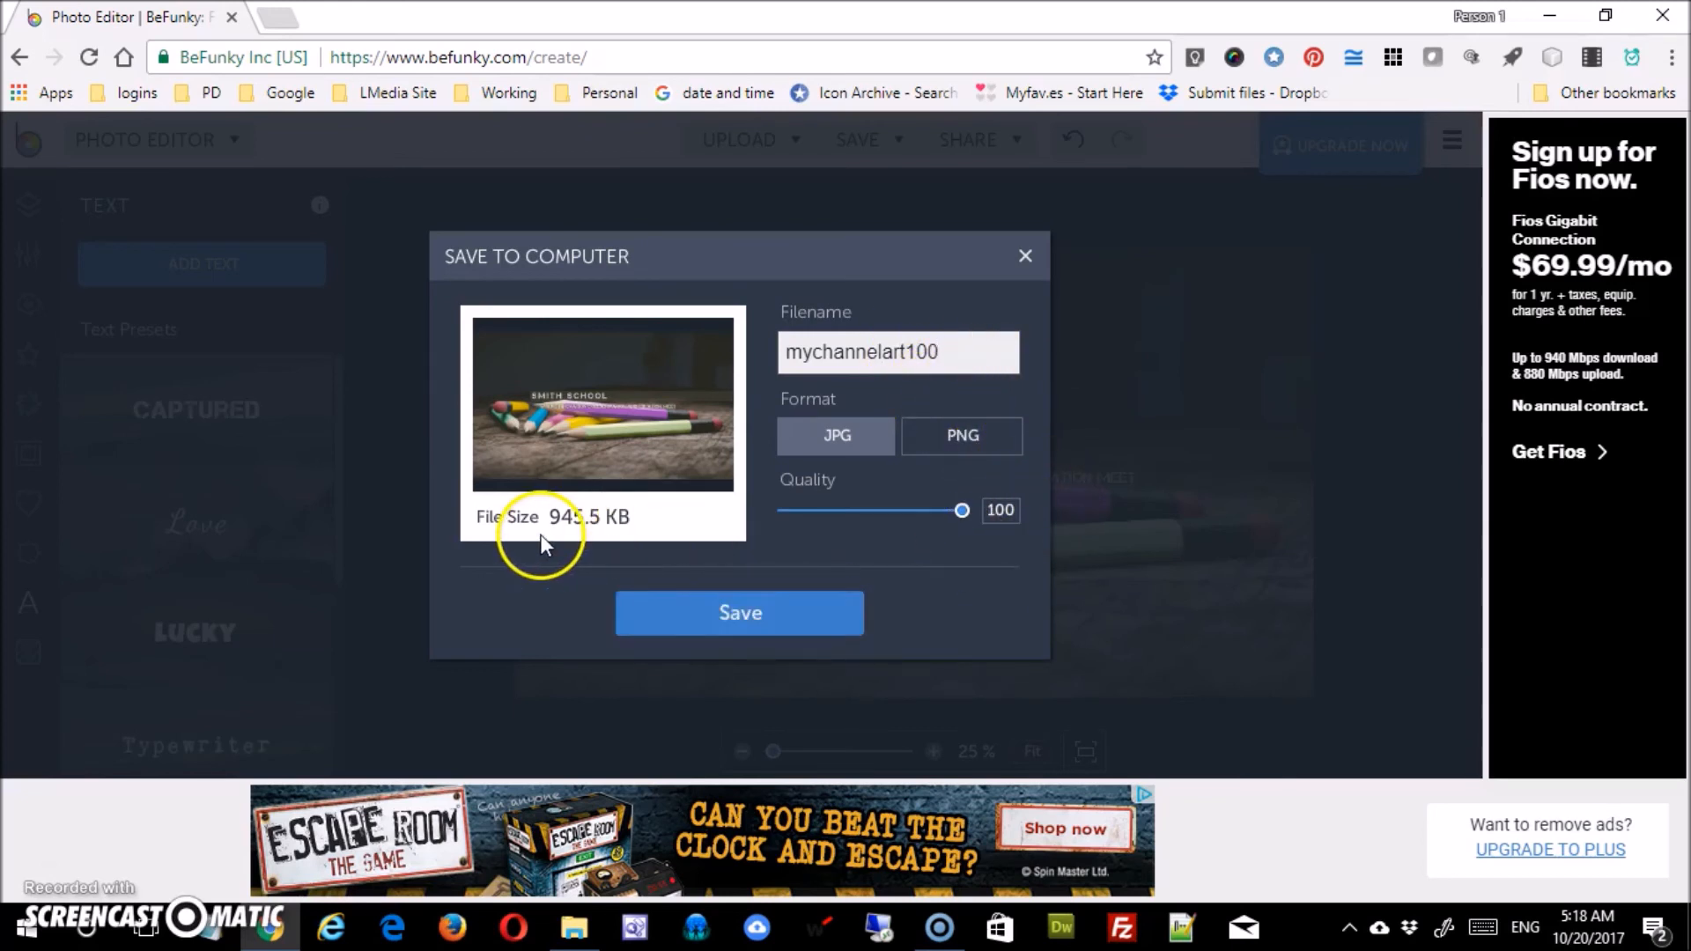
left_click(774, 620)
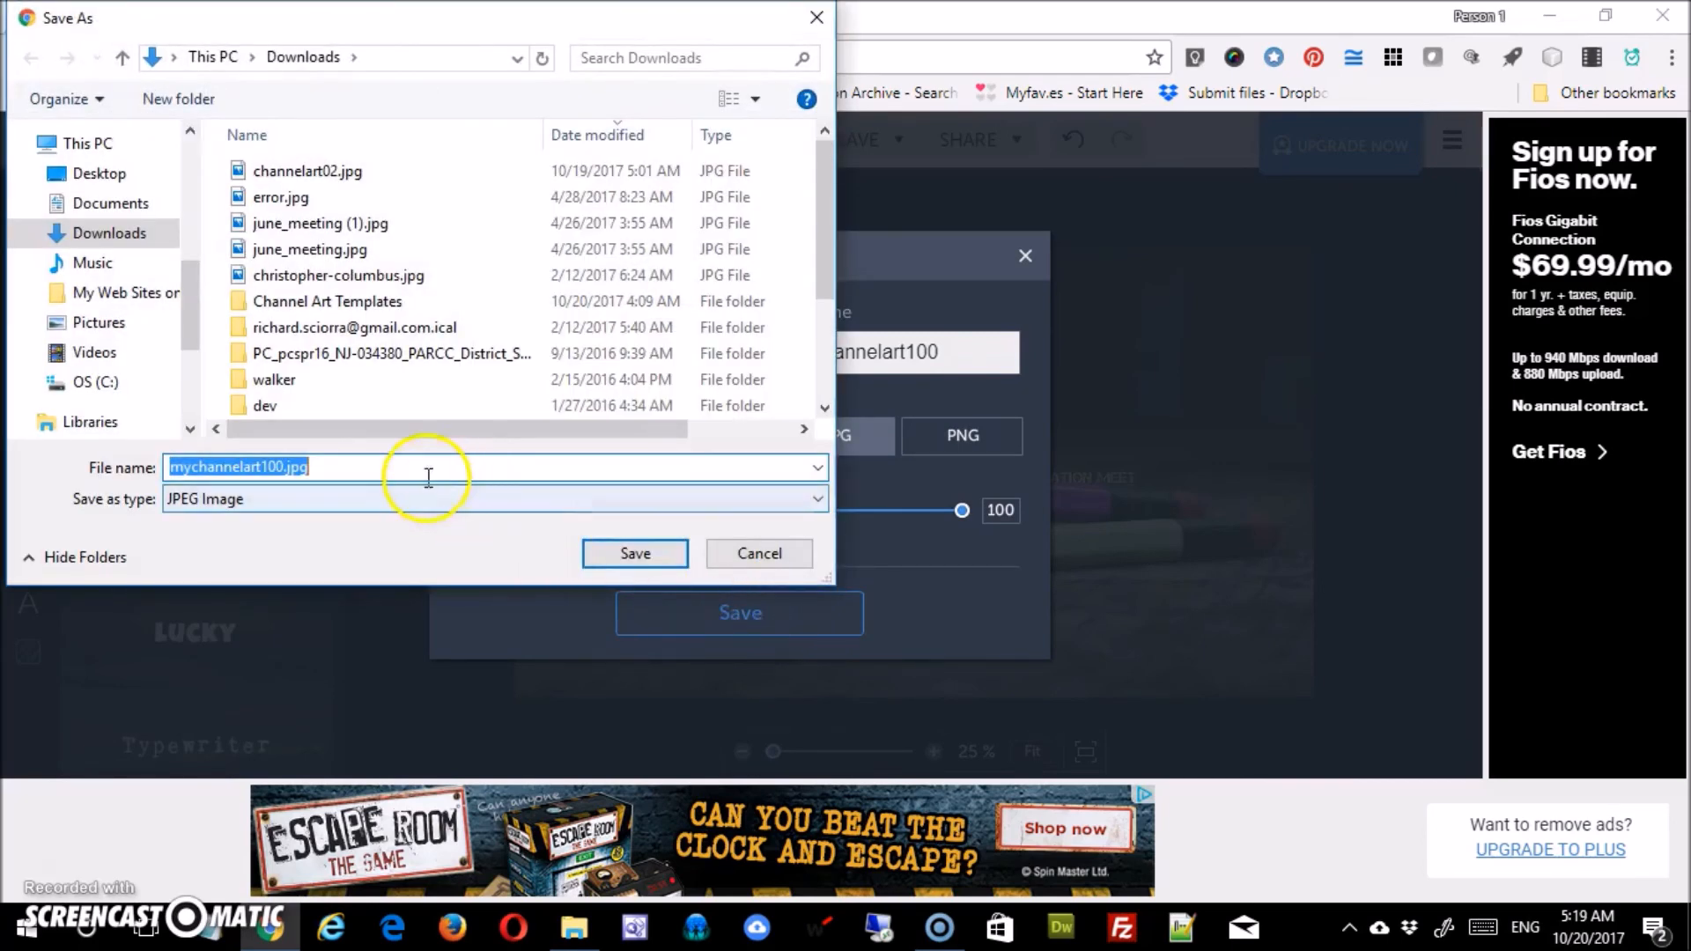
left_click(635, 558)
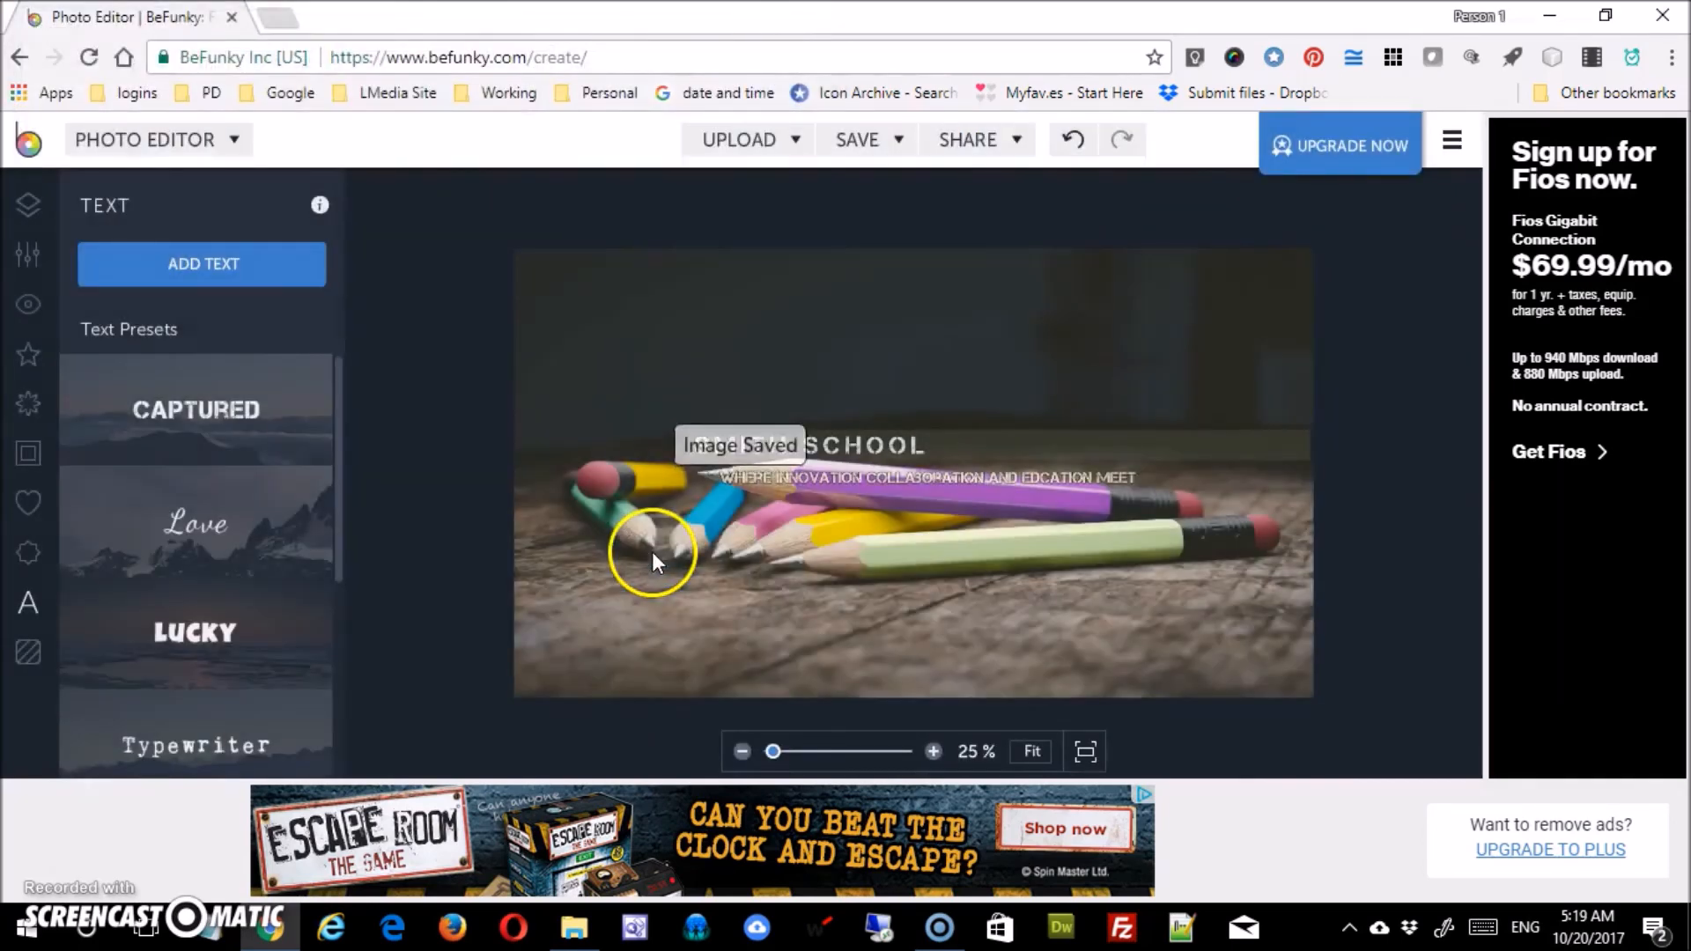
Save a second JPG copy at quality 90 to Downloads under the name mychannelart90
left_click(903, 150)
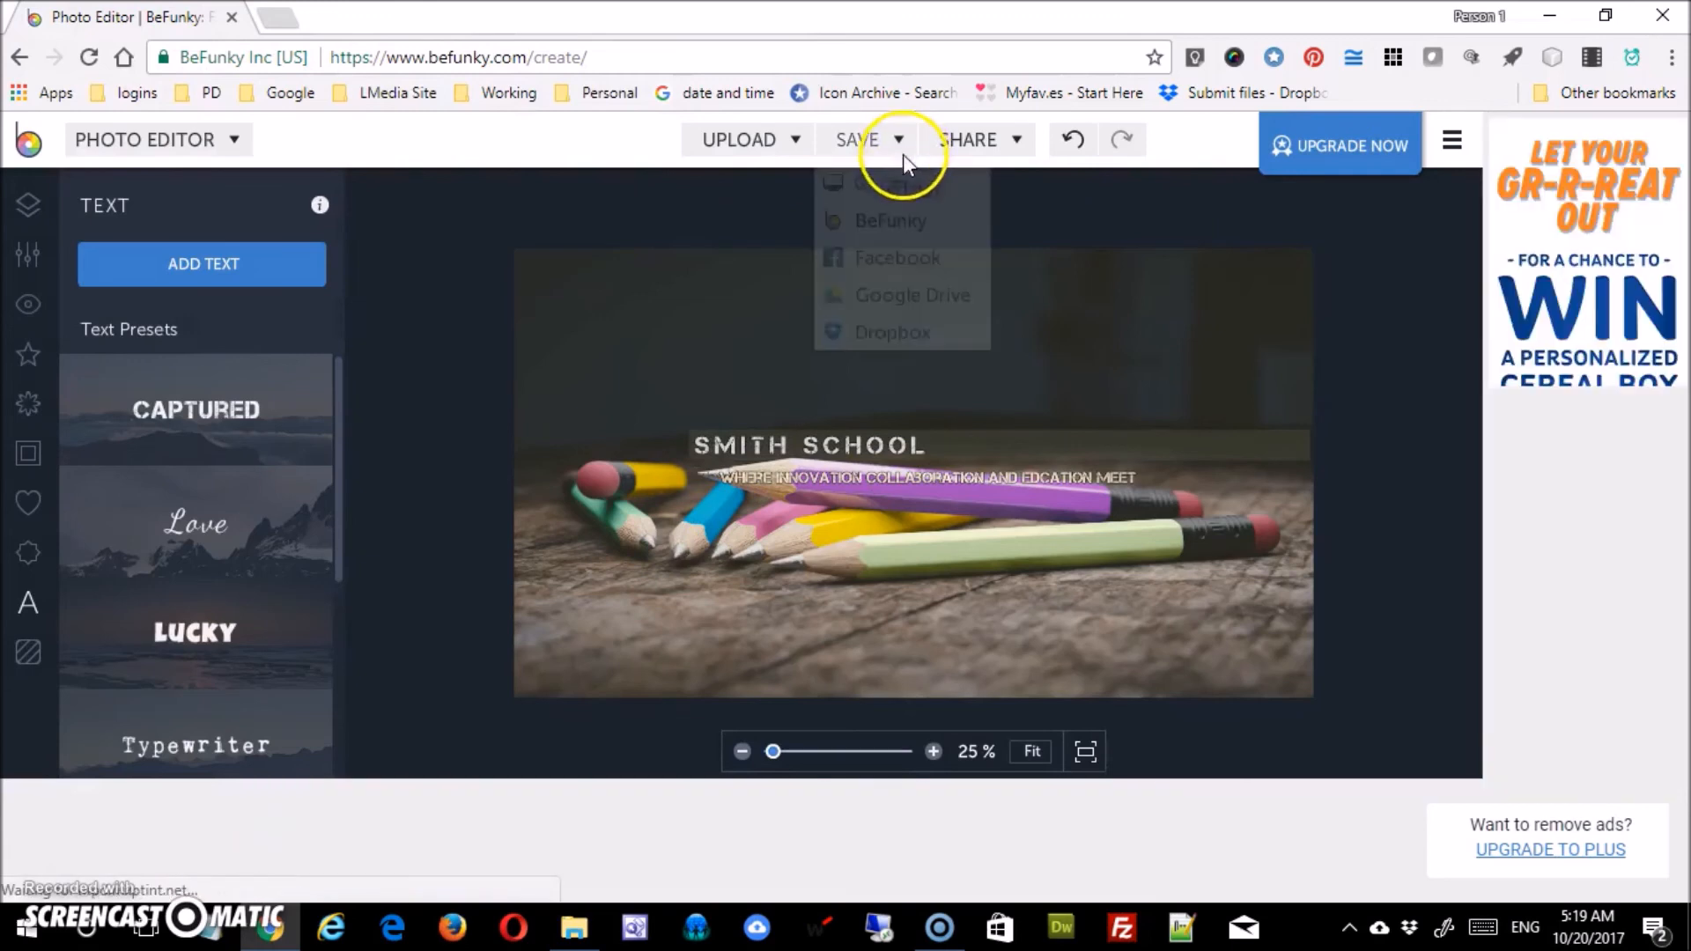
left_click(899, 180)
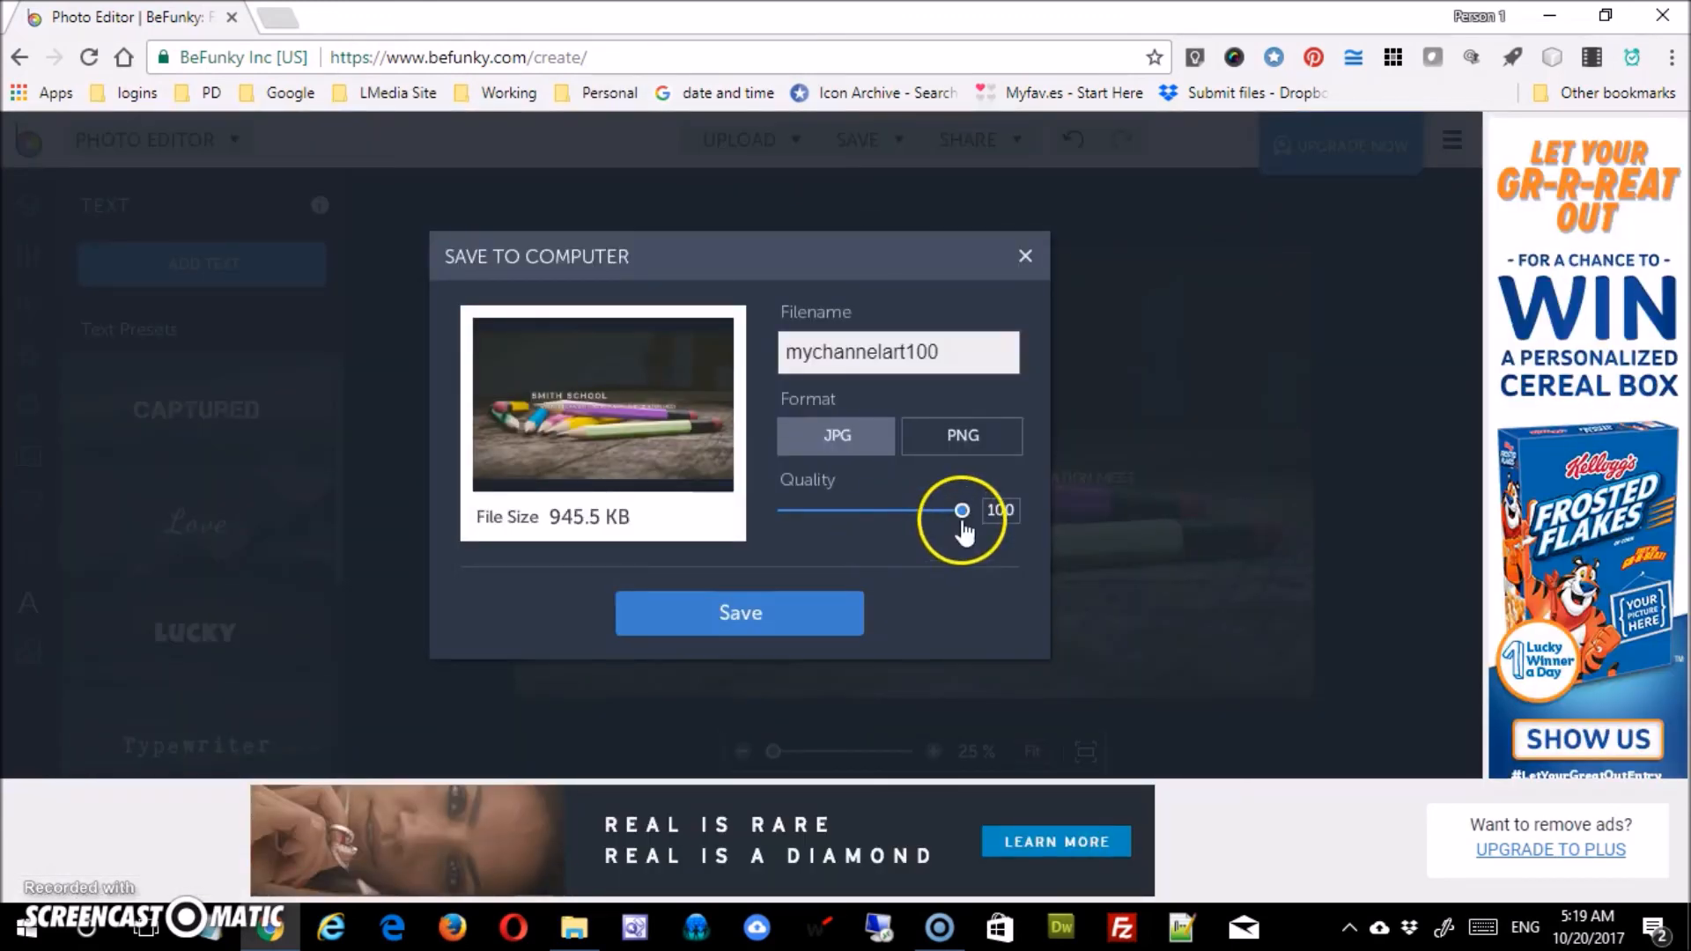
left_click_drag(961, 511, 943, 519)
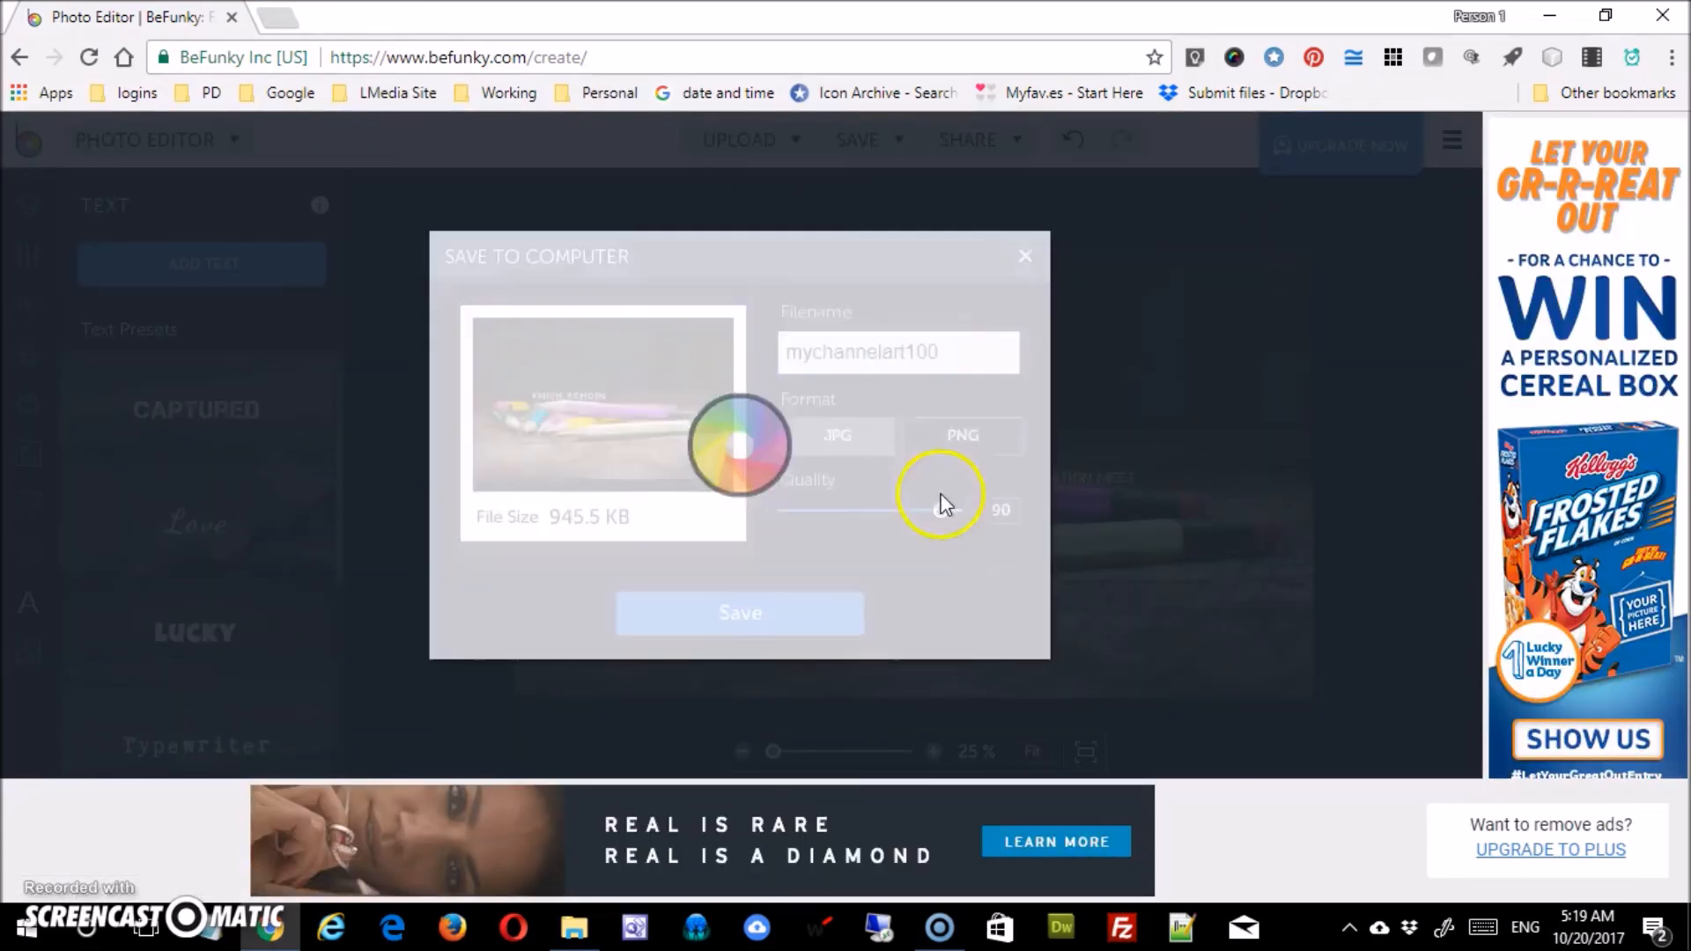
key("BackSpace")
key("BackSpace")
type("9")
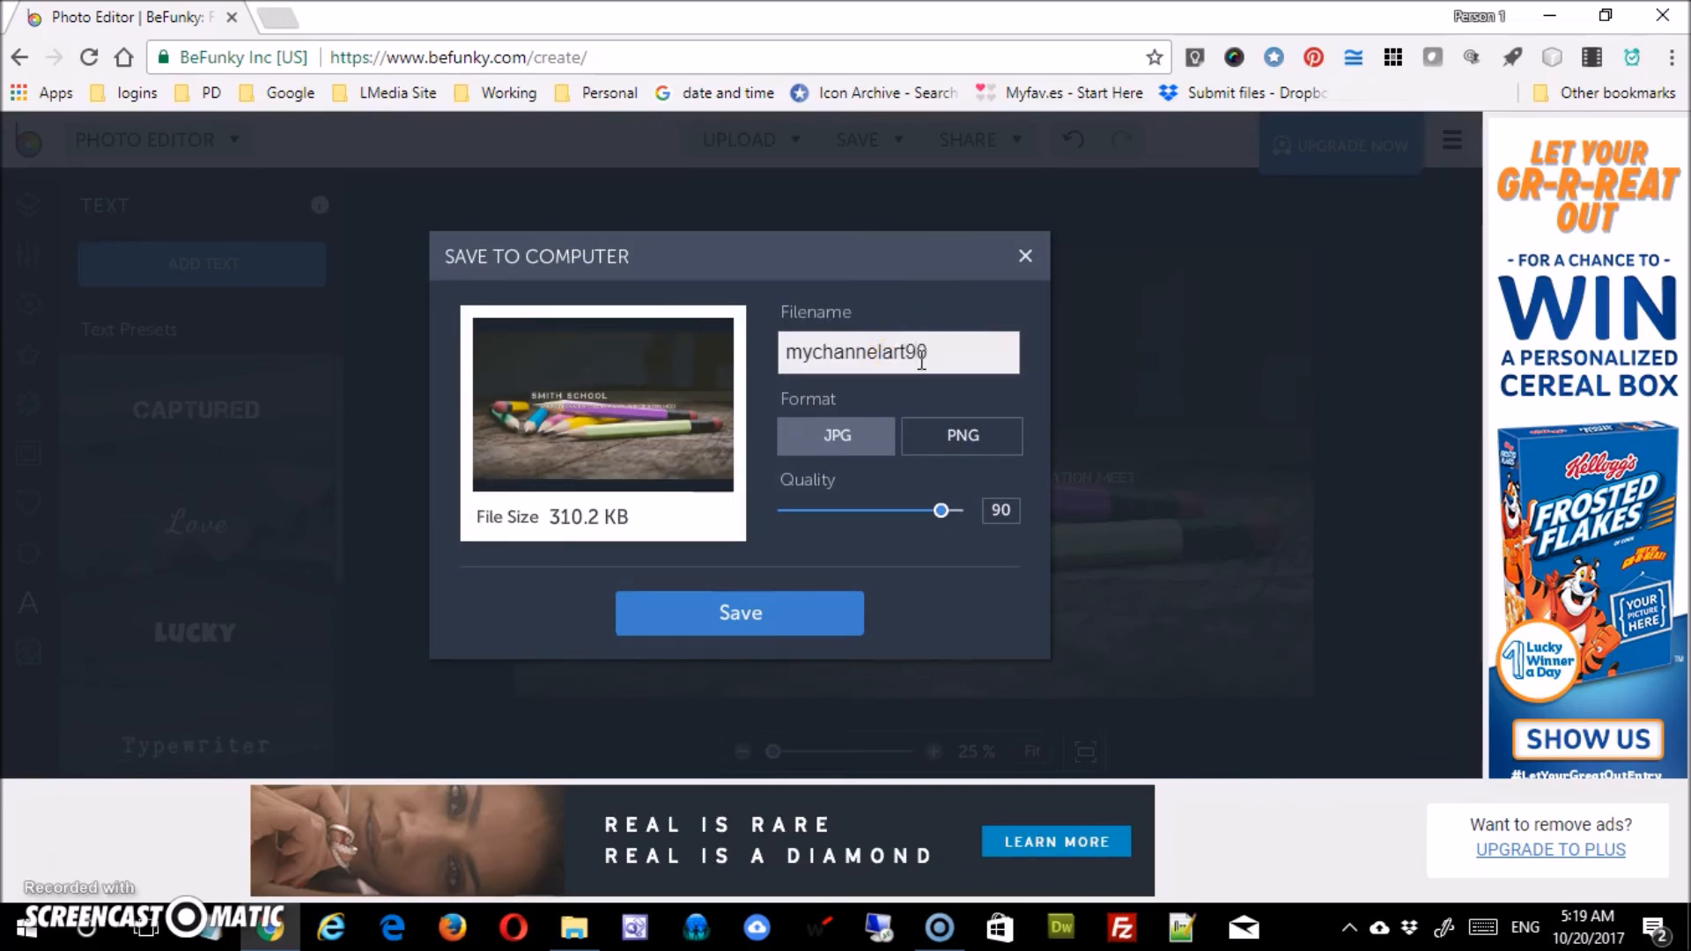
left_click(770, 636)
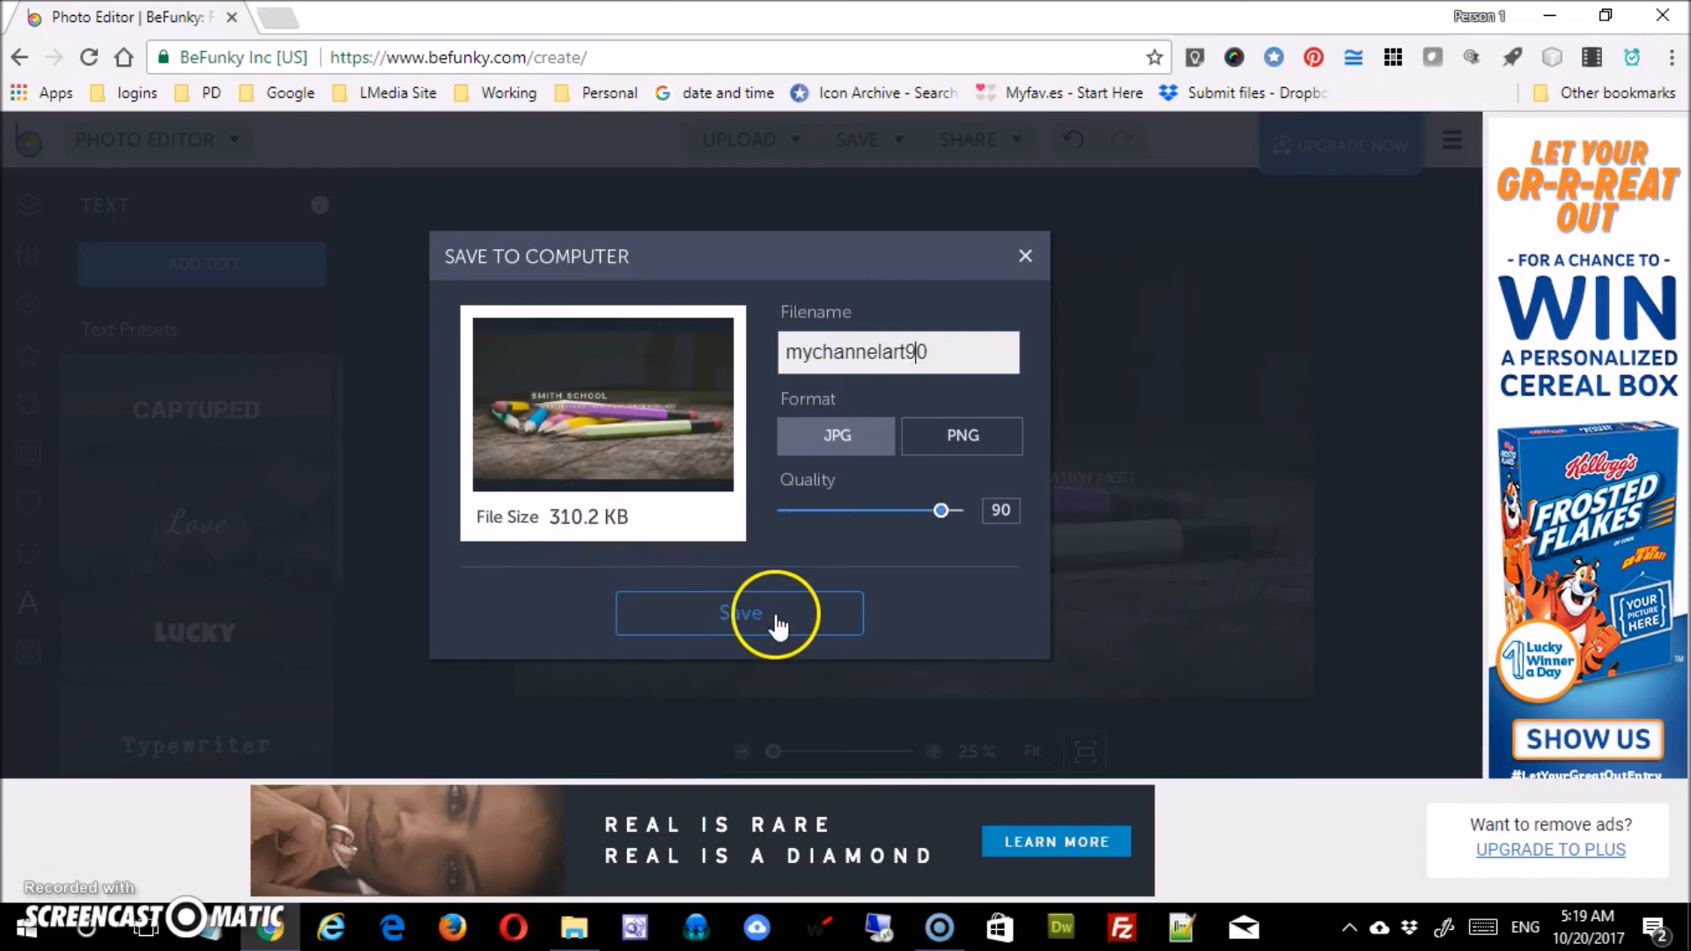
left_click(641, 558)
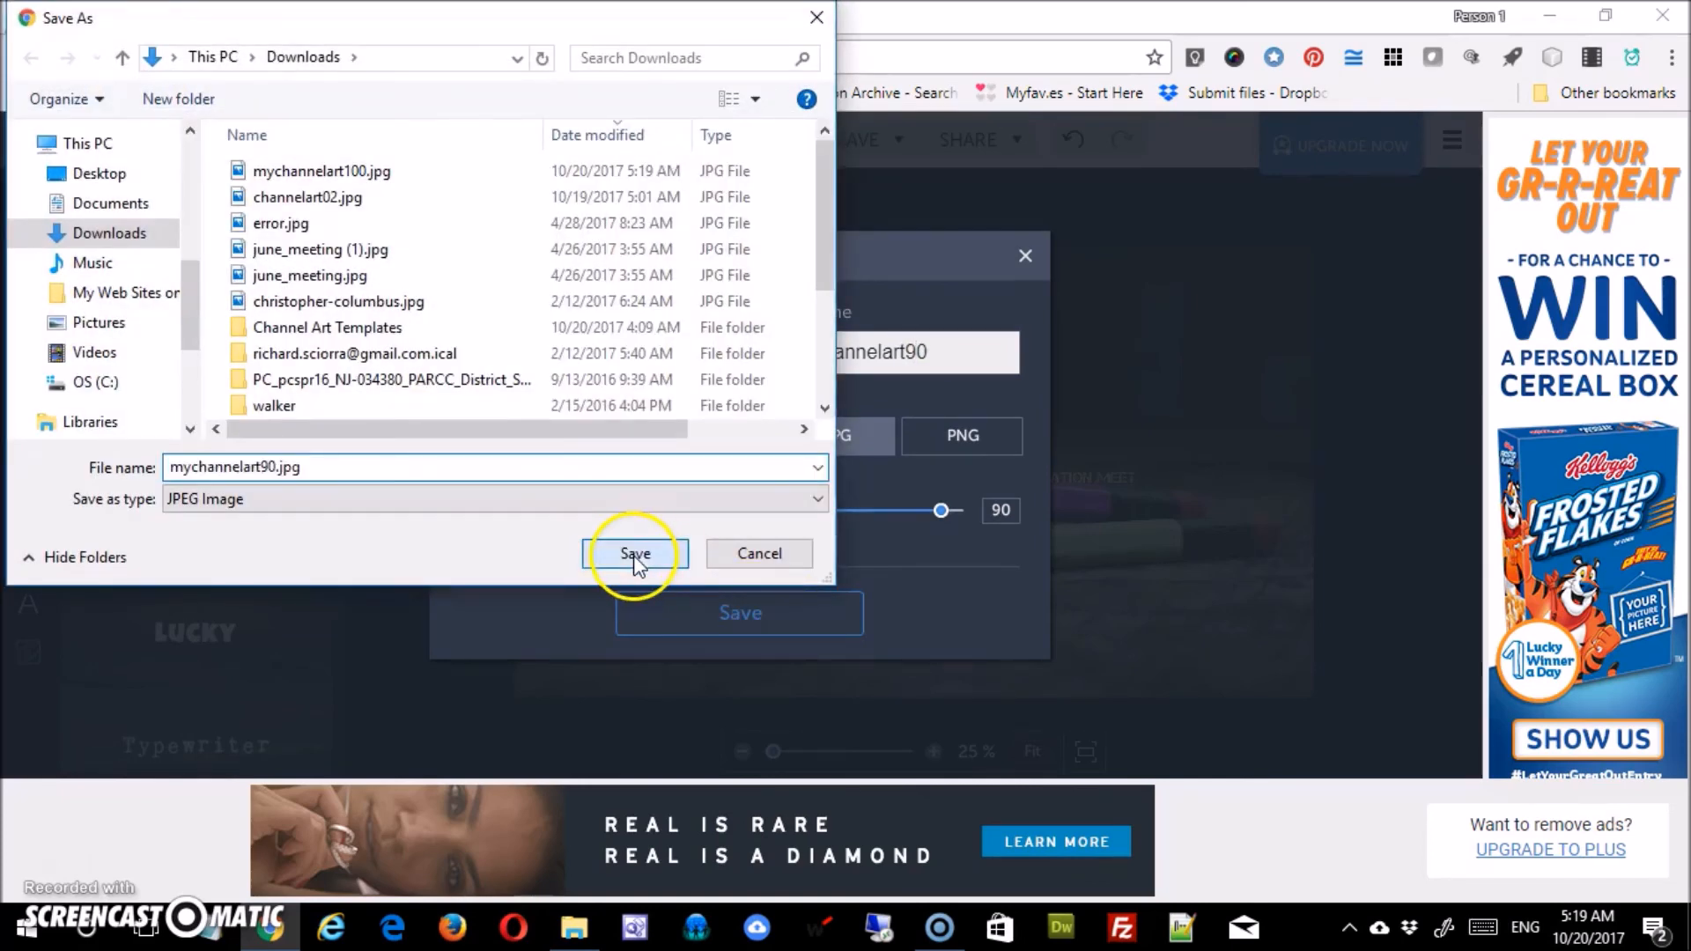
Save a third JPG copy at quality 80 to Downloads under the name mychannelart080
left_click(835, 149)
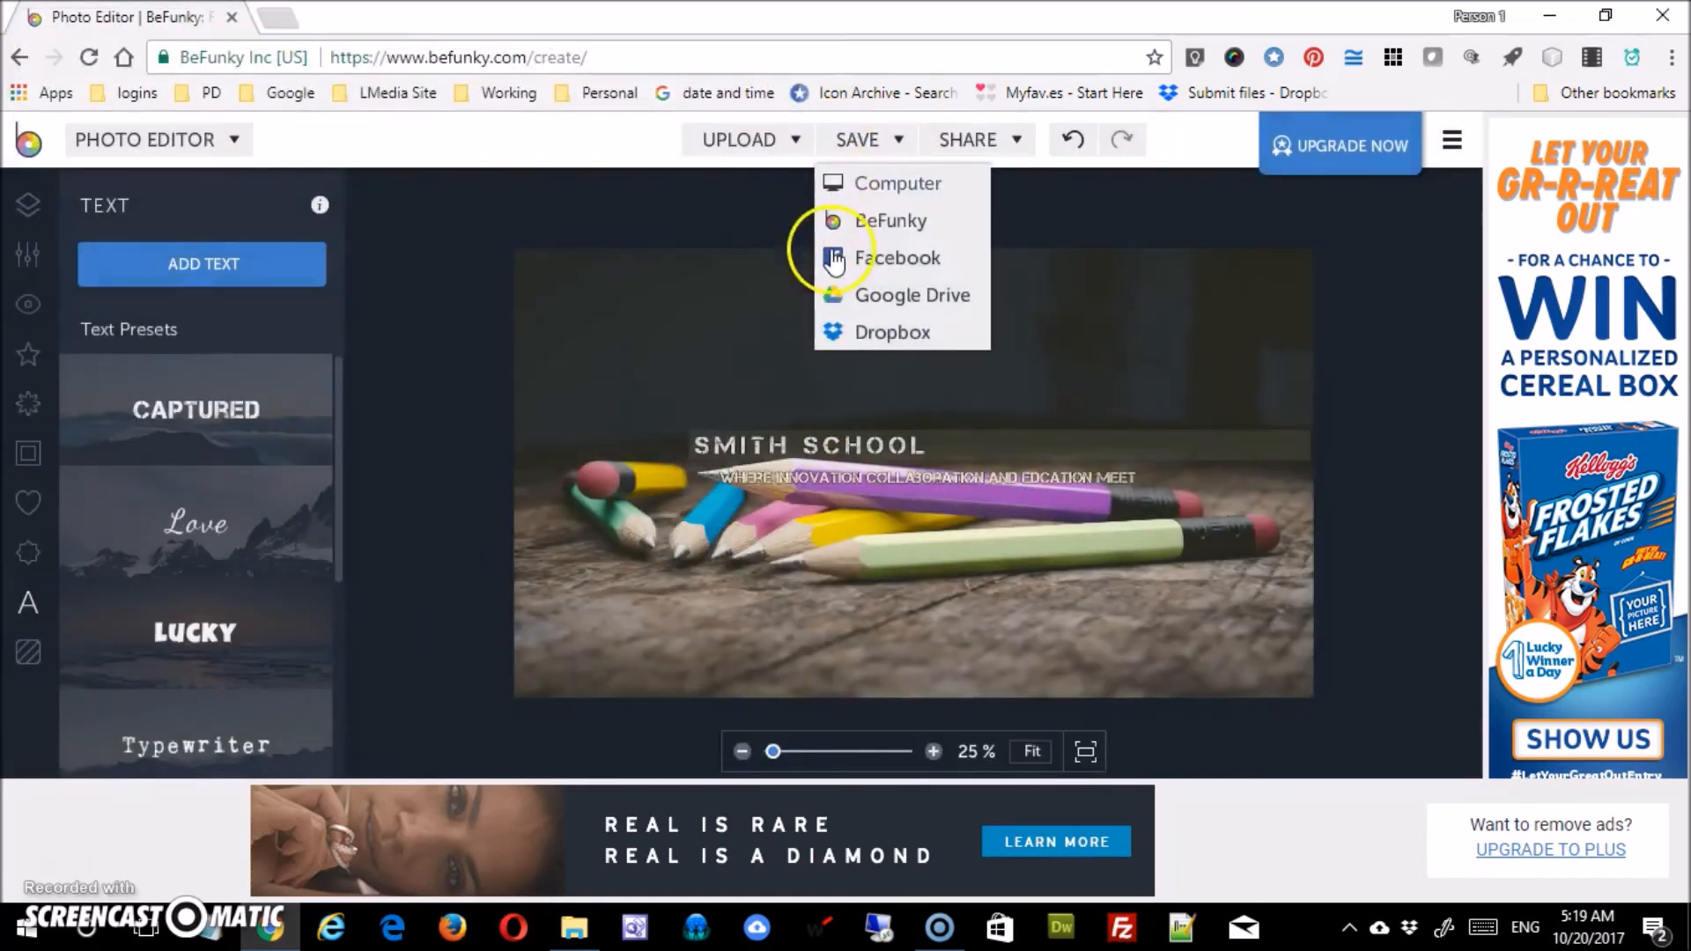
left_click(909, 182)
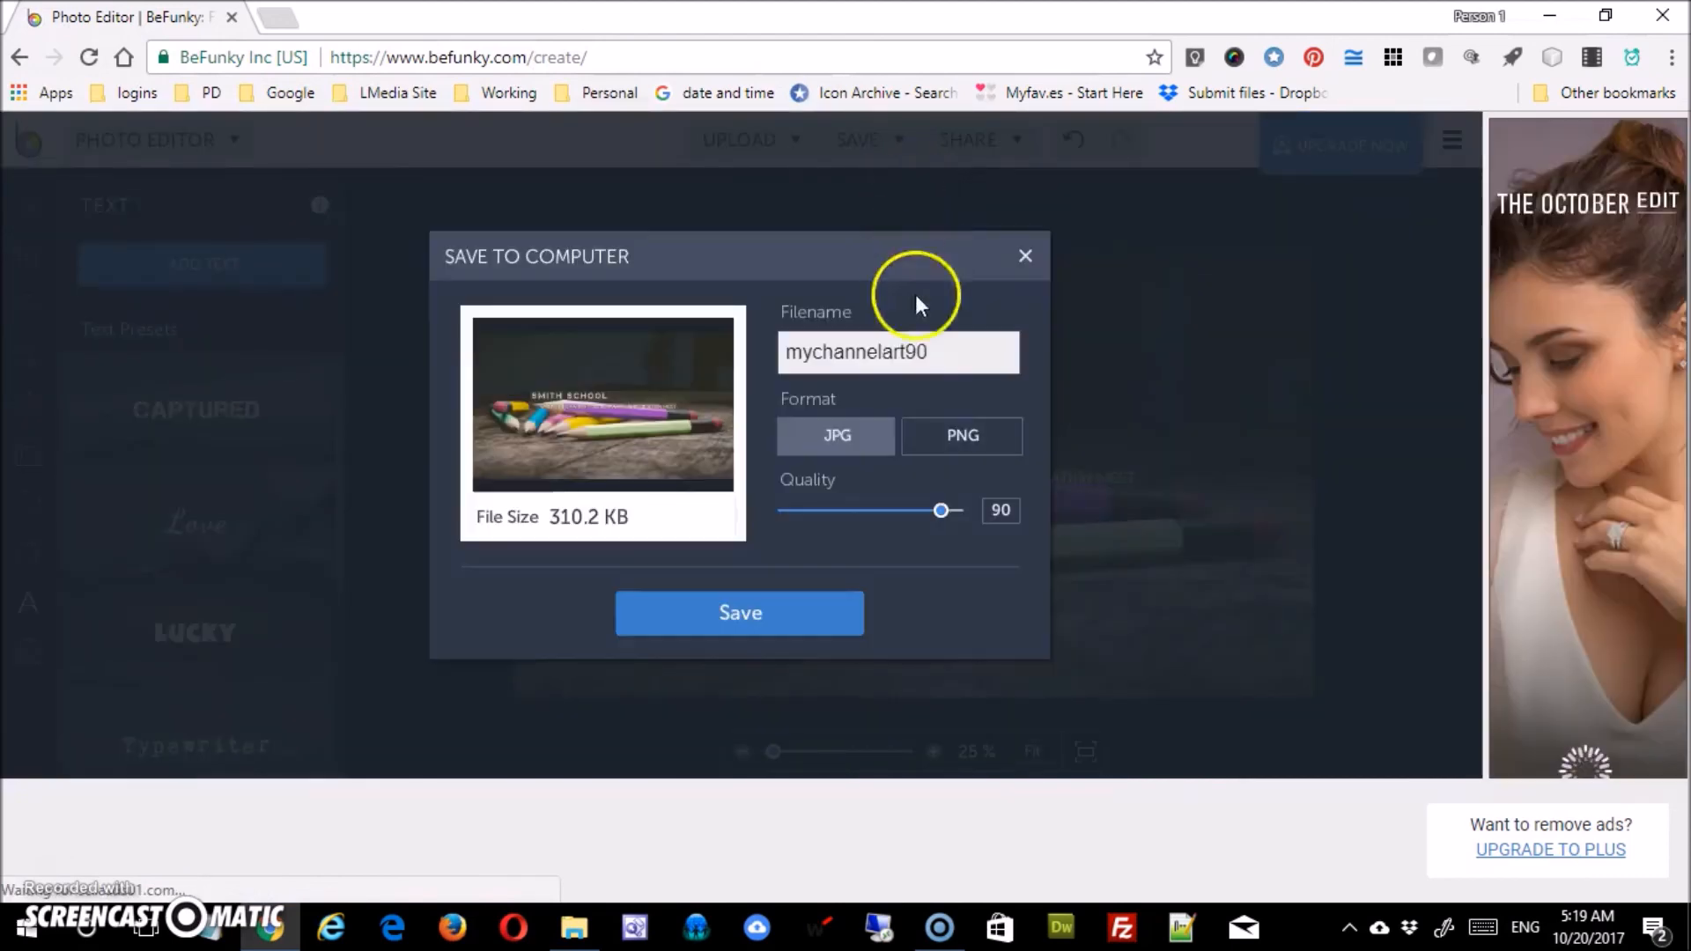
key("BackSpace")
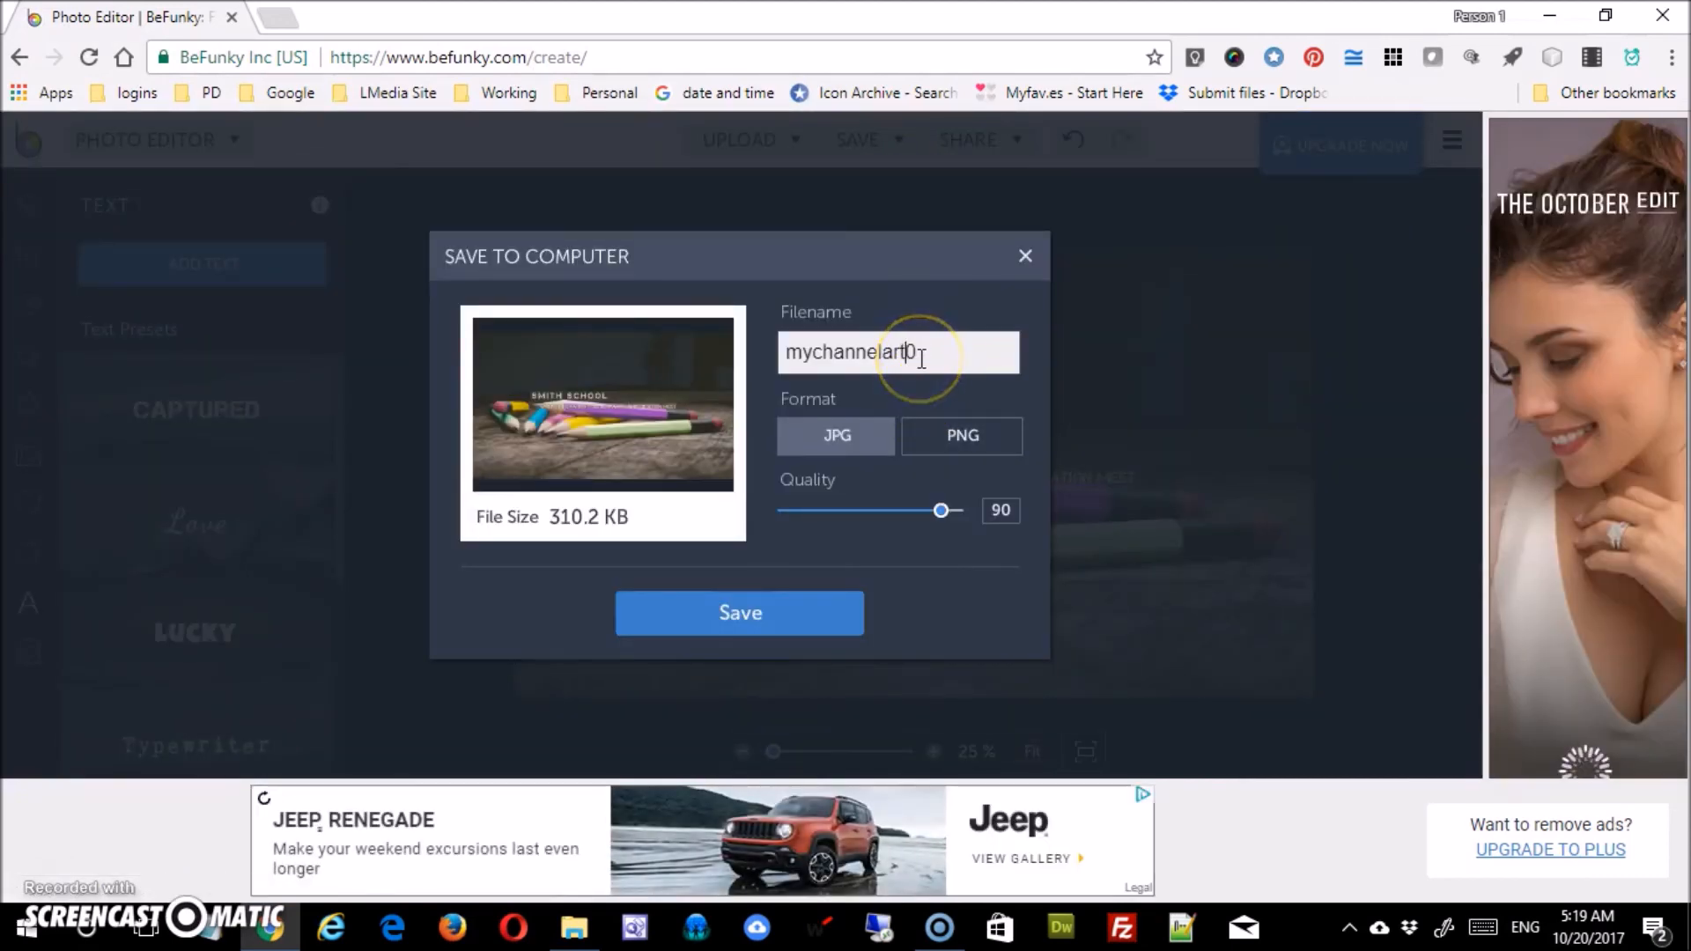
type("80")
left_click_drag(942, 512, 920, 510)
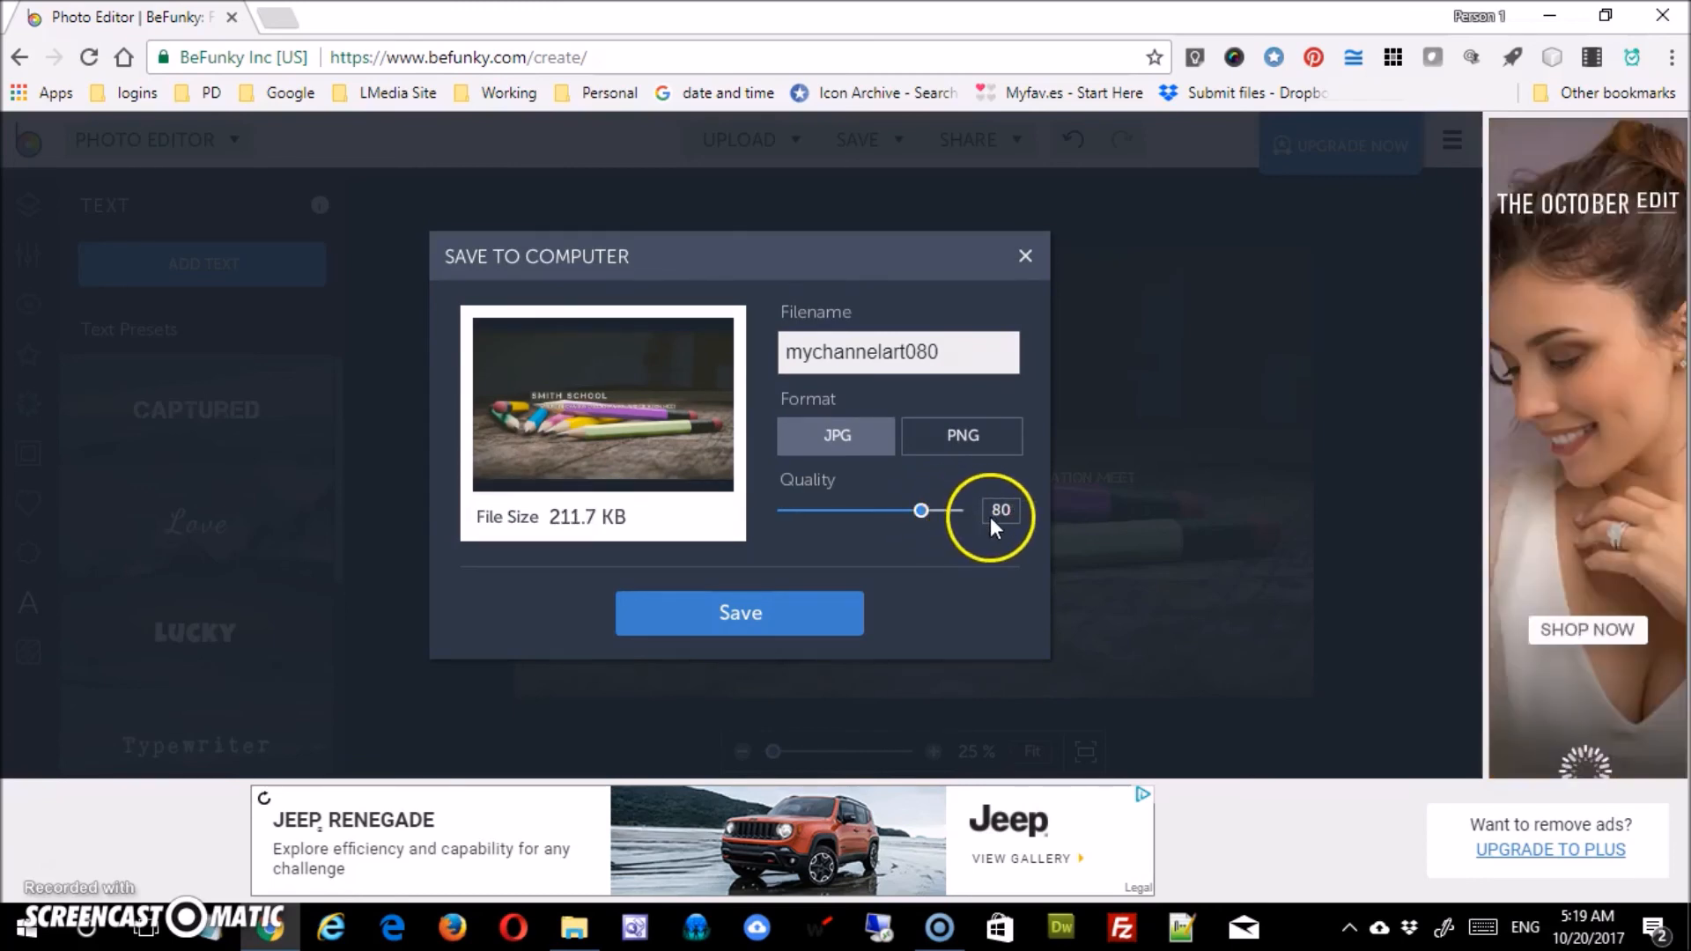
left_click(766, 625)
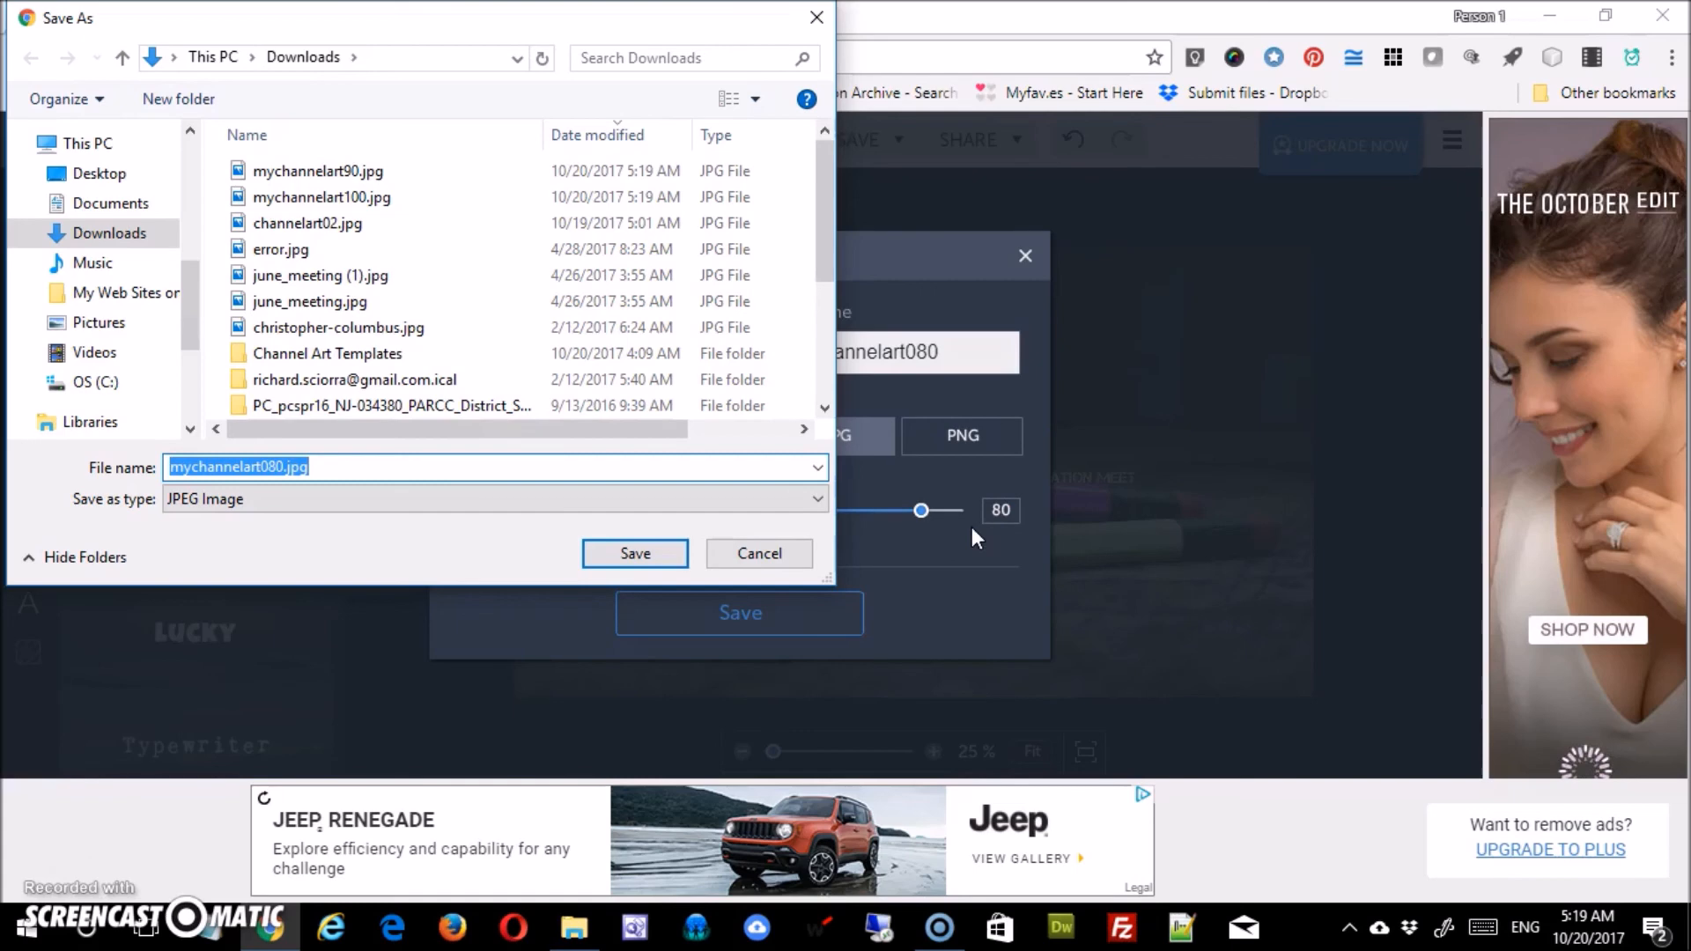
left_click(635, 553)
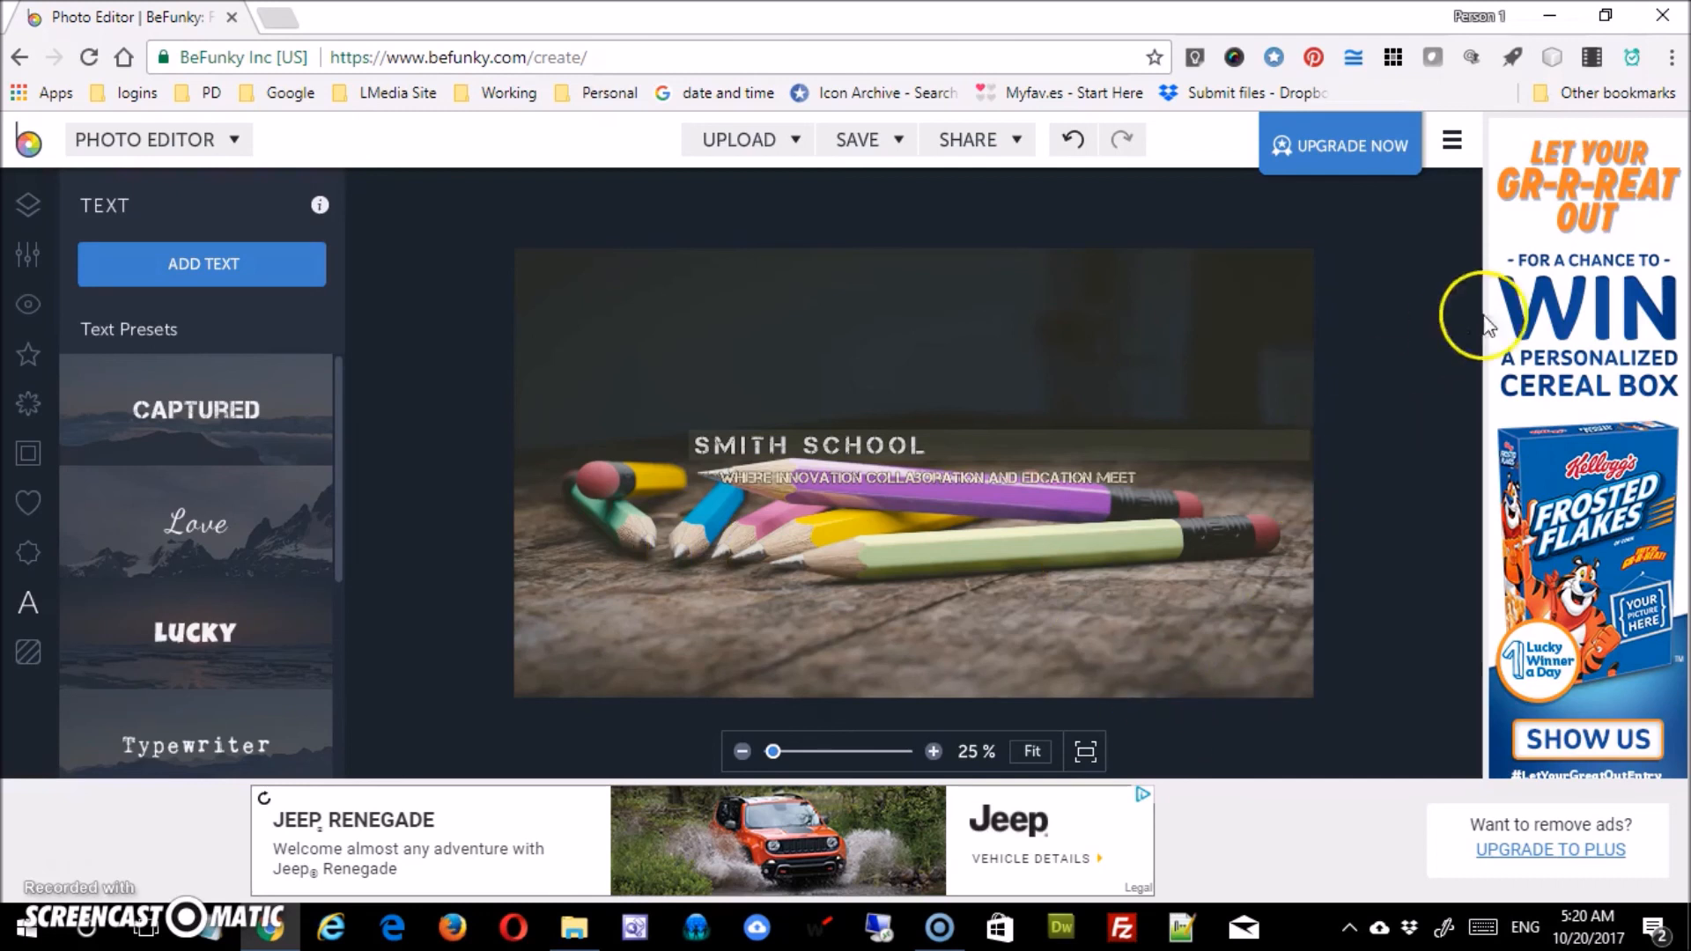
Open YouTube in a new browser tab and switch to the Tools Data channel account
left_click(278, 18)
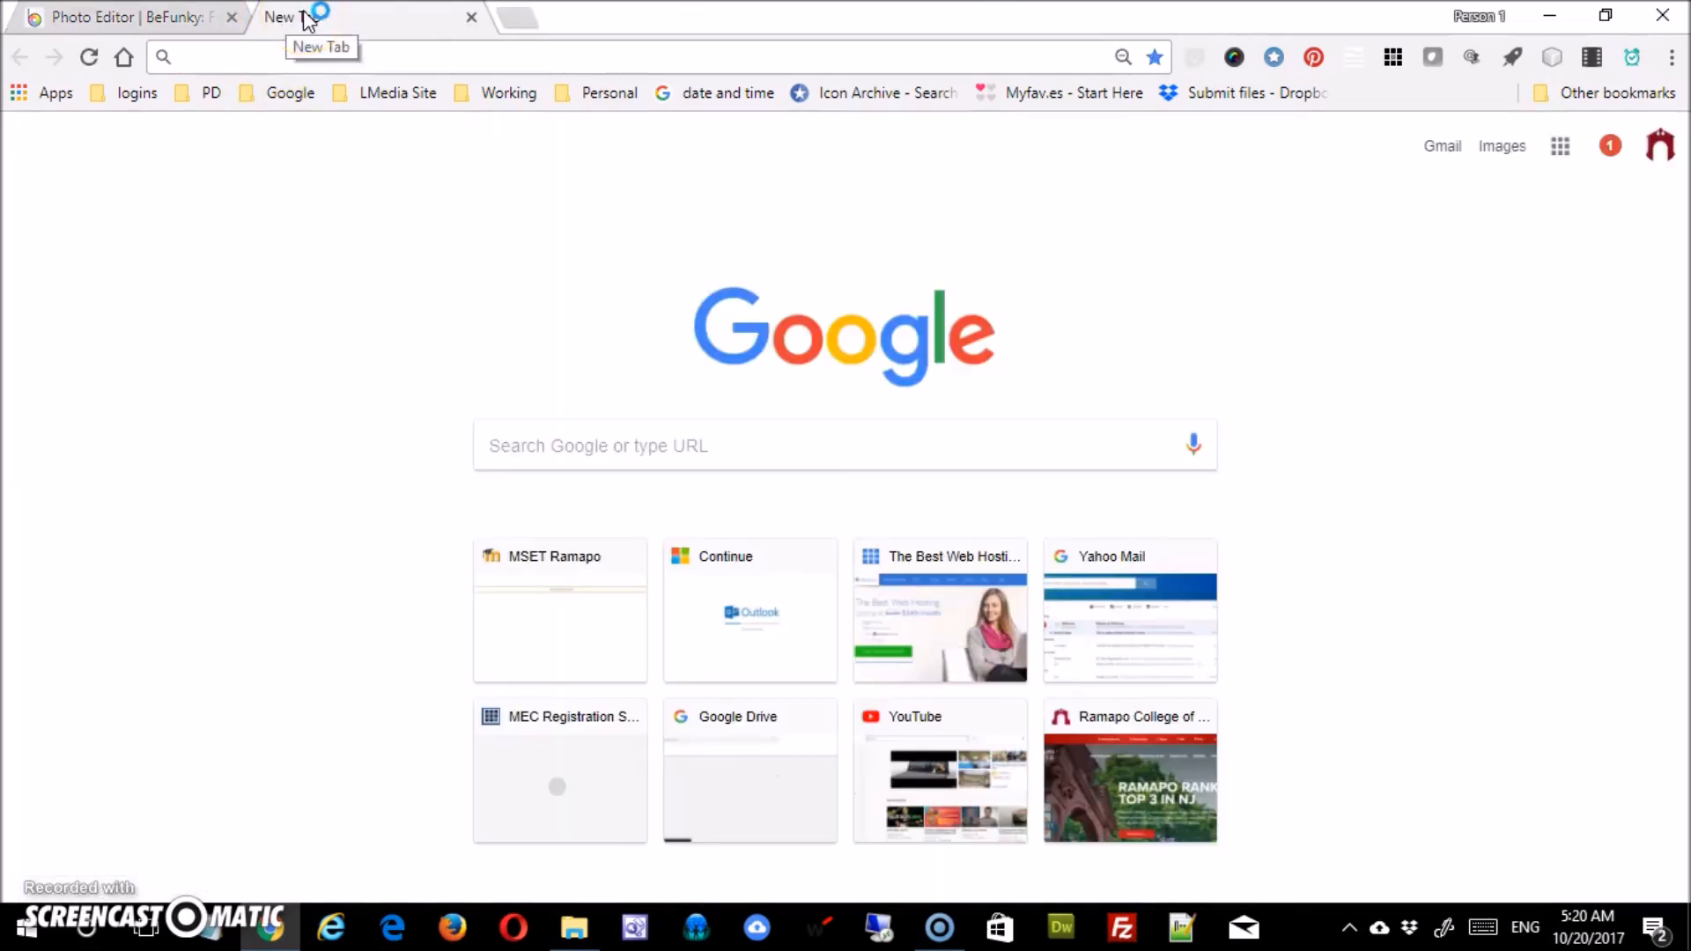
type("yout")
key("Return")
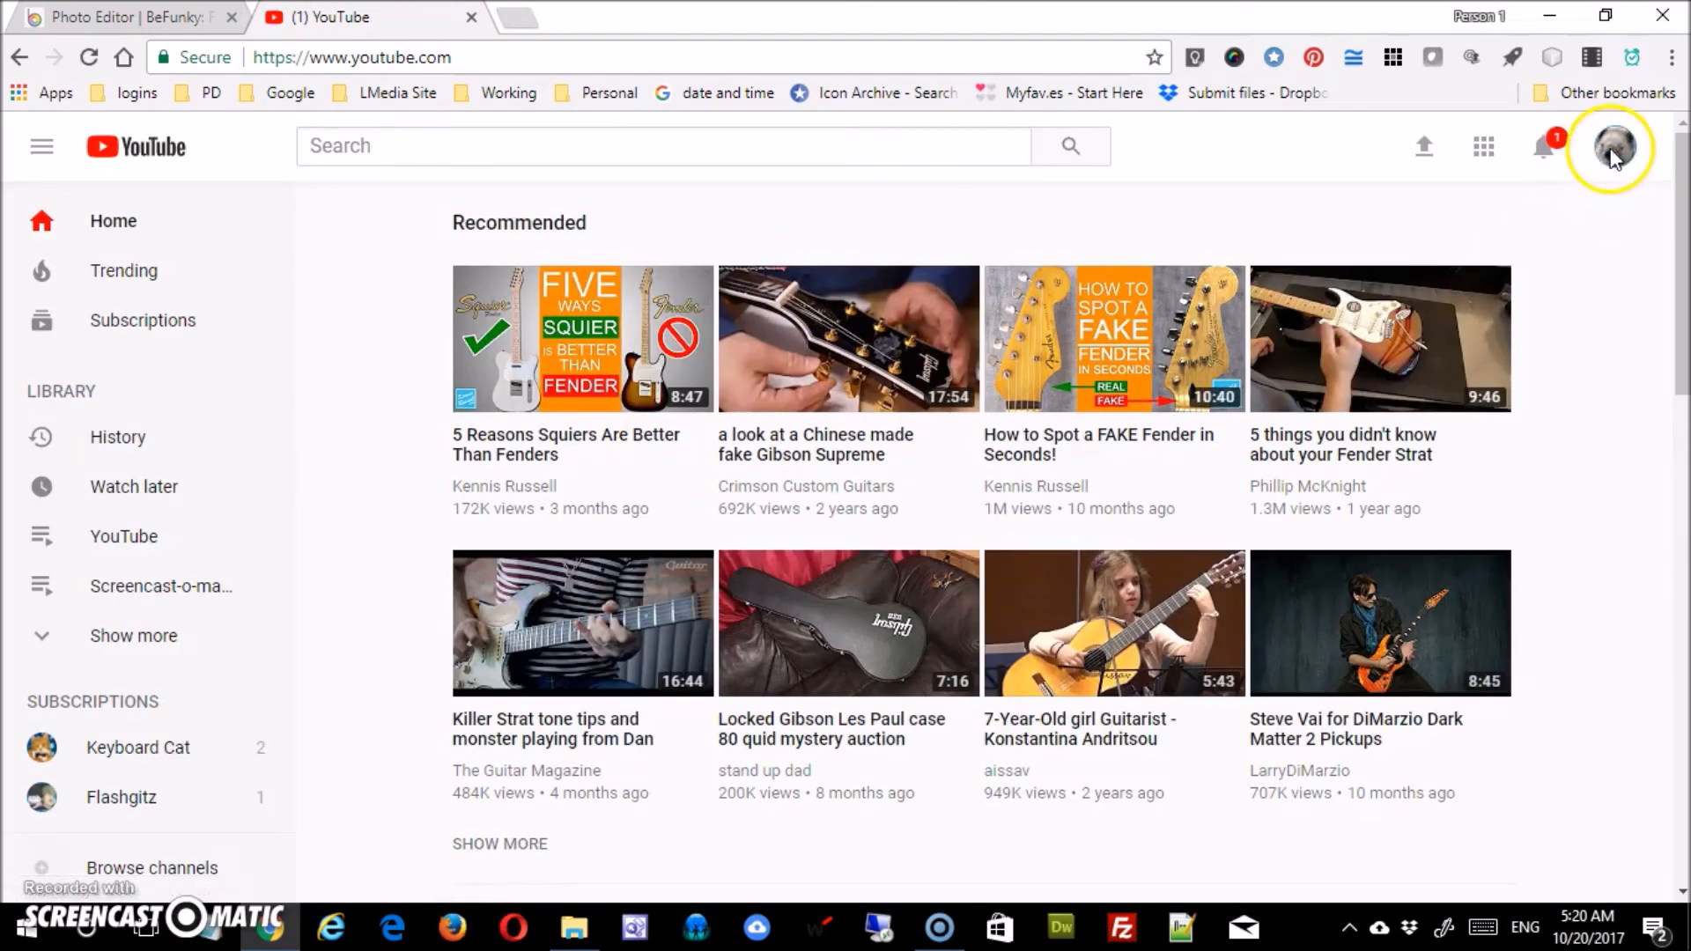
left_click(1613, 149)
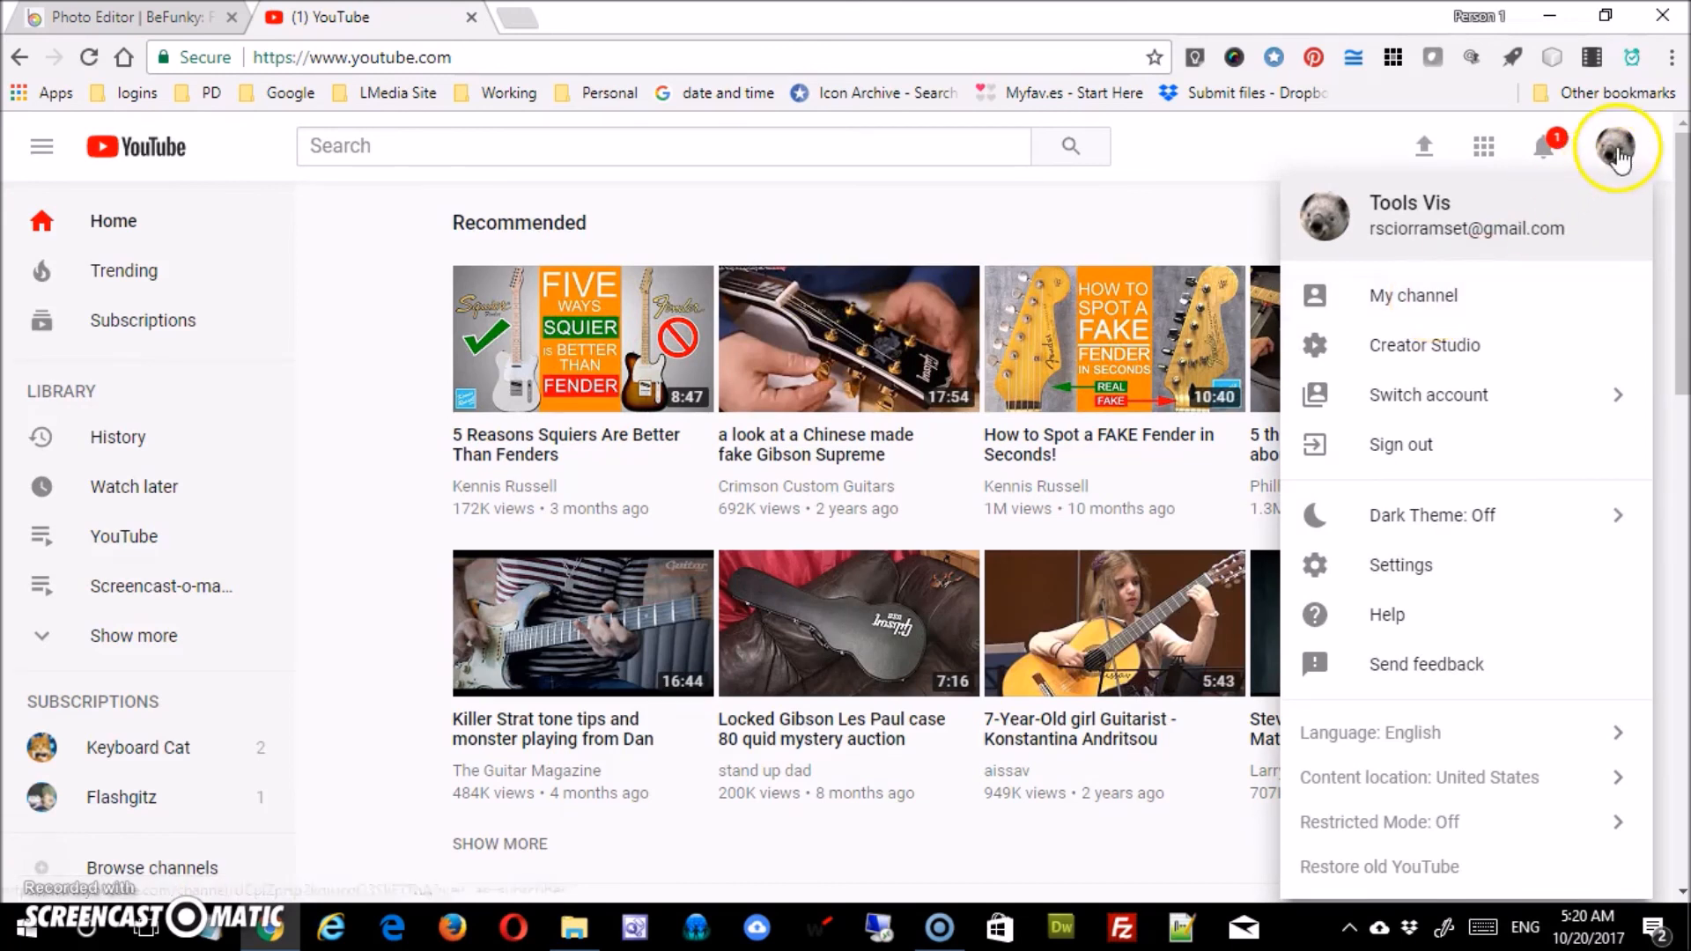
left_click(1501, 401)
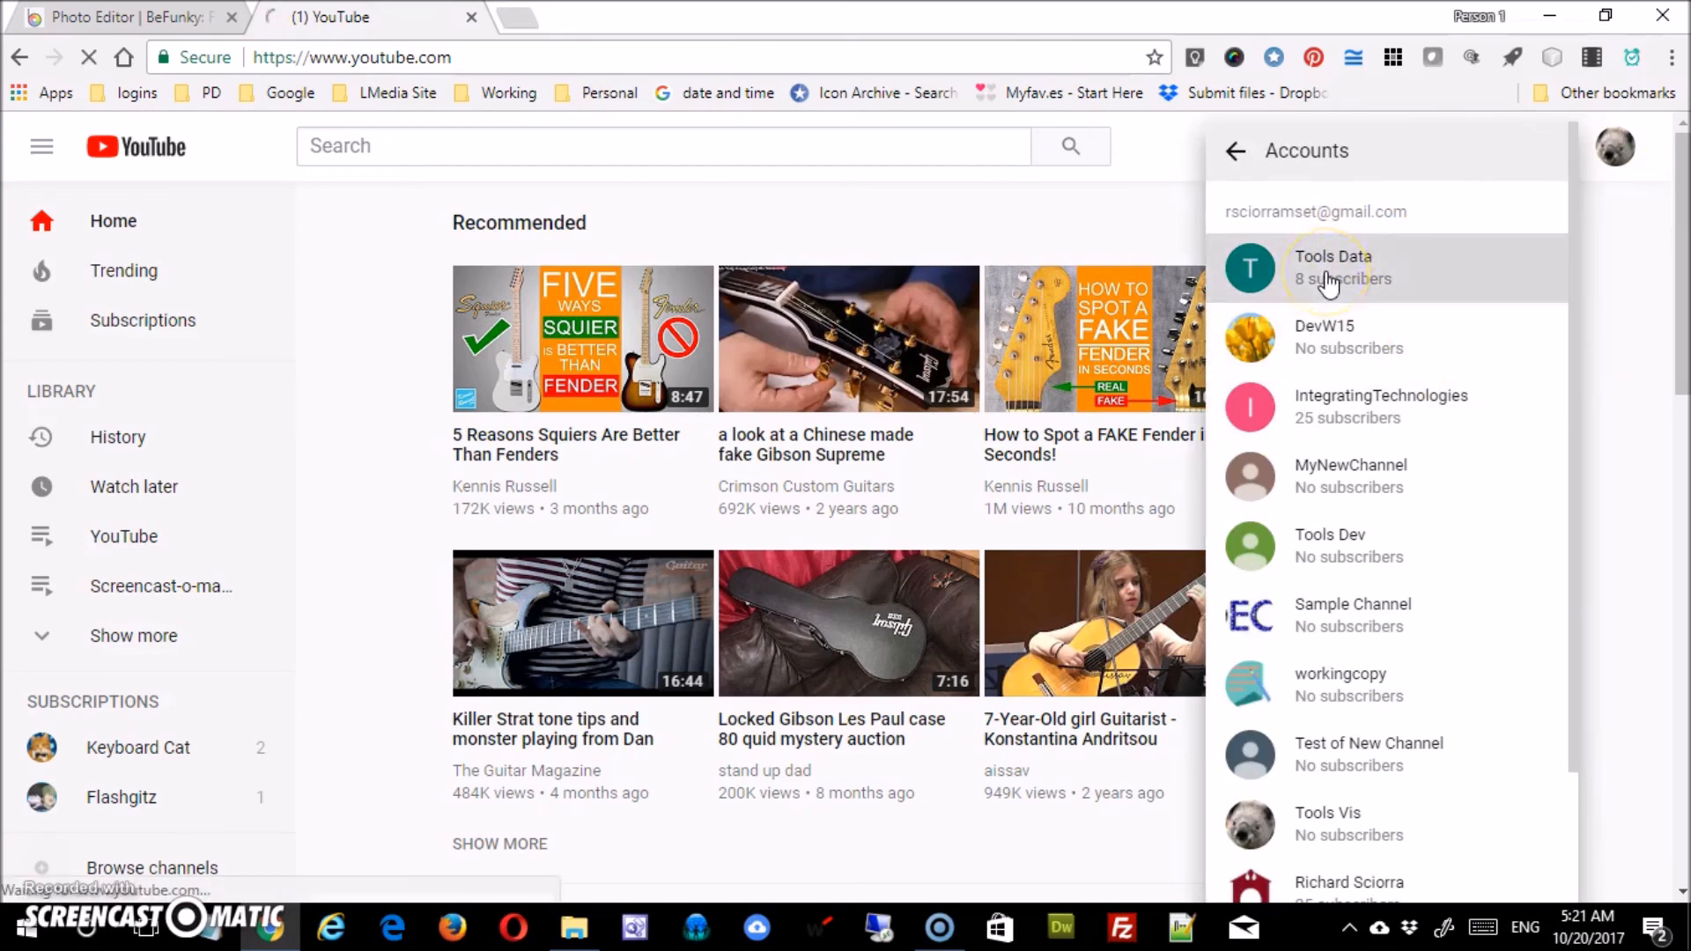
left_click(1329, 282)
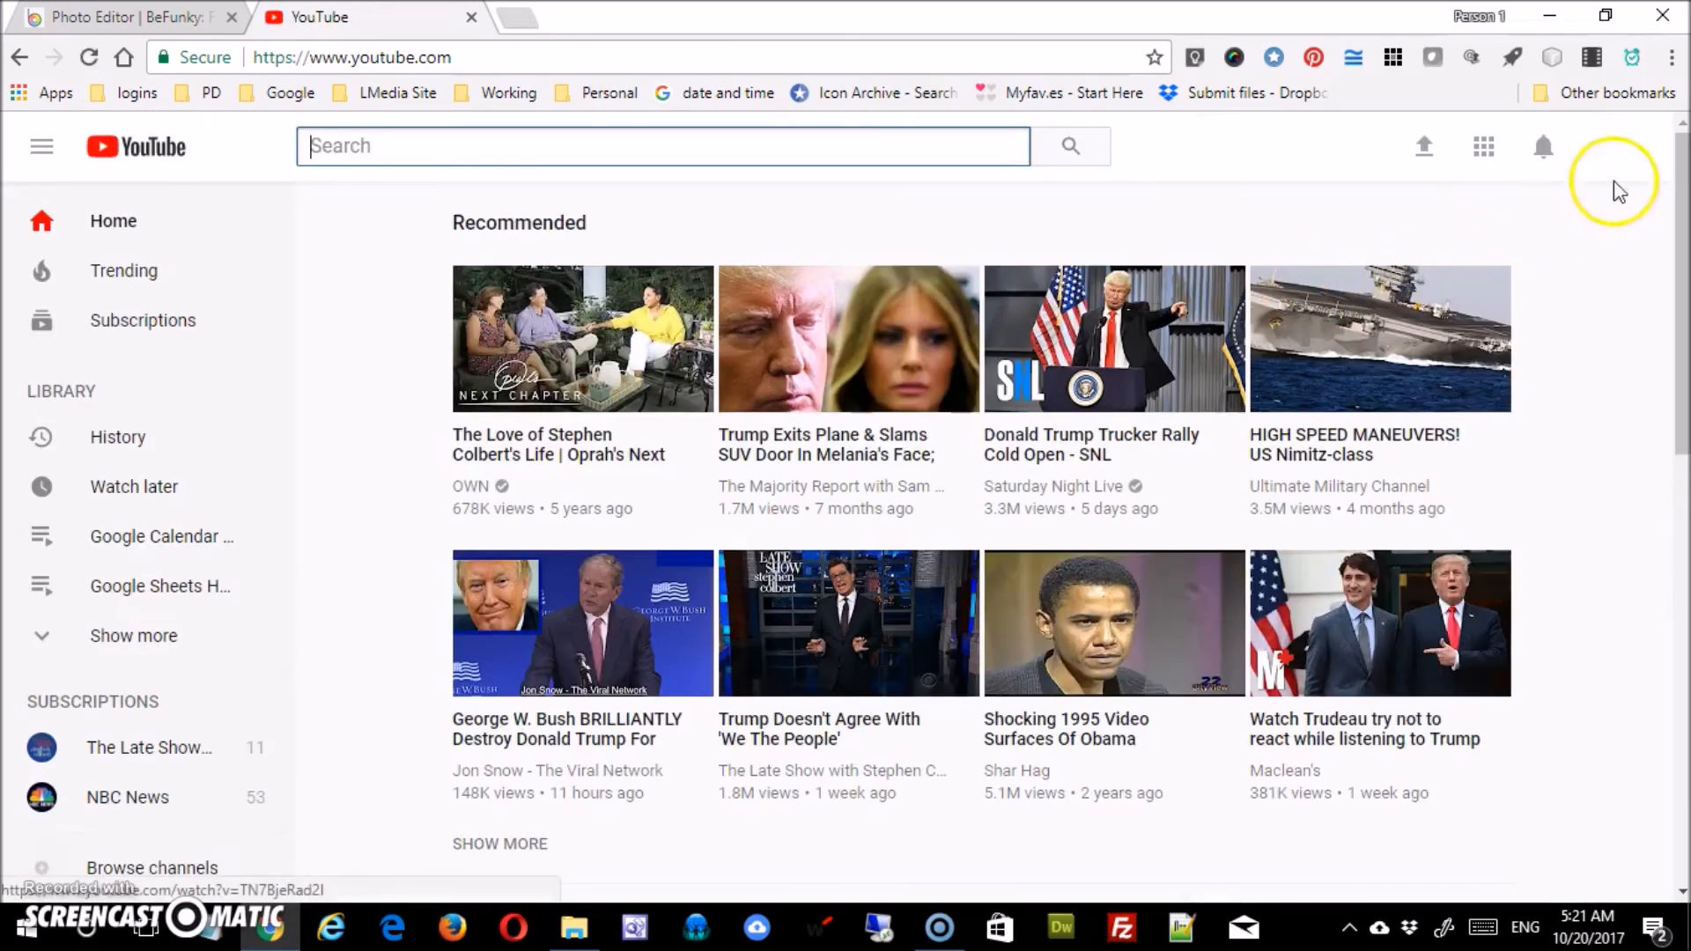
Go to the account's own channel page and start replacing the channel art banner
left_click(1614, 146)
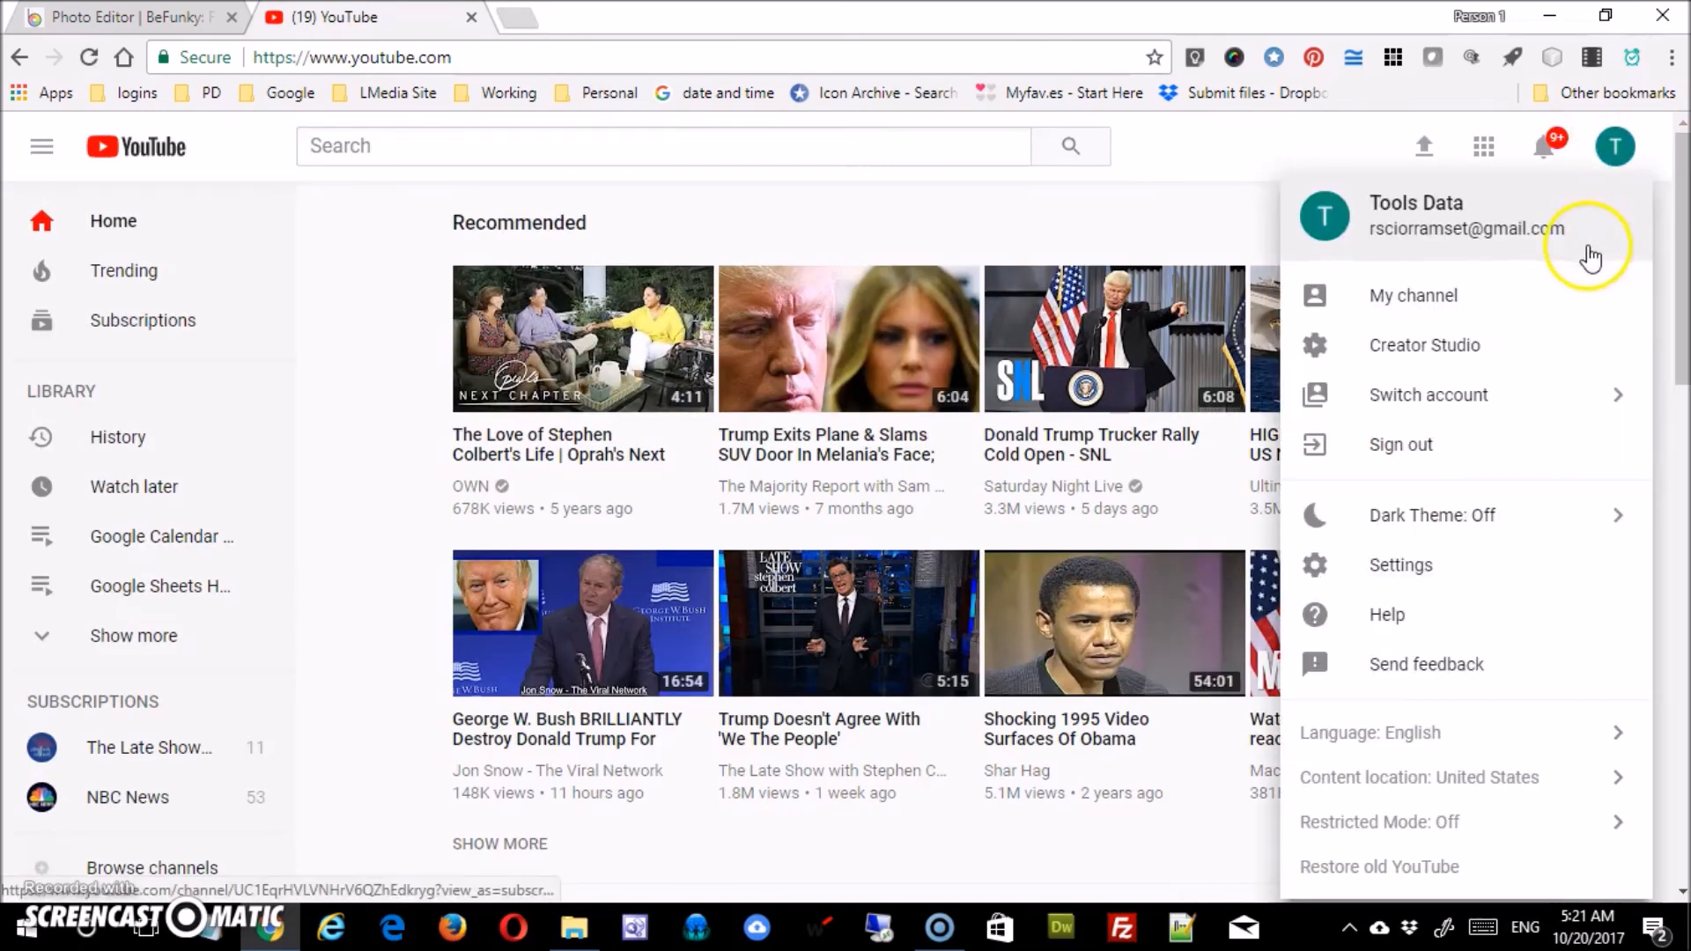
left_click(1473, 299)
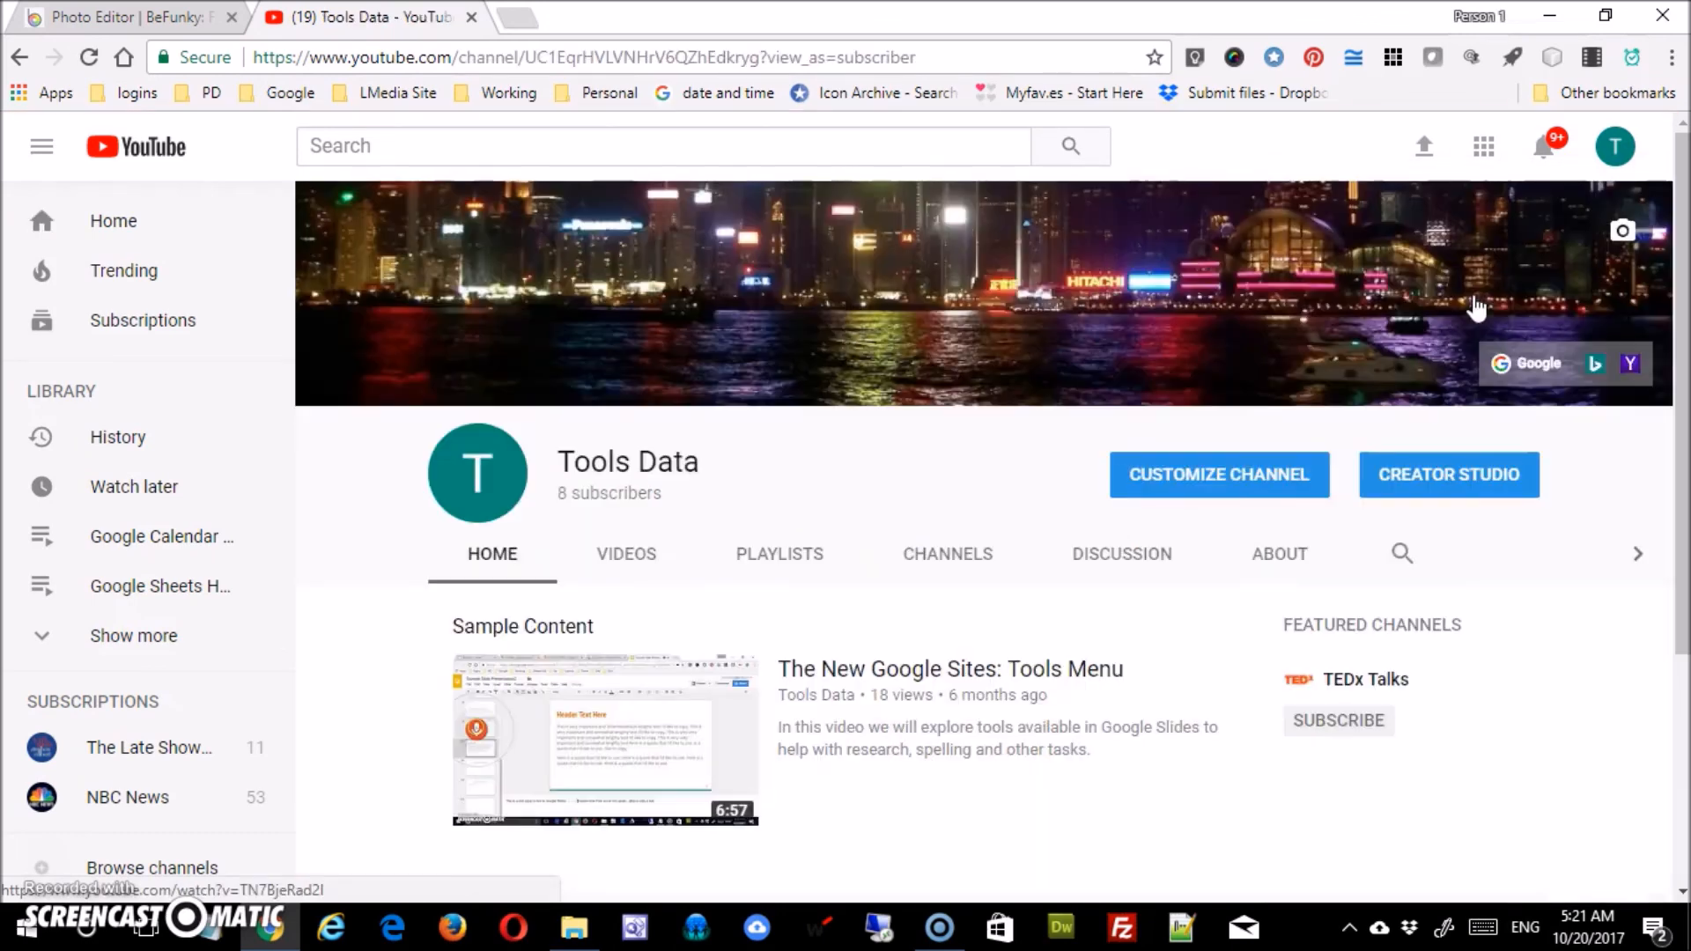
left_click(941, 354)
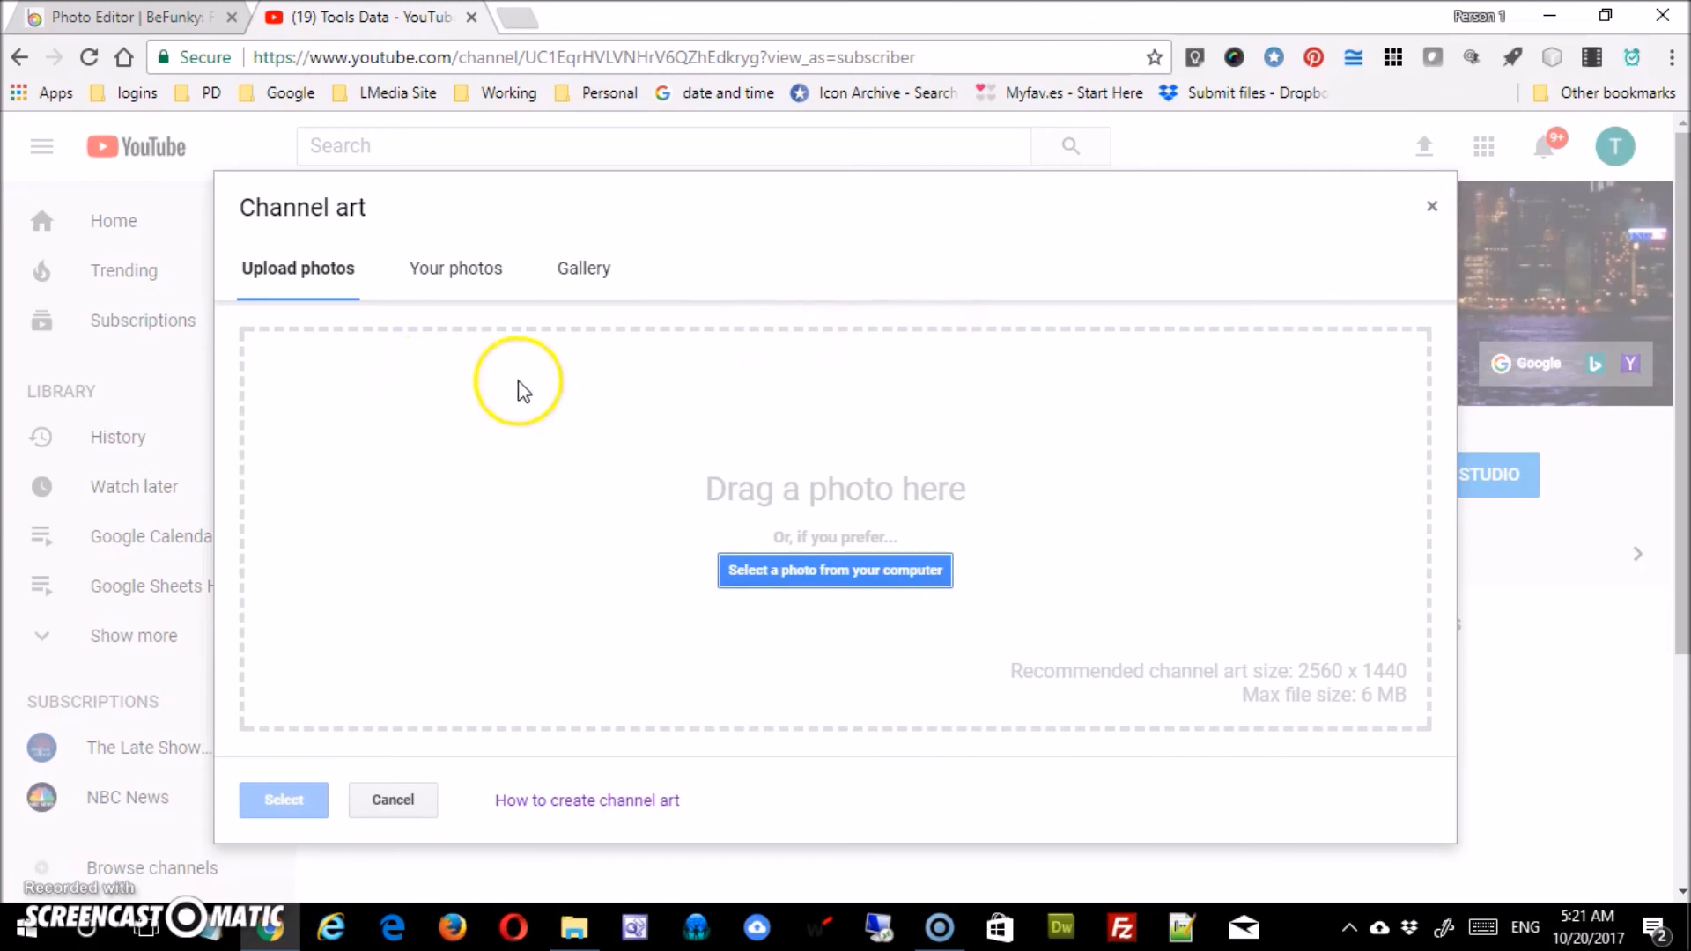
Upload mychannelart080.jpg from Downloads, view its crop region, and apply the image as the channel art
left_click(869, 570)
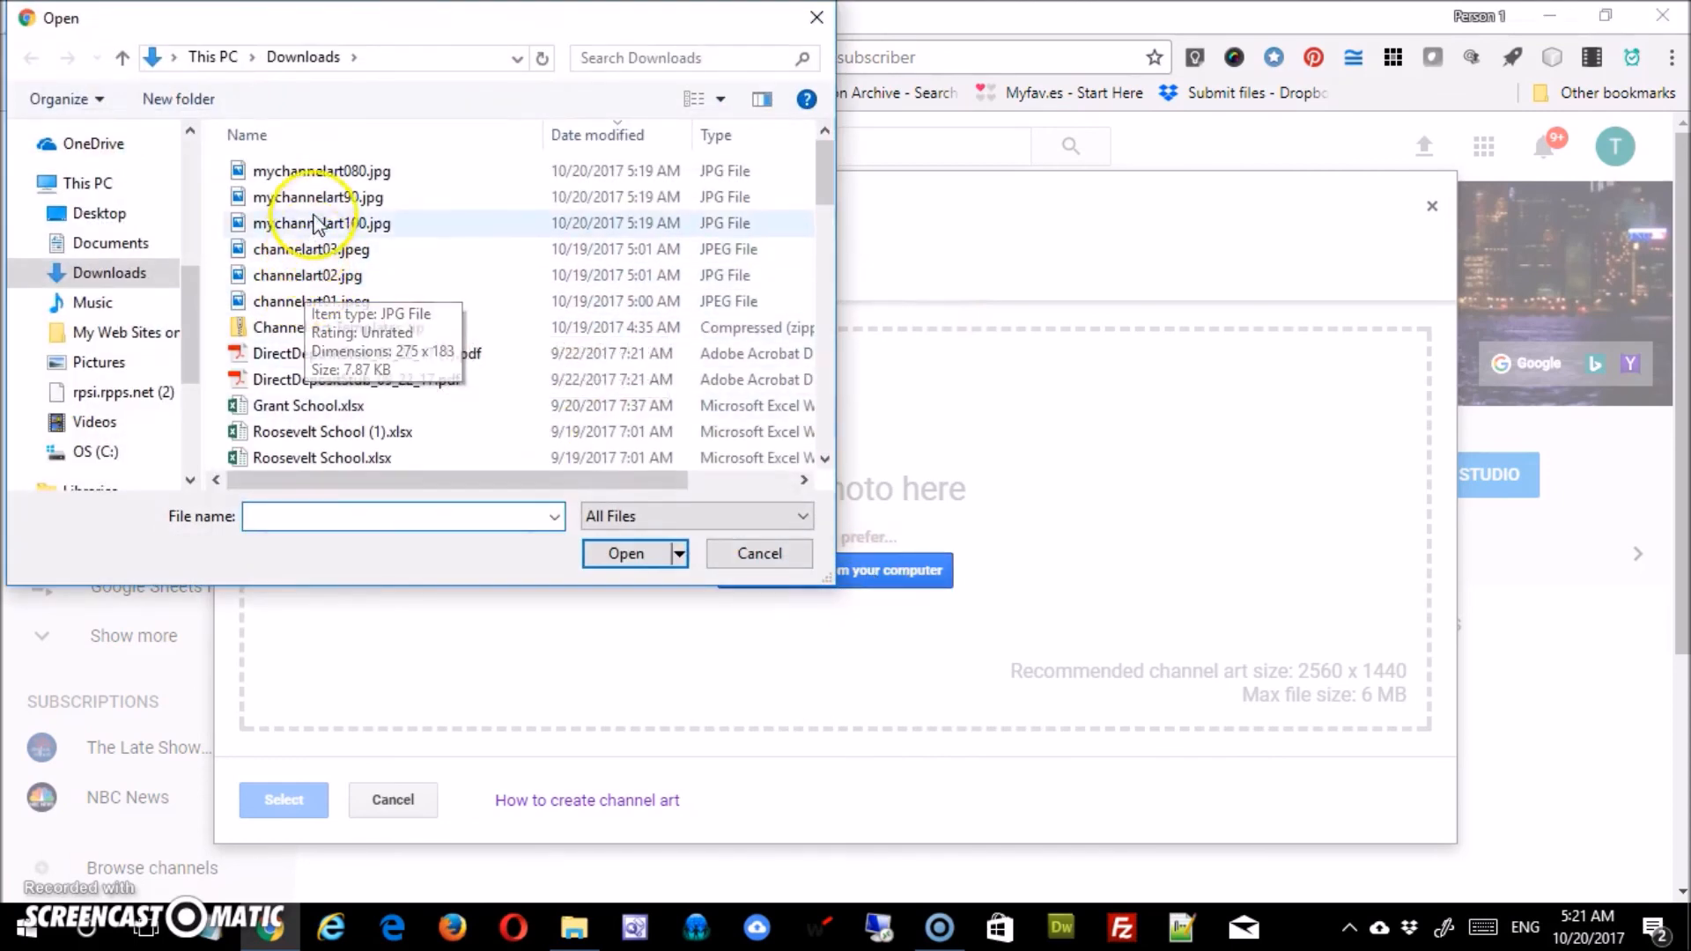
left_click(349, 173)
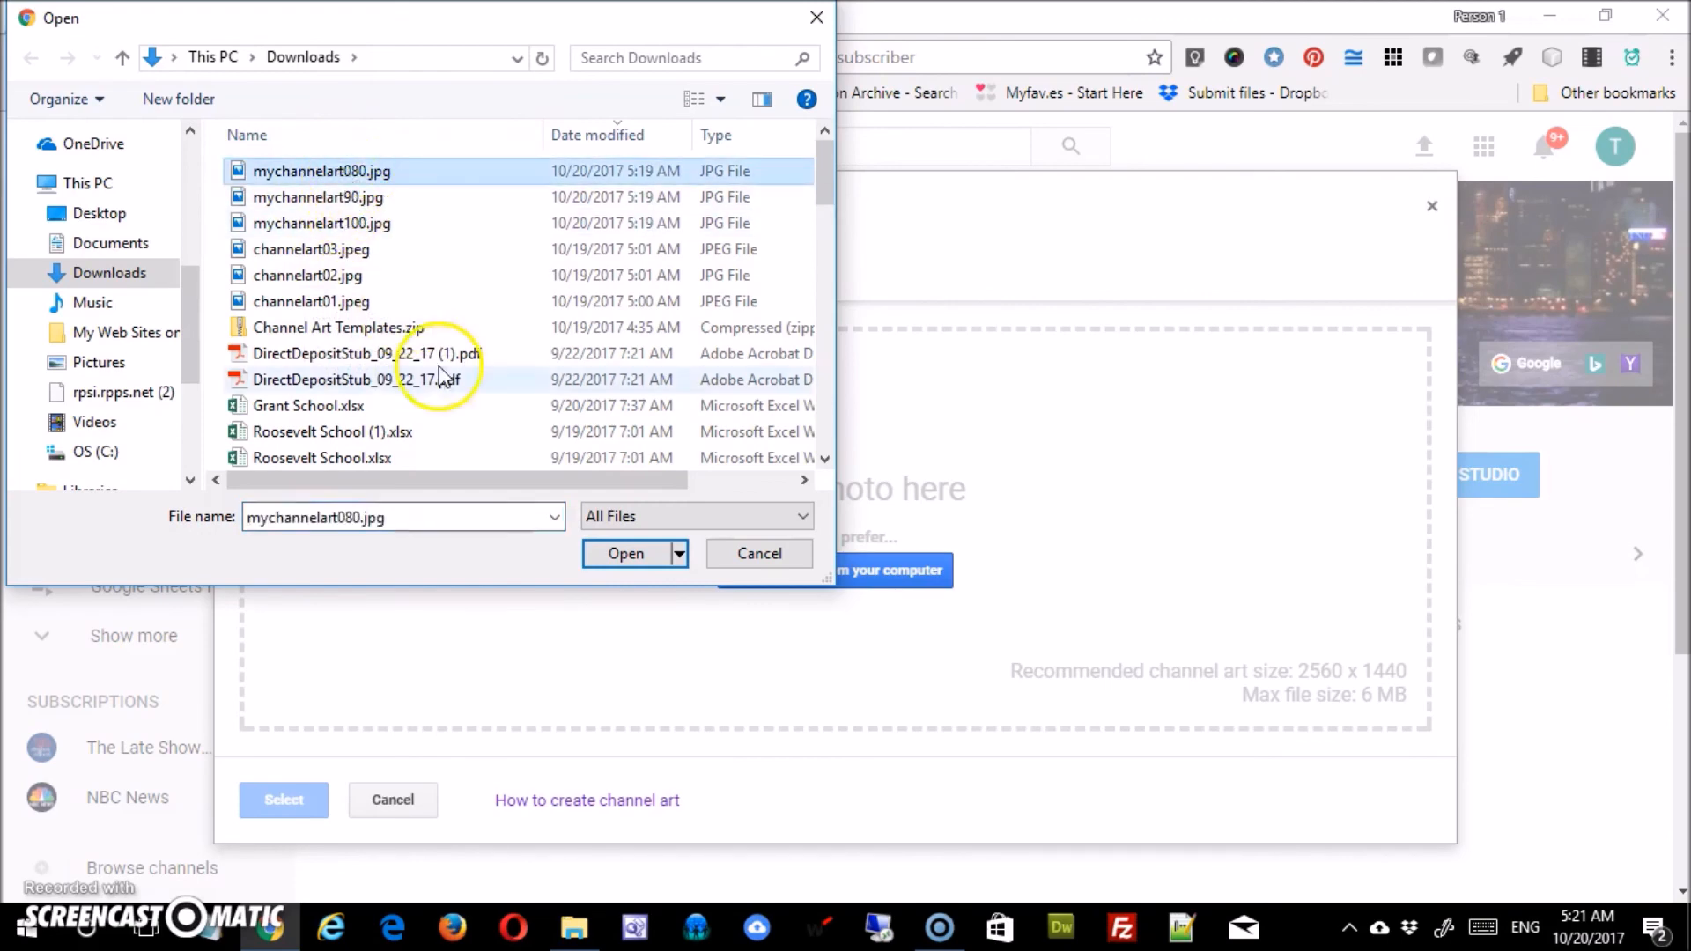
left_click(626, 553)
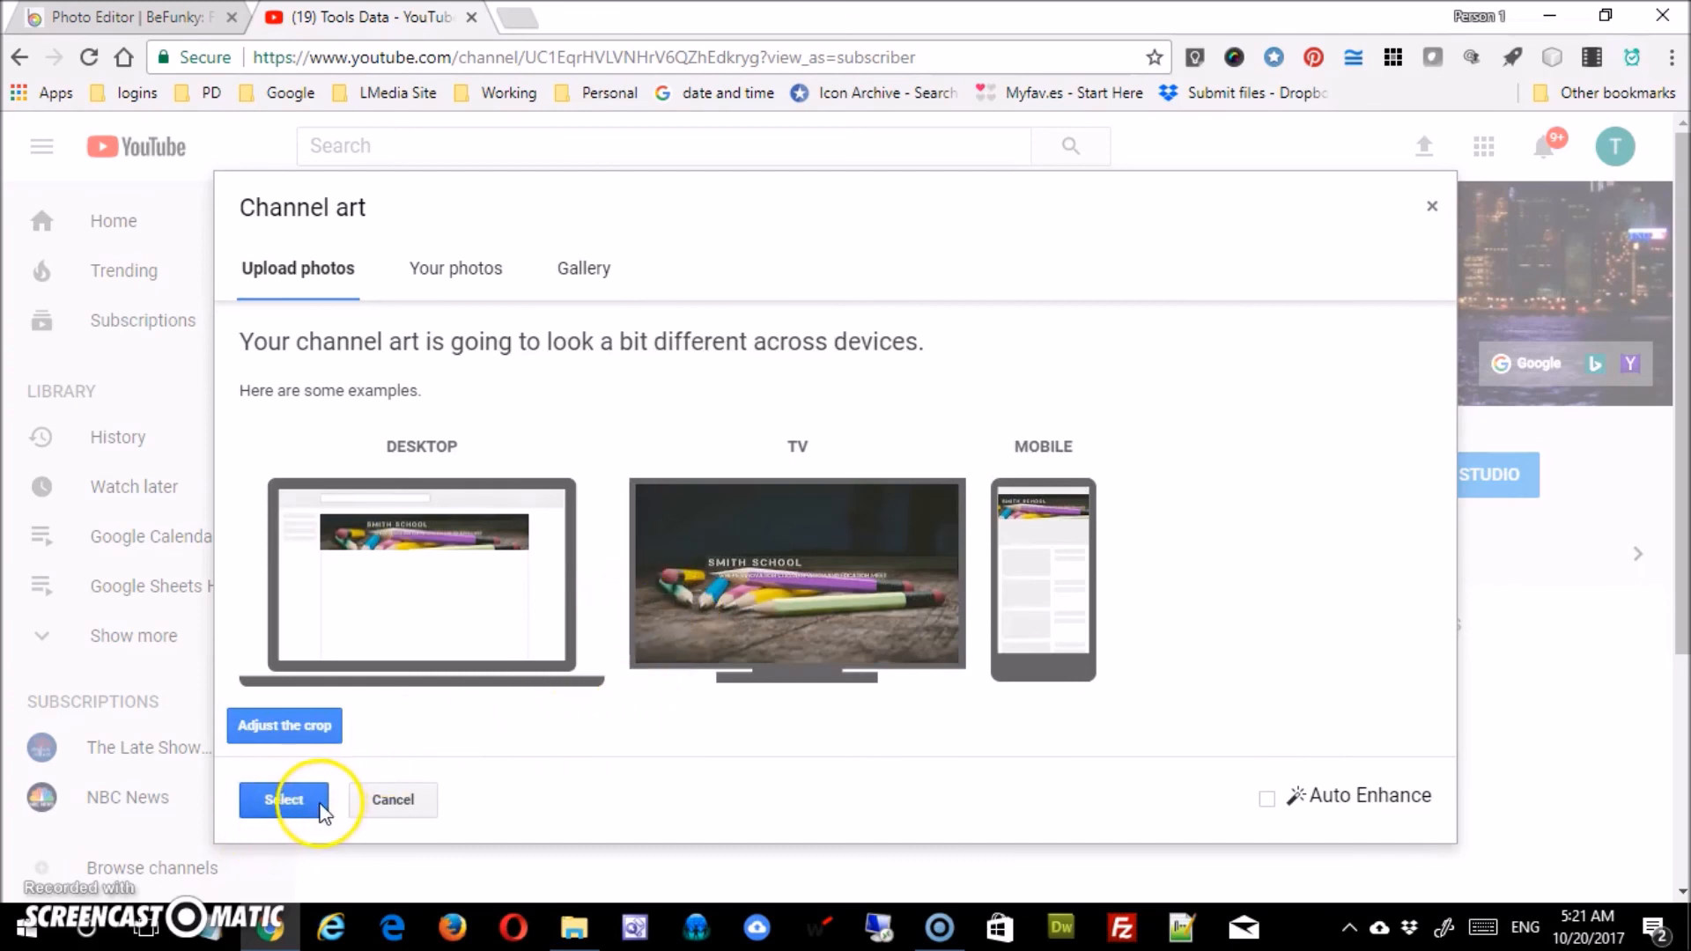
left_click(284, 724)
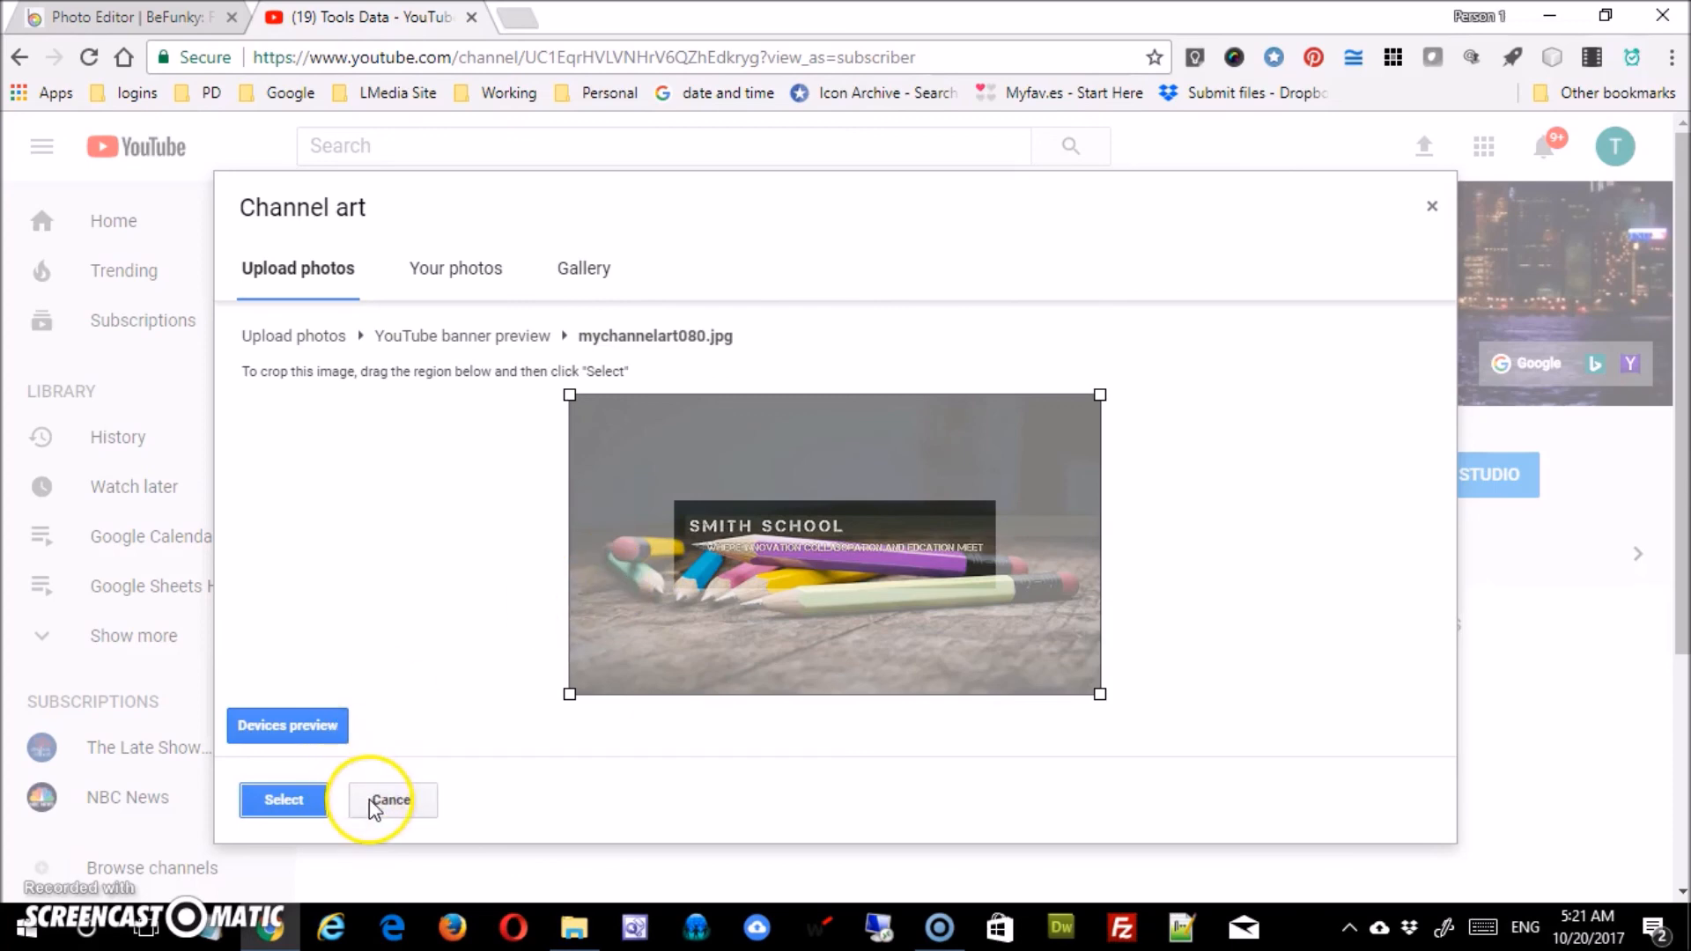
left_click(319, 806)
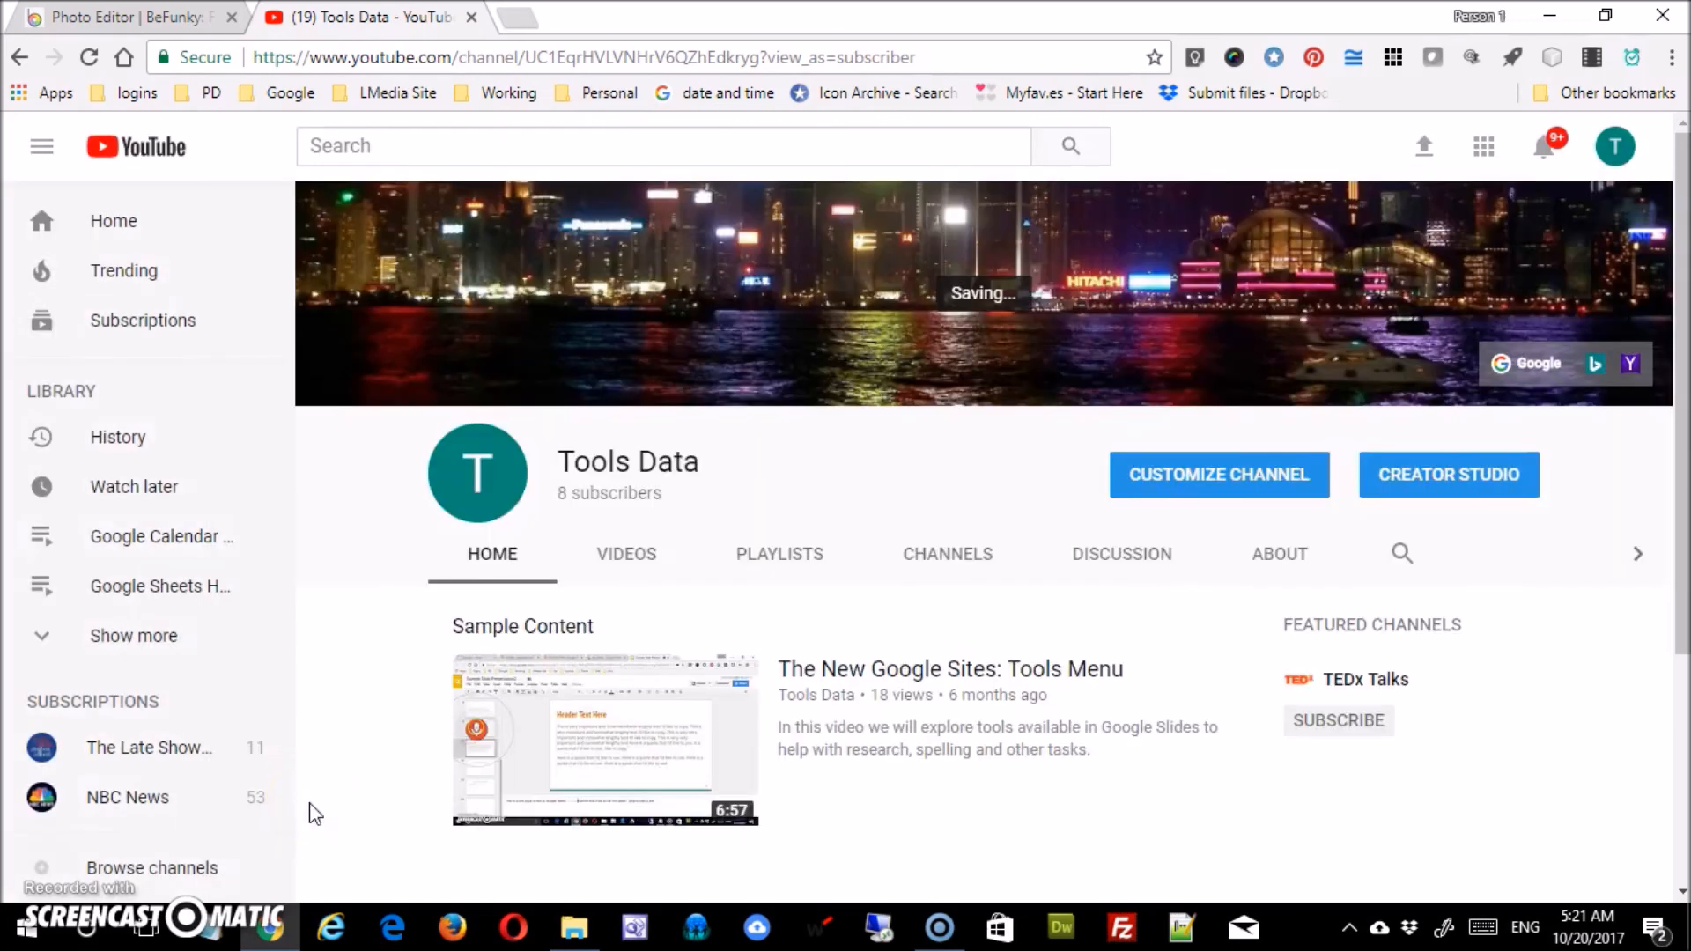